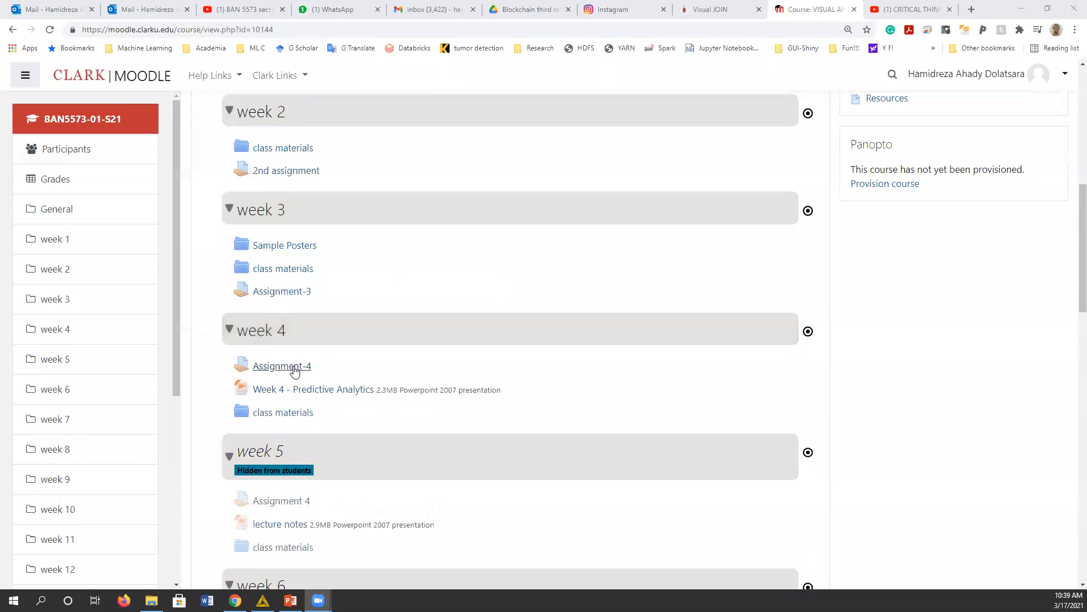
Open the class materials folder in the week 4 section of the course page.
scroll(396, 366, down, 2)
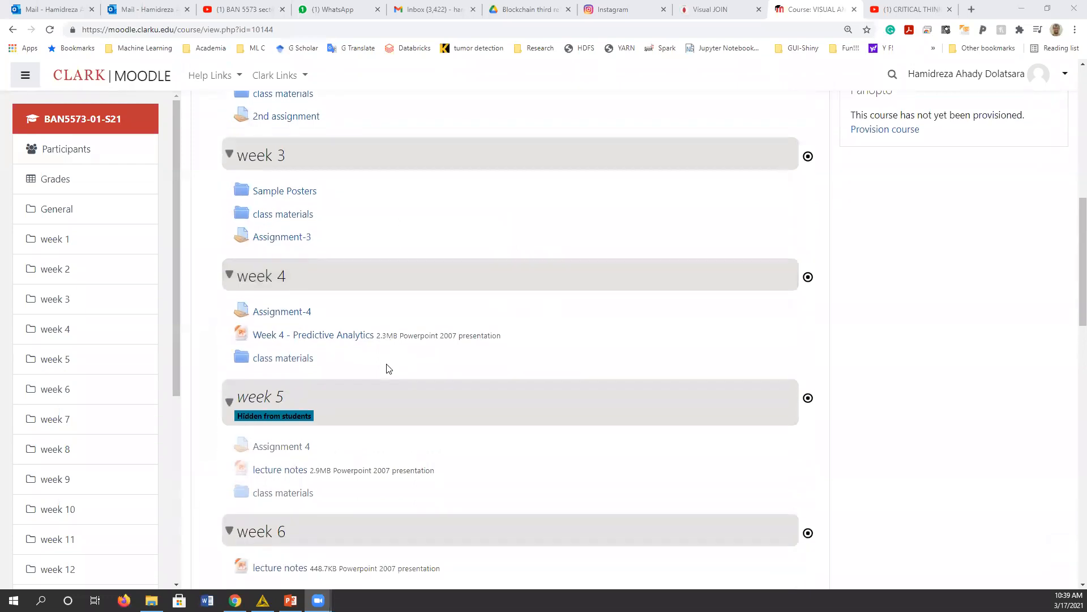
click(280, 319)
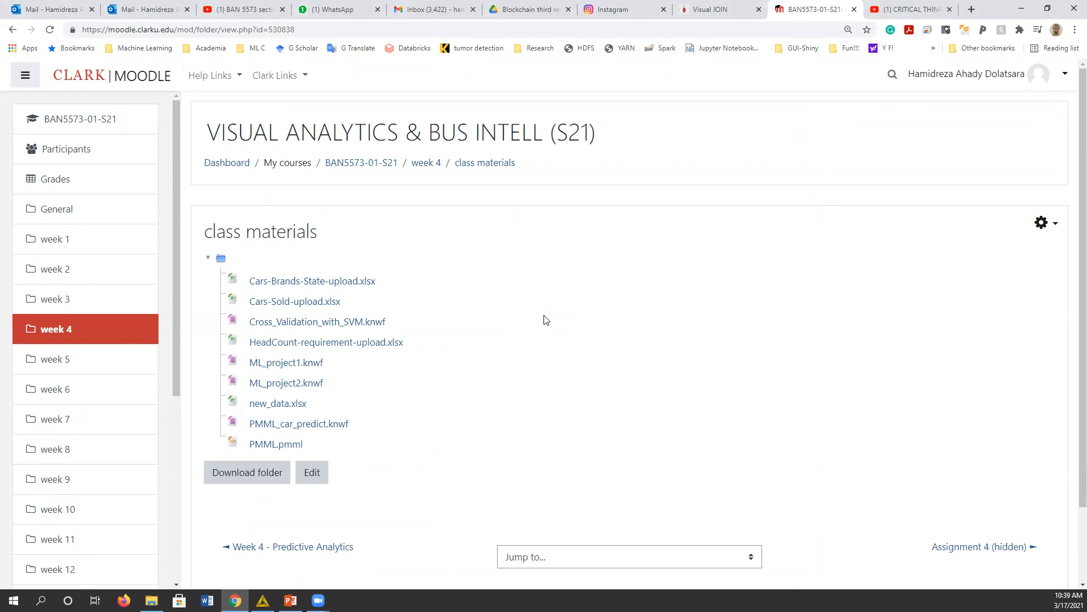
Search the web for "knime download" in a new browser tab and look over the KNIME Downloads page and its registration form.
click(972, 9)
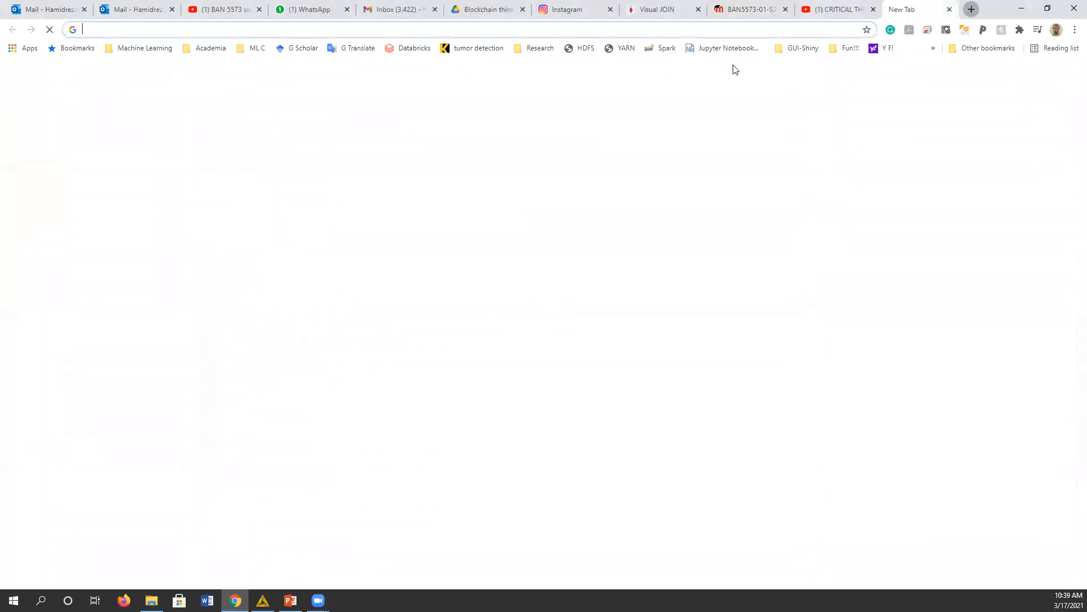
click(569, 27)
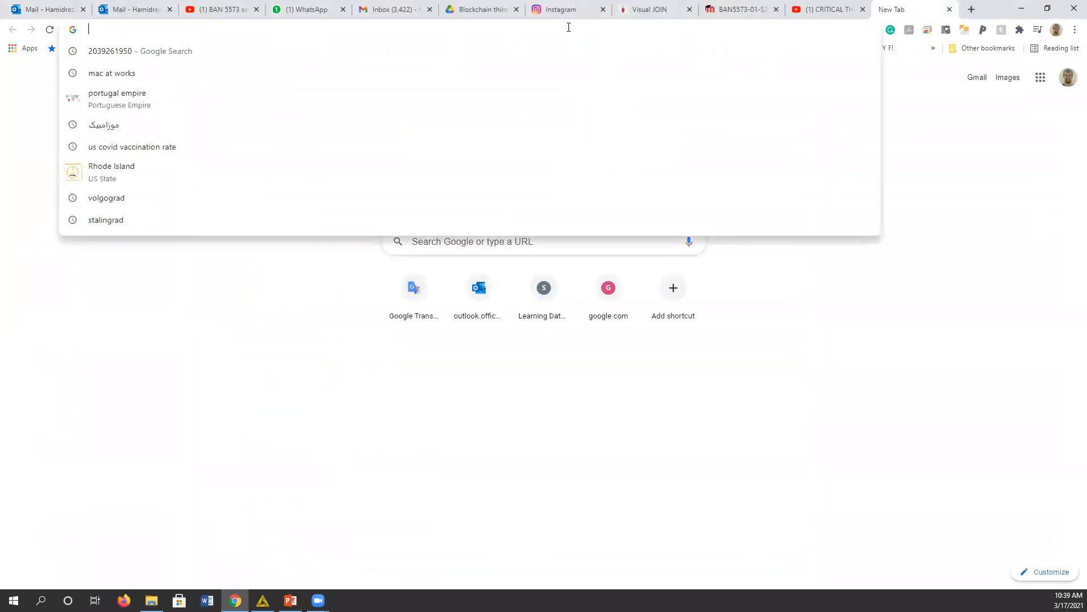
text(knime )
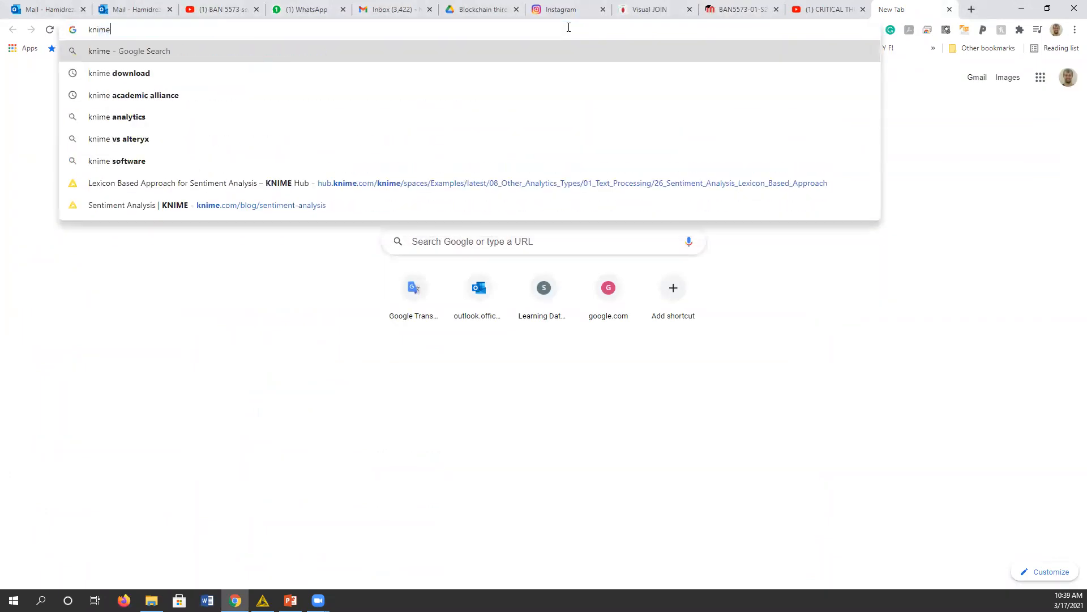
text(down)
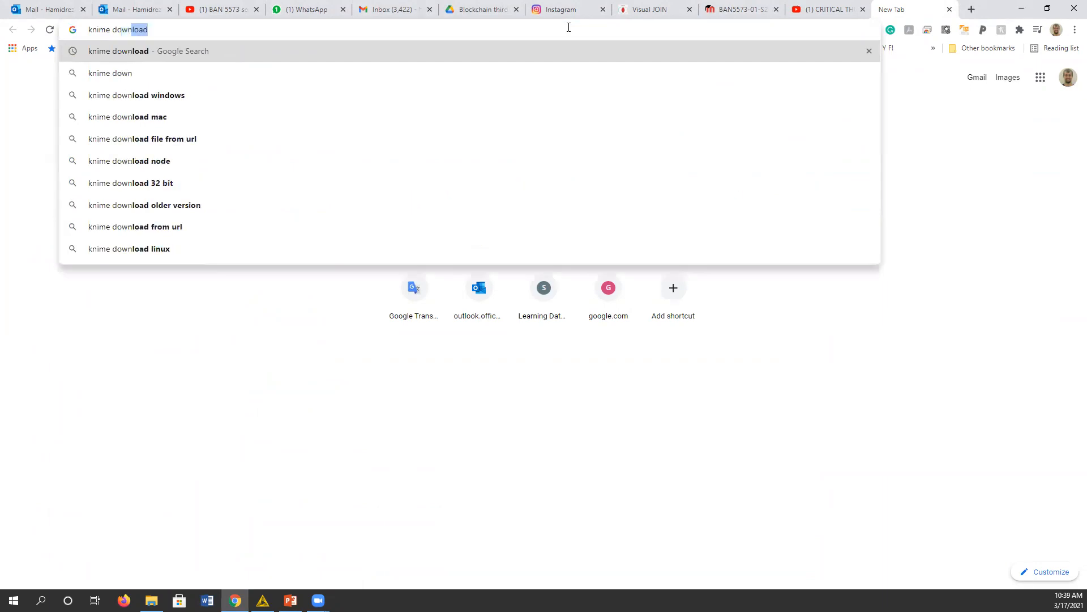
text(load)
key(Return)
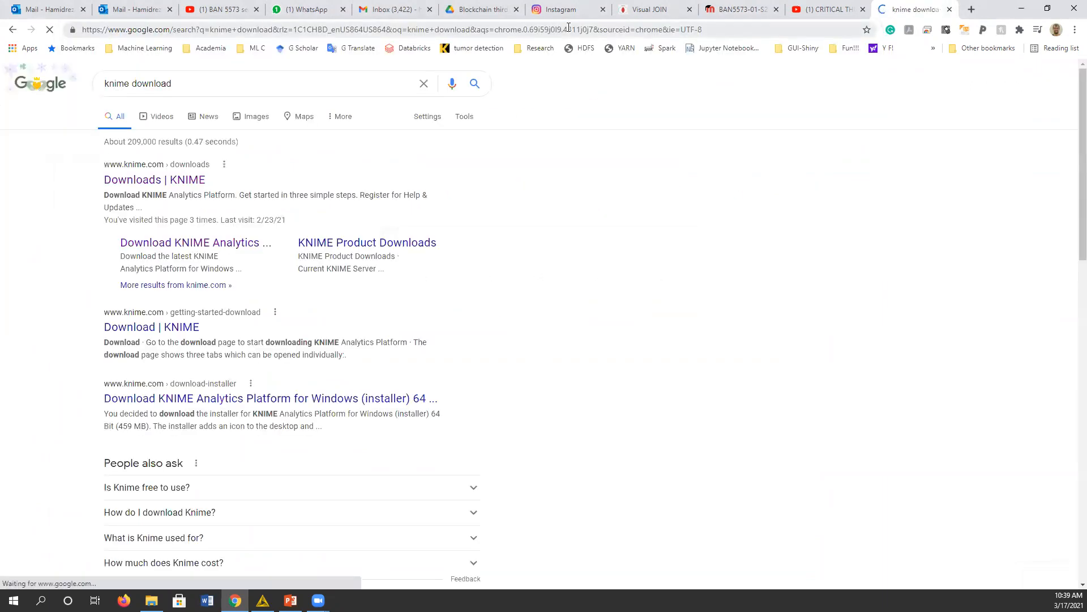
click(148, 180)
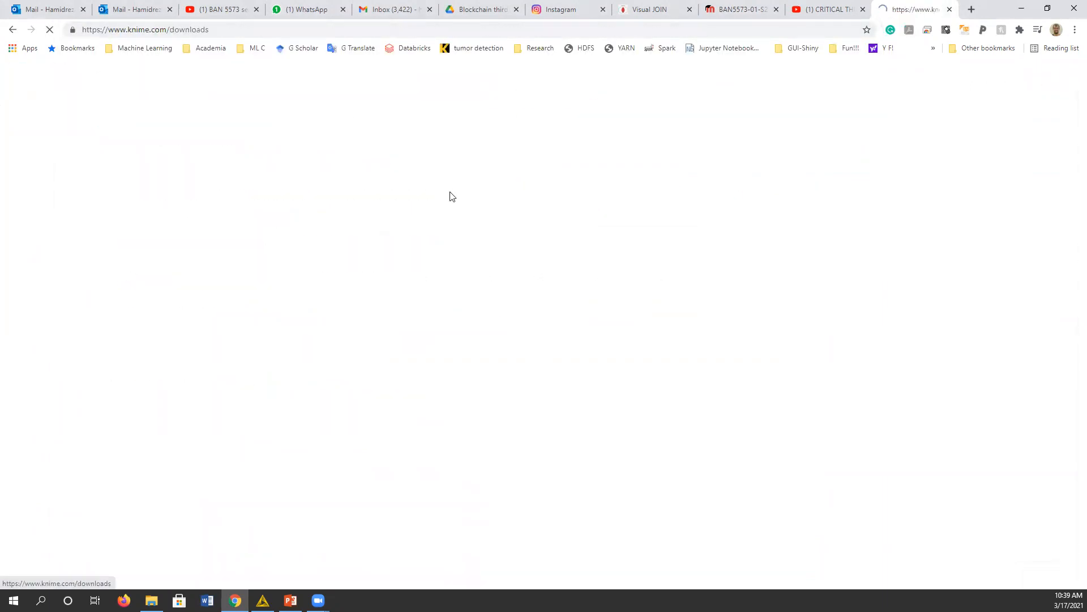
scroll(332, 340, down, 3)
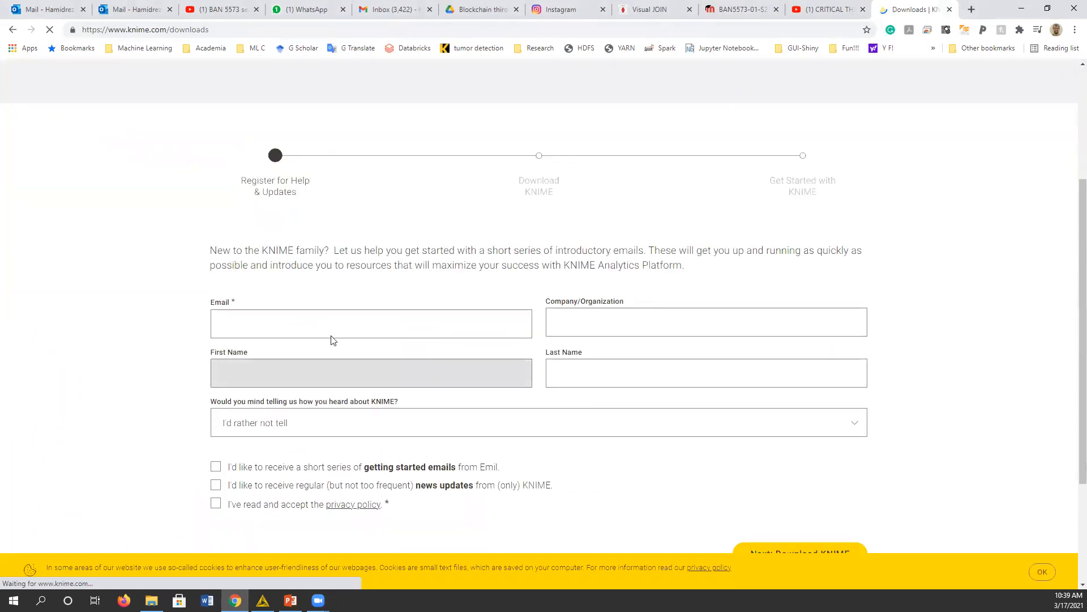
scroll(451, 375, down, 3)
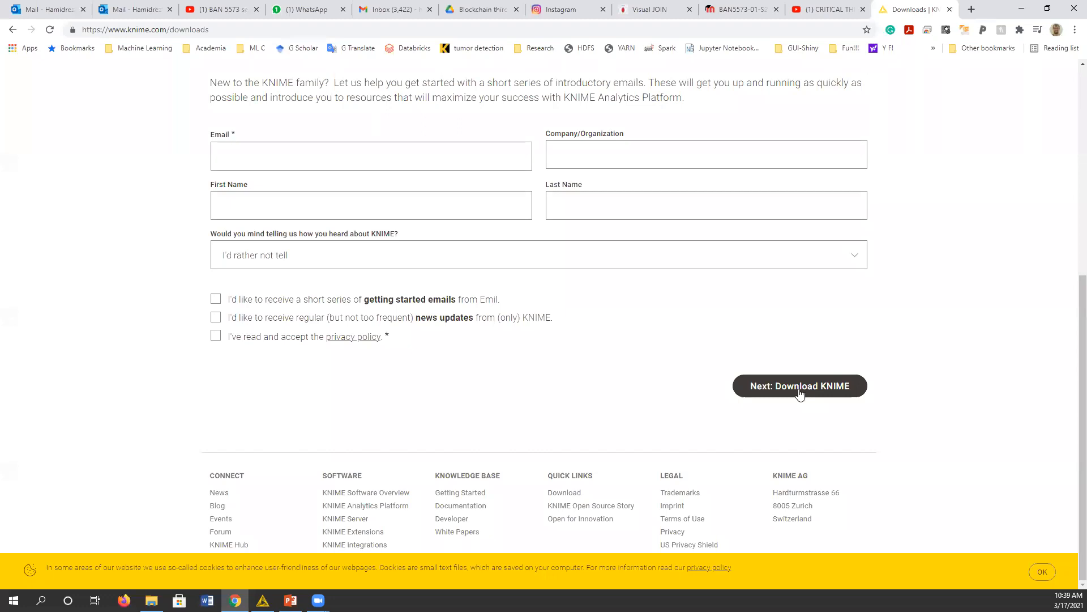
scroll(420, 444, up, 6)
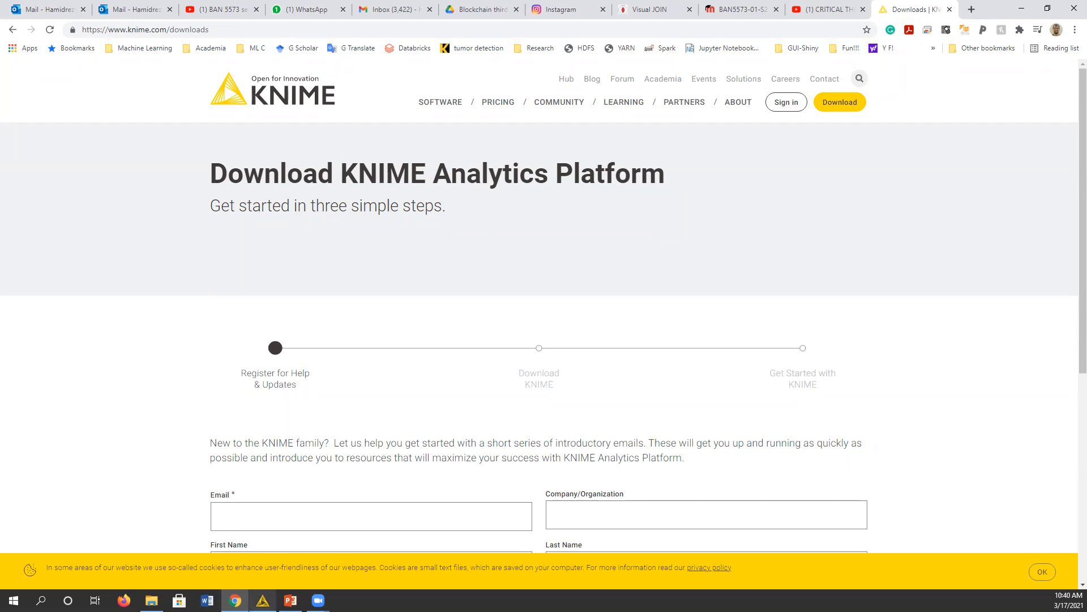
Switch to KNIME Analytics Platform and close the PMML_car_predict and ML_project1 workflows.
click(262, 600)
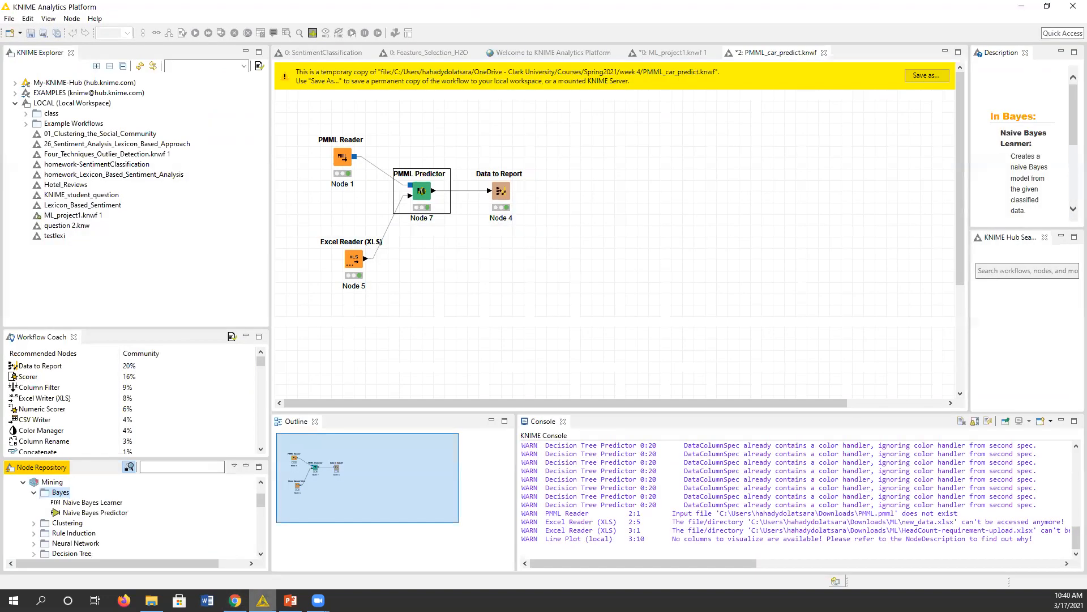
click(824, 52)
click(598, 303)
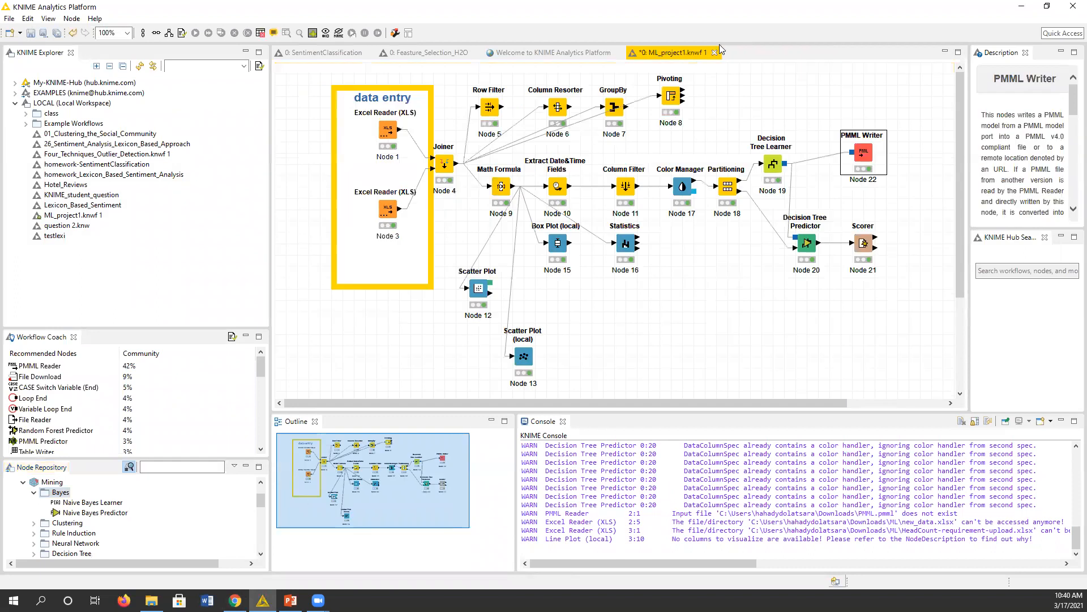
click(714, 52)
click(591, 306)
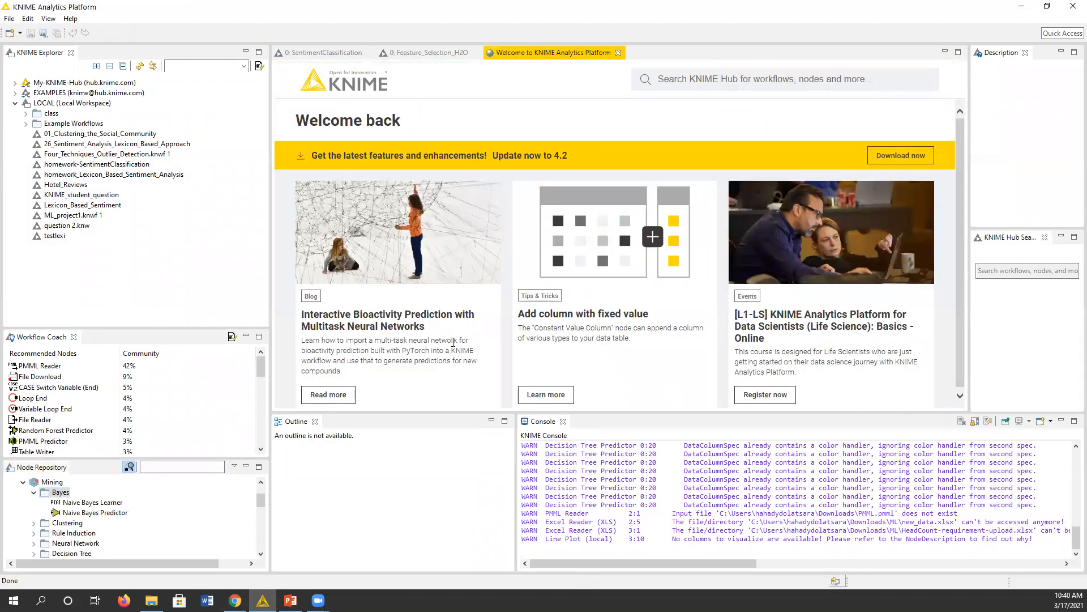
Move the week 4 file window out of the way and close the SentimentClassification and Feature_Selection_H2O workflows.
click(151, 600)
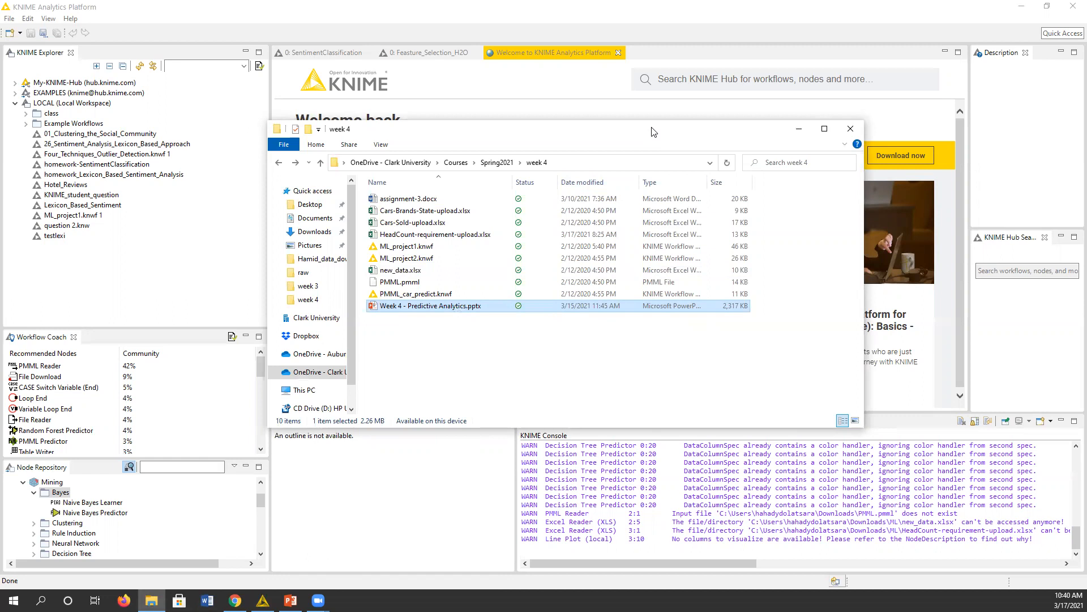
drag(654, 132, 1086, 132)
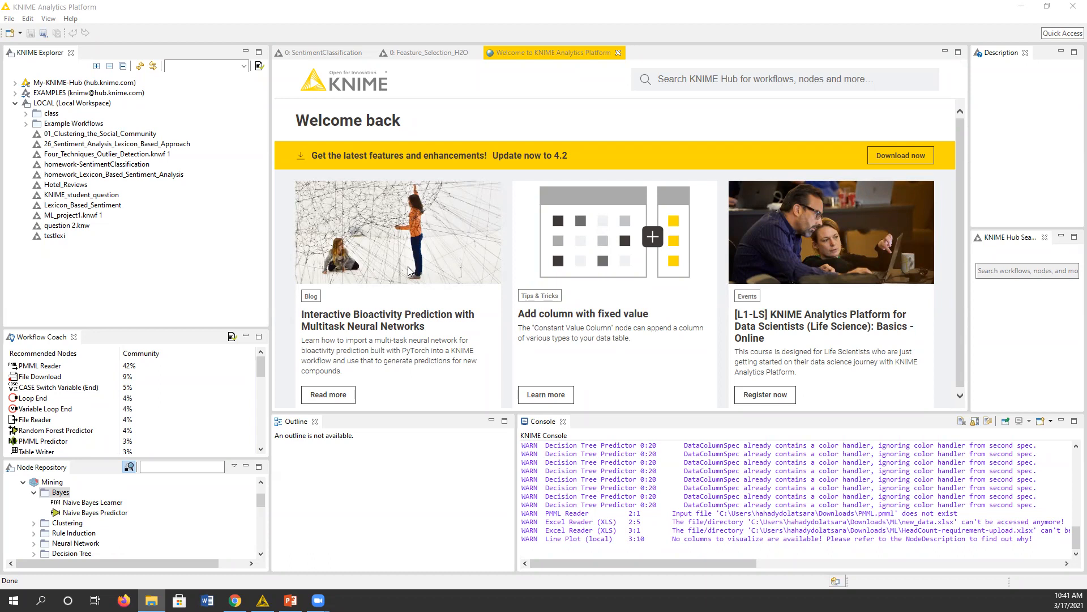
click(369, 53)
click(365, 53)
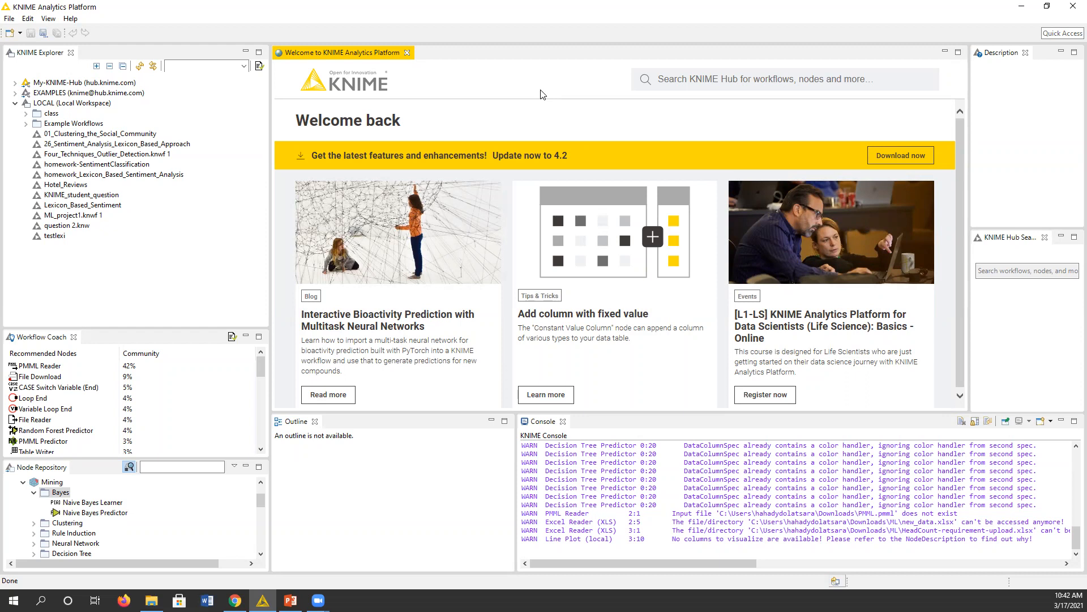
Open ML_project1.knwf in KNIME from the week 4 folder in File Explorer.
click(321, 595)
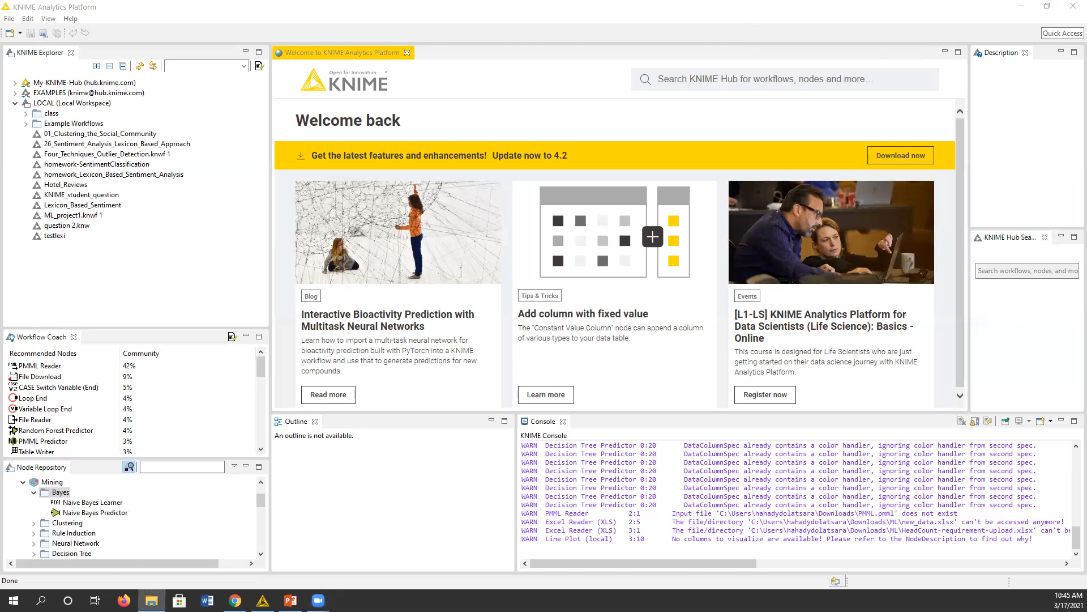
click(152, 600)
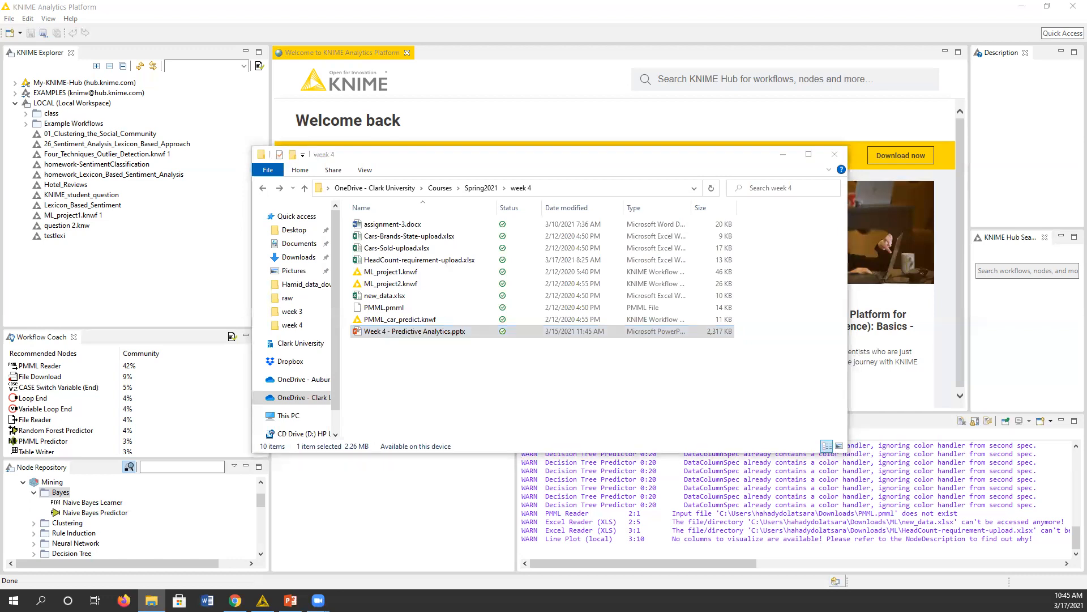
click(503, 396)
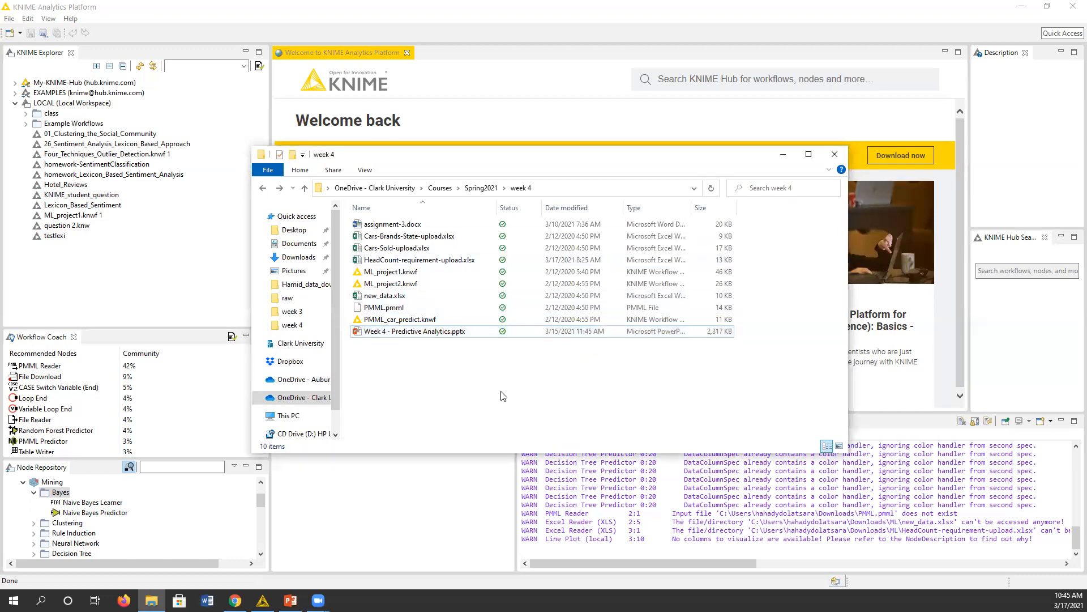
double_click(432, 272)
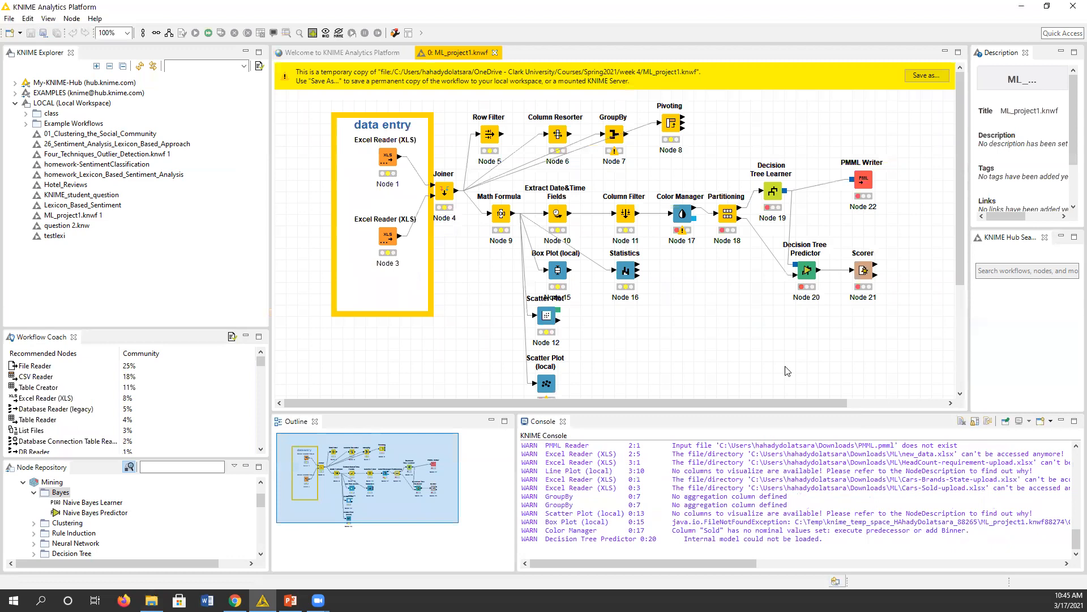
Place the Scatter Plot (local) and Scatter Plot nodes side by side in the free space below the Box Plot (local) node.
drag(558, 385, 502, 351)
drag(547, 320, 541, 348)
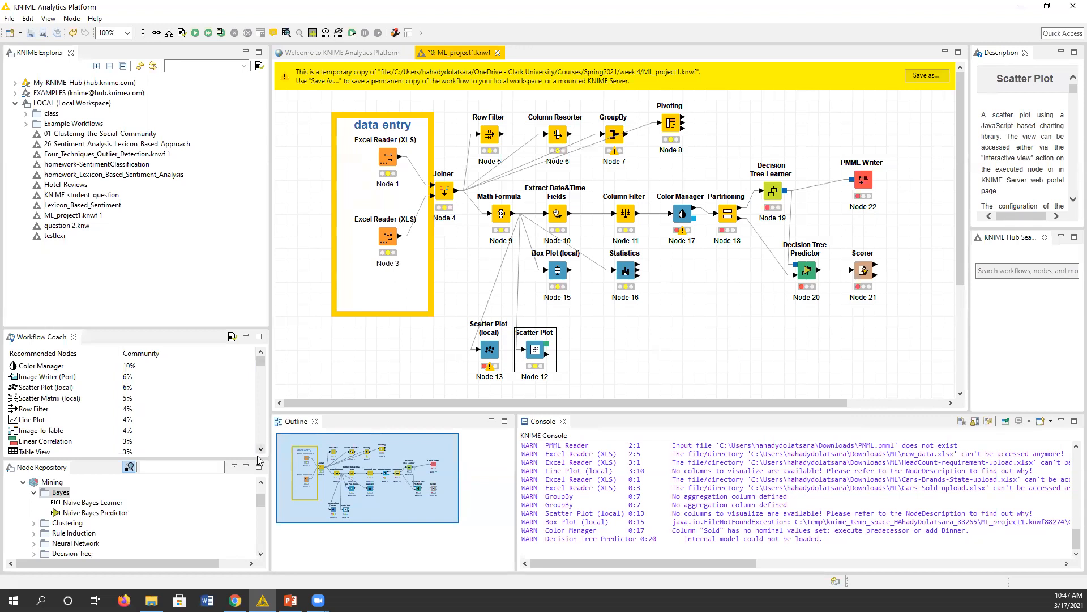
Open Cars-Sold-upload.xlsx in Excel from the week 4 folder.
click(151, 599)
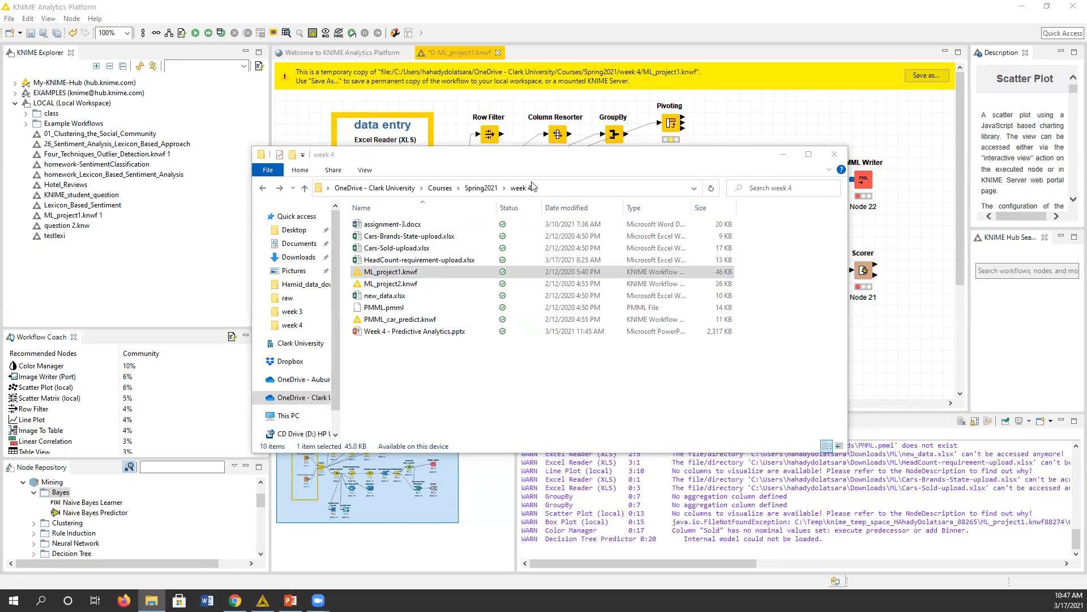
click(419, 251)
double_click(420, 251)
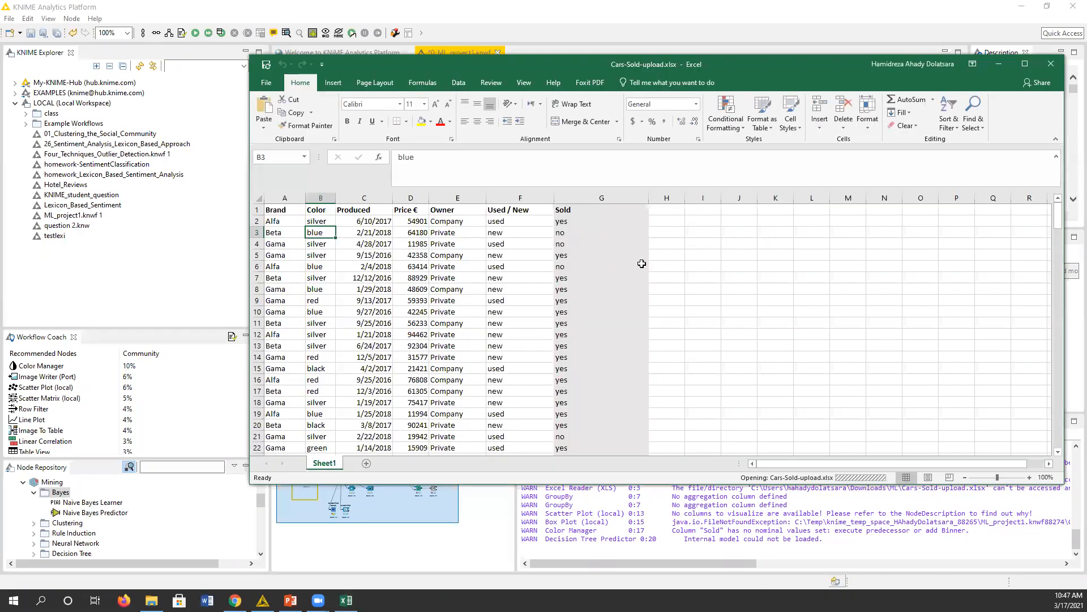
Examine the Brand, Color, Produced, Price €, Owner and Used / New column headers of the car data one by one.
click(280, 208)
click(330, 210)
click(369, 209)
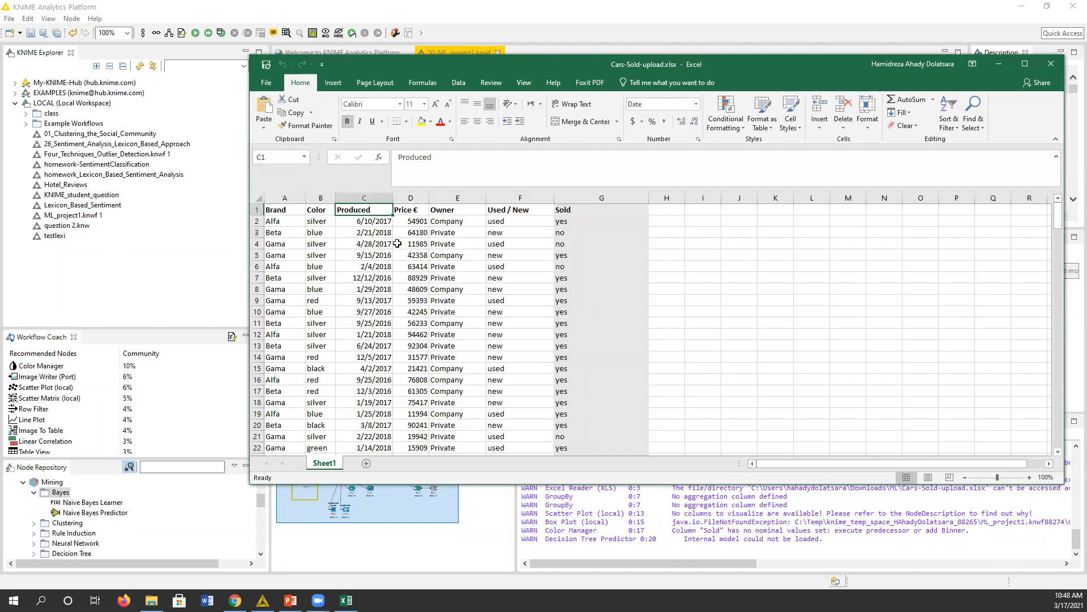
click(419, 210)
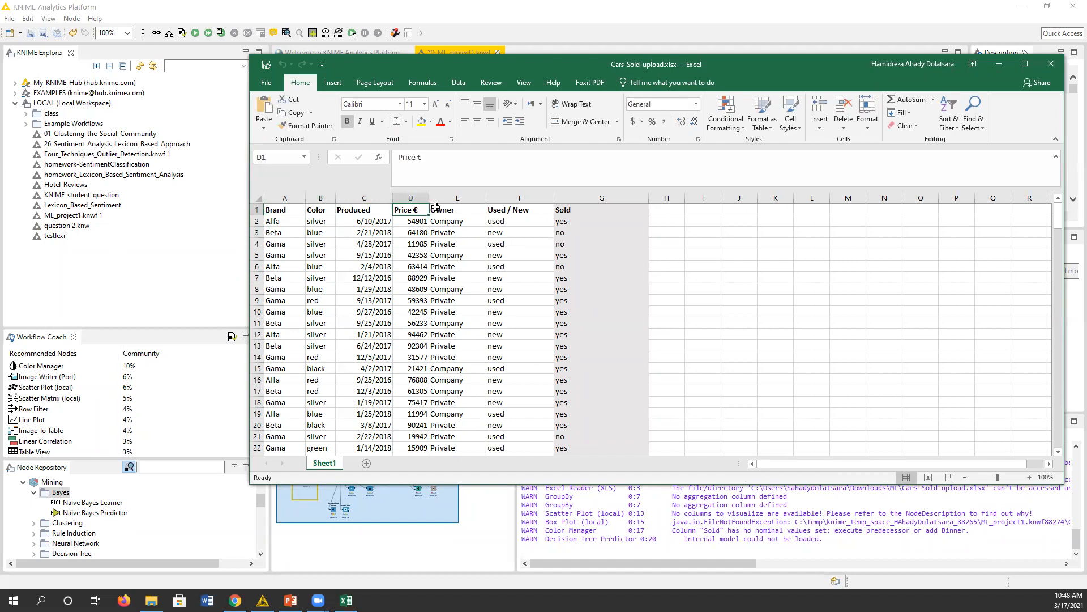
click(369, 207)
click(420, 209)
click(449, 209)
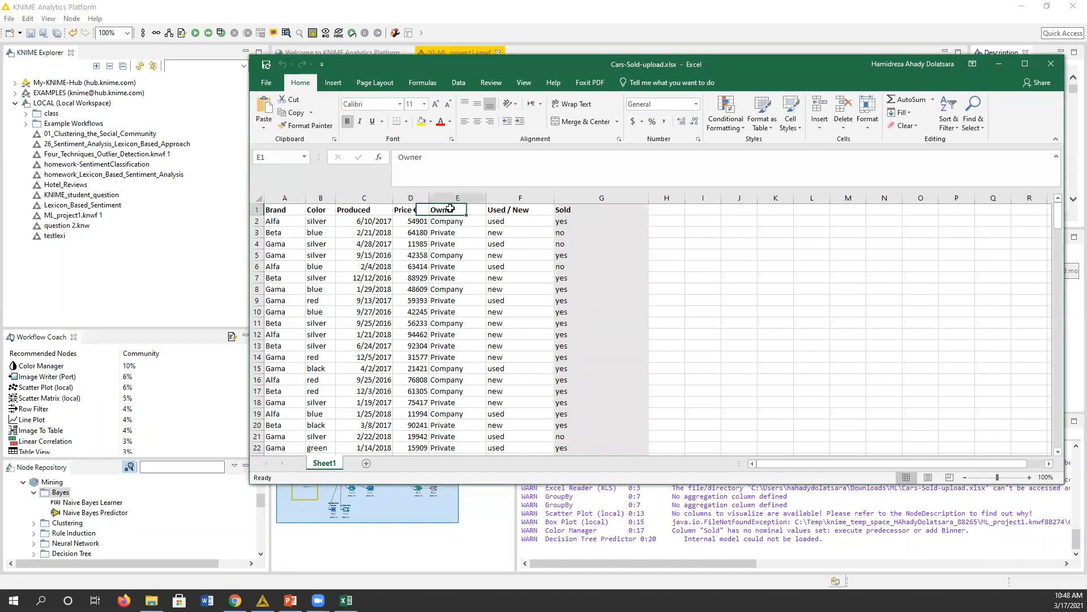
click(512, 210)
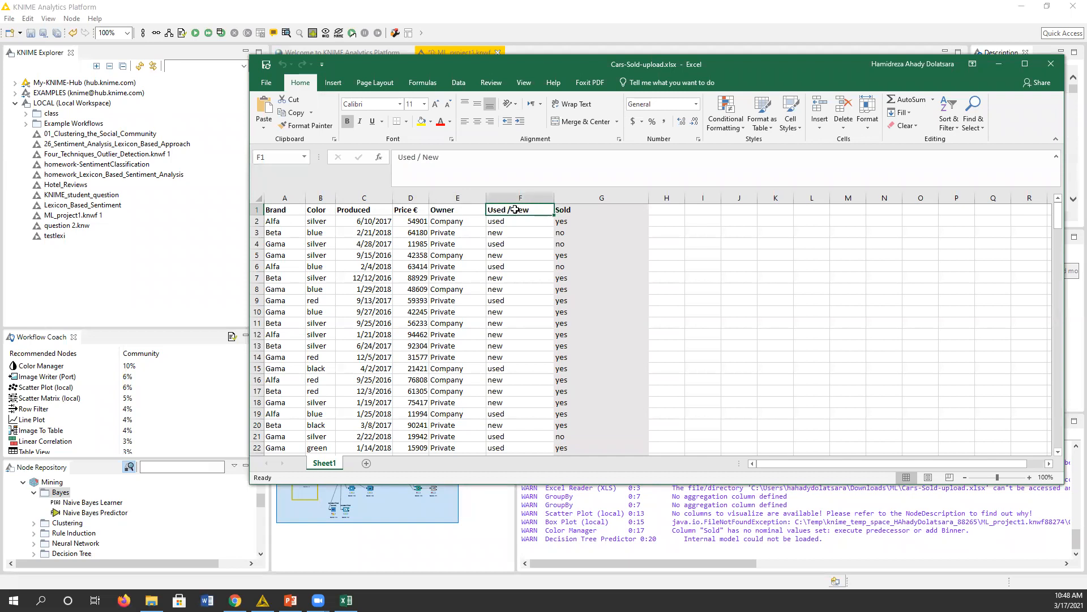
Highlight the Sold column and compare it with the Brand through Used / New columns.
click(590, 197)
click(590, 197)
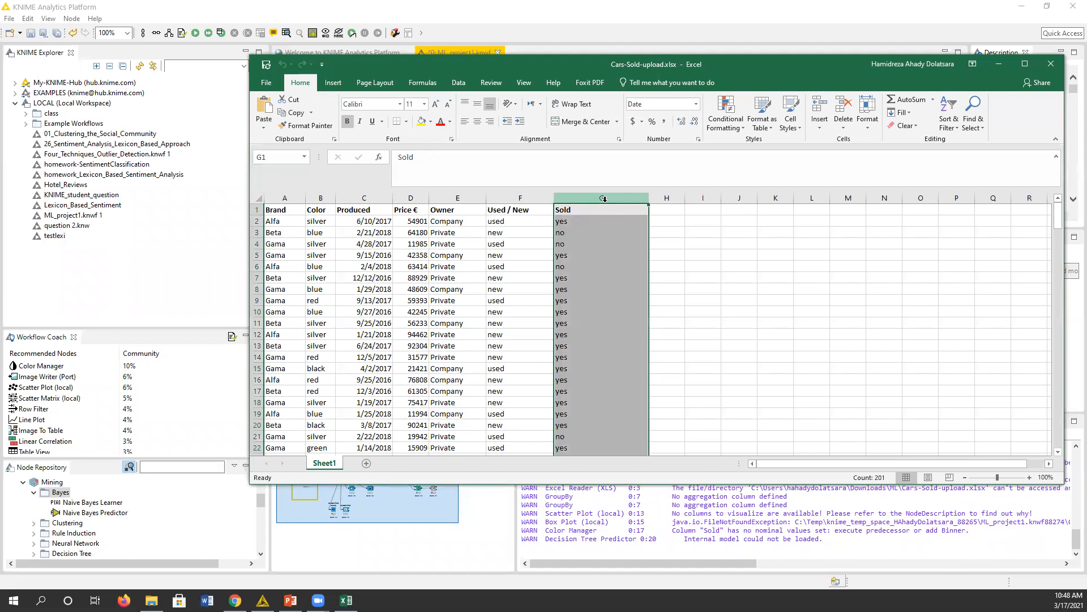
click(833, 309)
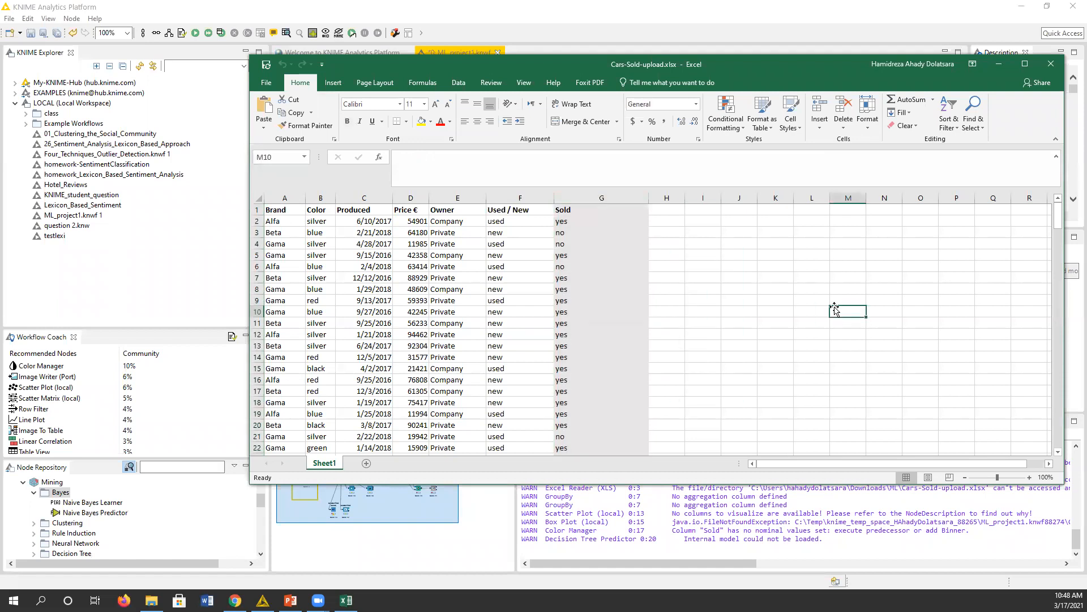
click(527, 196)
drag(527, 196, 283, 196)
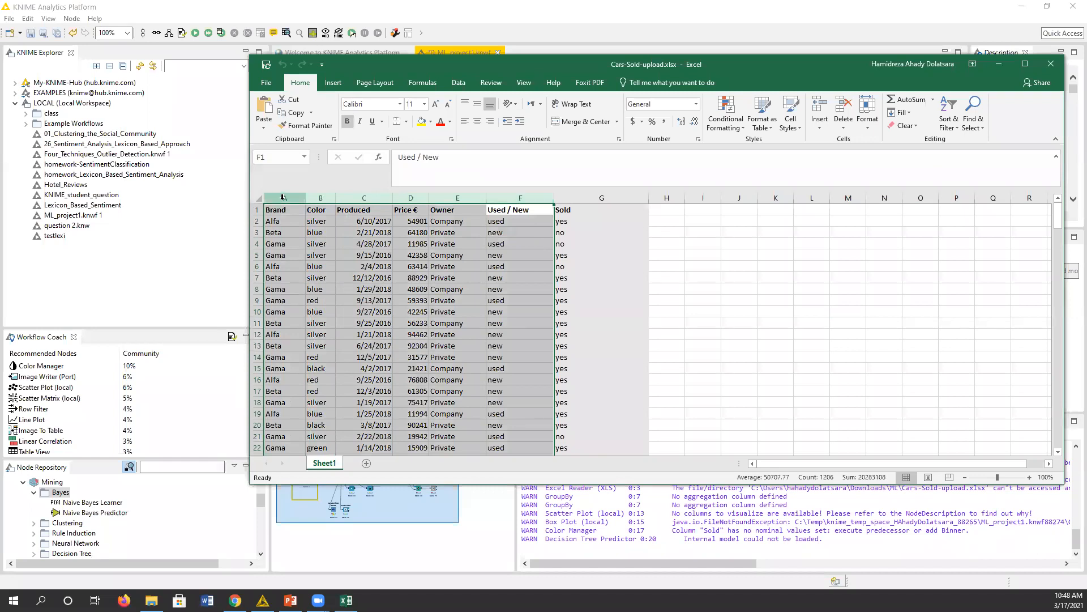
click(617, 198)
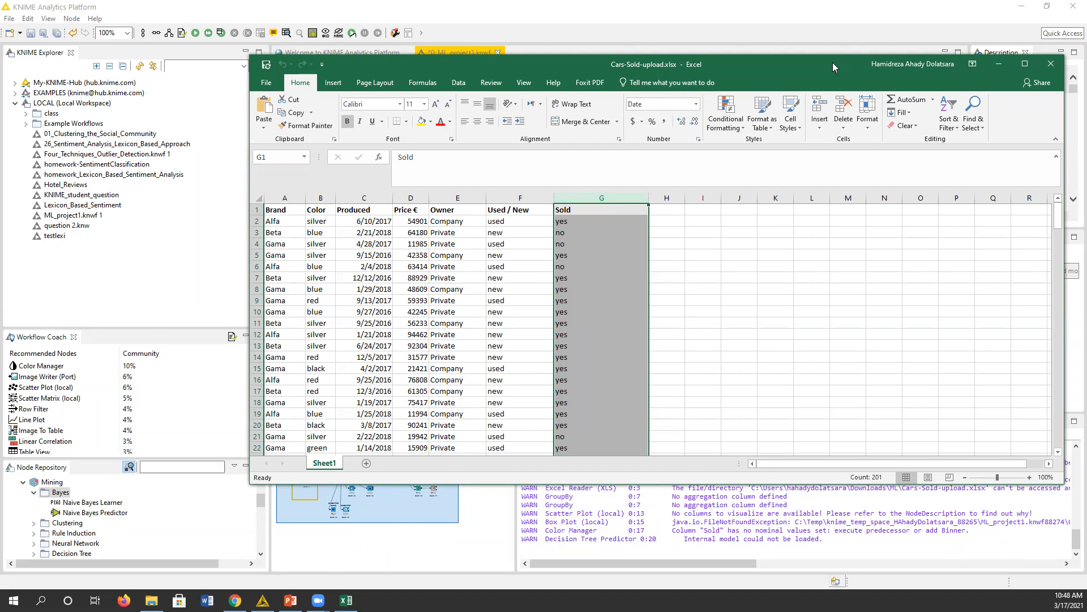
Reposition the workbook window over the workflow and highlight the car data columns again, finishing with only the Sold column selected.
drag(832, 62, 734, 95)
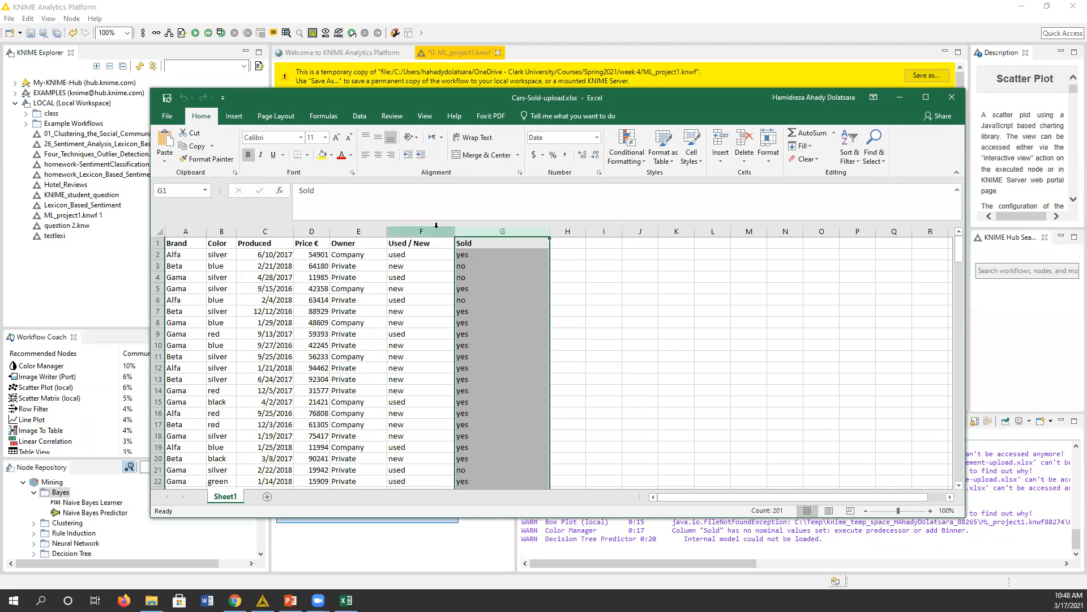
drag(497, 229, 170, 230)
click(593, 289)
click(481, 228)
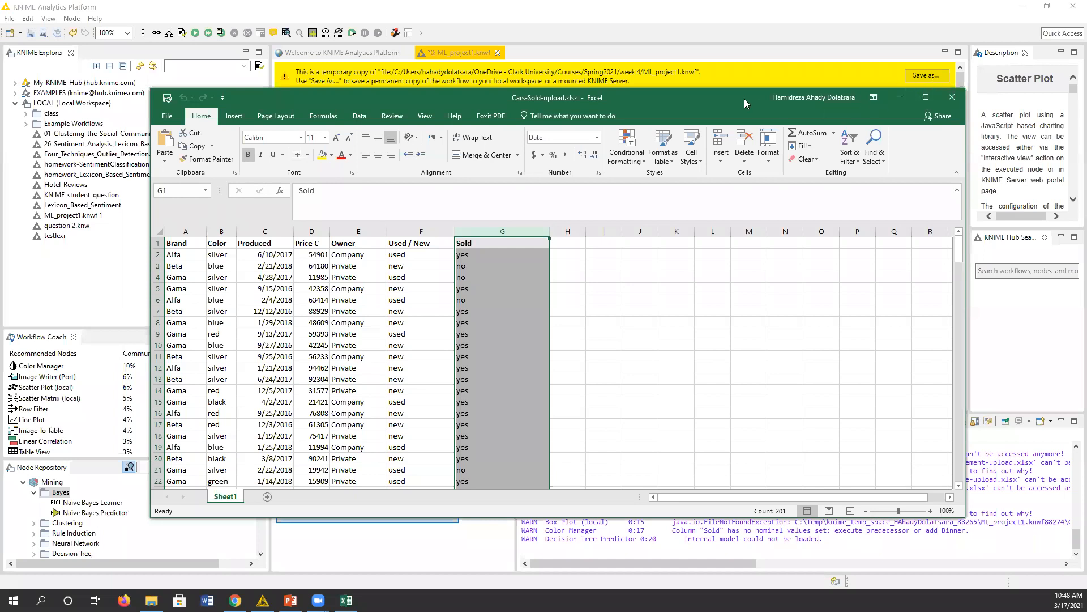
drag(739, 98, 719, 129)
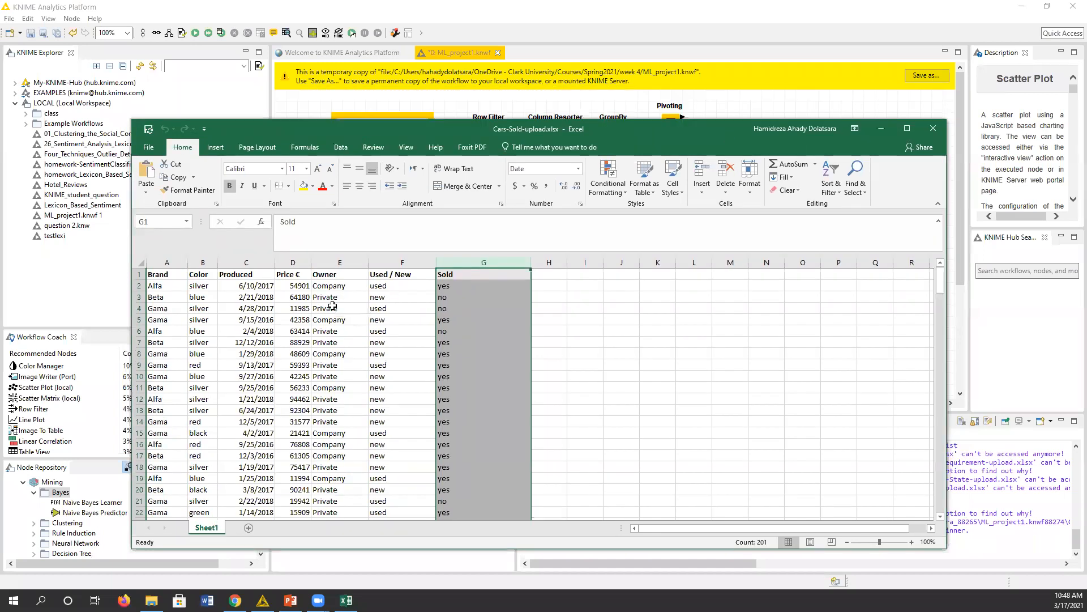
Highlight the Brand and Color columns of the car sales data in turn, and close the workbook.
click(166, 261)
click(196, 259)
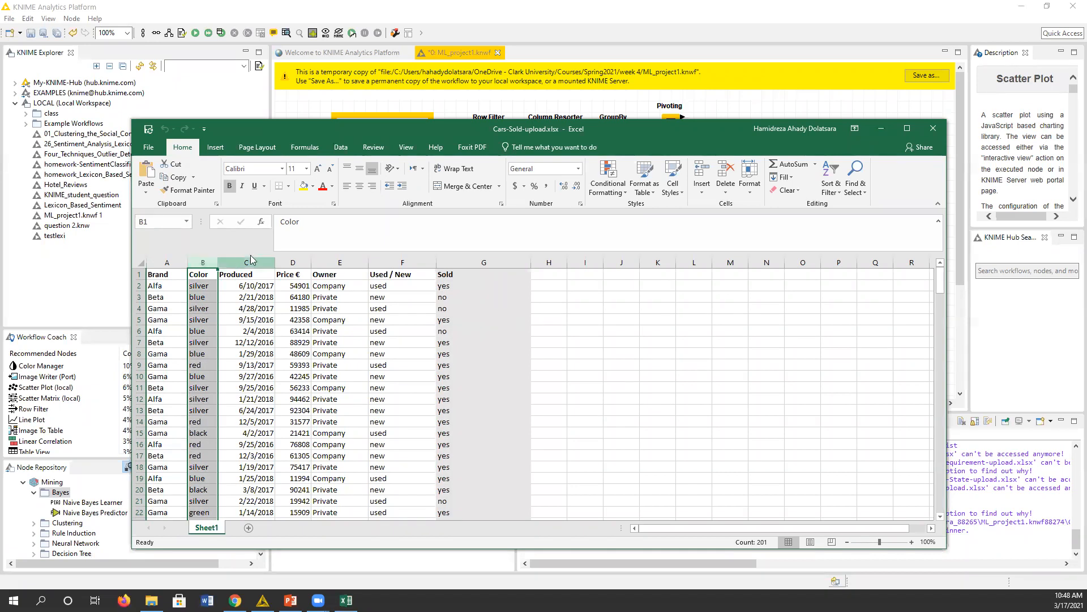
click(933, 128)
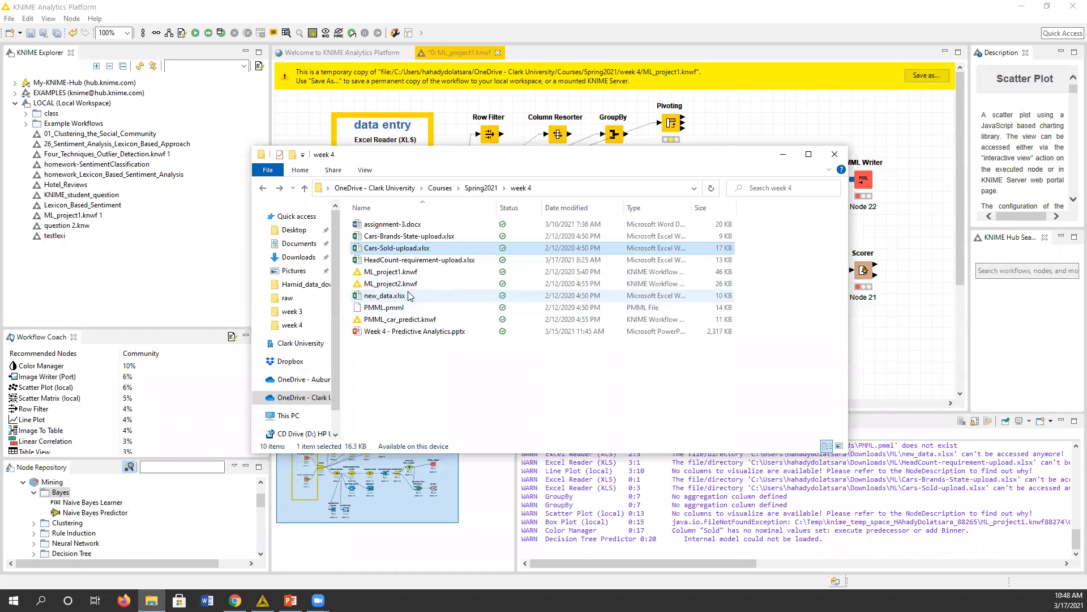
Open Cars-Brands-State-upload.xlsx from the week 4 folder, examine its Brand and State columns, and close it.
double_click(438, 237)
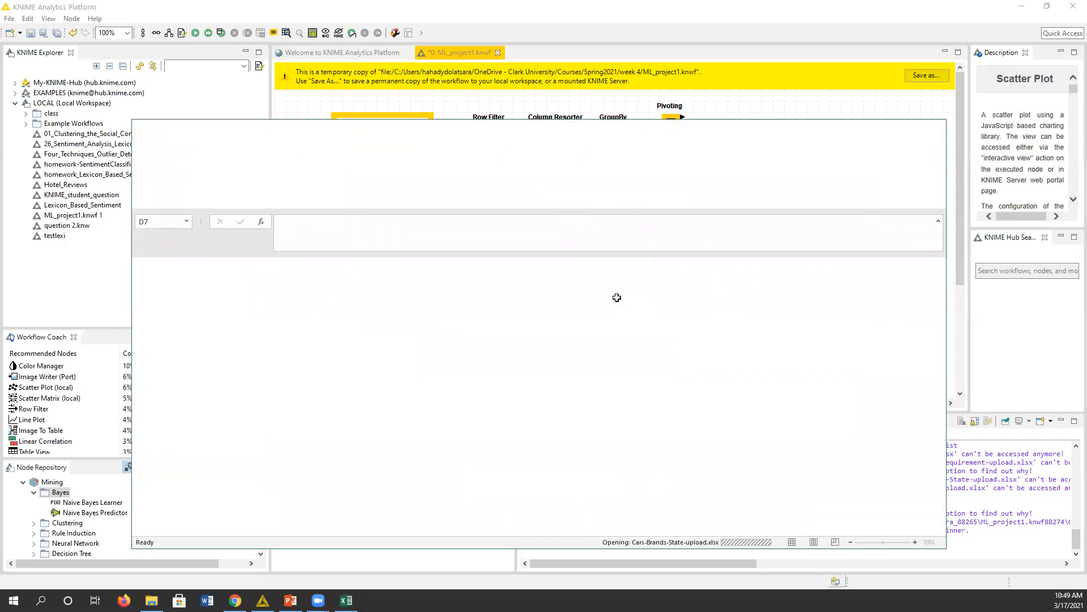
click(163, 262)
drag(161, 258, 213, 258)
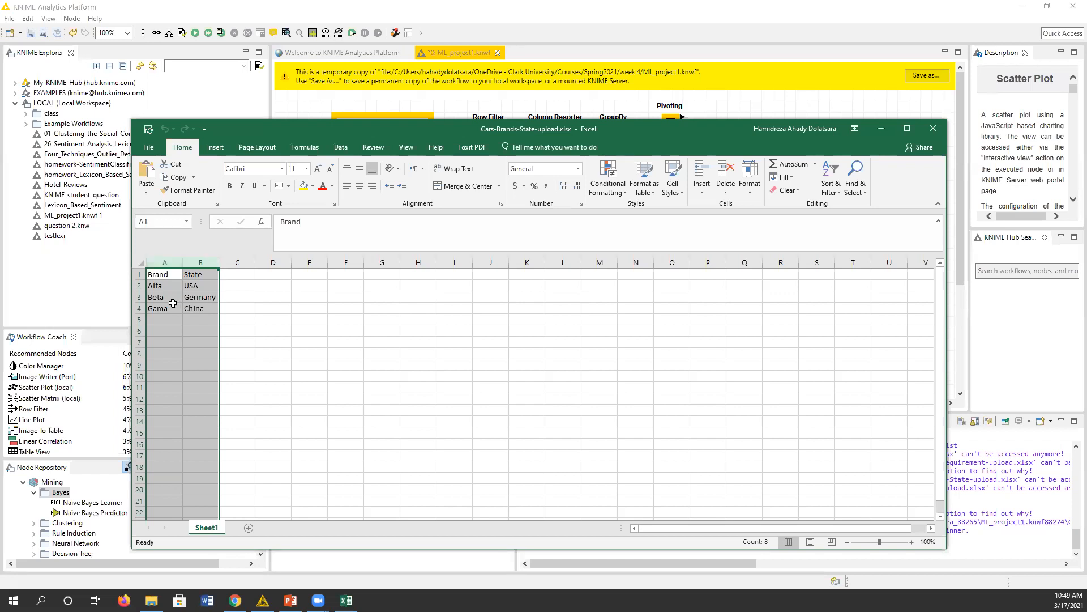
click(266, 318)
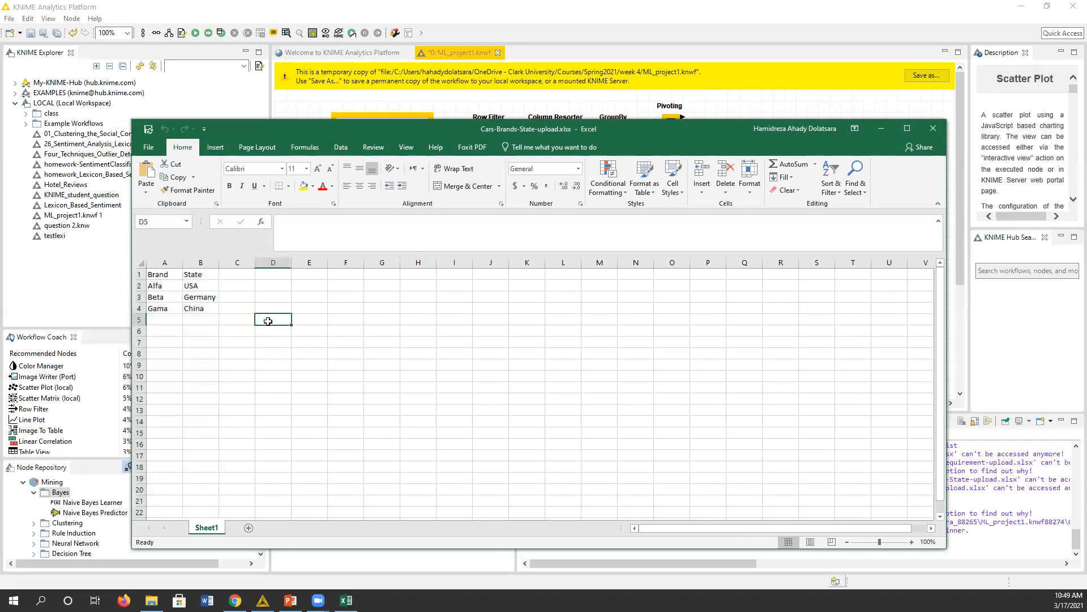
click(195, 258)
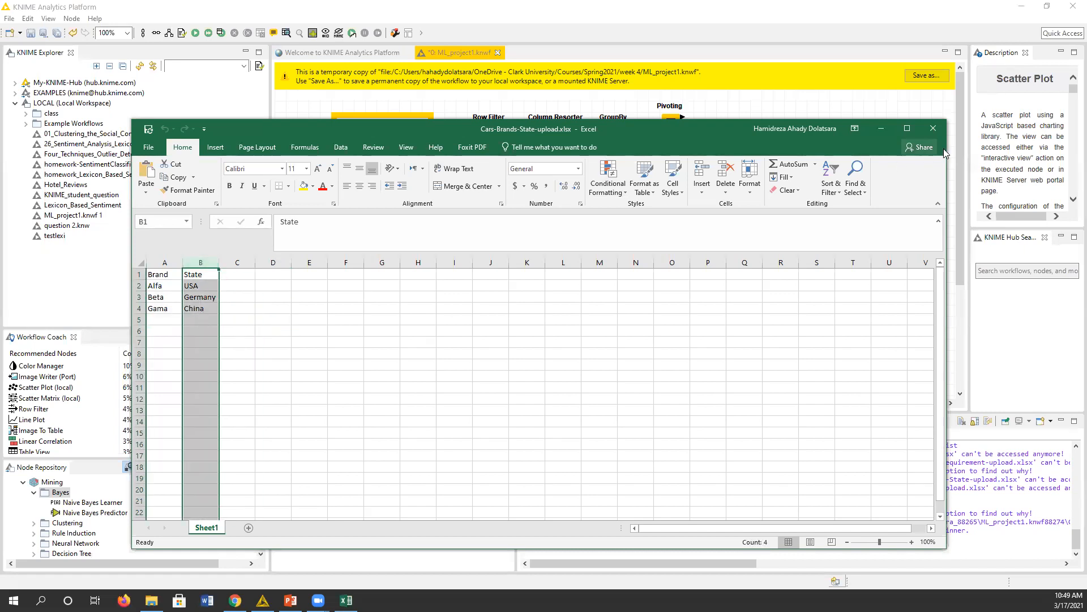
click(933, 128)
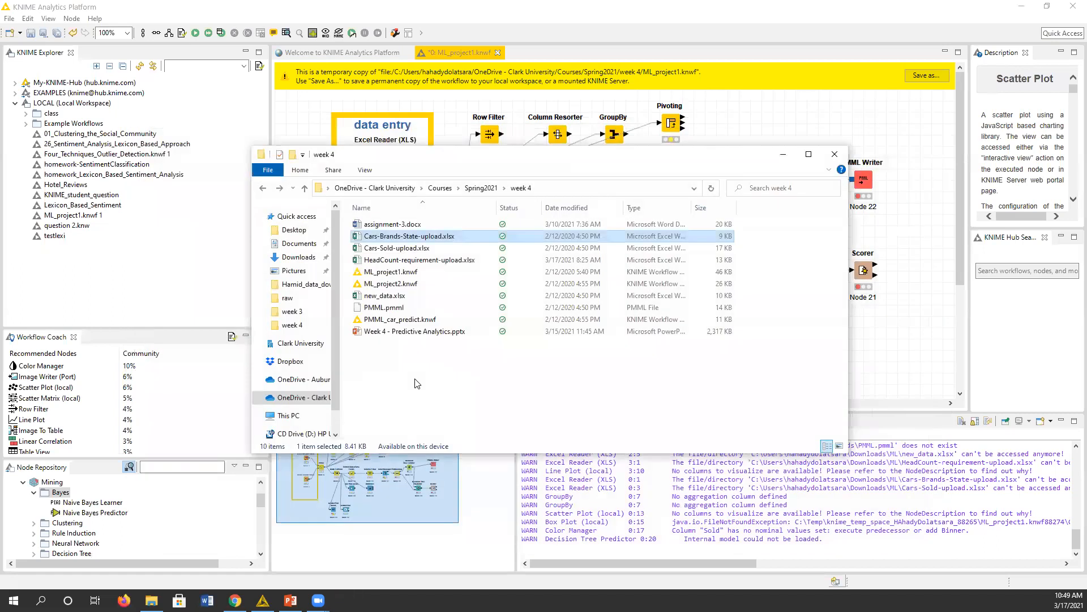
Reopen Cars-Sold-upload.xlsx, examine the Brand through Used / New columns, the Color column and the Sold column, and close it.
click(410, 249)
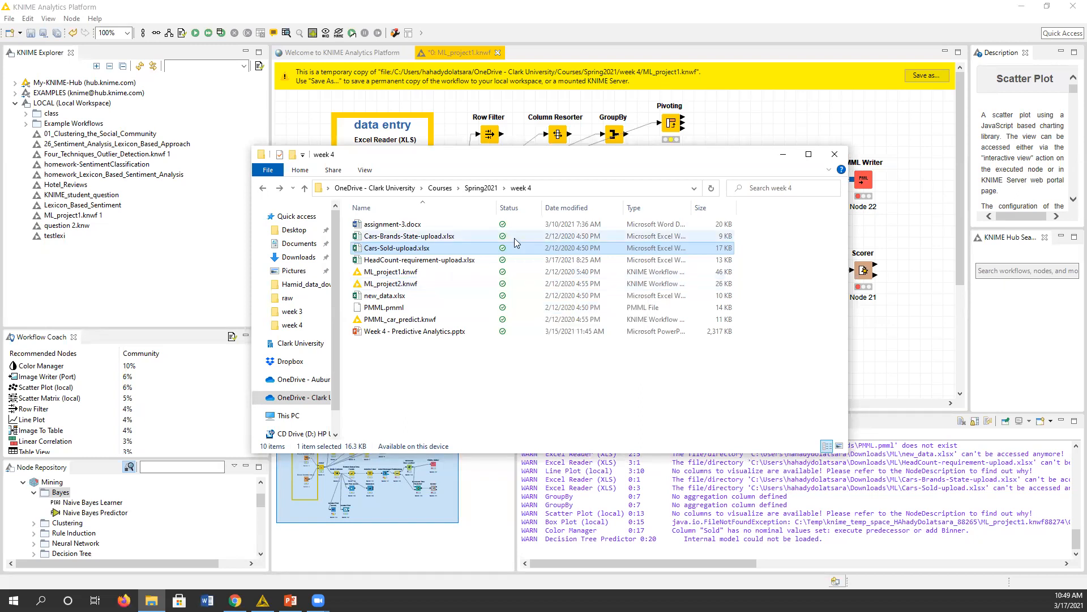
double_click(425, 247)
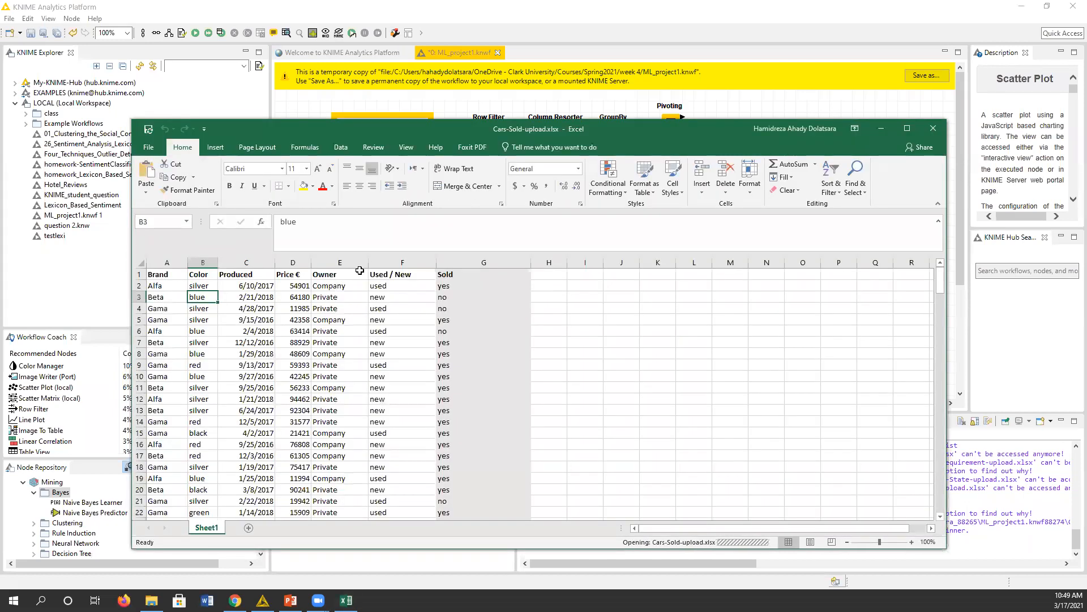
drag(398, 259, 175, 254)
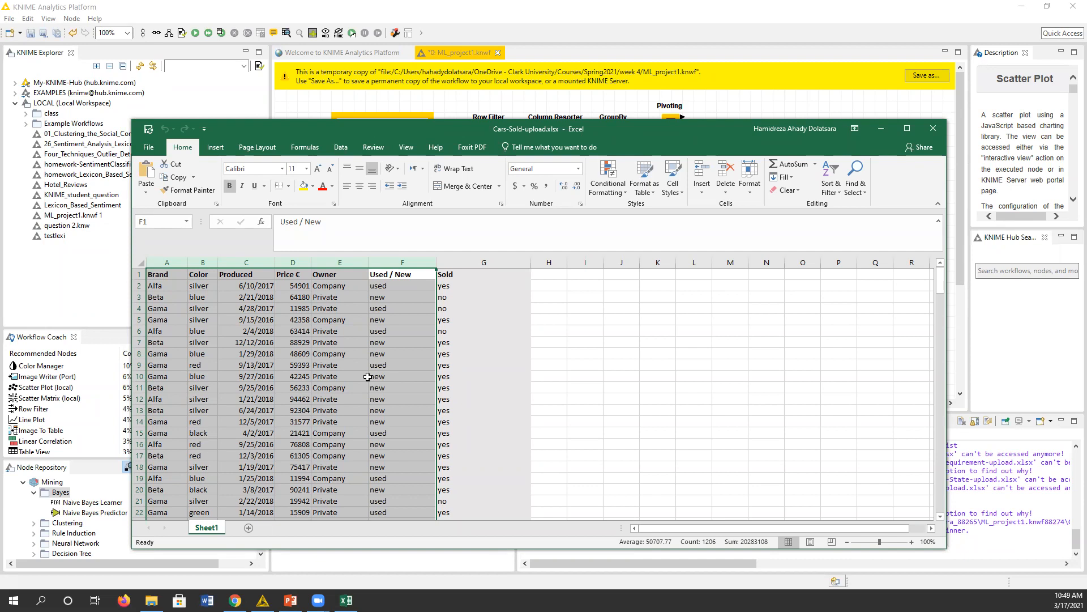
click(203, 262)
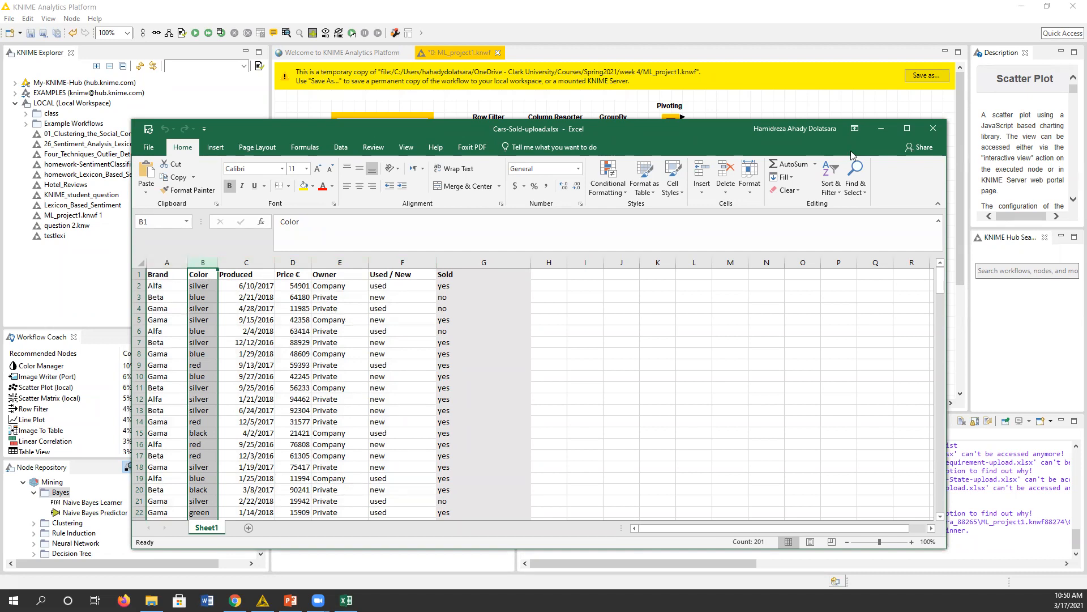
click(490, 258)
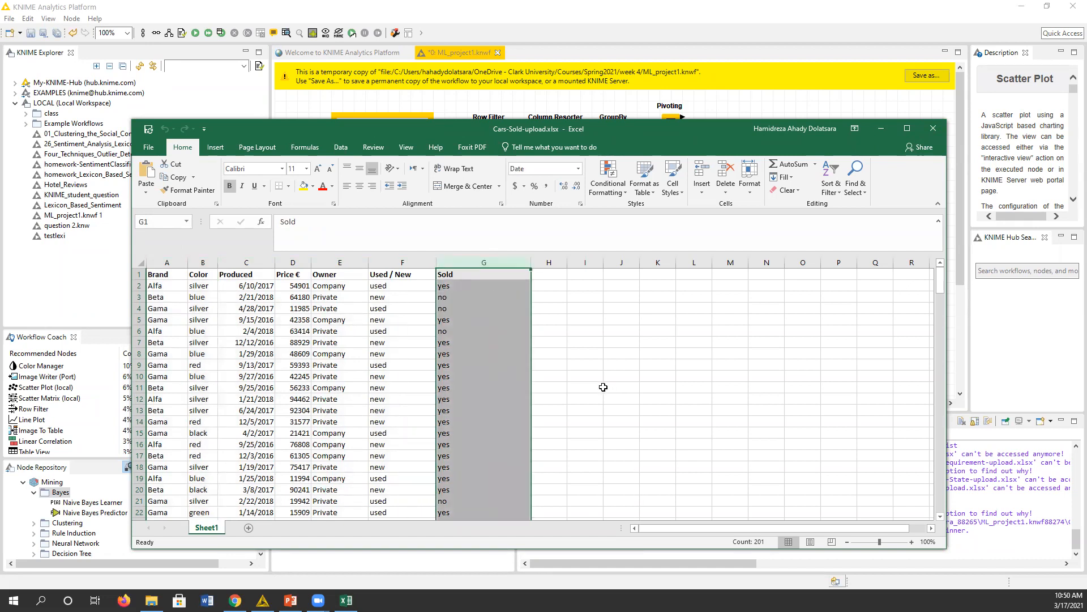
click(932, 128)
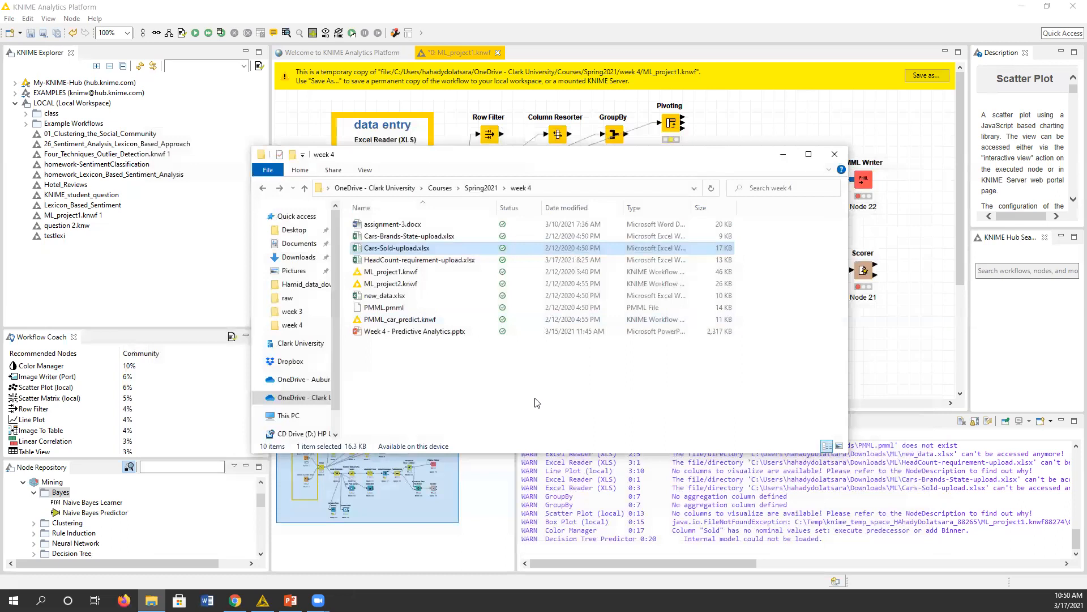
Open Cars-Sold-upload.xlsx once more for a brief look at the car records and close it.
click(542, 390)
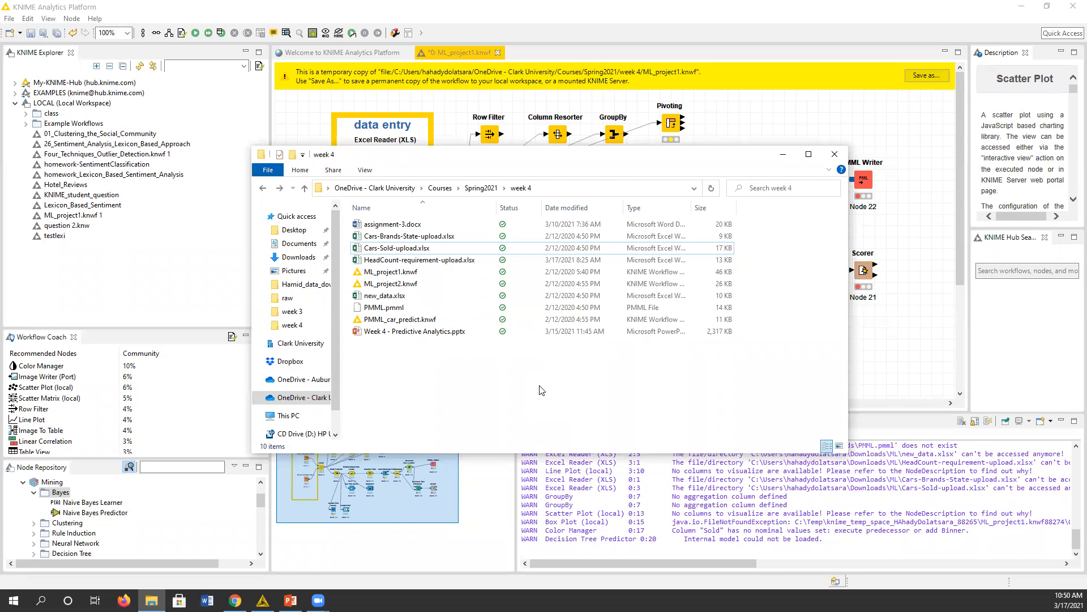
double_click(435, 249)
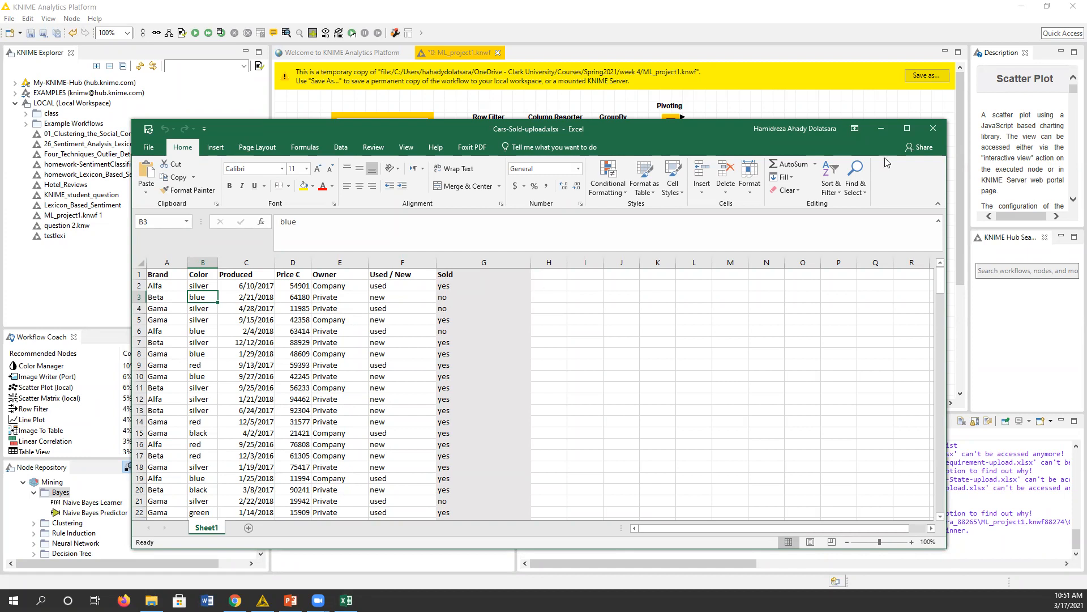
click(933, 128)
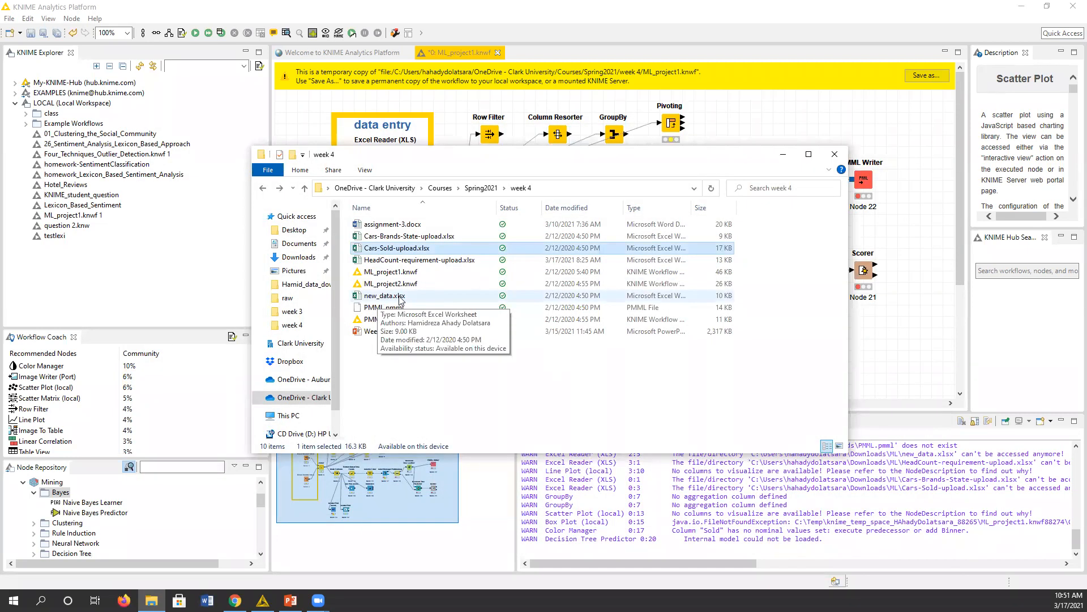
Open new_data.xlsx, compare its Brand through Used / New columns with the Sold cells, and return to the KNIME workflow.
double_click(422, 297)
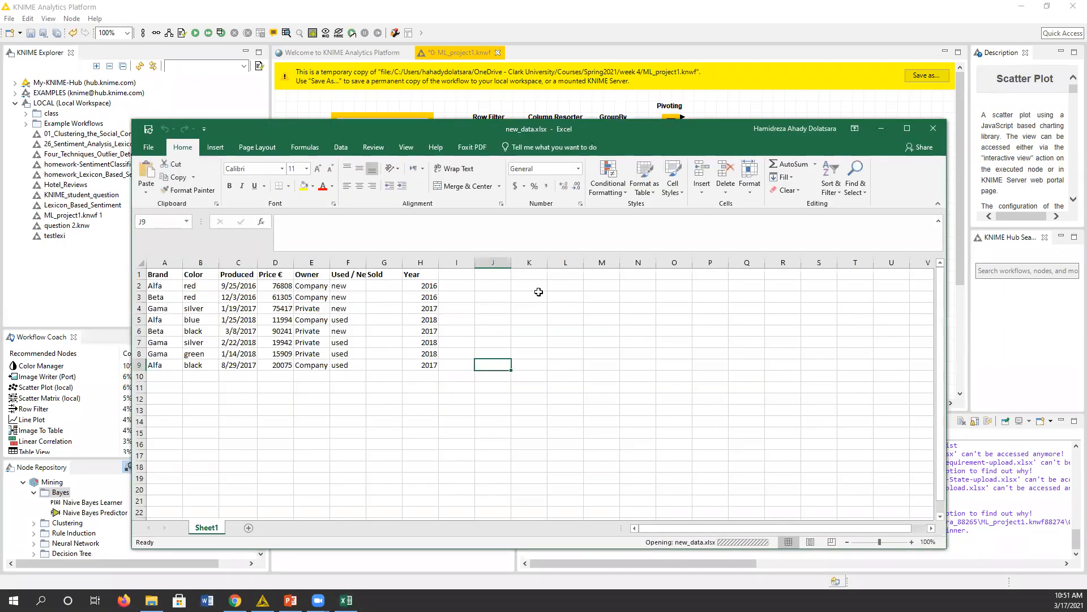
click(305, 263)
drag(349, 262, 164, 263)
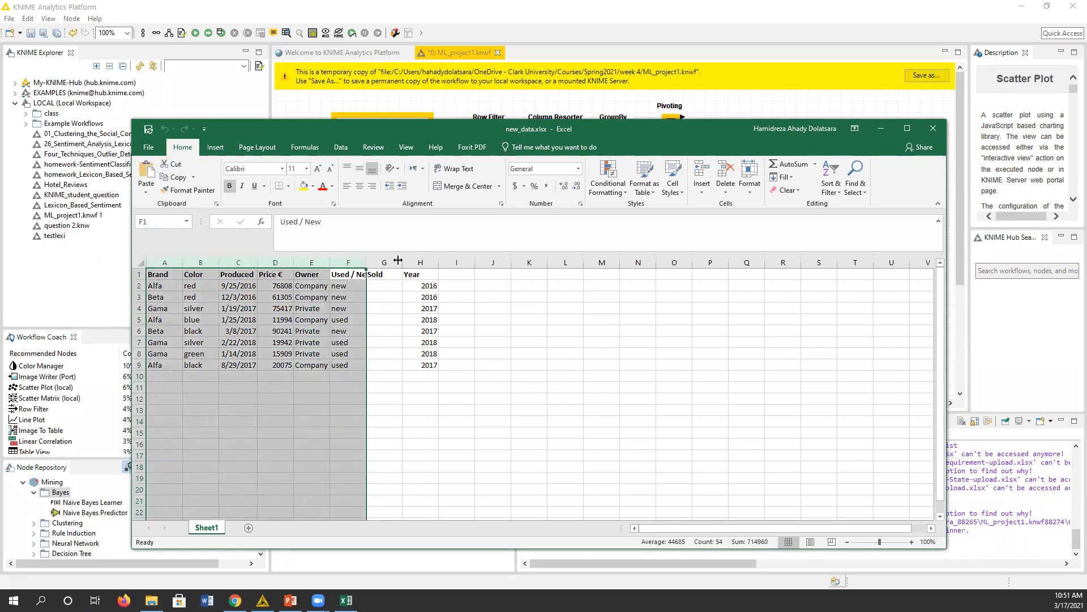
click(380, 262)
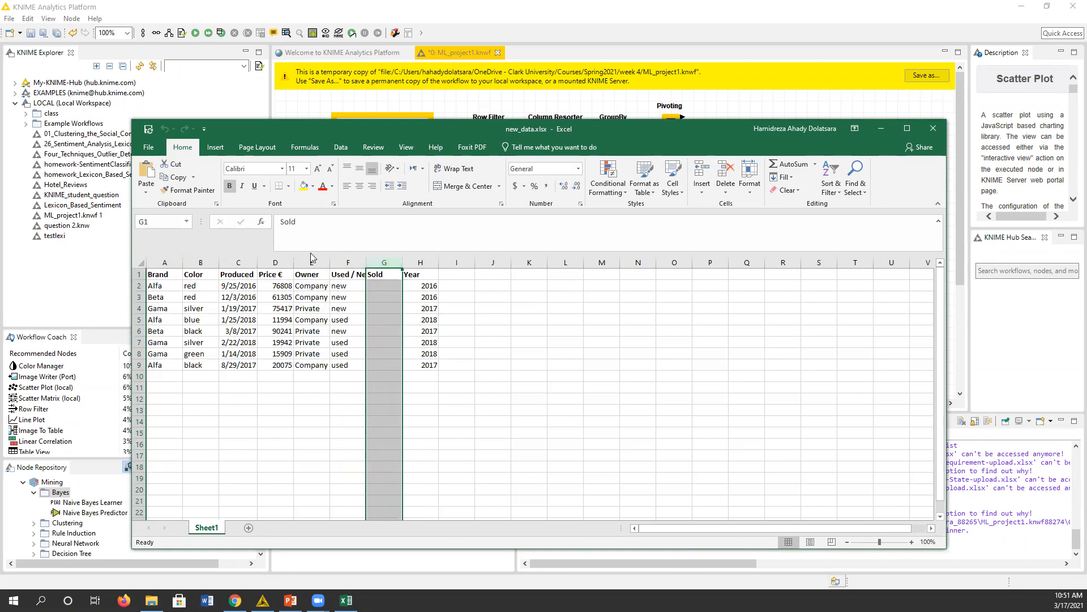
drag(393, 272, 383, 366)
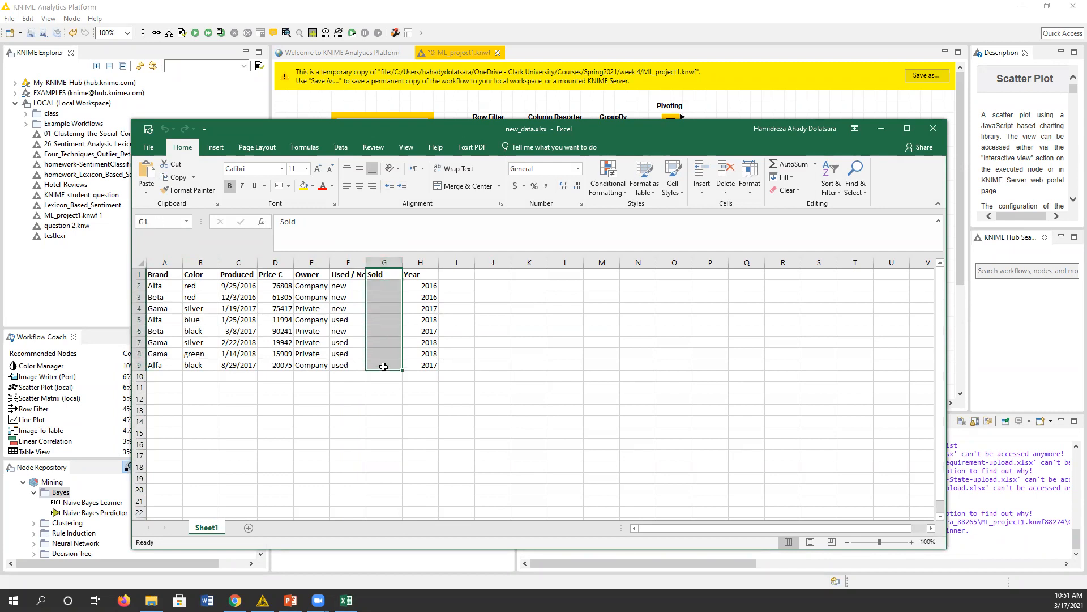
click(933, 129)
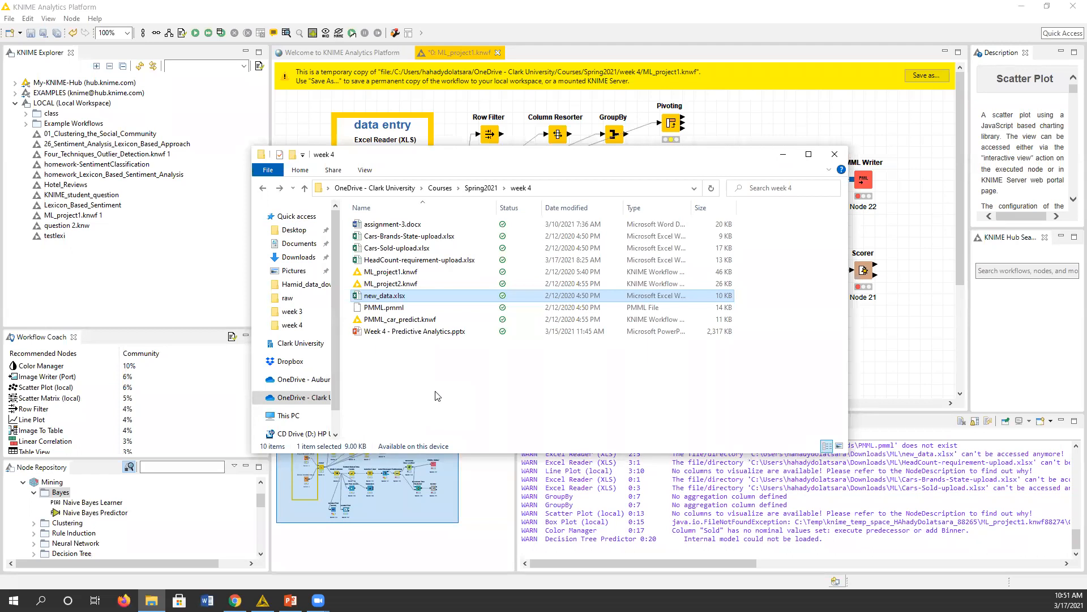
click(787, 154)
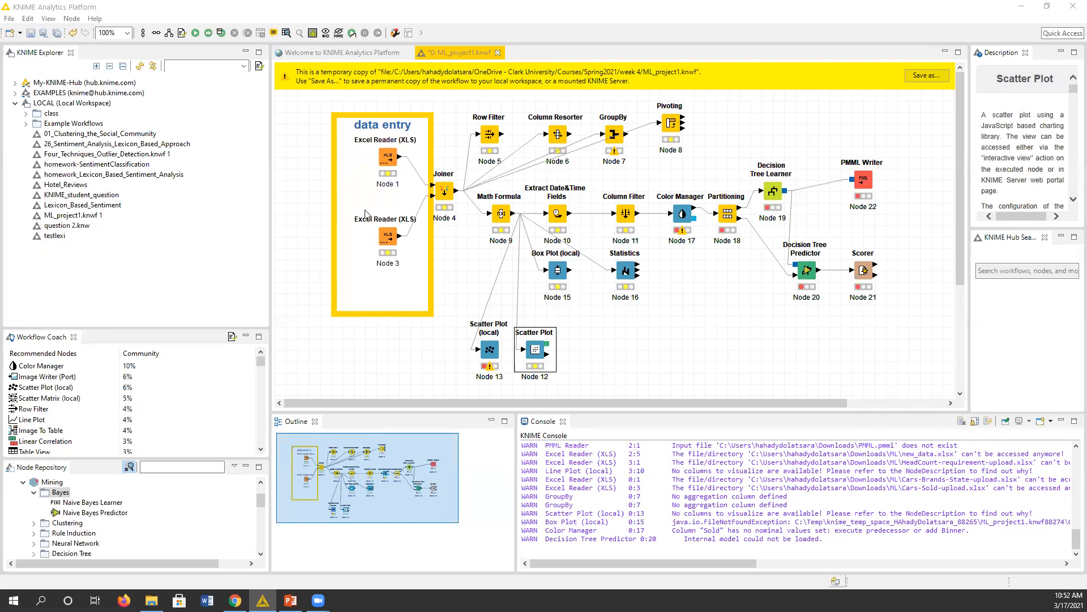
Set the Excel Reader at Node 1 to read Cars-Brands-State-upload.xlsx from the Downloads folder and execute the node.
double_click(390, 160)
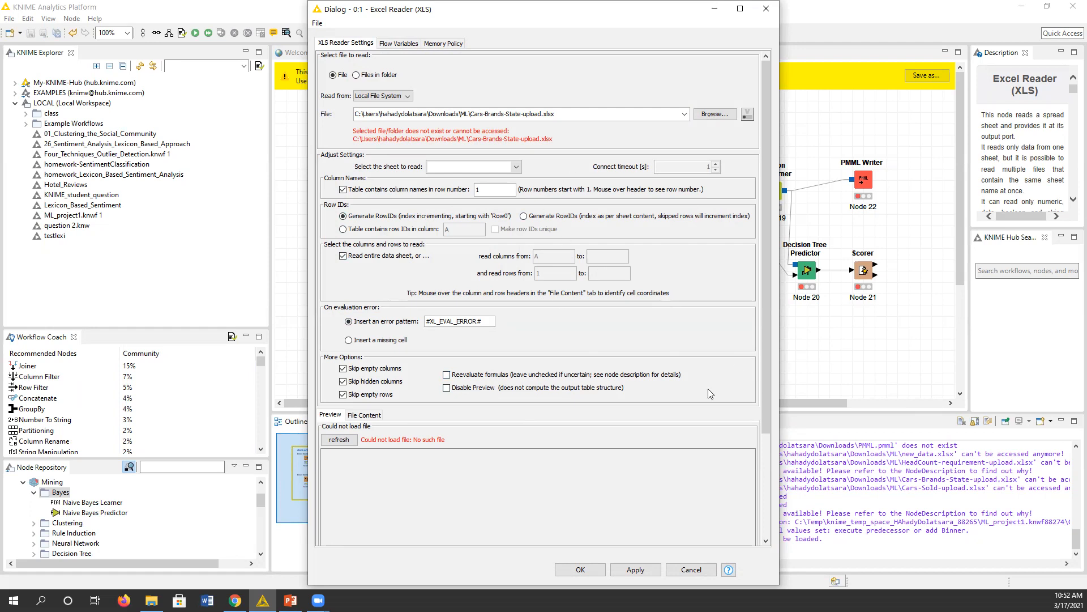
click(714, 116)
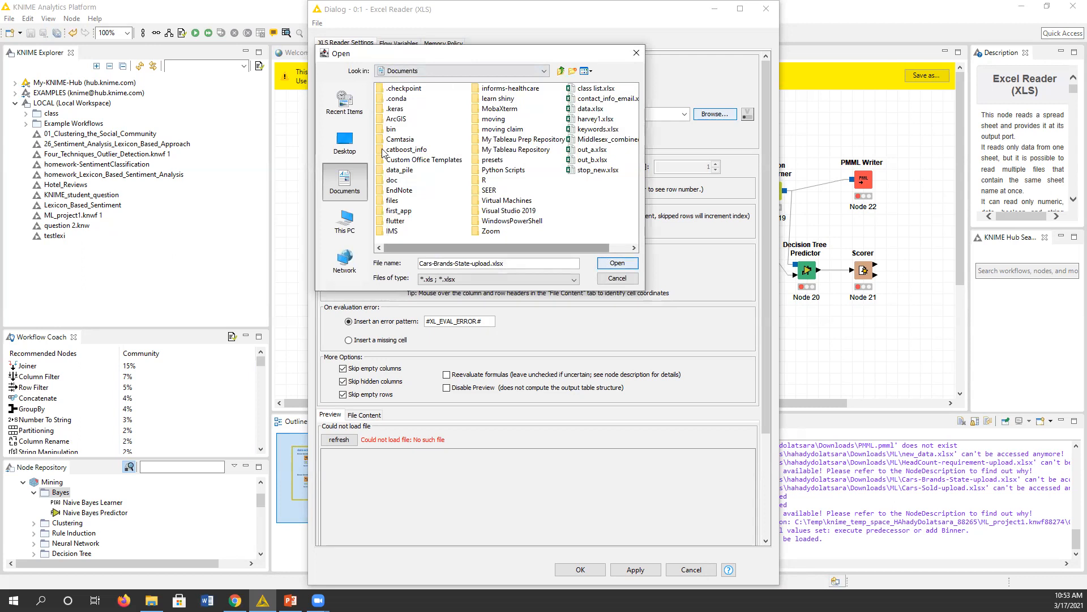
click(345, 221)
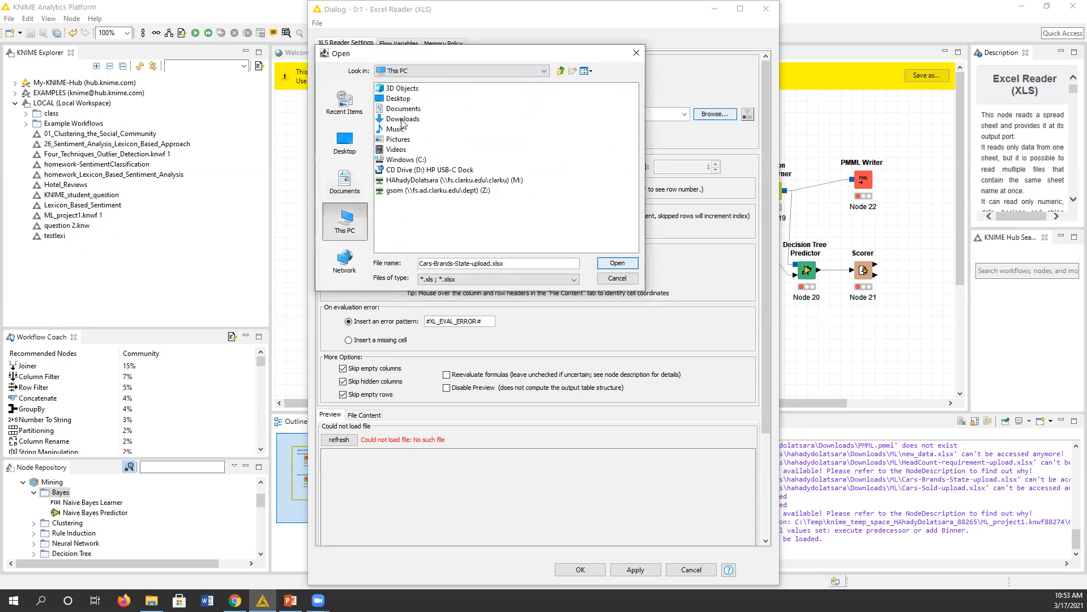
double_click(402, 119)
scroll(545, 204, down, 5)
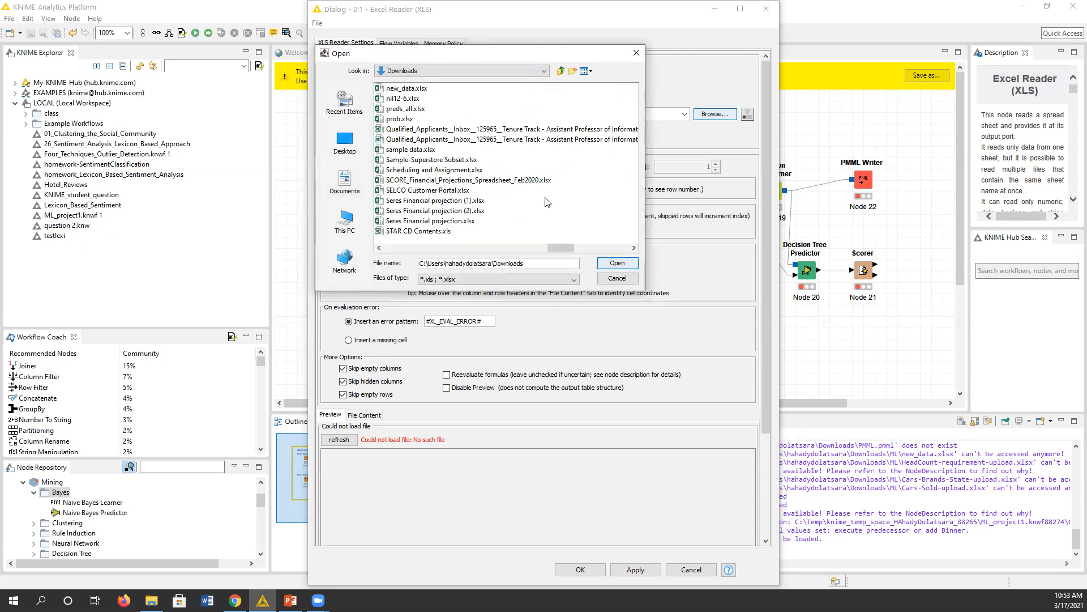
scroll(547, 201, up, 1)
scroll(546, 201, up, 2)
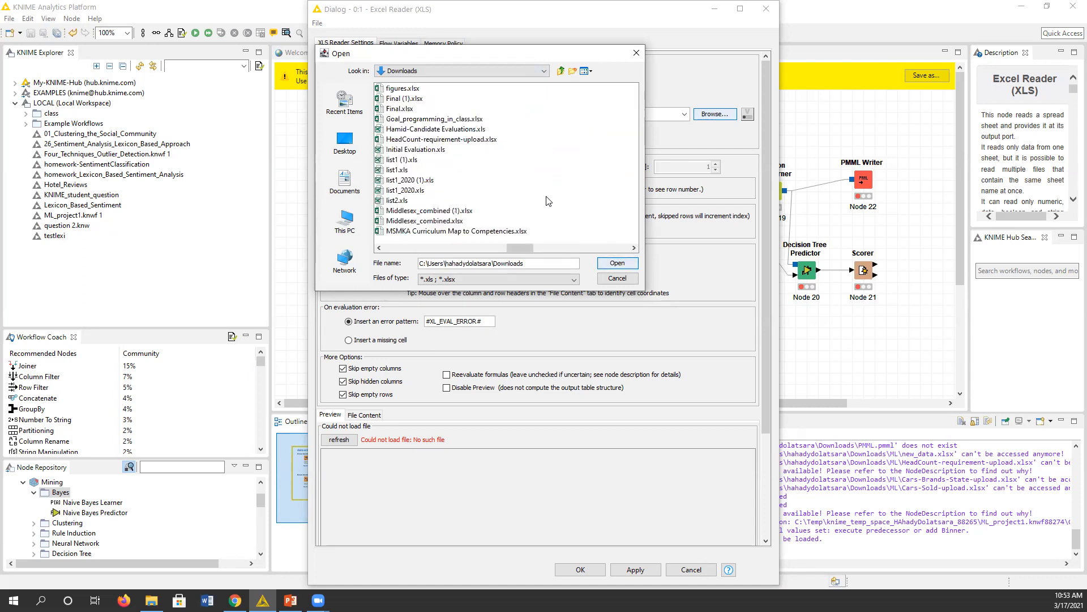
scroll(527, 203, up, 2)
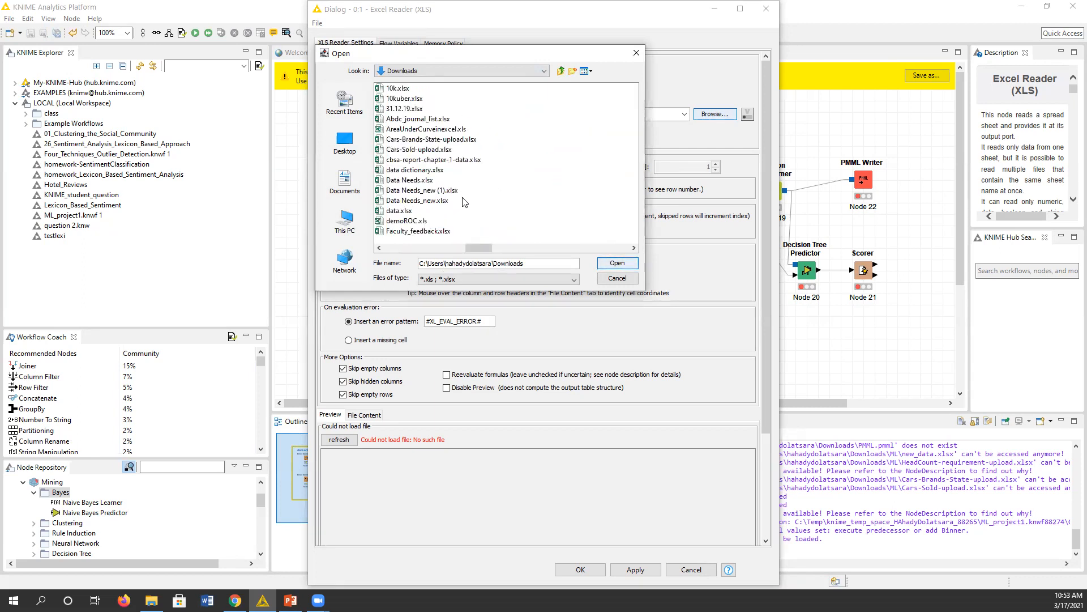
double_click(435, 141)
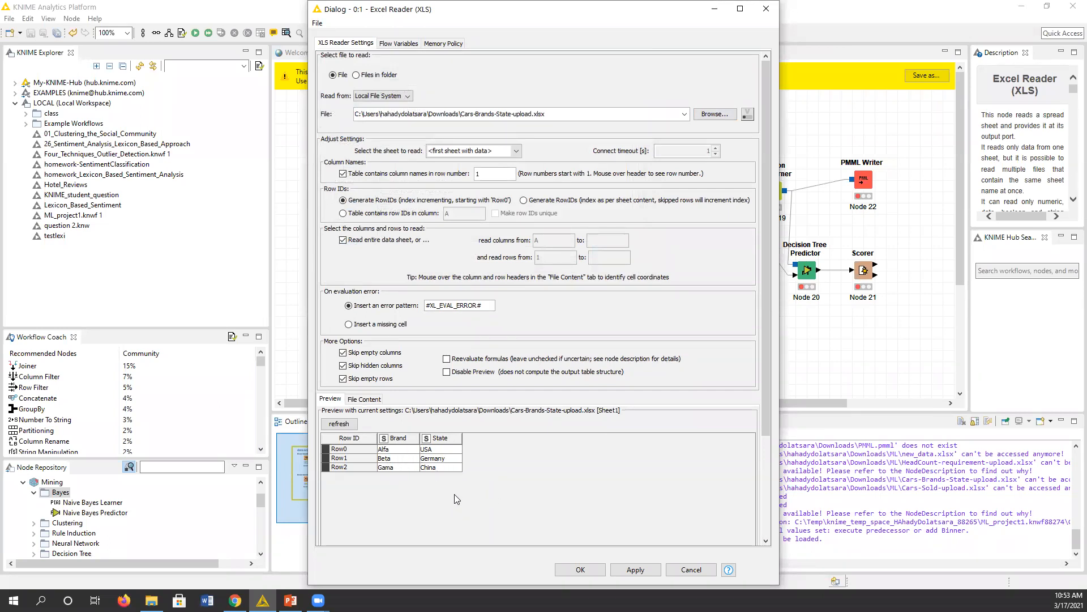
click(581, 569)
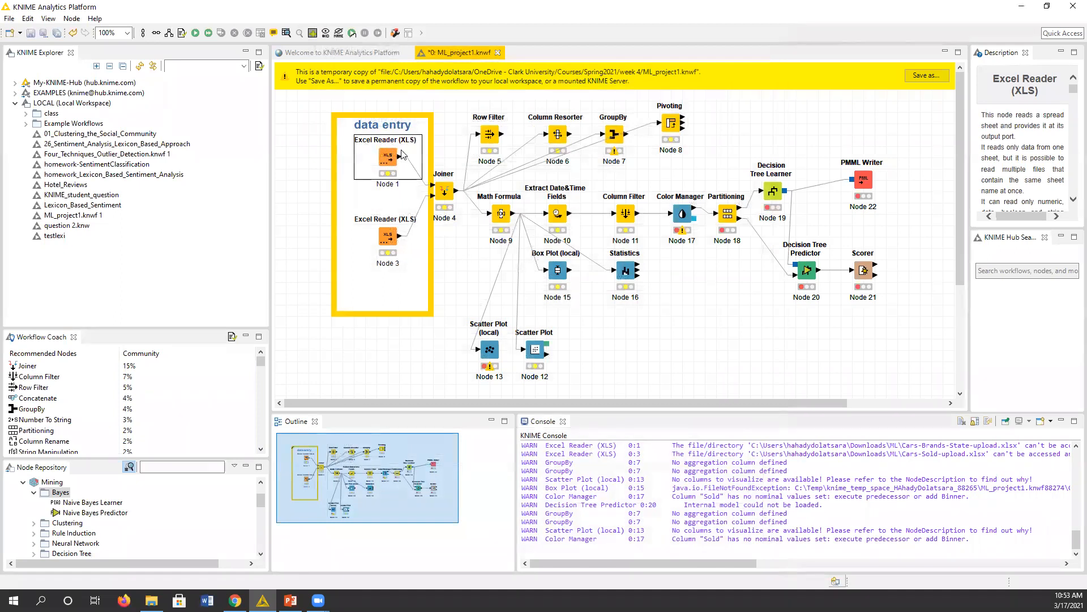
right_click(386, 160)
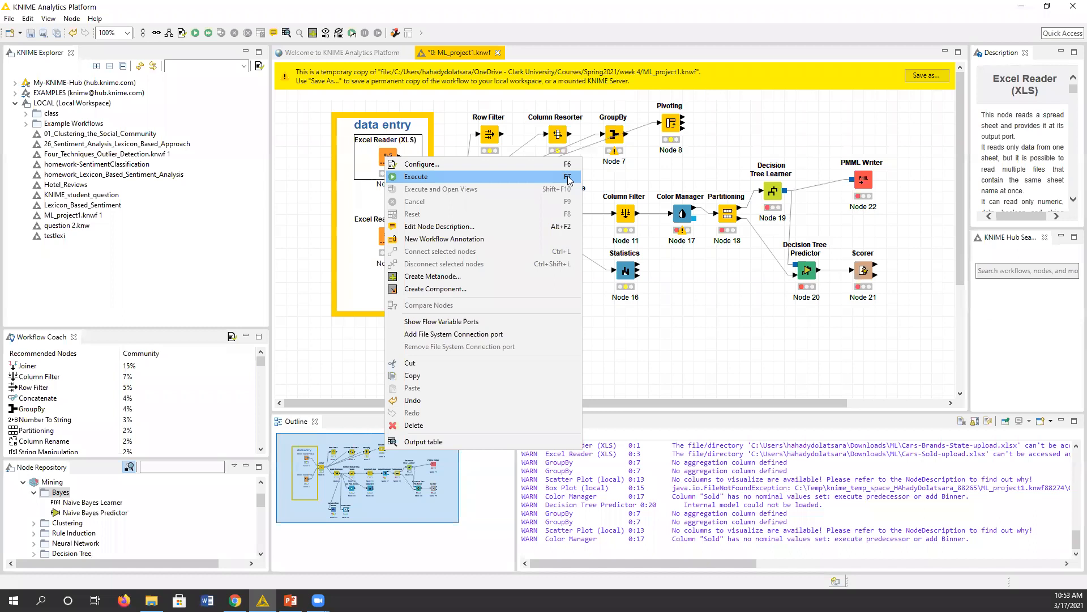
click(422, 177)
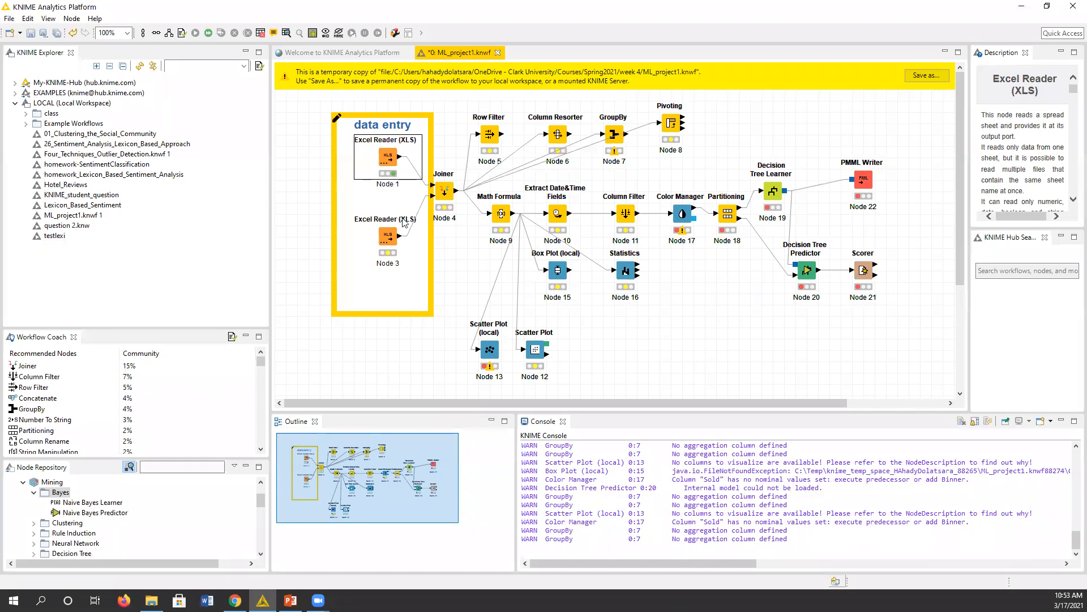
Set the Excel Reader at Node 3 to read Cars-Sold-upload.xlsx from the Downloads folder and execute the node.
double_click(388, 236)
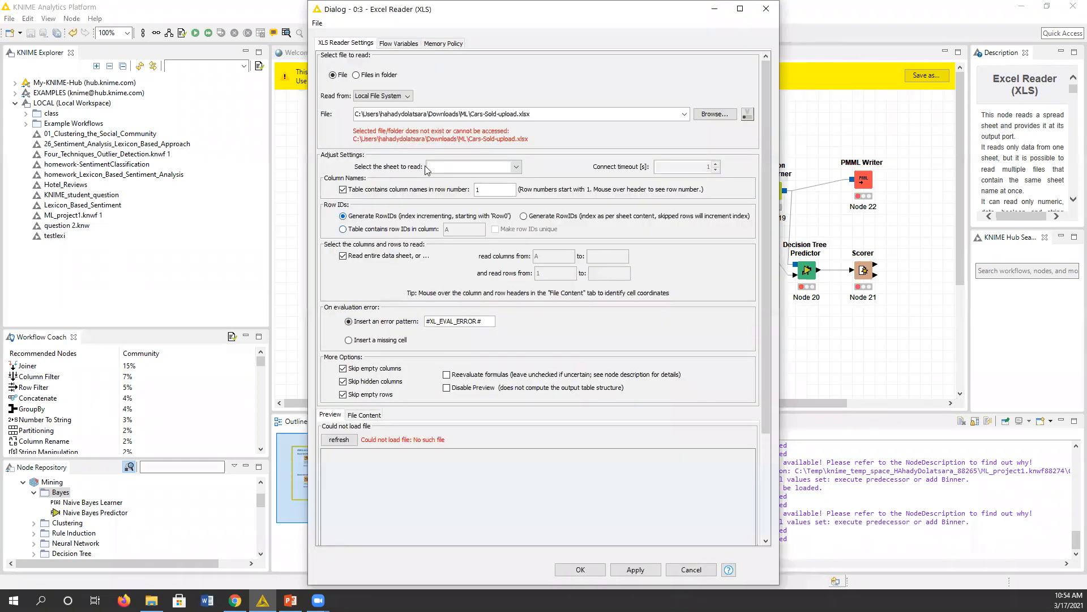
click(706, 117)
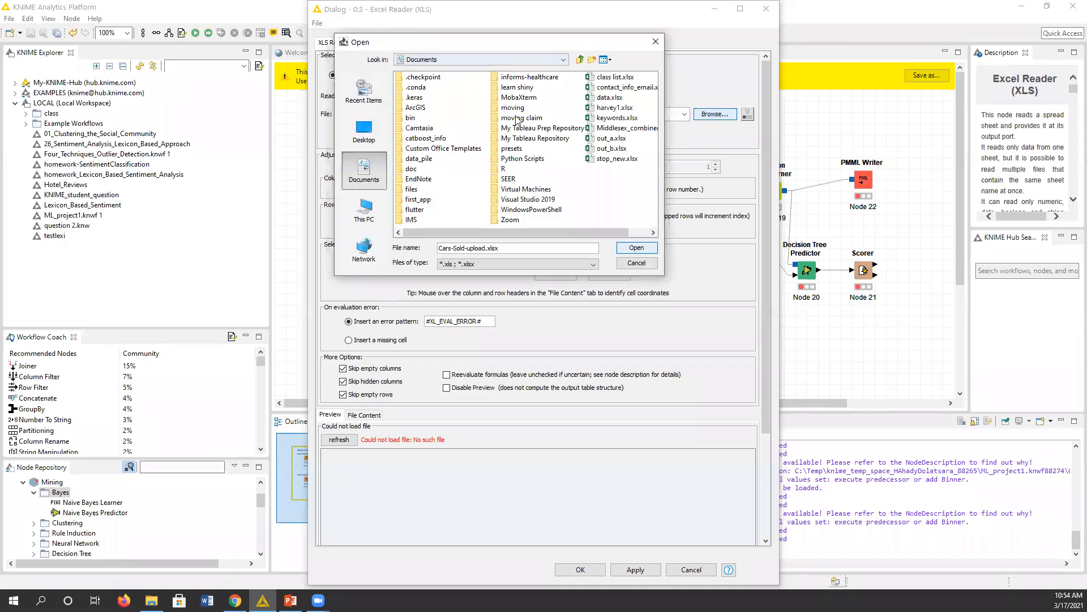
click(364, 208)
double_click(421, 108)
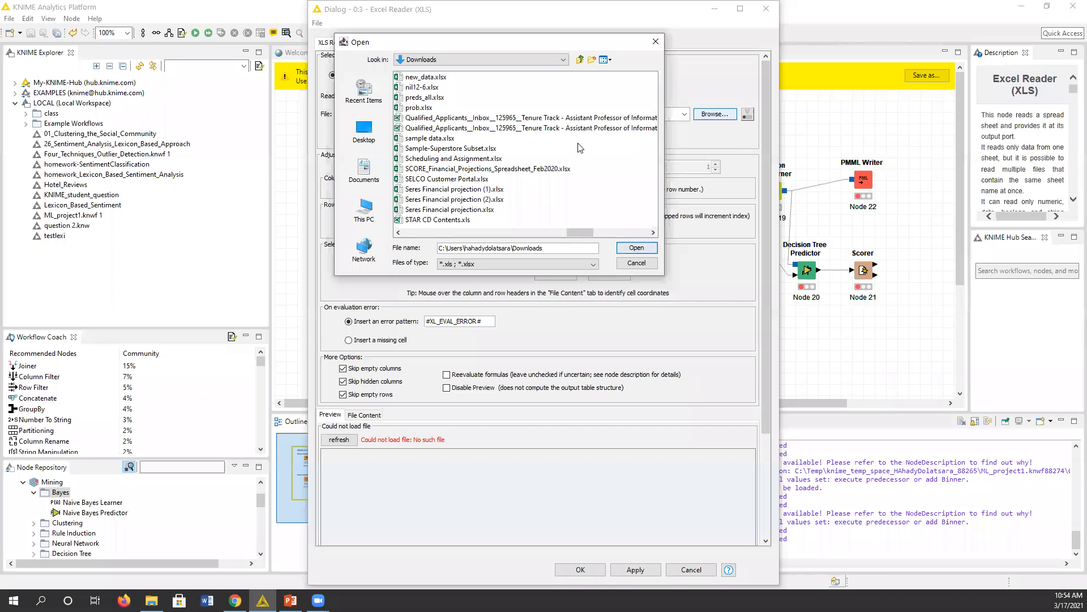
scroll(580, 148, up, 1)
scroll(580, 148, up, 1)
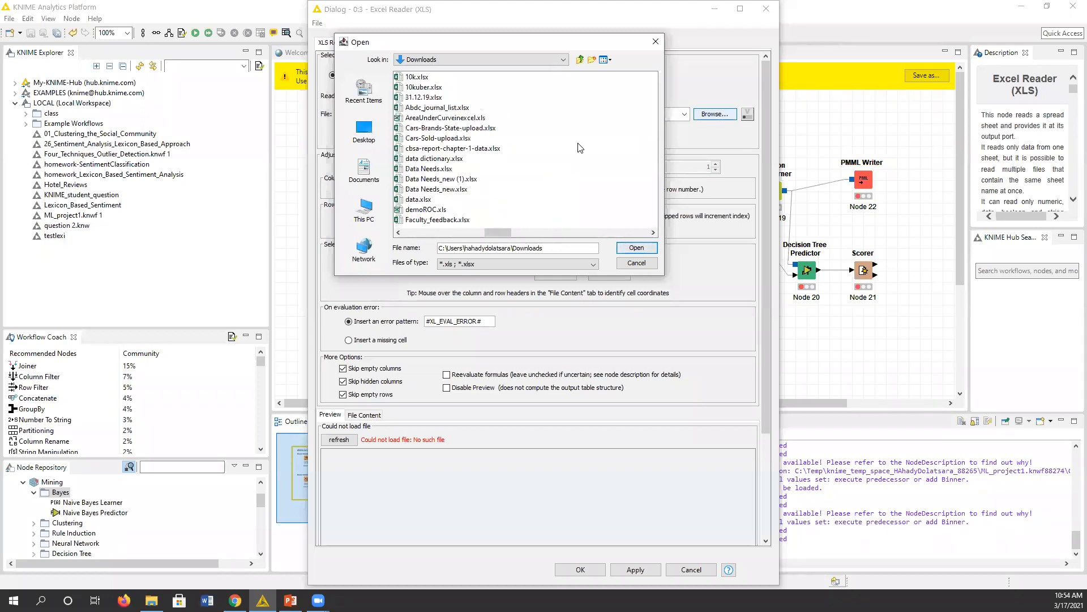
click(472, 138)
double_click(471, 139)
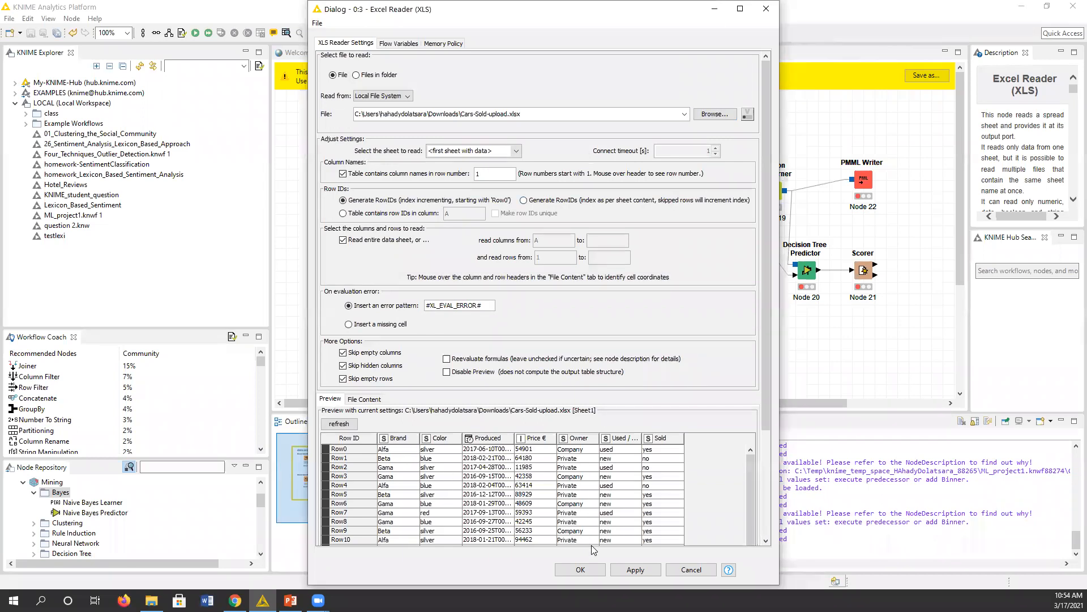
click(583, 569)
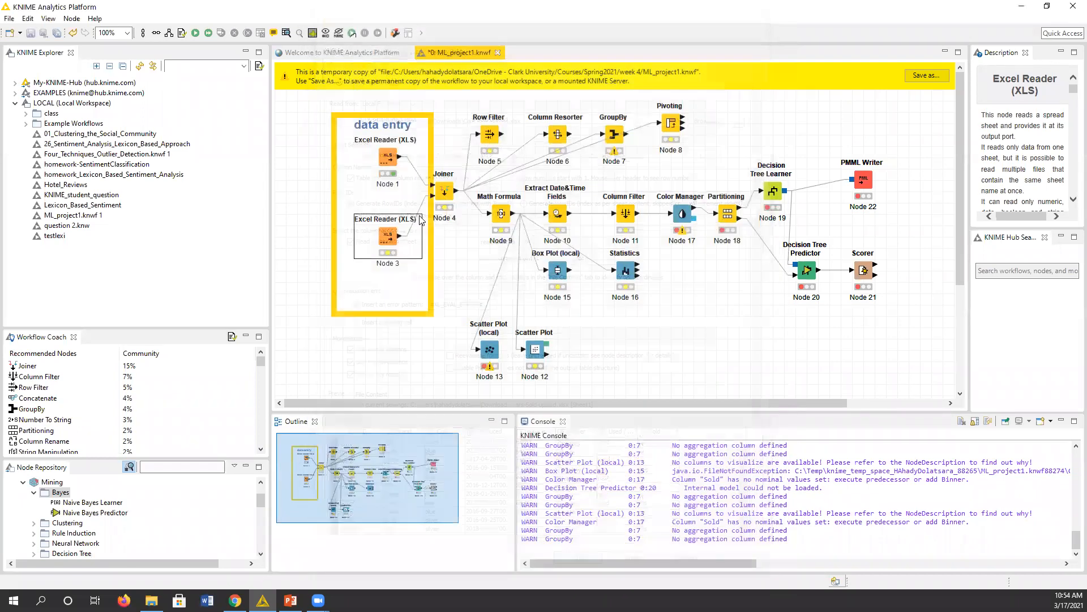
right_click(395, 242)
click(413, 257)
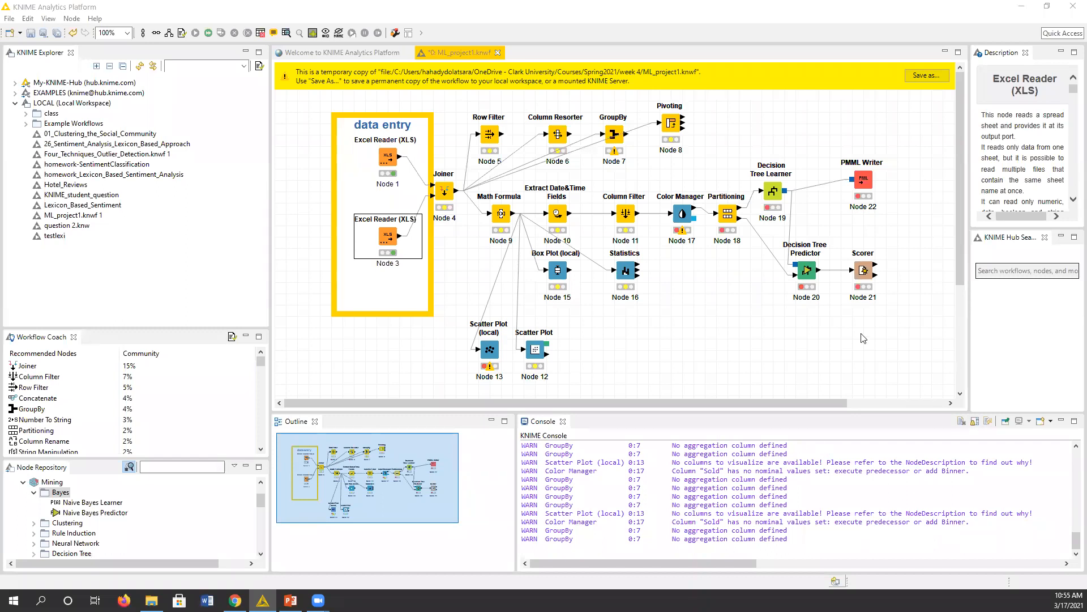
Switch to the Visual JOIN page in Chrome and examine how the inner join matches Users IDs with Likes User IDs.
click(235, 601)
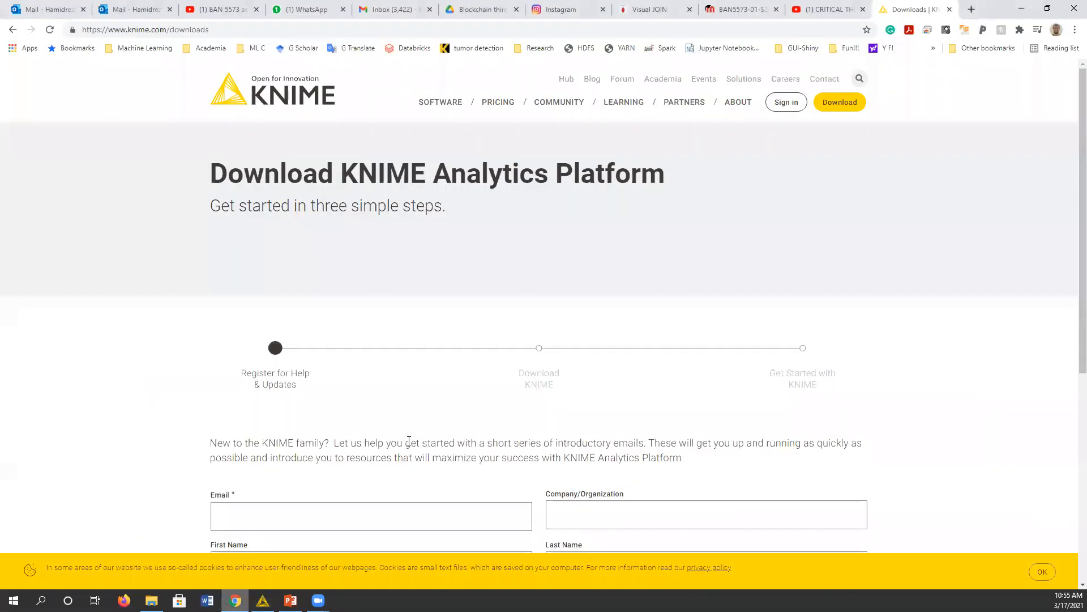
click(651, 9)
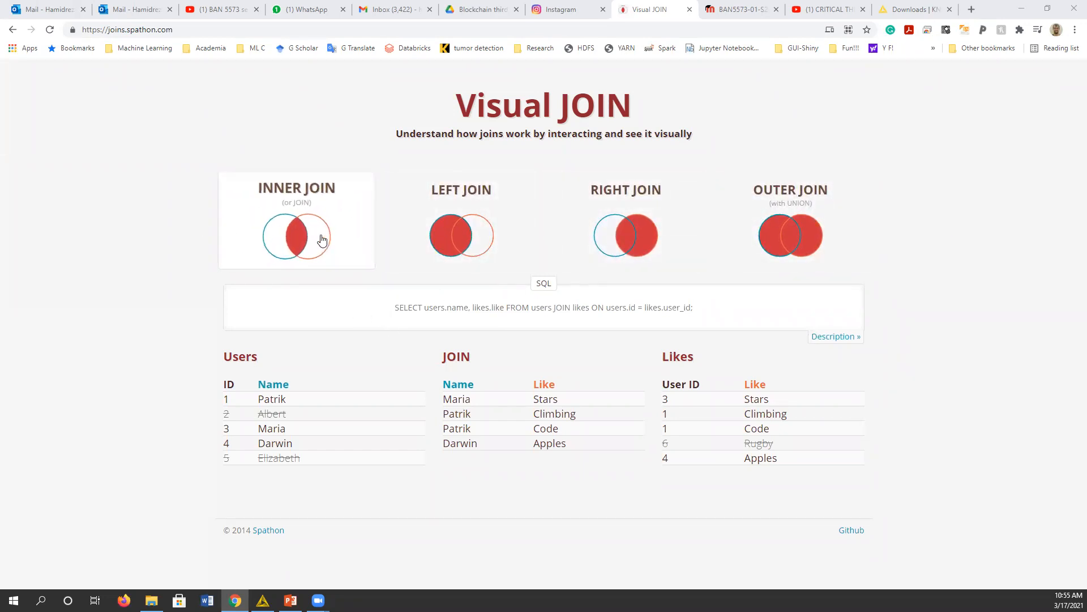
mouse_move(227, 387)
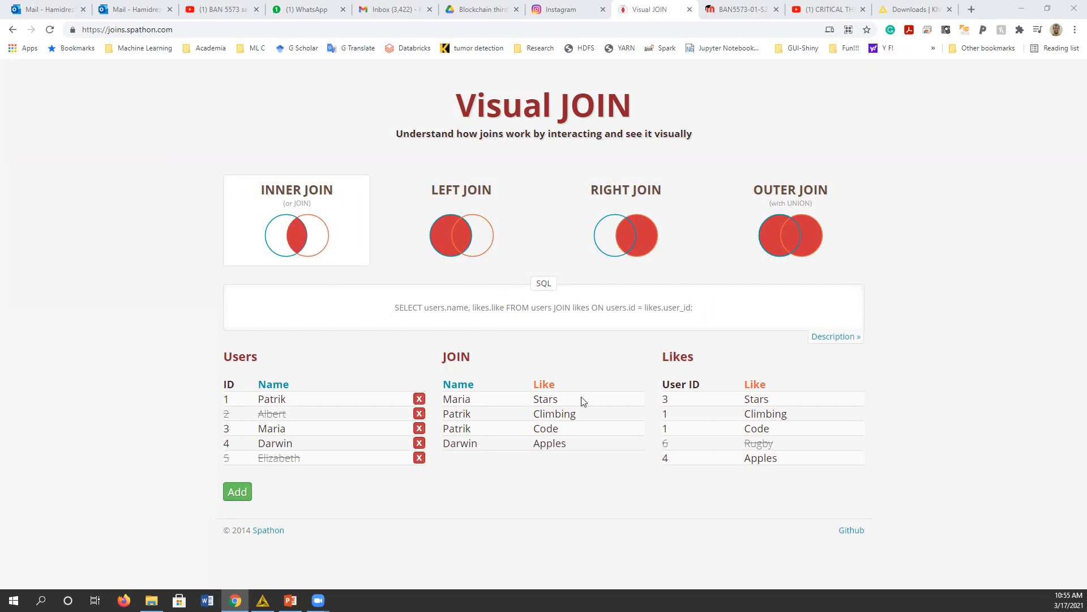
mouse_move(715, 364)
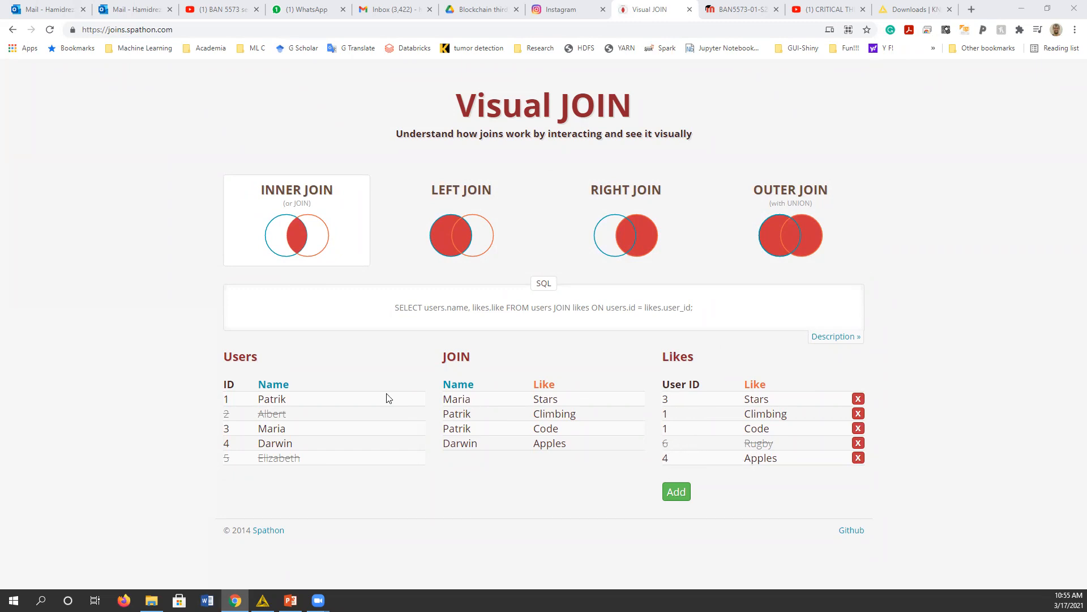
mouse_move(239, 356)
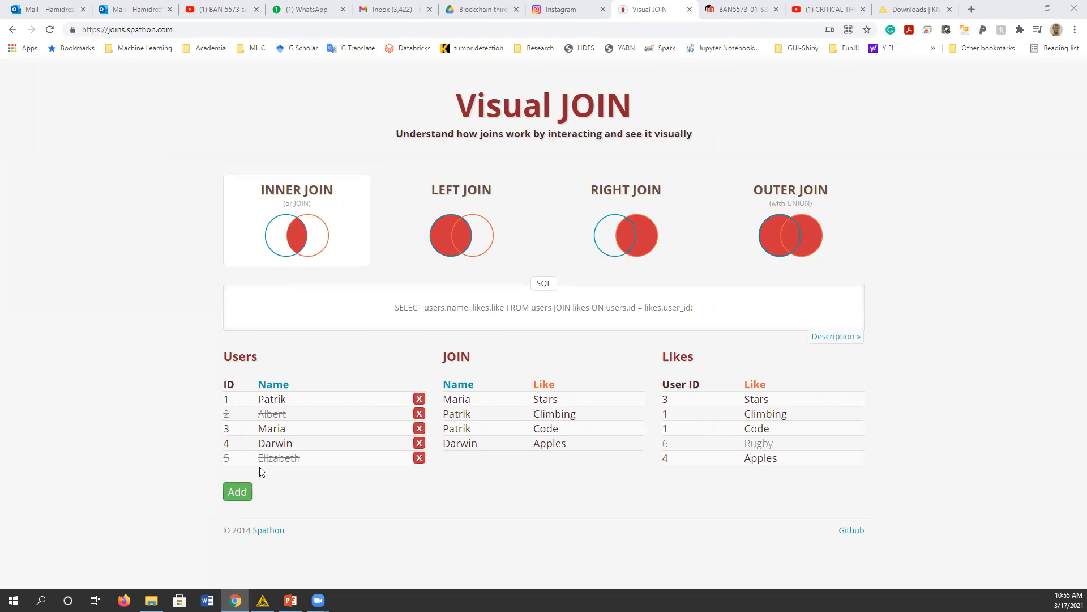
mouse_move(672, 410)
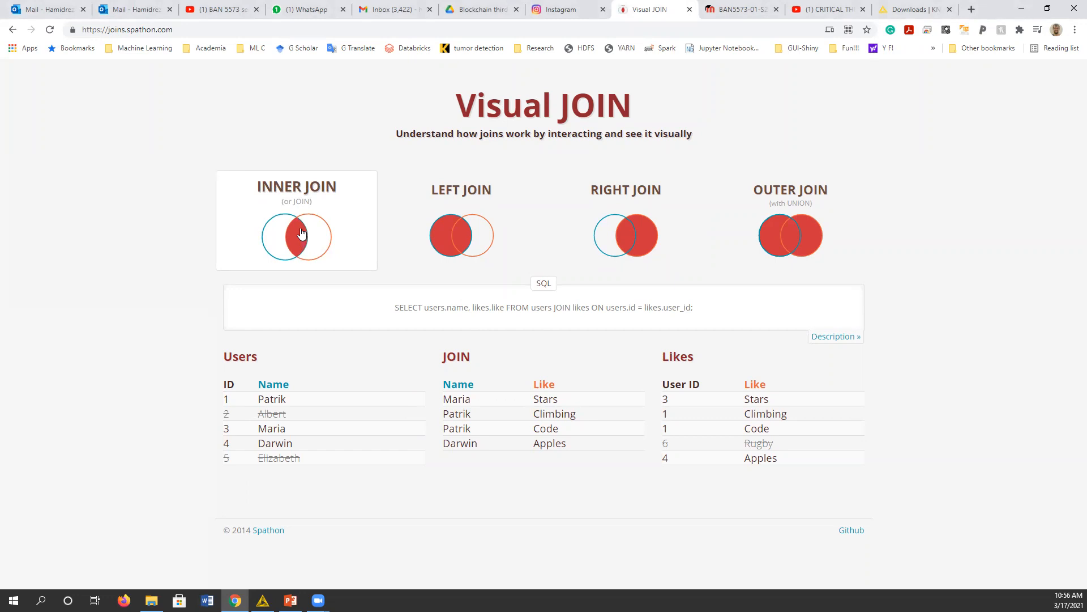
mouse_move(255, 381)
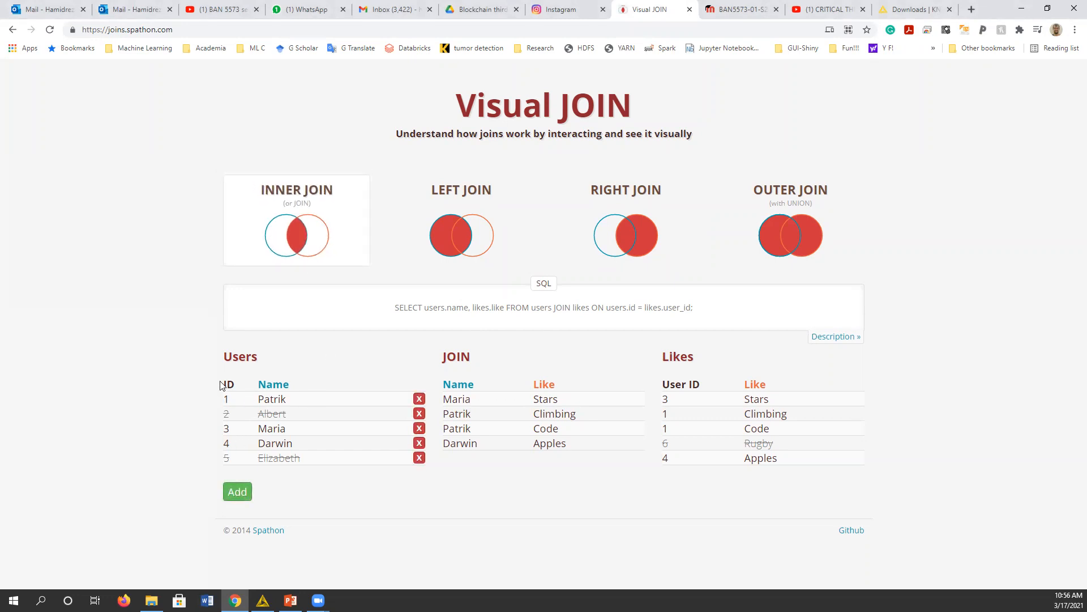
mouse_move(677, 405)
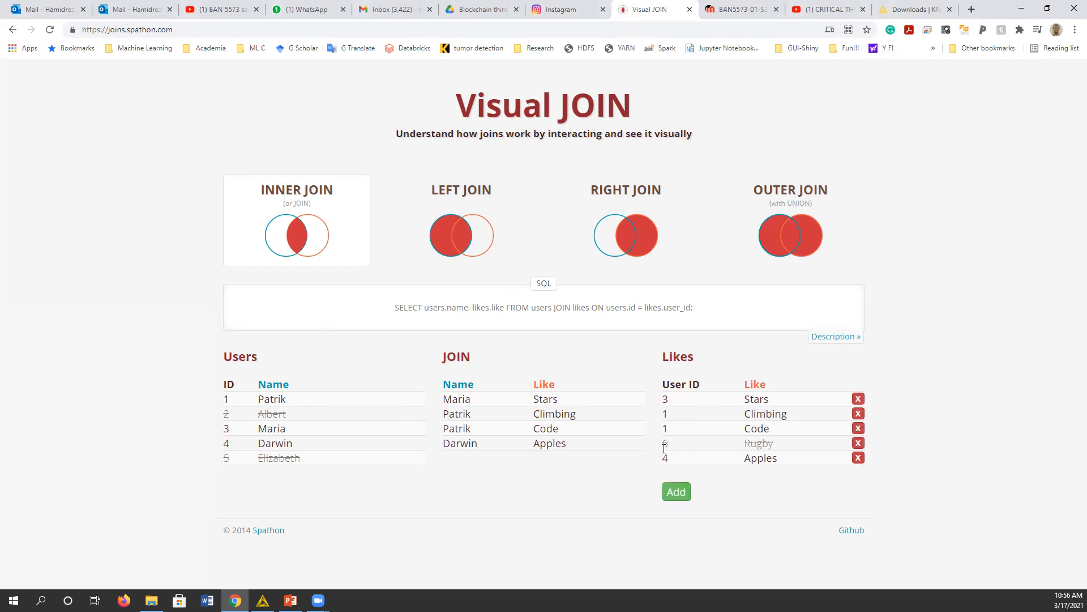
mouse_move(281, 443)
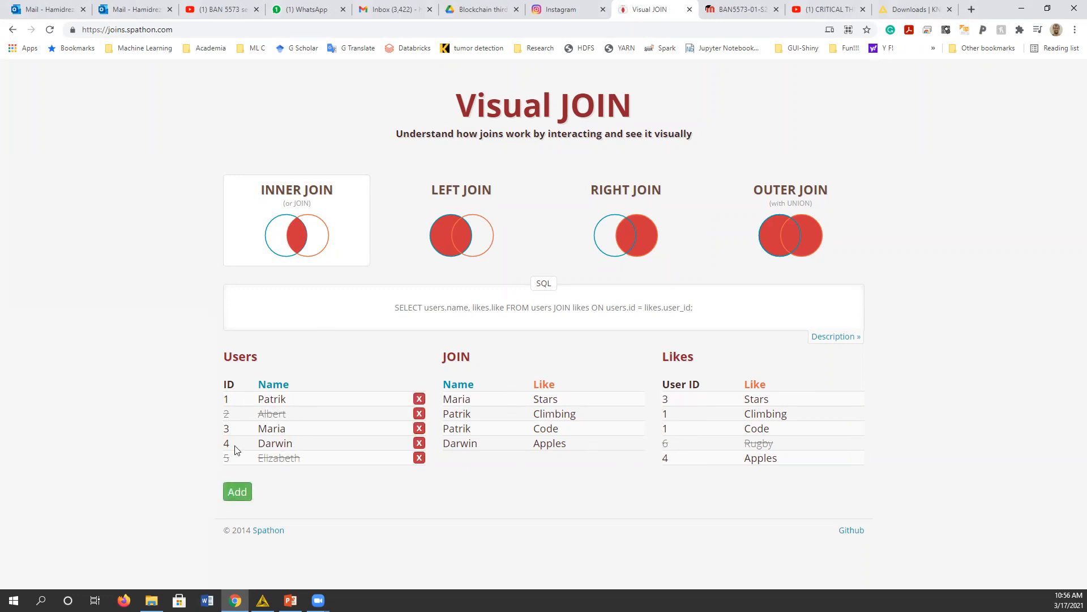
mouse_move(752, 457)
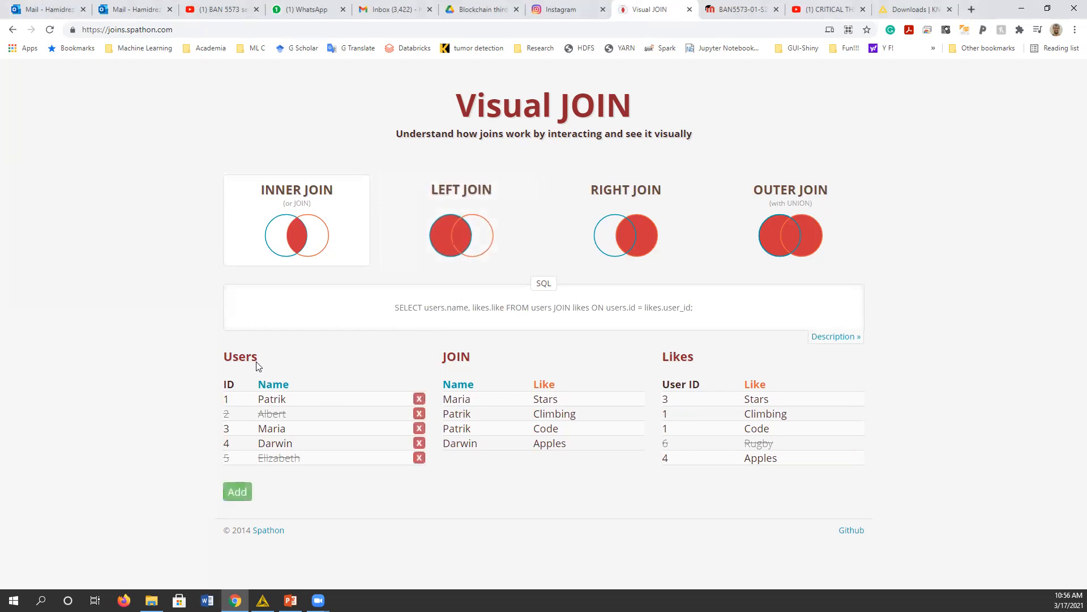
mouse_move(844, 388)
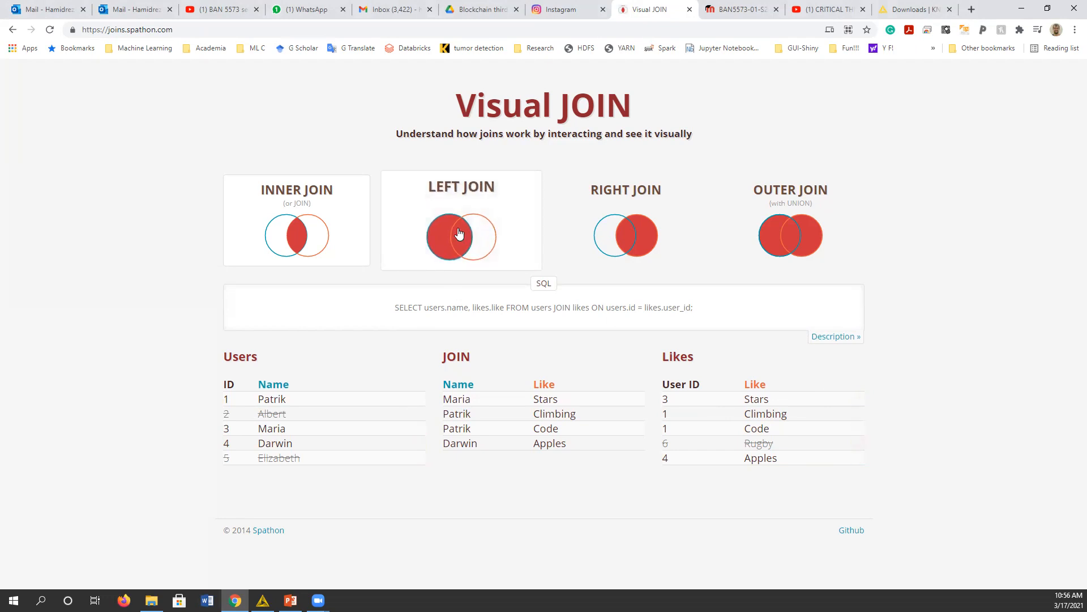
Display the left join and compare the Users and Likes tables with the joined rows.
click(468, 244)
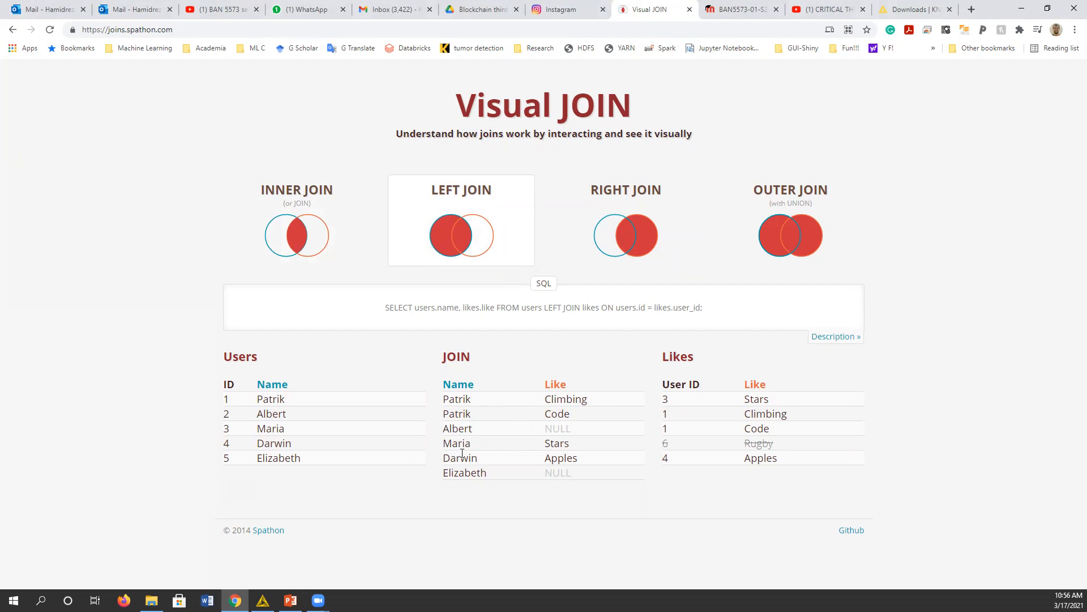
mouse_move(279, 404)
mouse_move(258, 443)
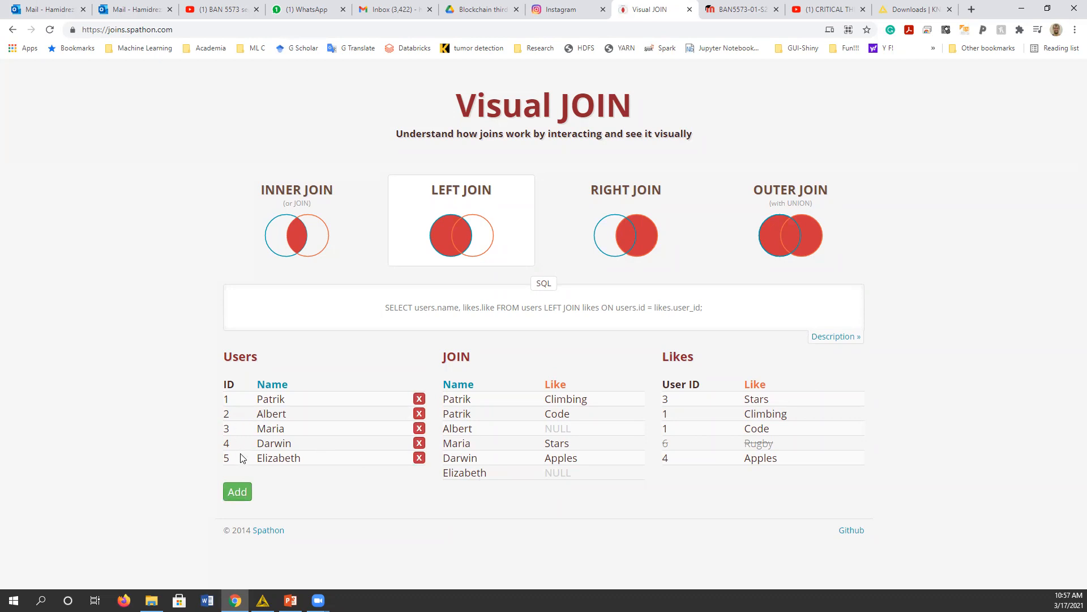
mouse_move(709, 447)
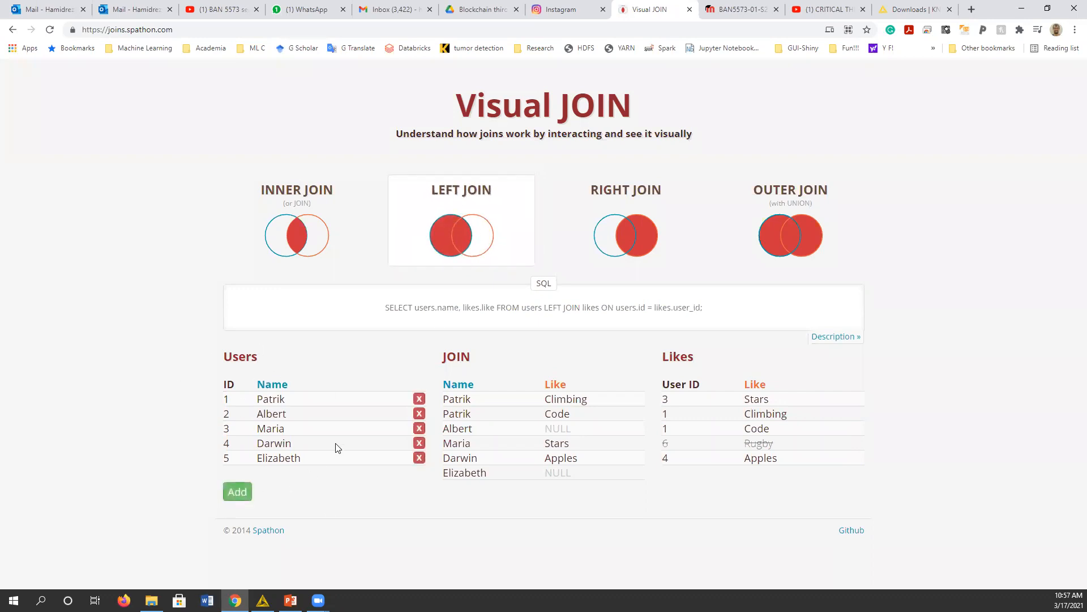
mouse_move(714, 468)
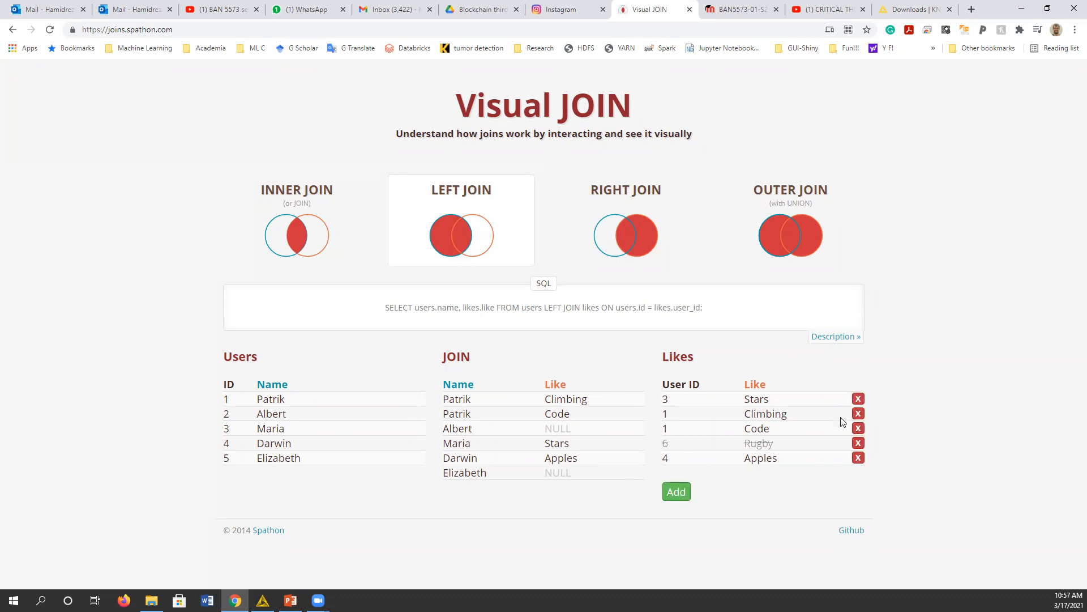
Display the right join and examine how the Users and Likes rows are matched by ID.
click(631, 238)
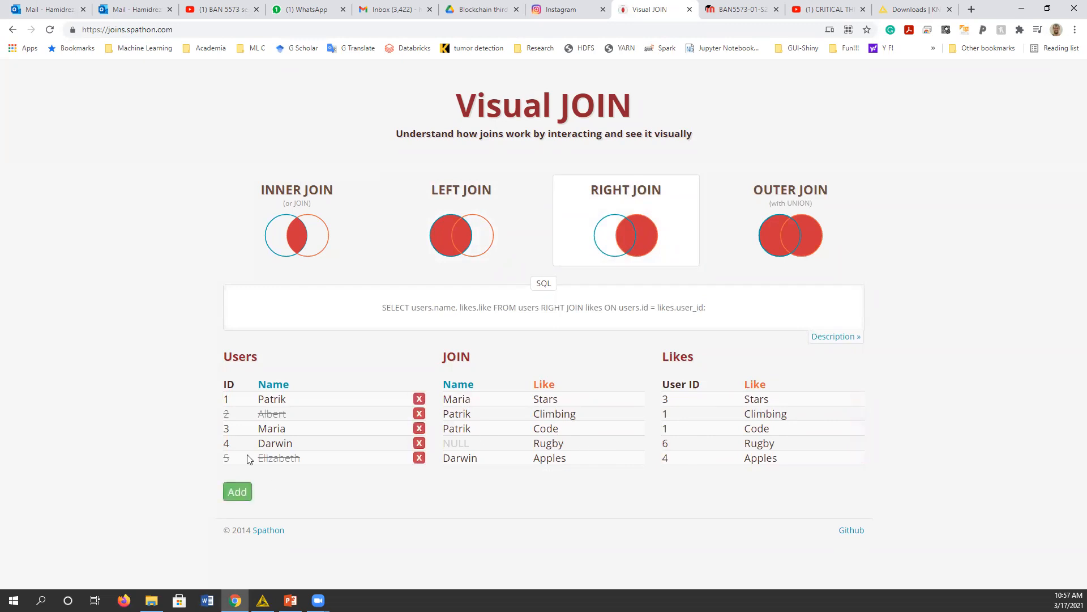
mouse_move(234, 384)
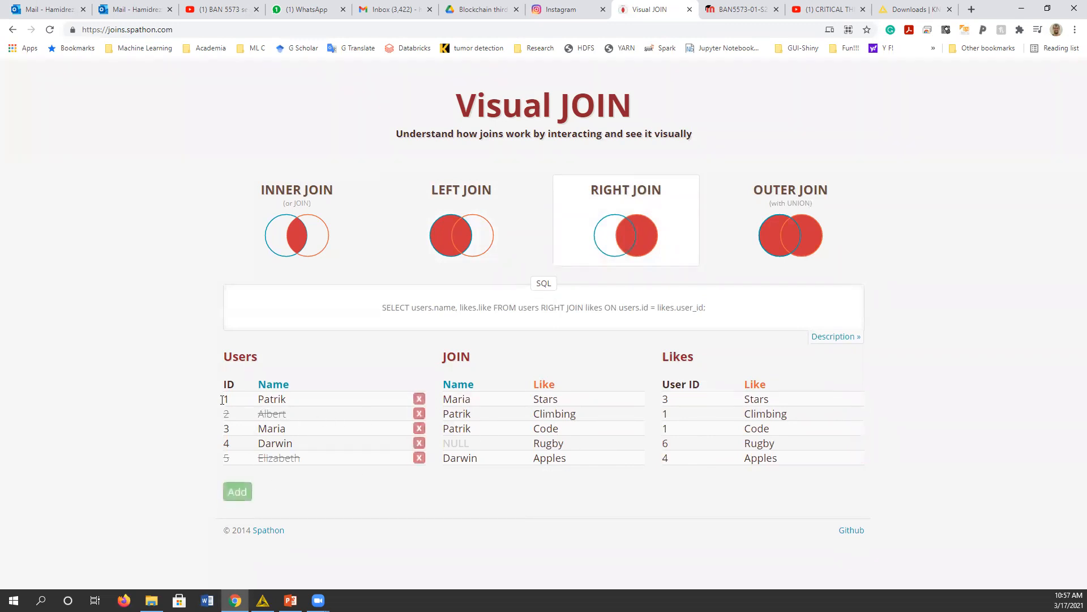
mouse_move(796, 460)
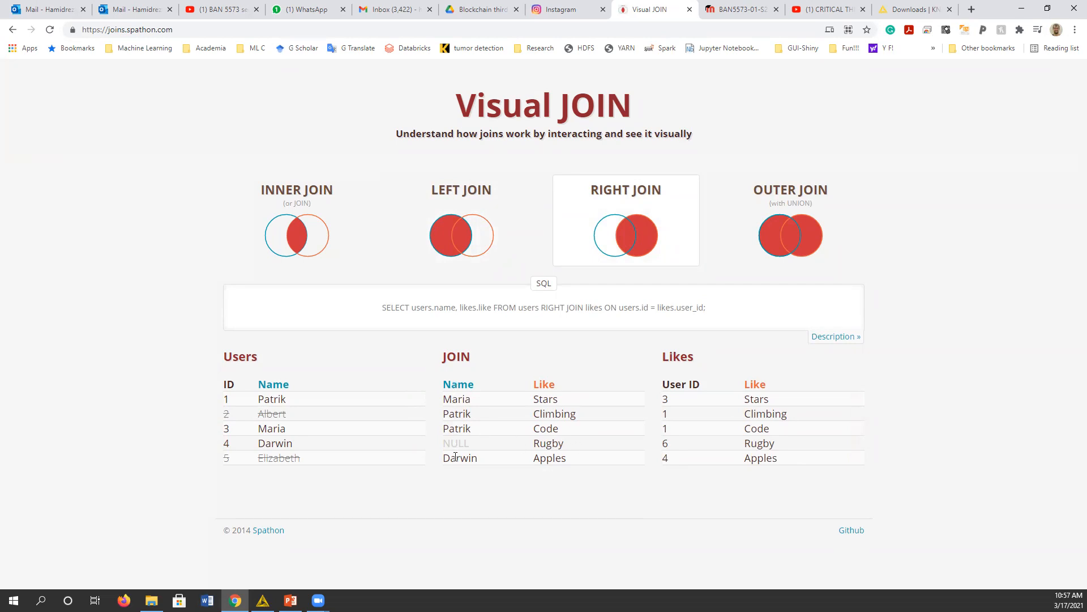
mouse_move(766, 446)
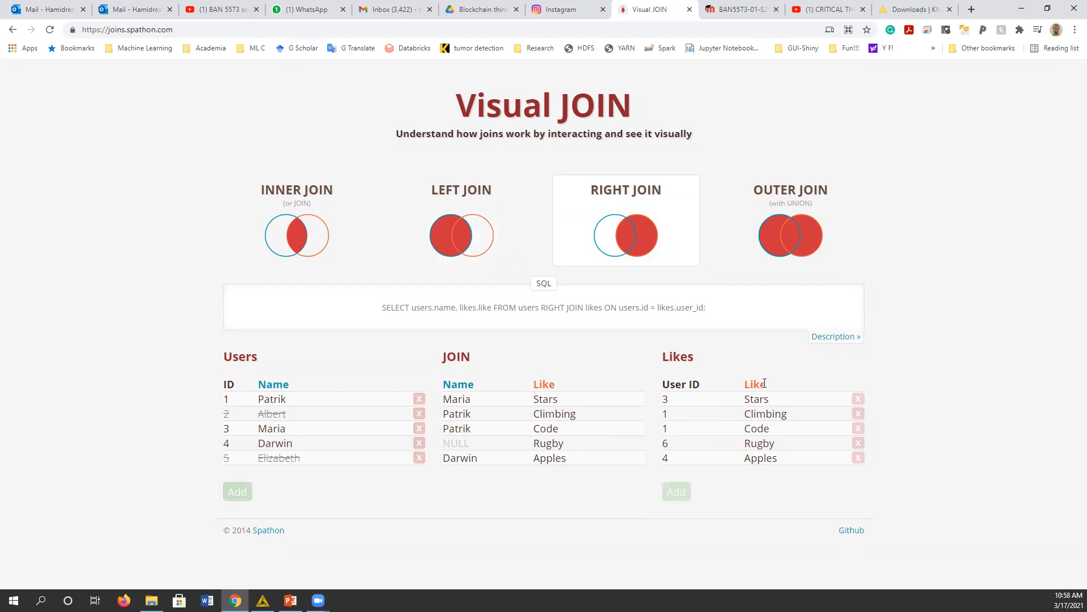
Display the outer join, compare its rows with the Users and Likes tables, and return to the inner join.
click(786, 241)
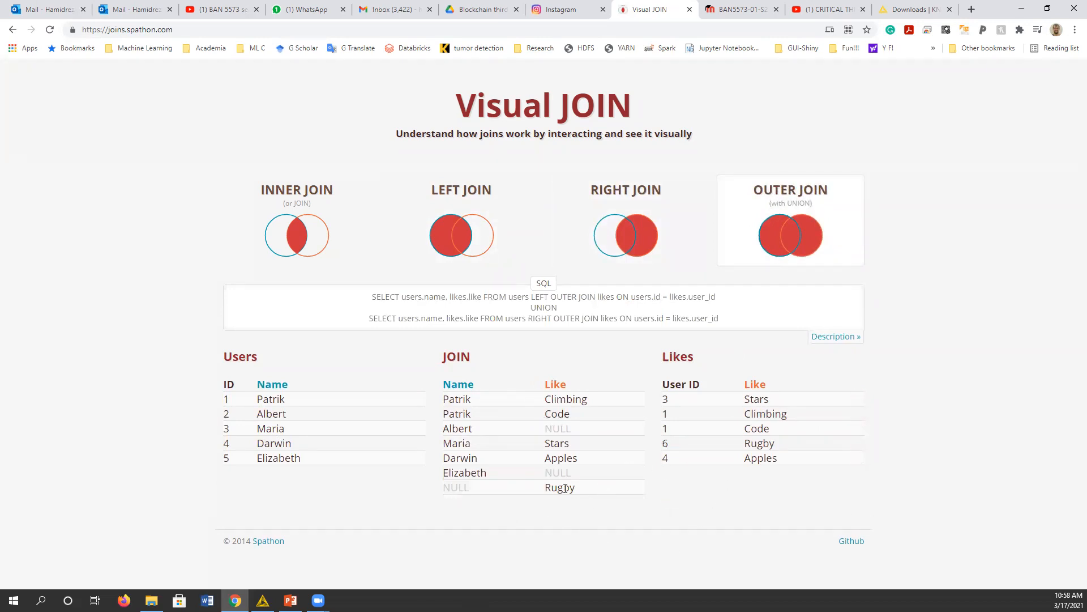
mouse_move(296, 429)
mouse_move(749, 412)
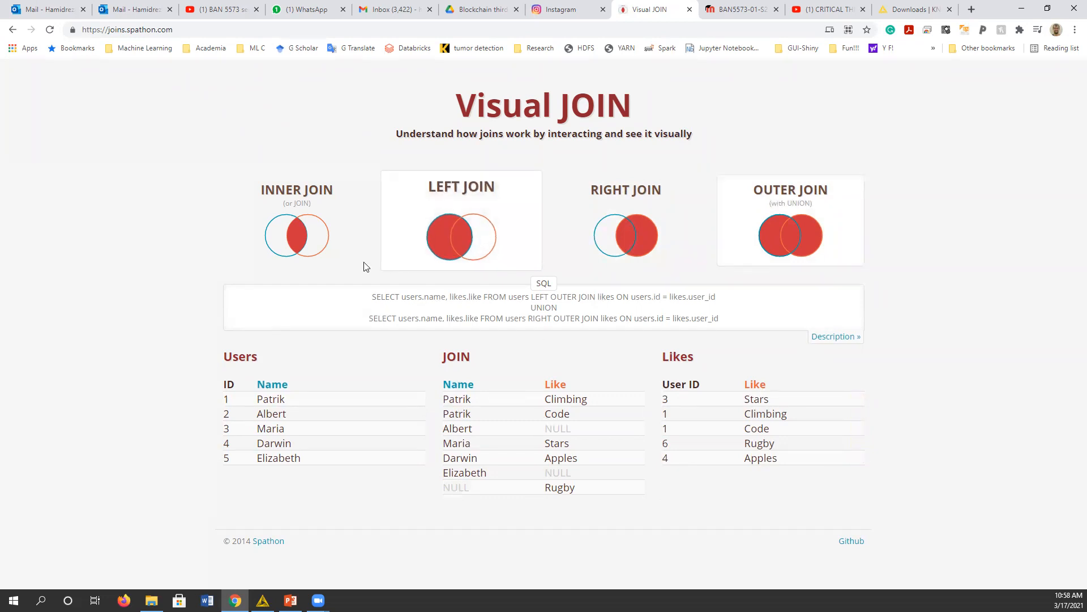
click(339, 258)
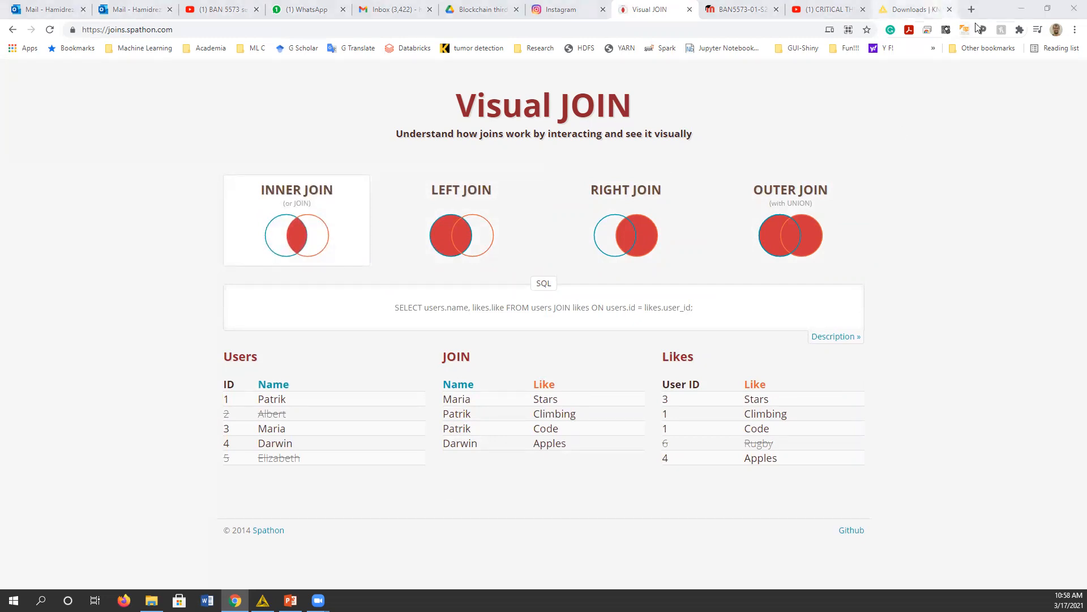
Return to KNIME, review the join mode and joining columns of the Joiner at Node 4, and close its configuration.
click(1021, 8)
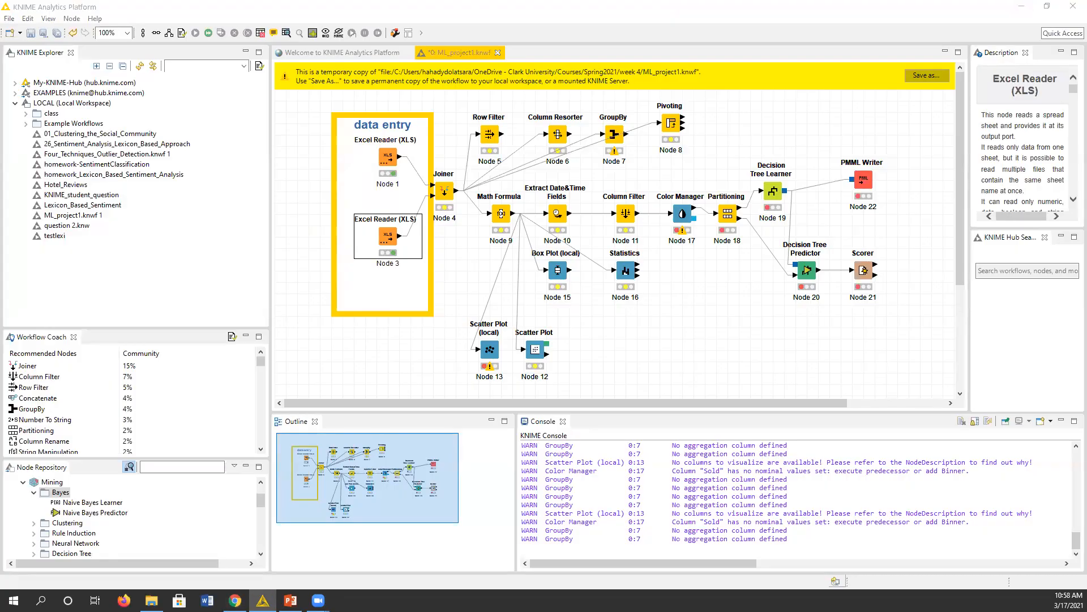
click(443, 194)
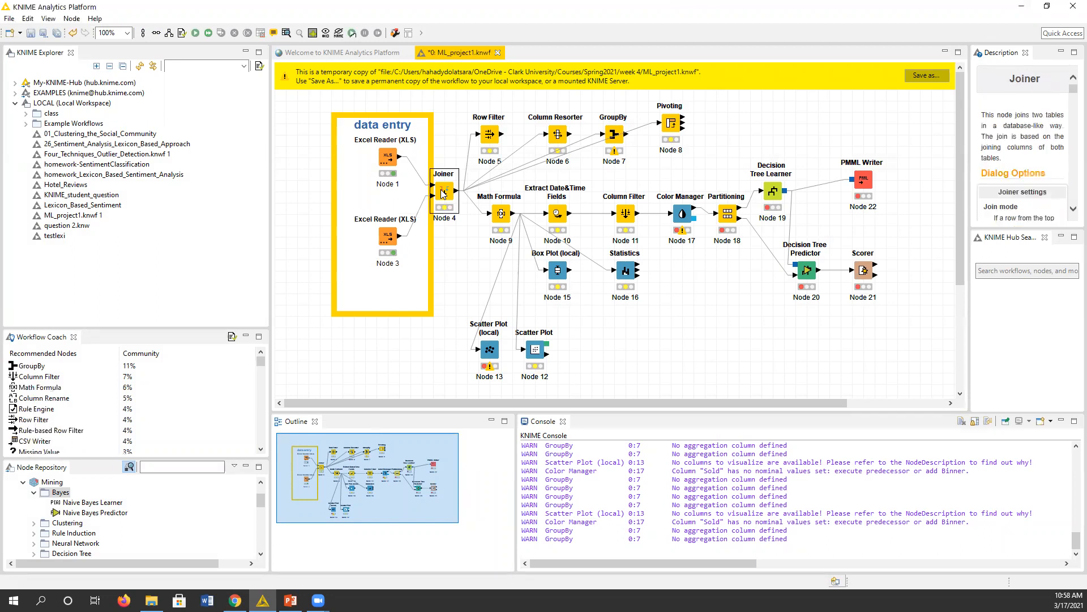
double_click(444, 194)
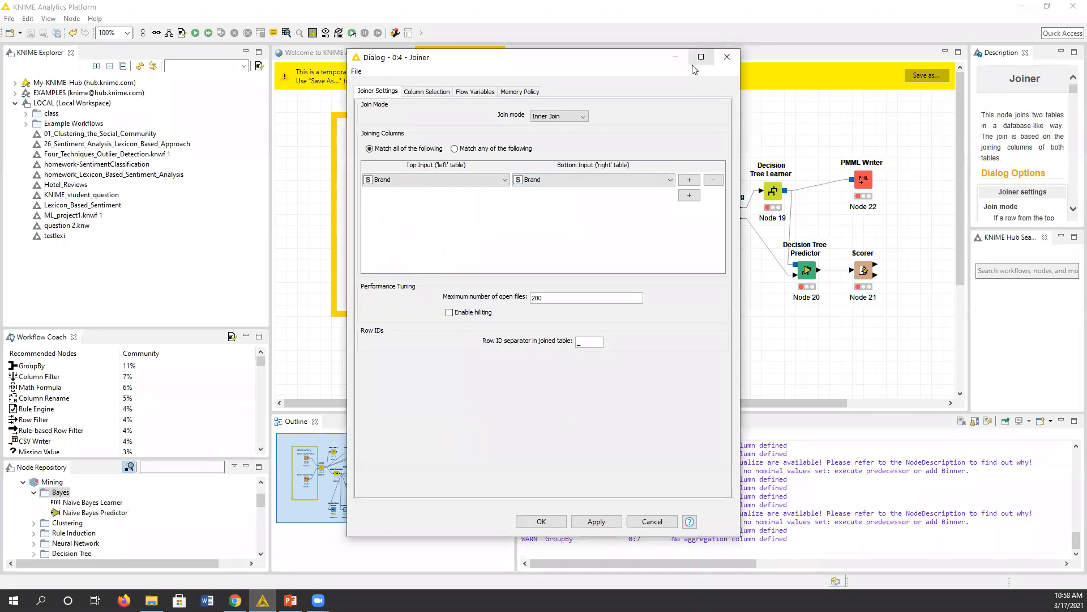
click(727, 56)
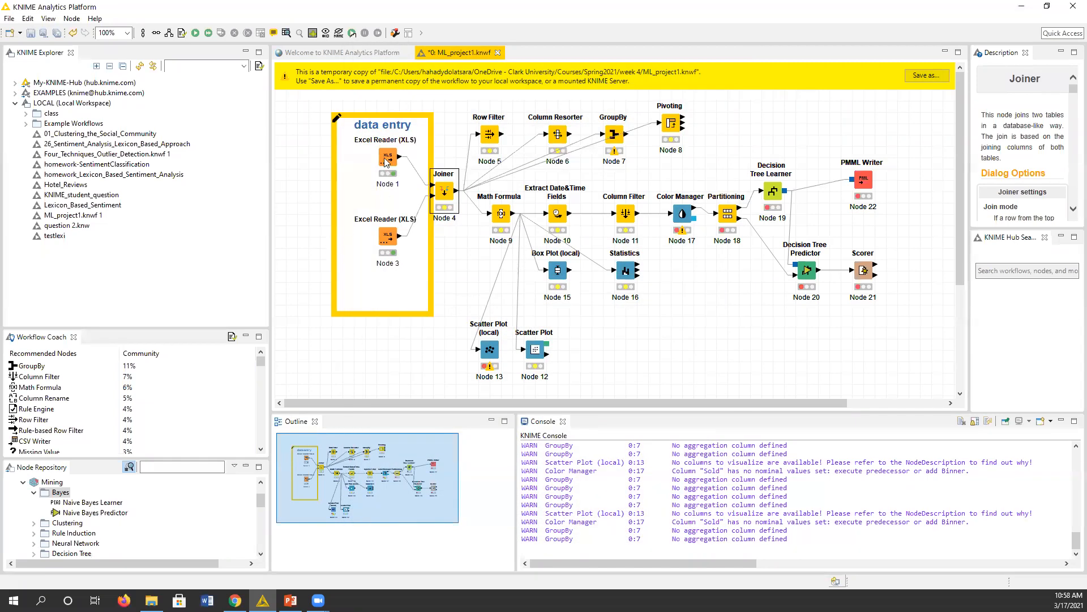
click(385, 160)
right_click(385, 160)
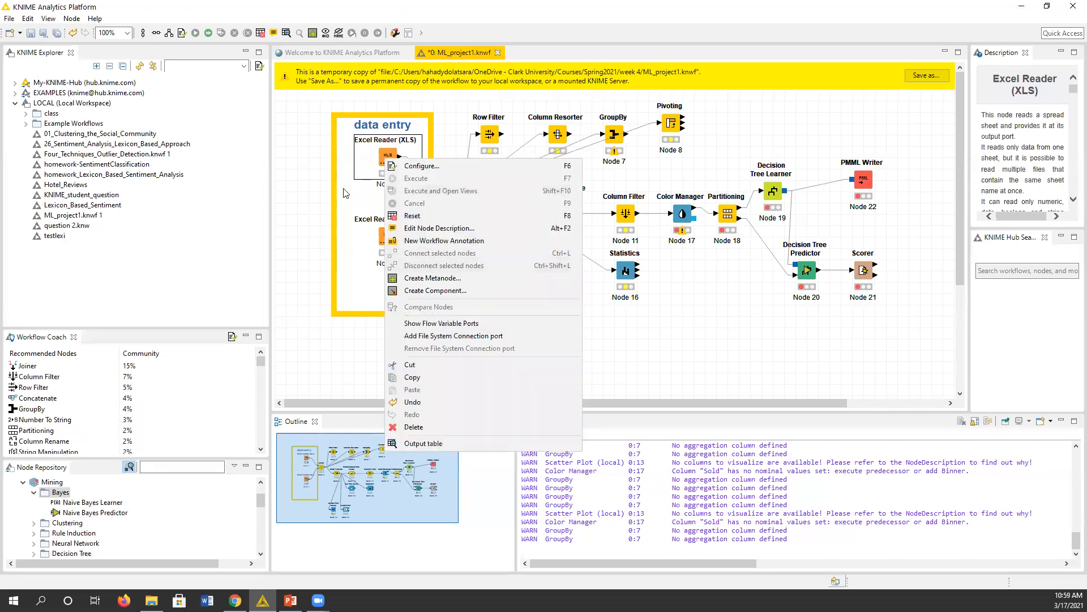
click(326, 208)
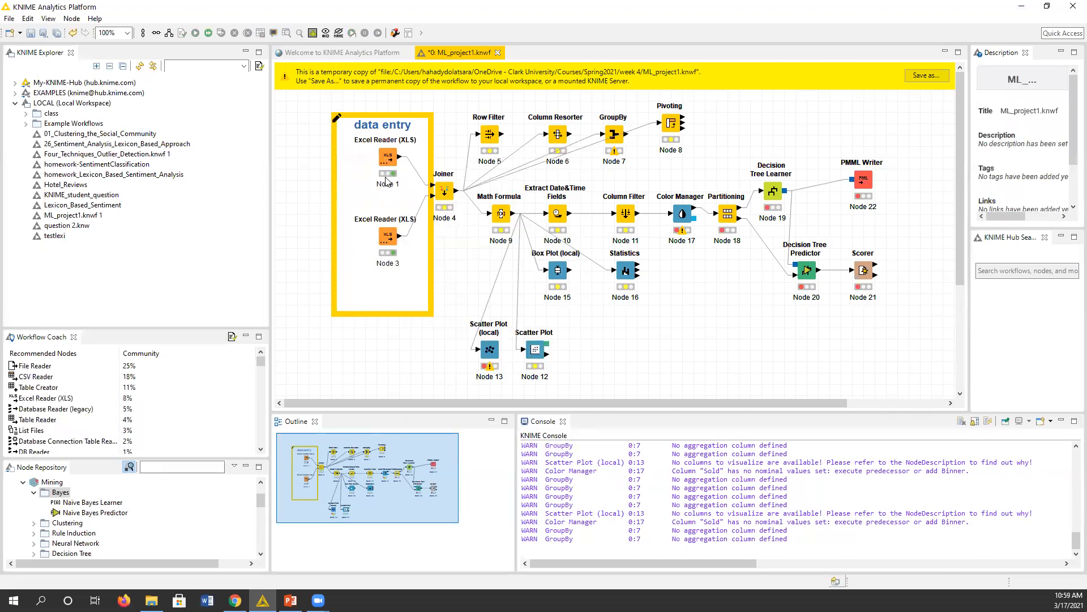
Inspect the output tables of the Excel Readers at Node 1 and Node 3, closing each table after review.
right_click(389, 154)
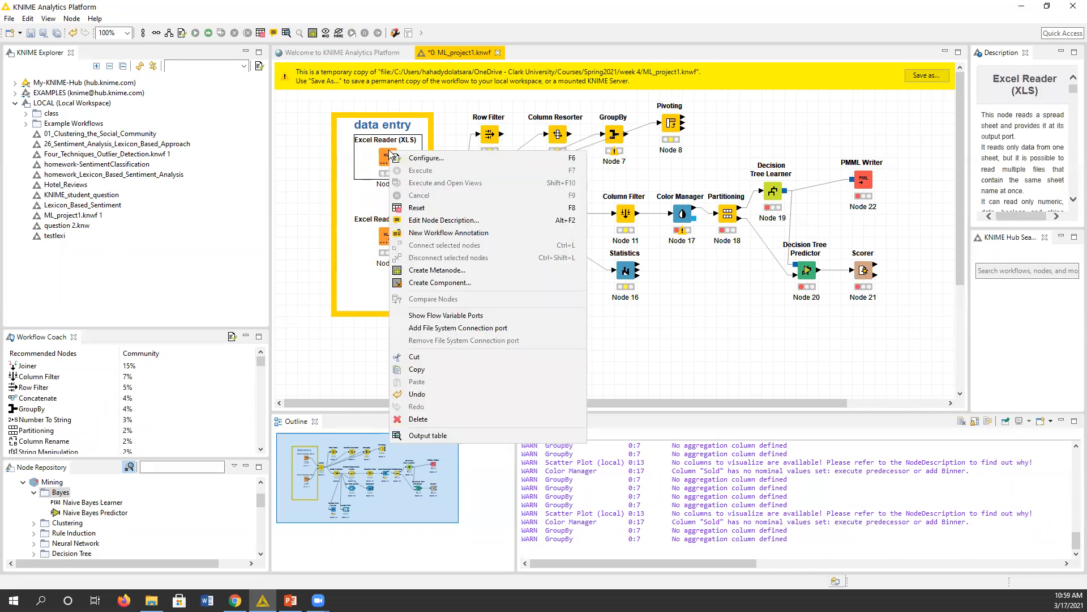
click(443, 434)
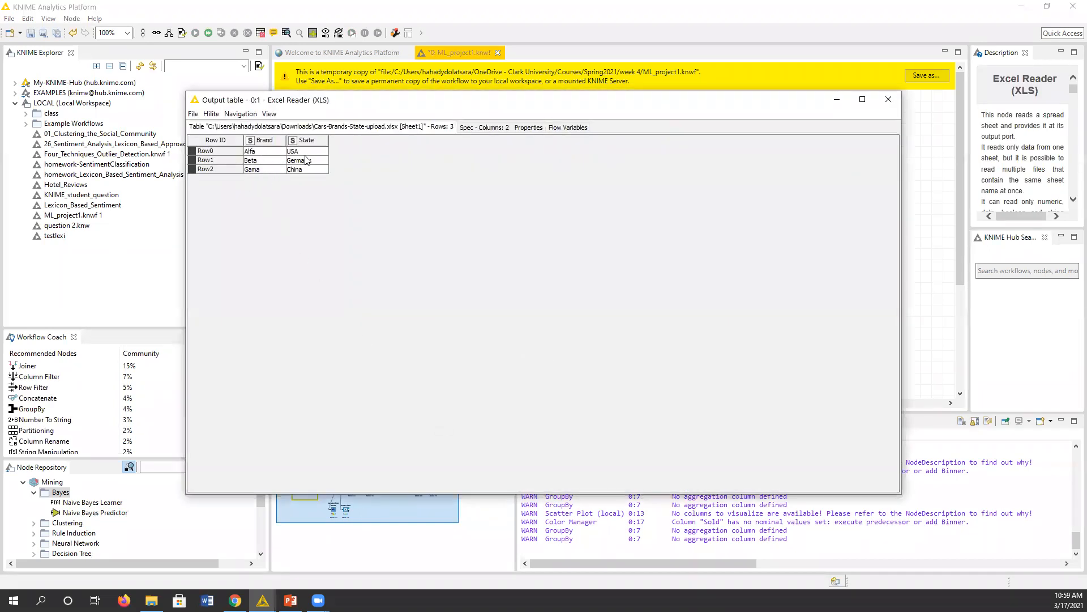
click(888, 101)
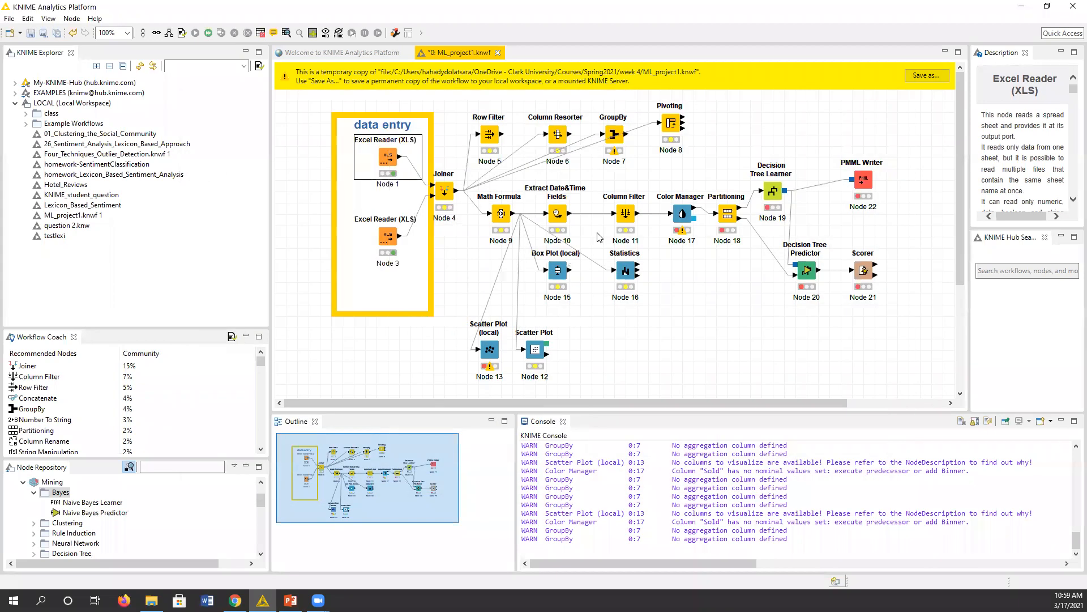
right_click(386, 236)
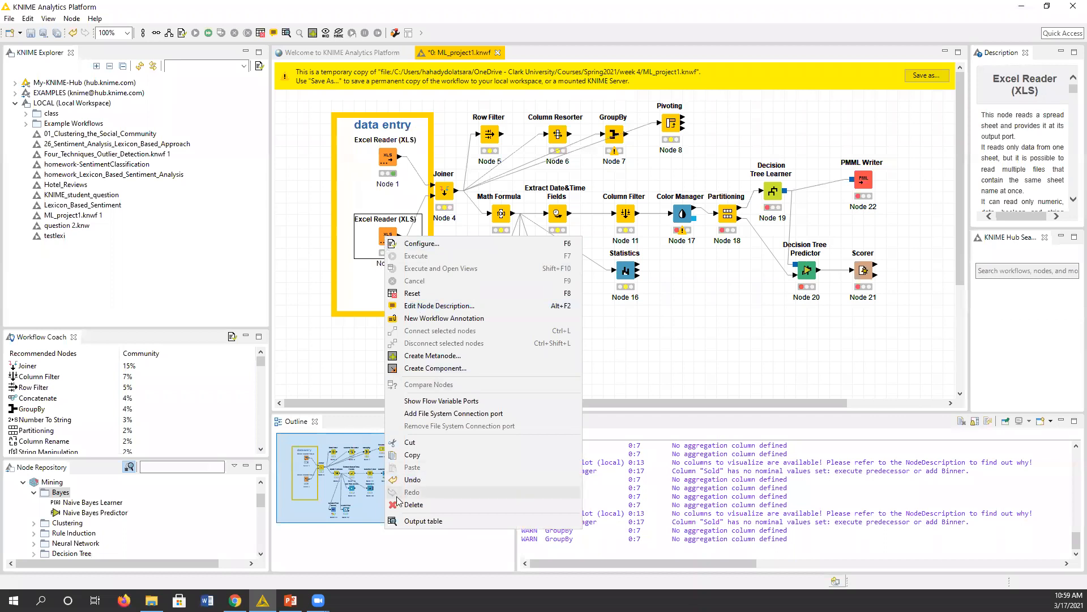
click(399, 521)
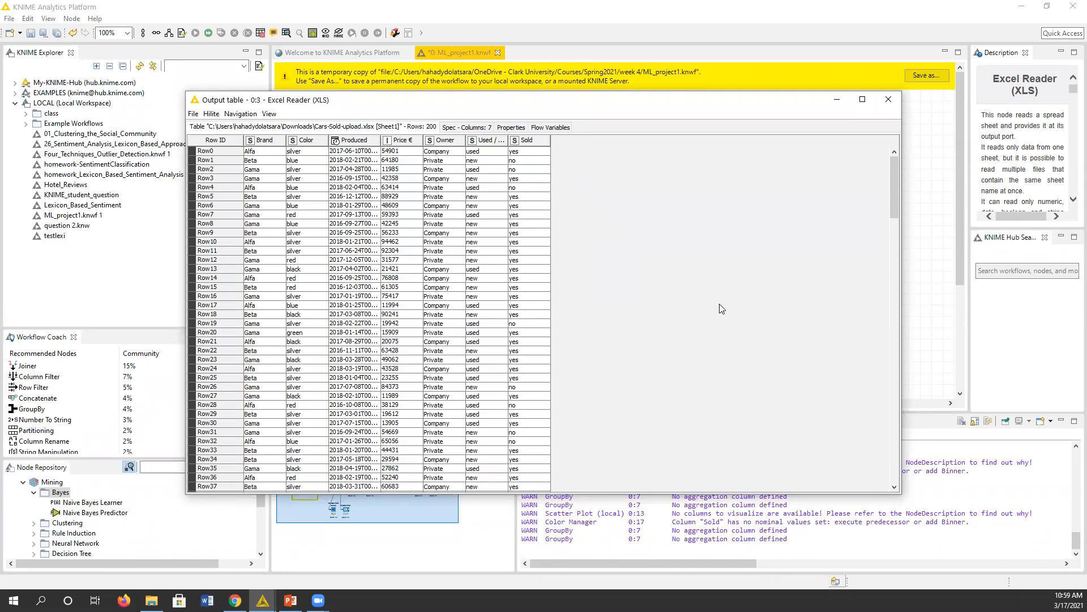
click(888, 100)
Confirm the inner join on Brand in the Joiner at Node 4 and execute the node.
click(446, 192)
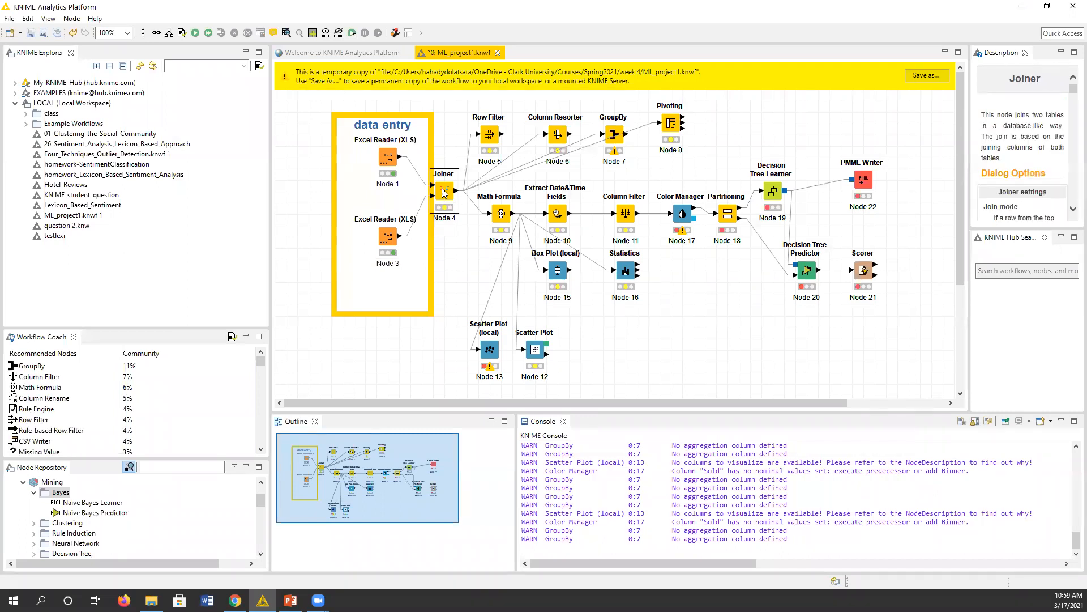
double_click(444, 193)
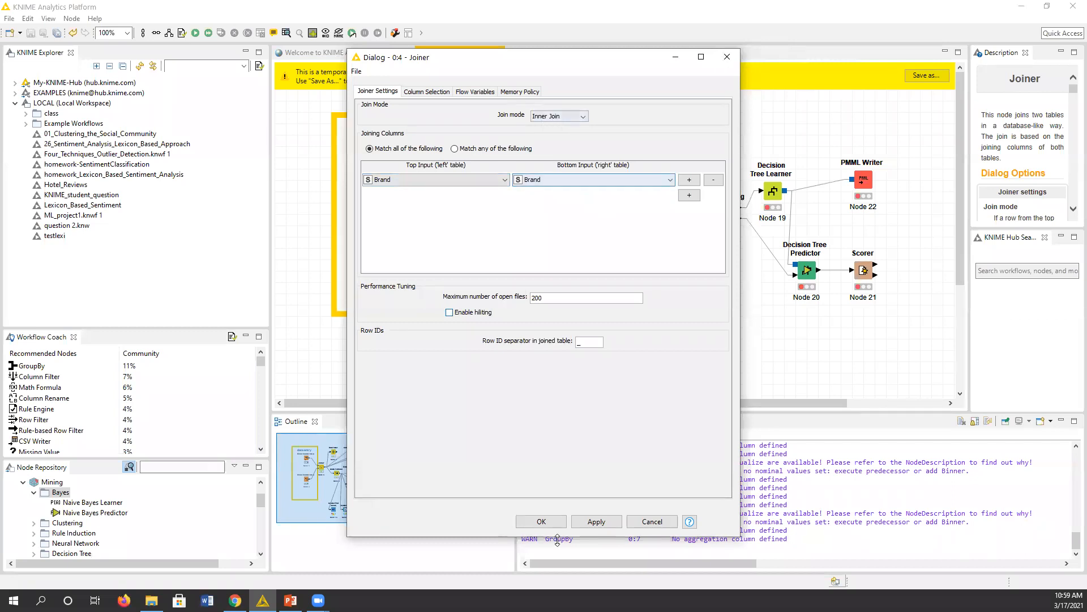
click(541, 521)
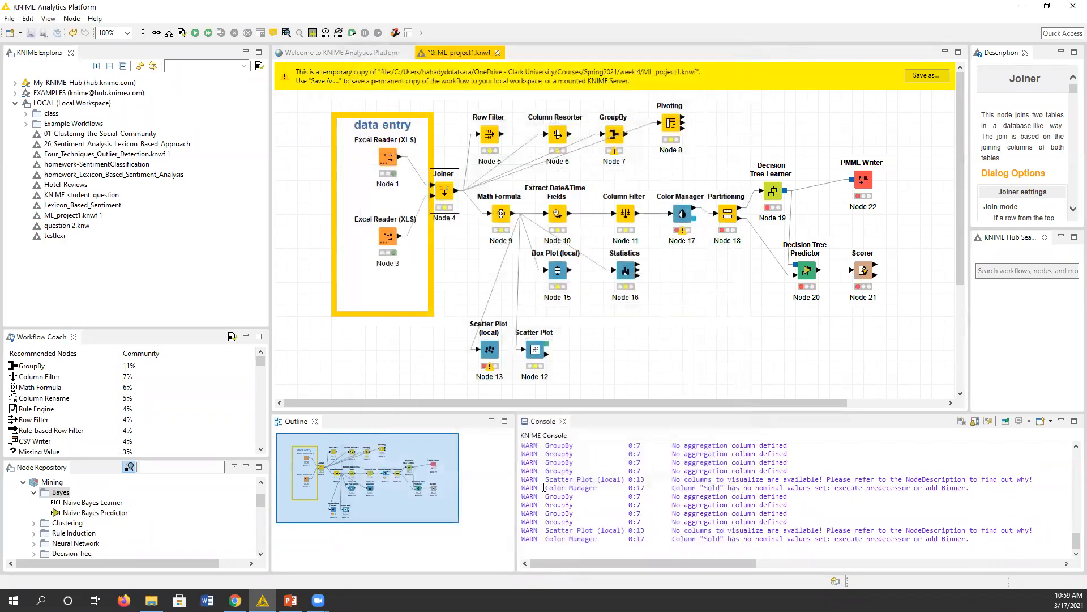
right_click(449, 197)
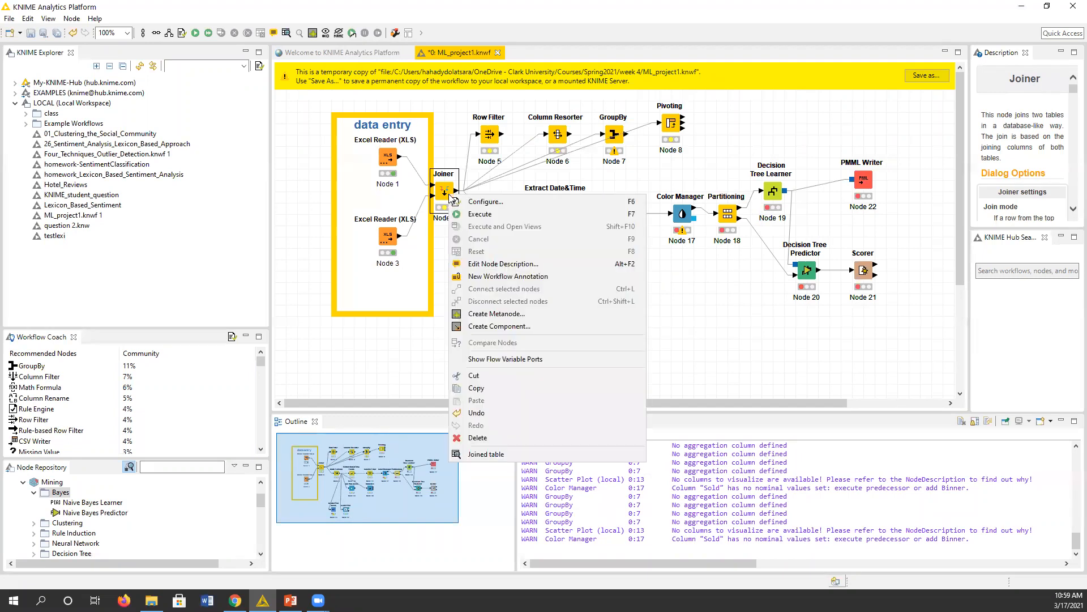
click(487, 214)
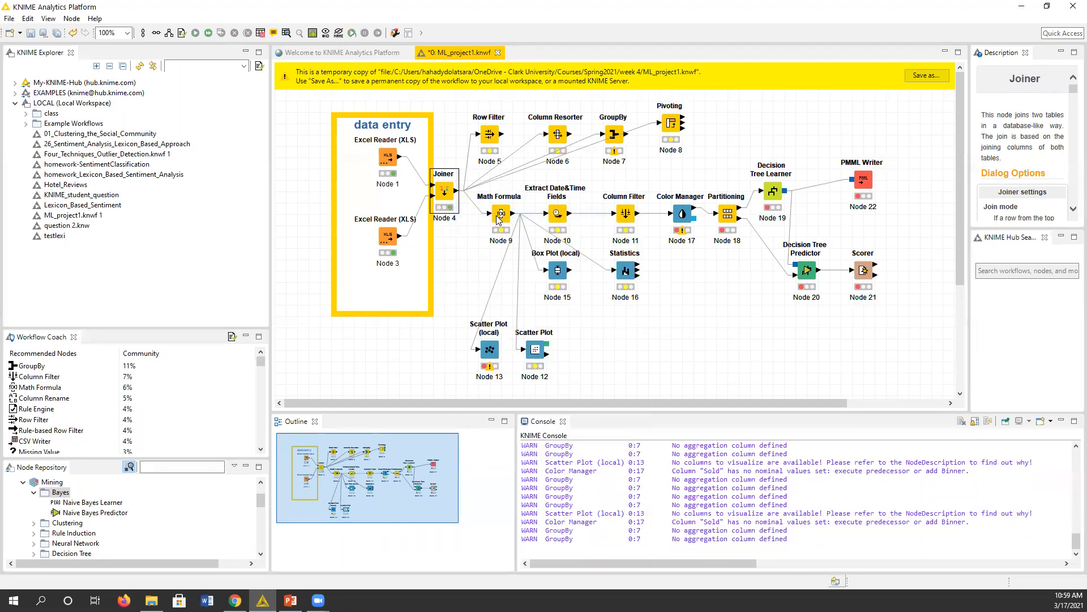
Display the Joiner's joined table, examine the added State column, and close the table.
right_click(447, 190)
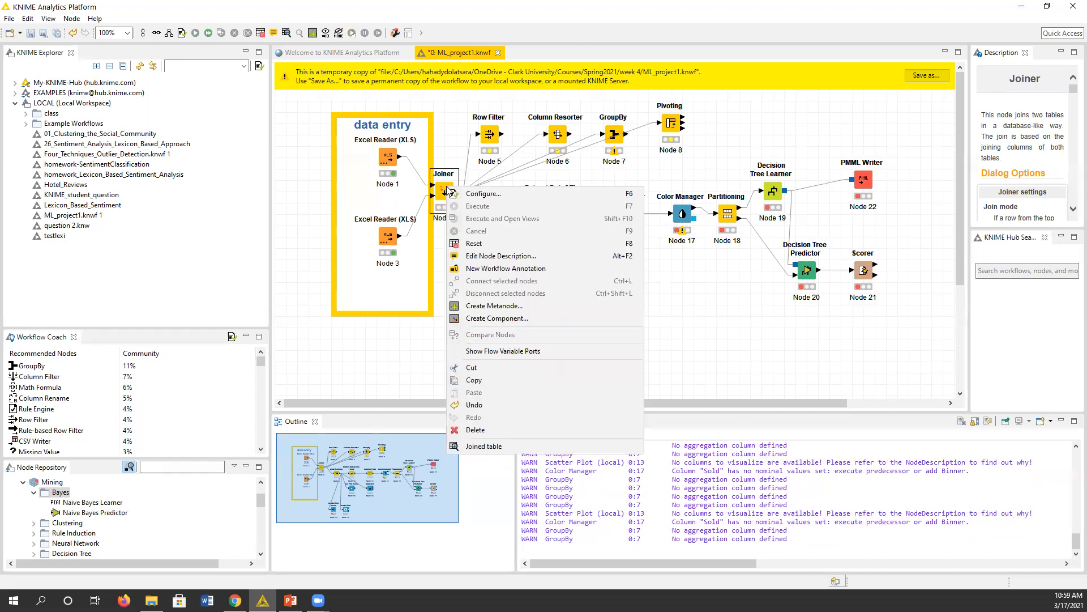
click(506, 445)
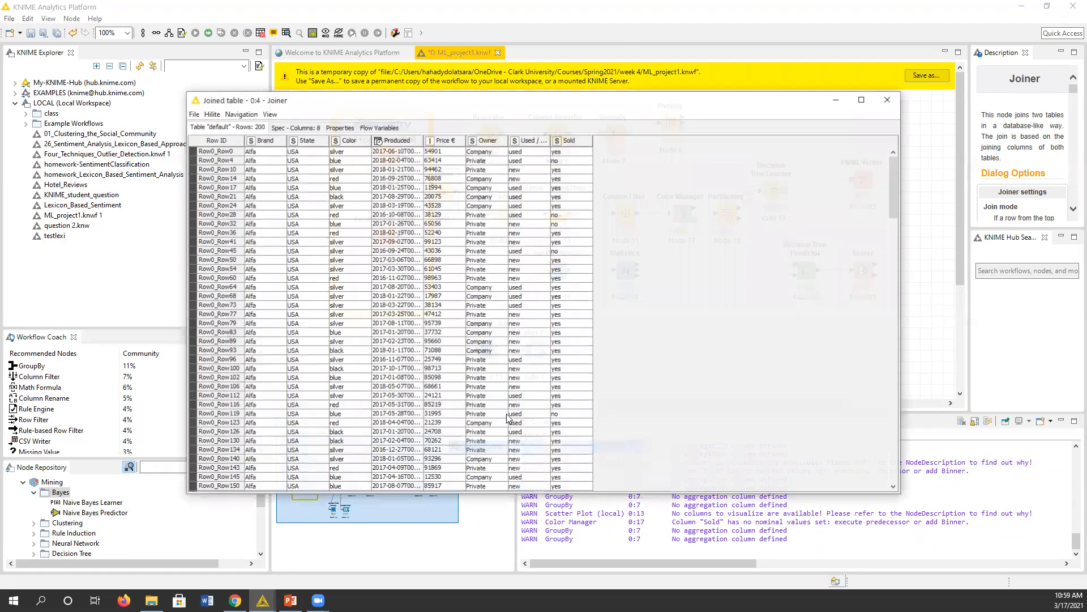
click(308, 141)
click(305, 141)
click(888, 102)
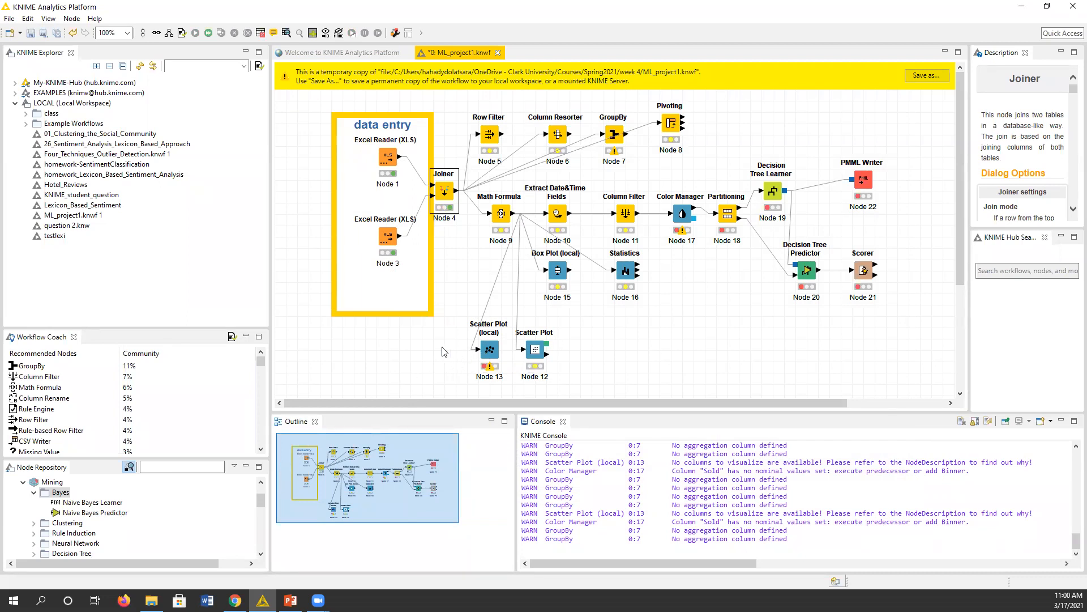
Collapse the Mining category in the Node Repository.
click(33, 490)
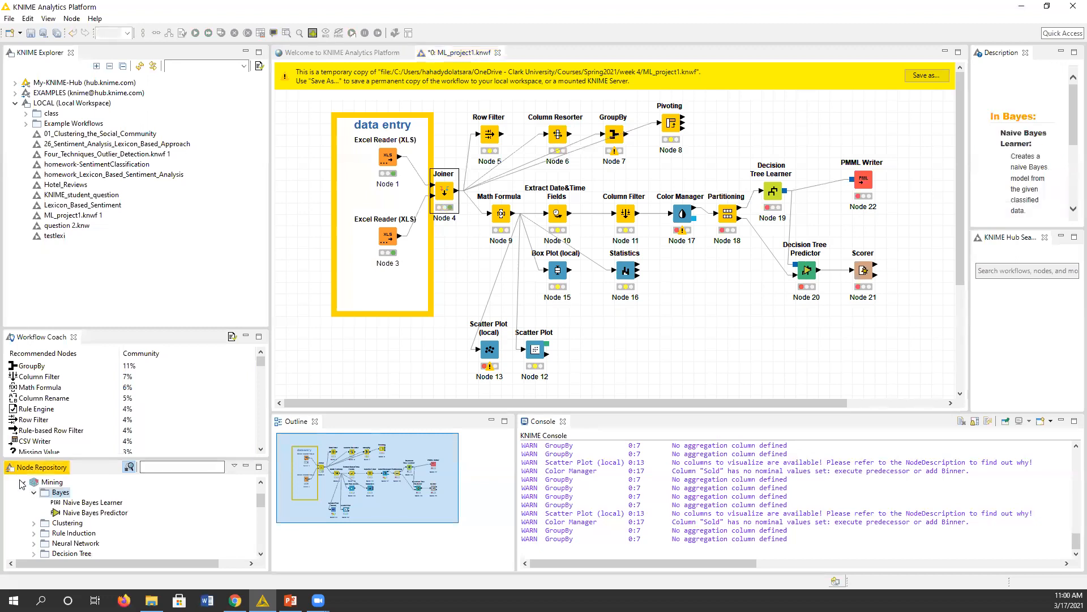
click(24, 482)
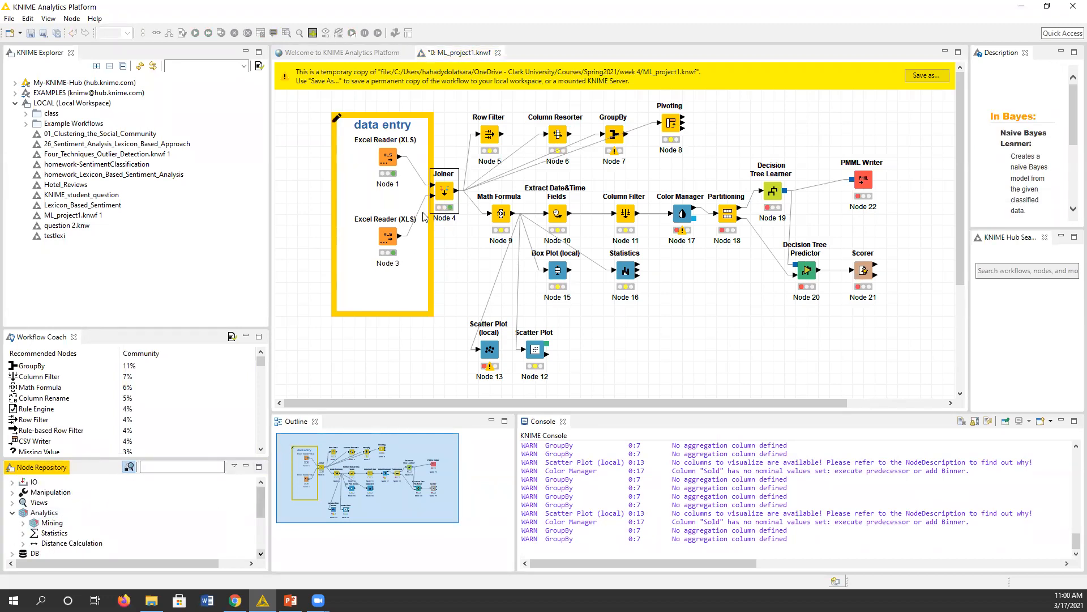
Switch to Chrome and search Google for "how to import csv into knime" from the KNIME download page.
click(235, 601)
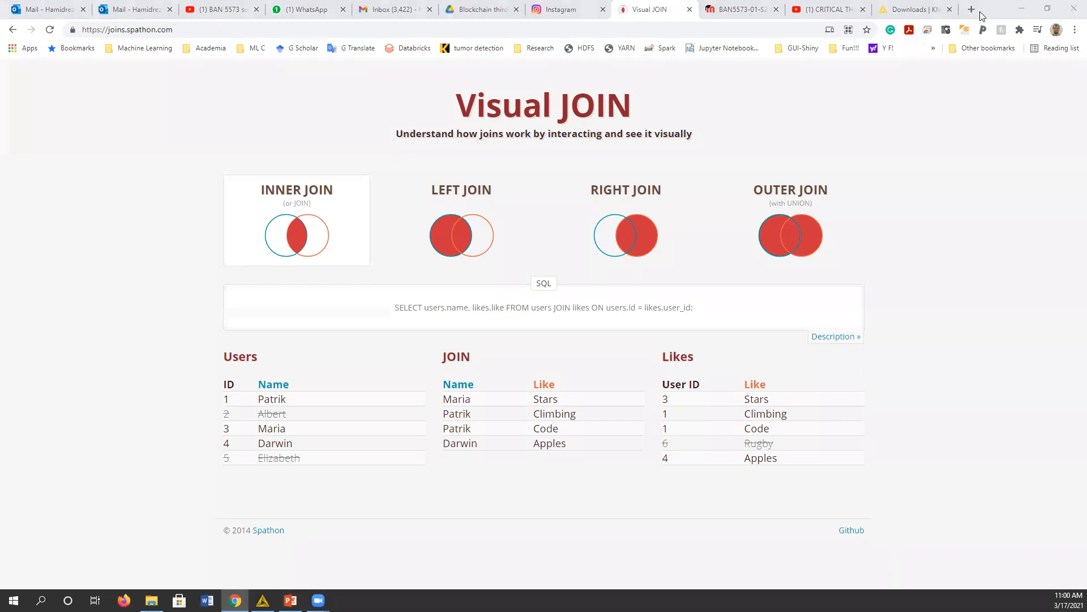
click(913, 10)
click(799, 31)
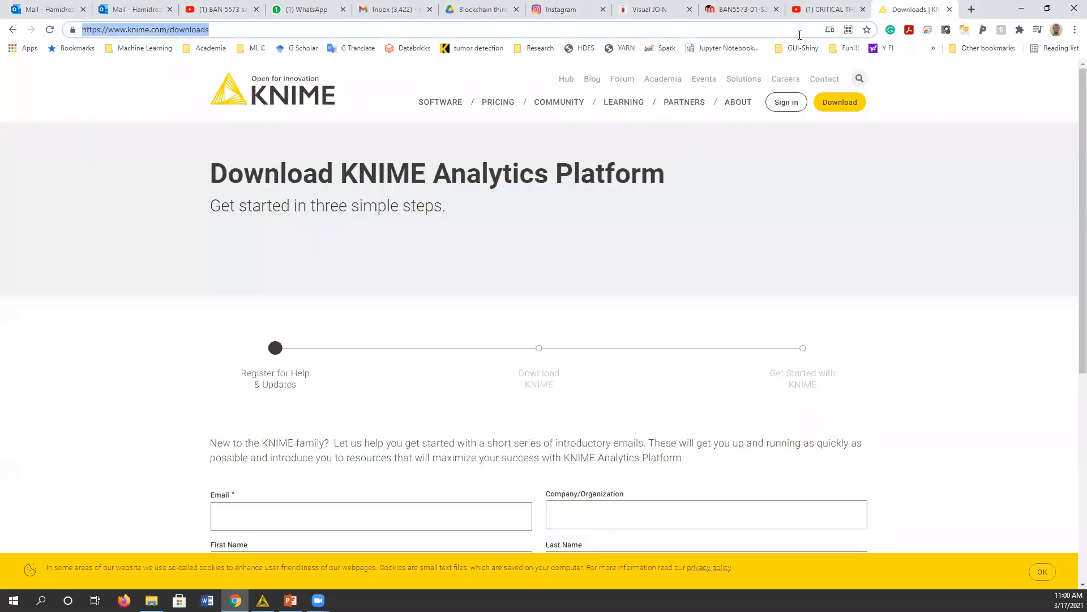
text(how to im)
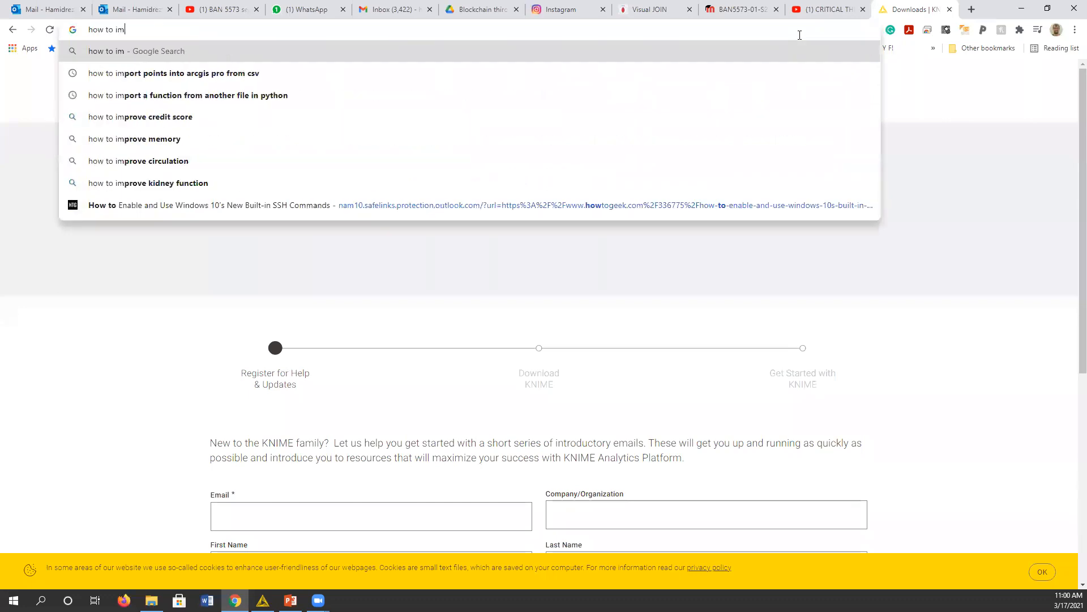
text(port csv )
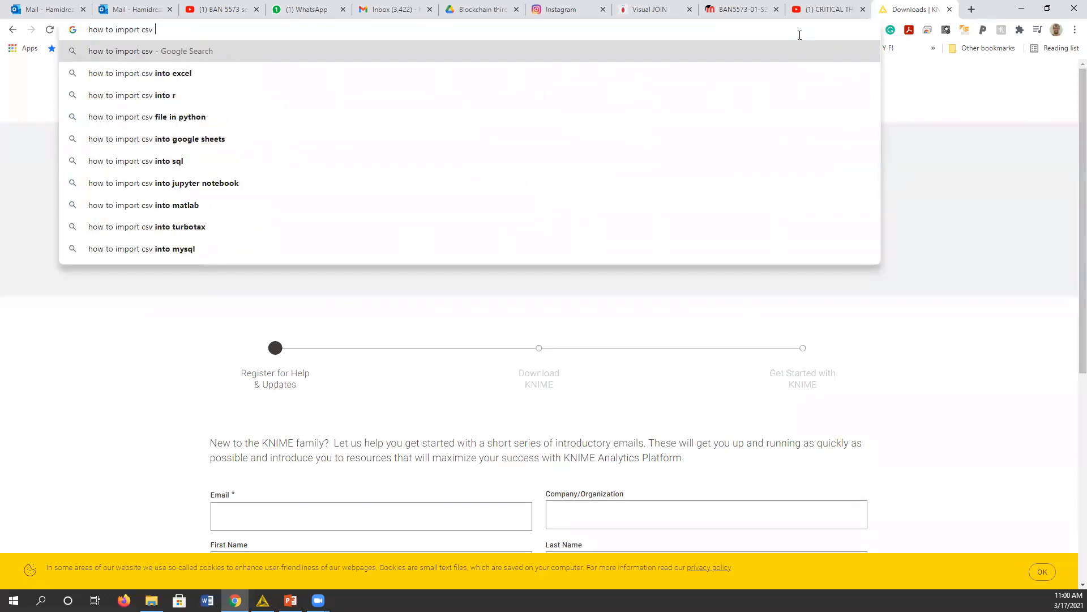
text(into kni)
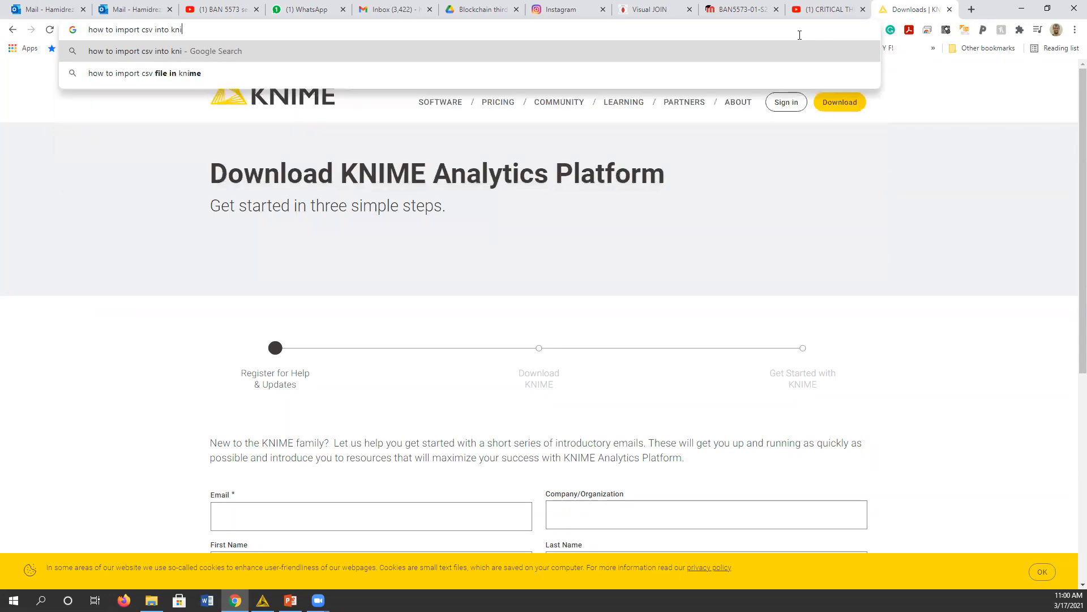
text(me)
key(Return)
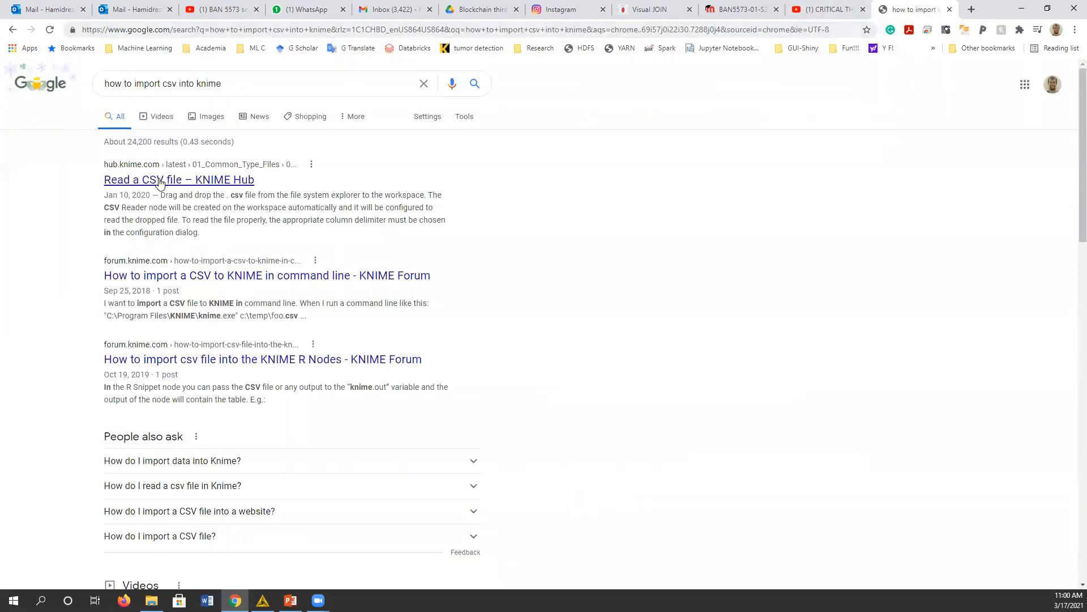
Open the "Read a CSV file – KNIME Hub" result, dismiss the cookie notice, and read the CSV Reader instructions.
click(160, 180)
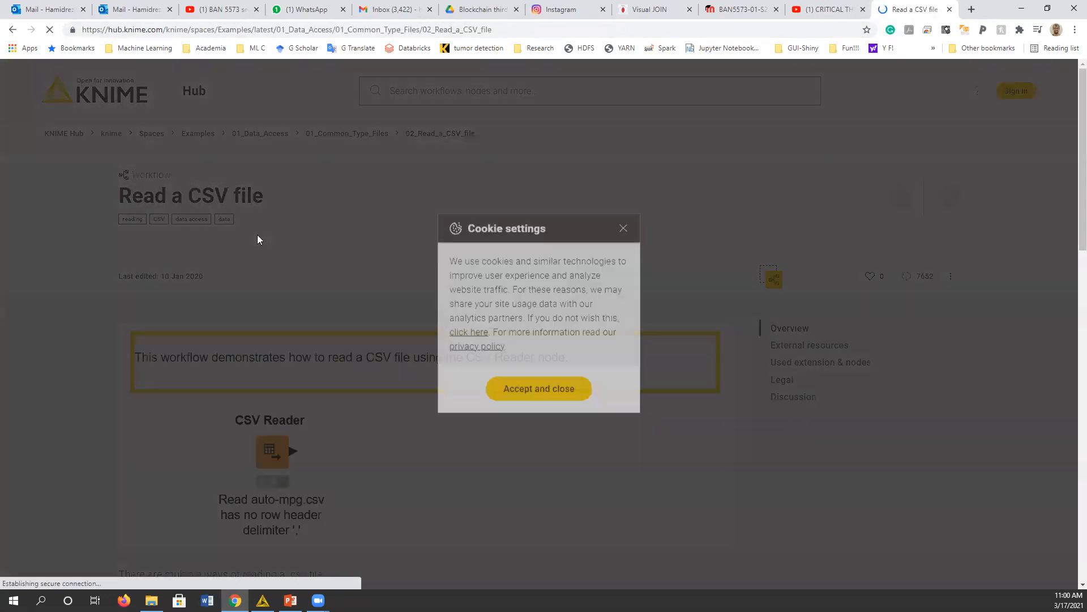
click(564, 351)
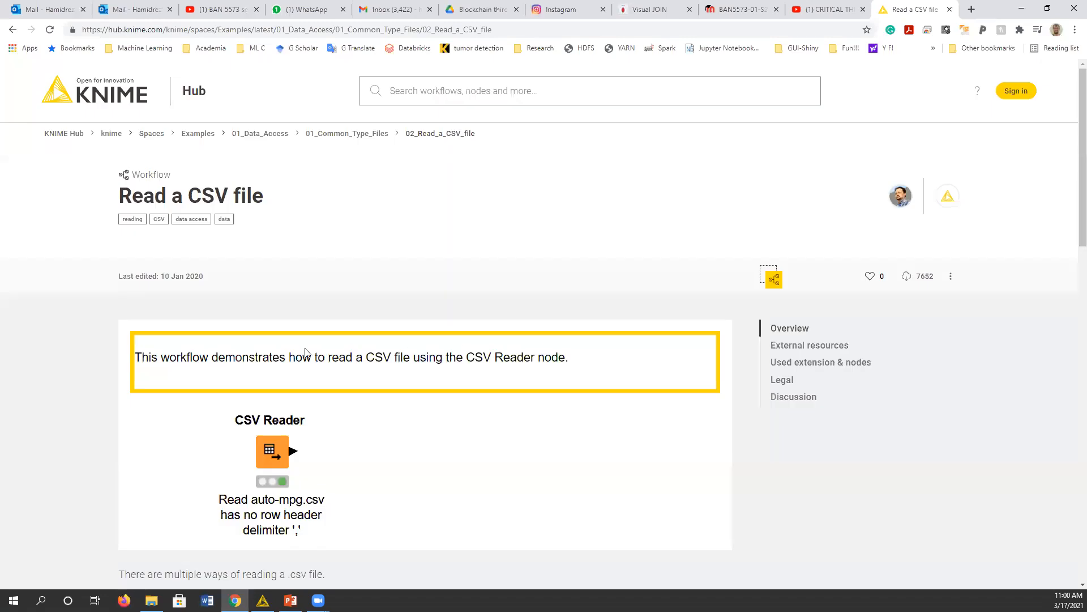
scroll(136, 355, down, 3)
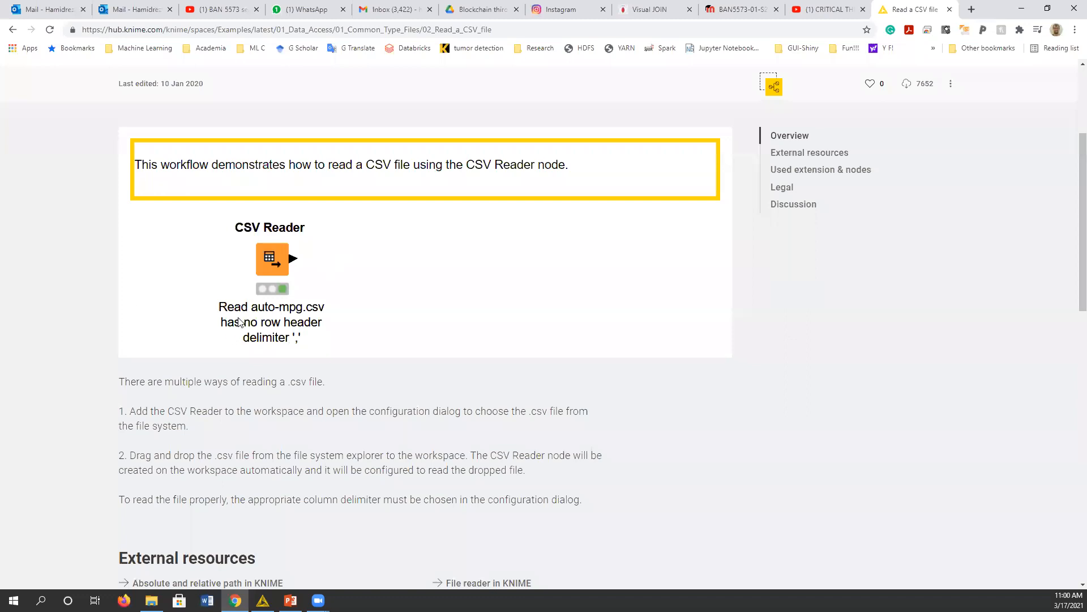
Try to bring the CSV Reader node from the KNIME Hub page into the ML_project1 workflow.
click(263, 600)
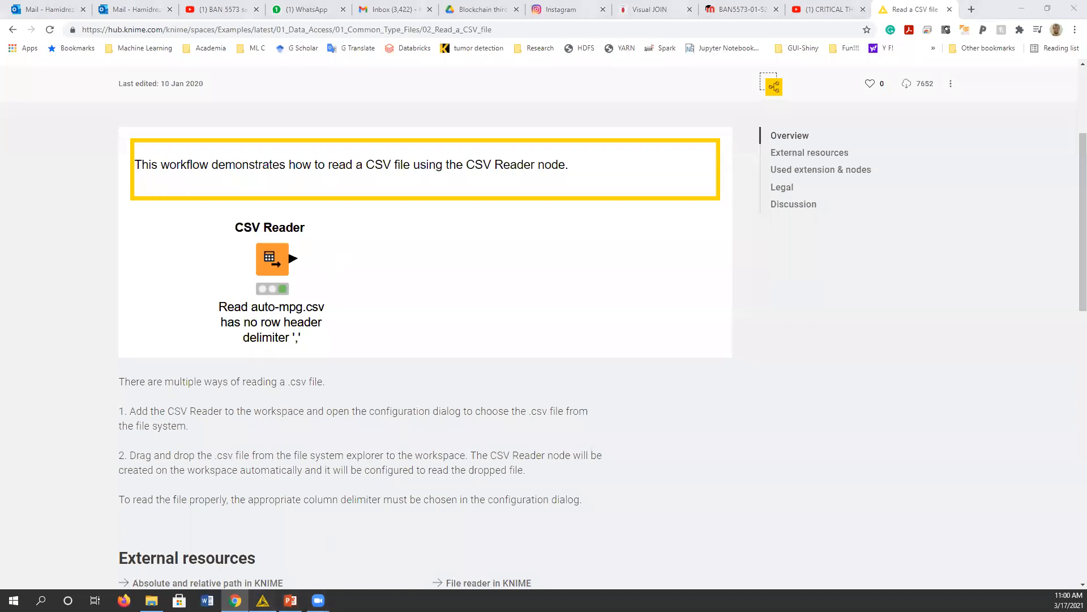
click(235, 600)
drag(274, 260, 623, 342)
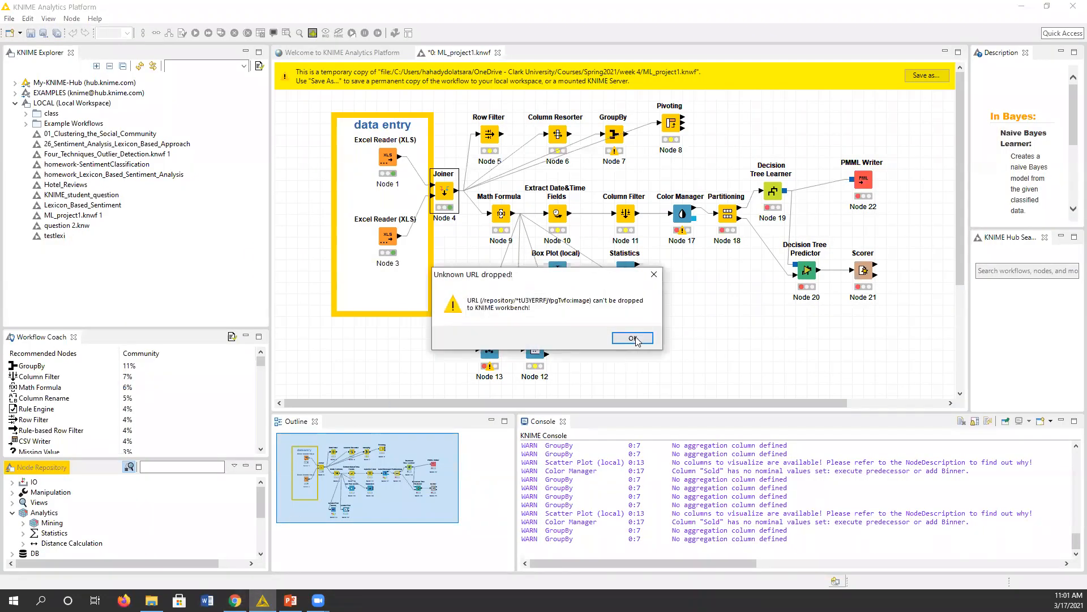
click(631, 337)
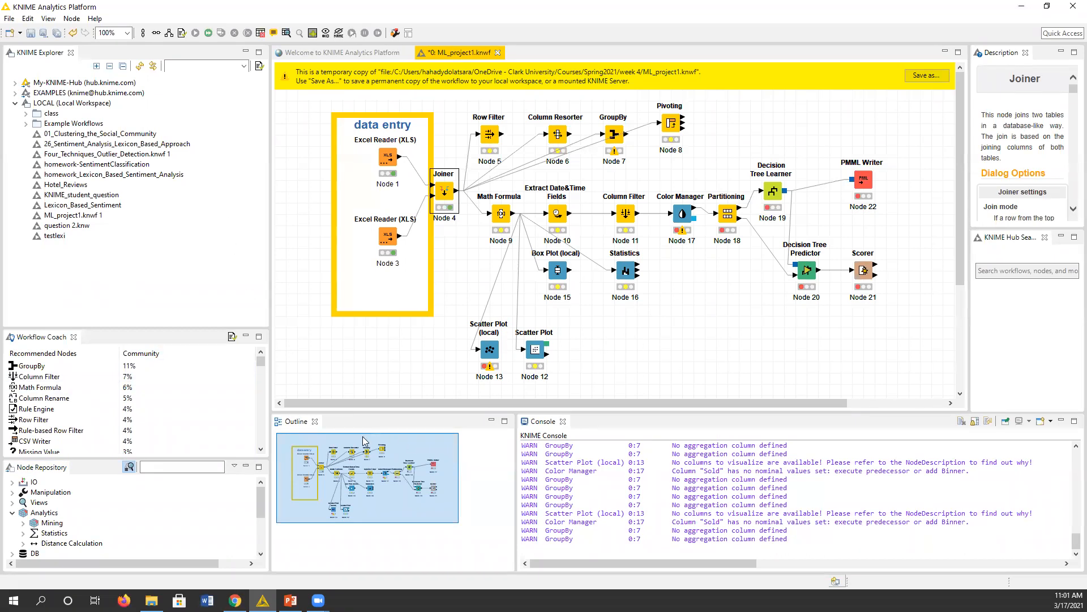
Return to the KNIME Hub page in Chrome and look through its external resources, used extensions and discussion sections.
click(234, 601)
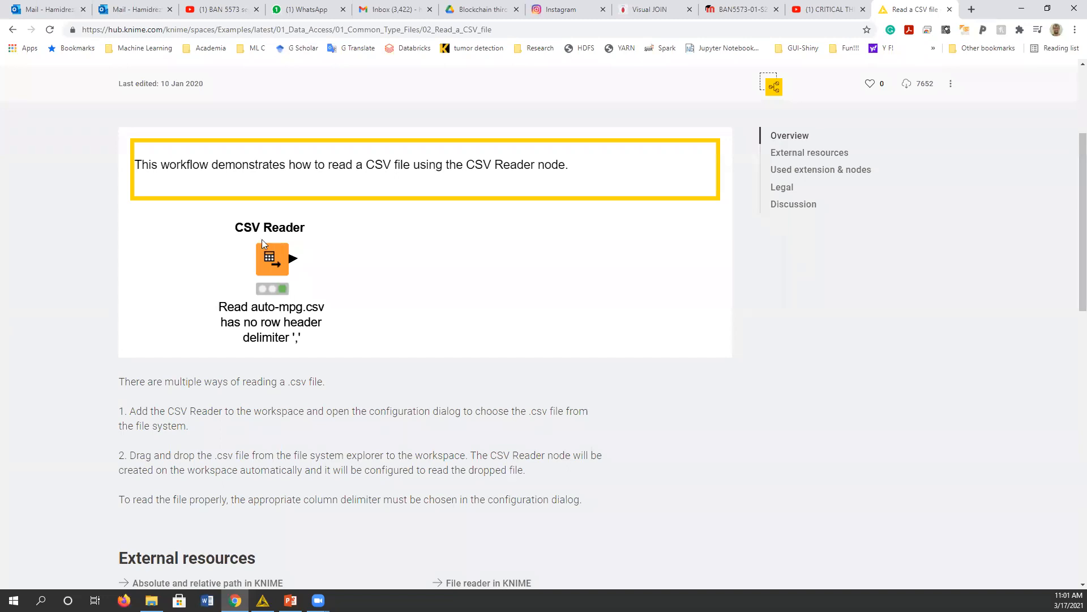
scroll(299, 245, down, 7)
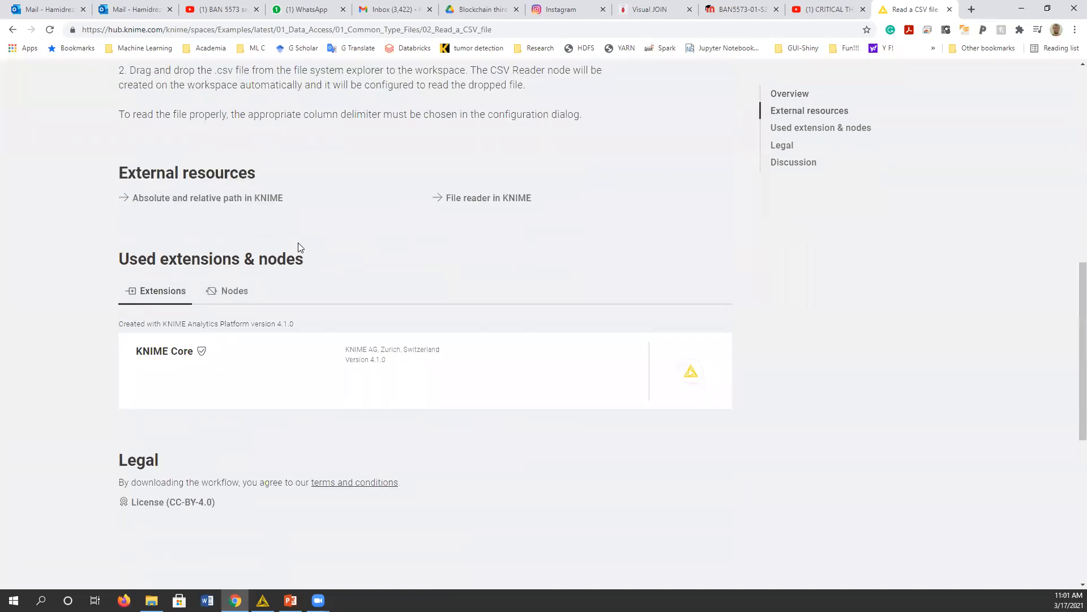
scroll(298, 243, down, 7)
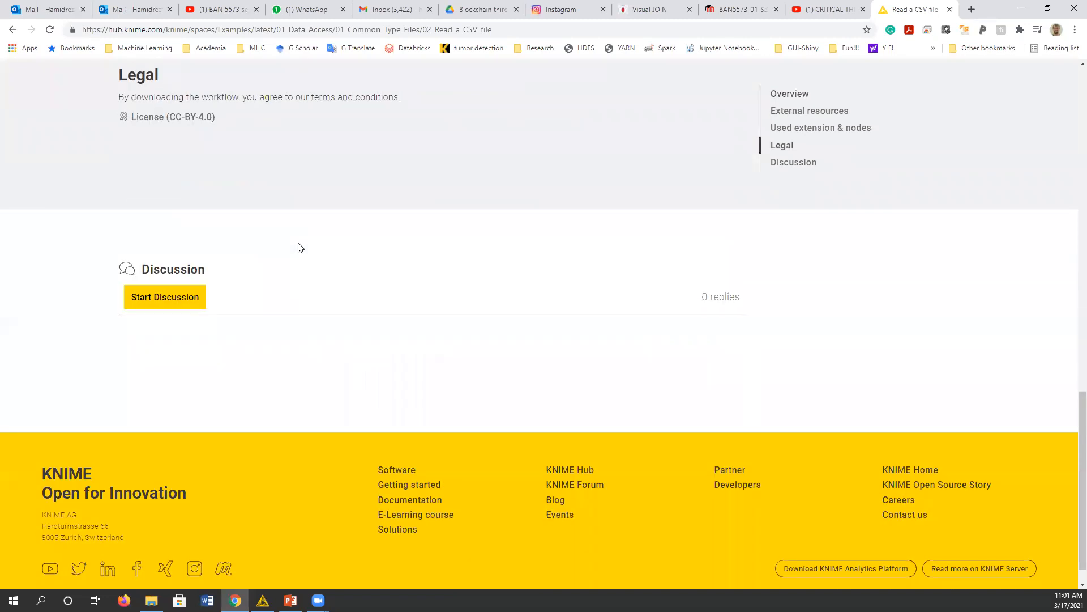
scroll(300, 247, up, 15)
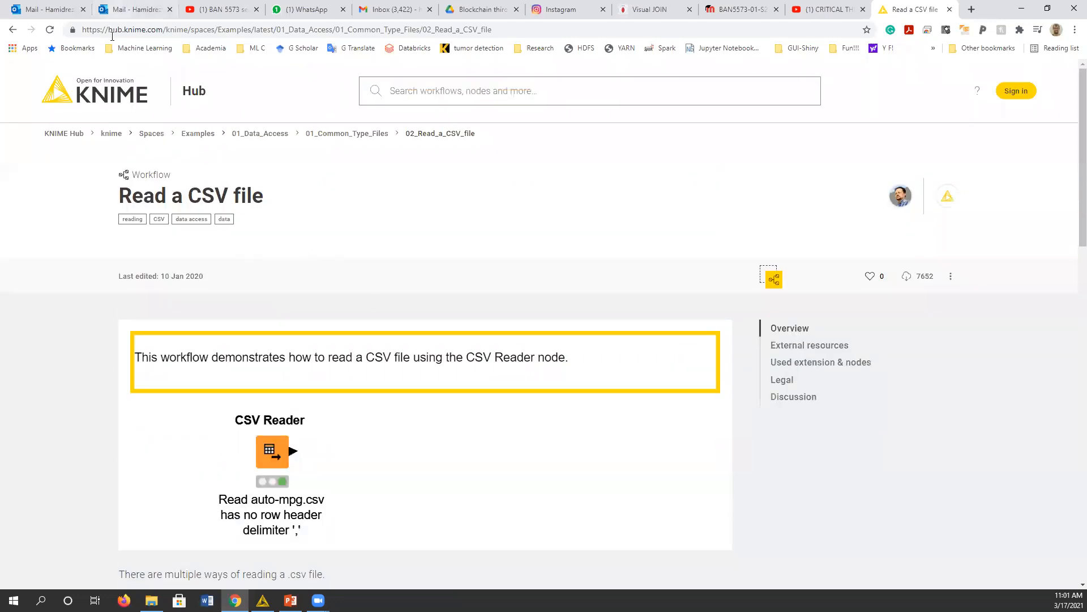
Go back to the search results, skim the forum topic "How to import a CSV to KNIME in command line", and return to KNIME.
click(13, 32)
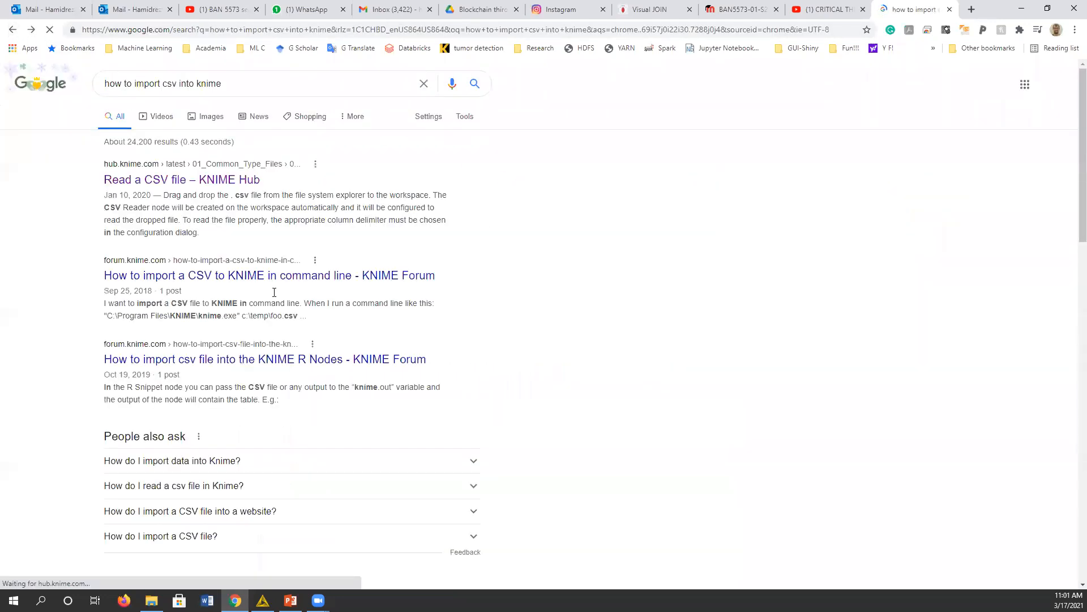
click(277, 351)
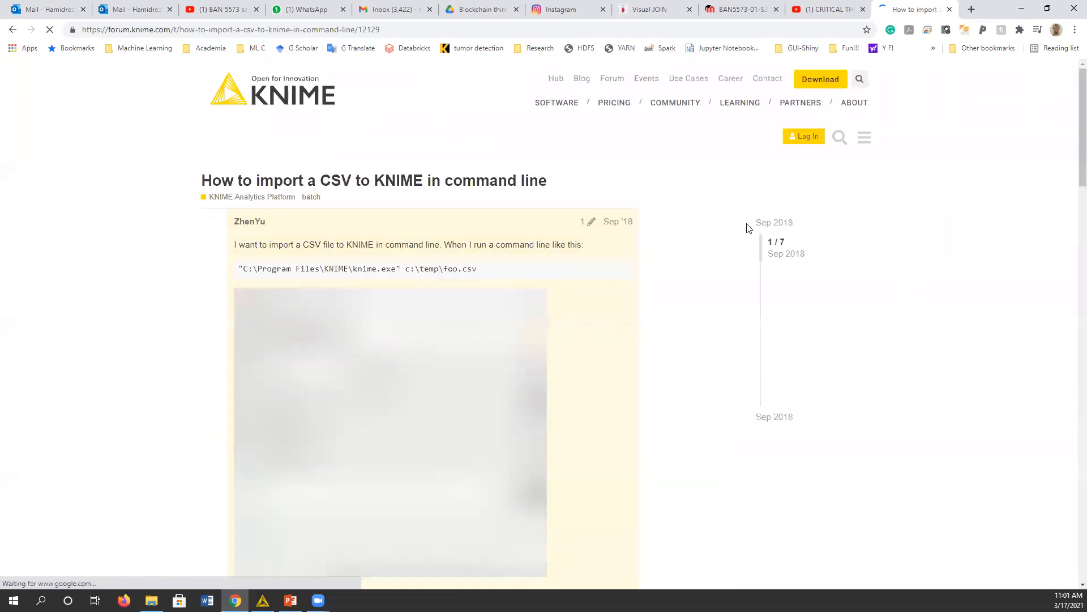
scroll(264, 351, down, 10)
scroll(264, 351, down, 10)
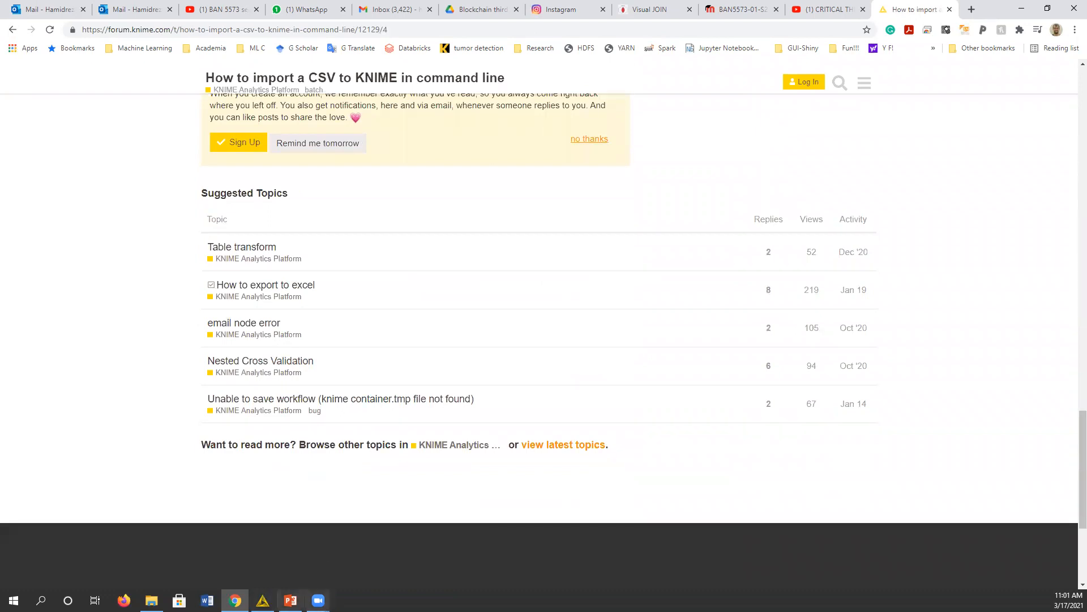
click(263, 600)
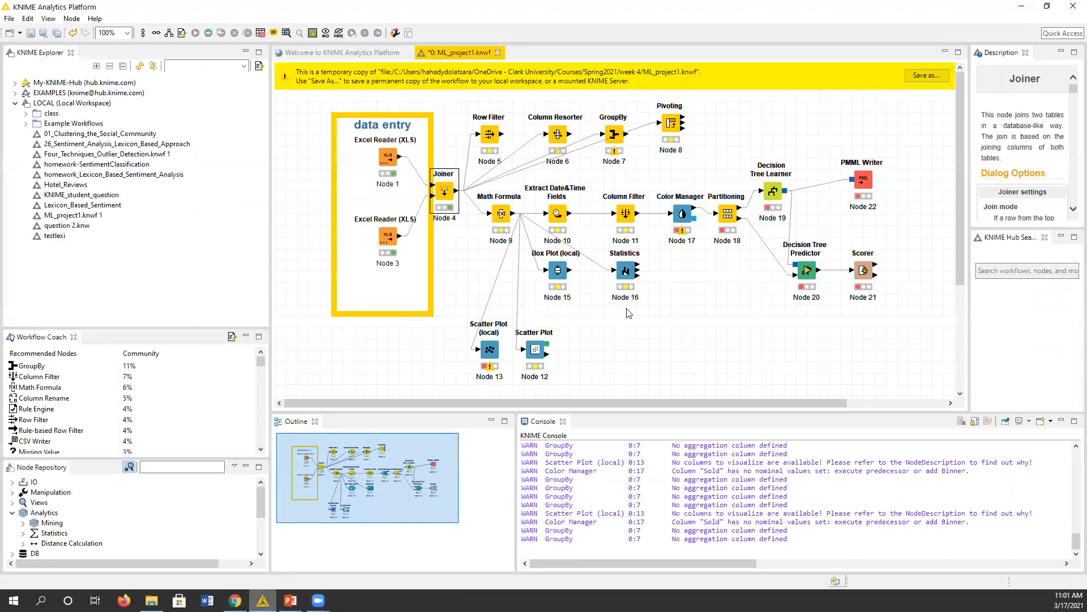
Add a CSV Reader node from the IO > Read category to the workflow, just below the data entry box.
click(612, 345)
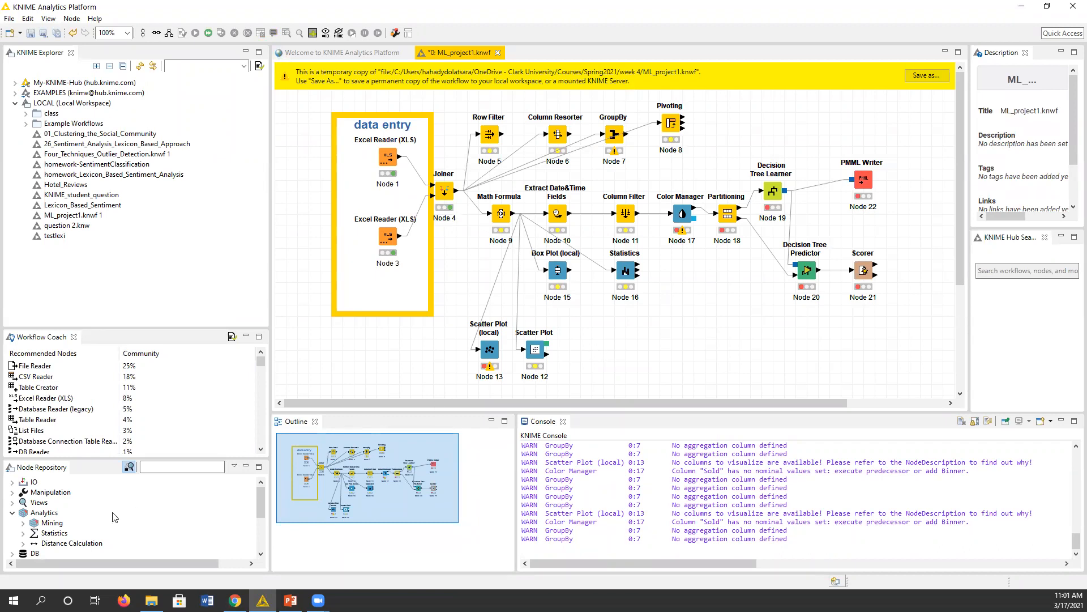
click(12, 512)
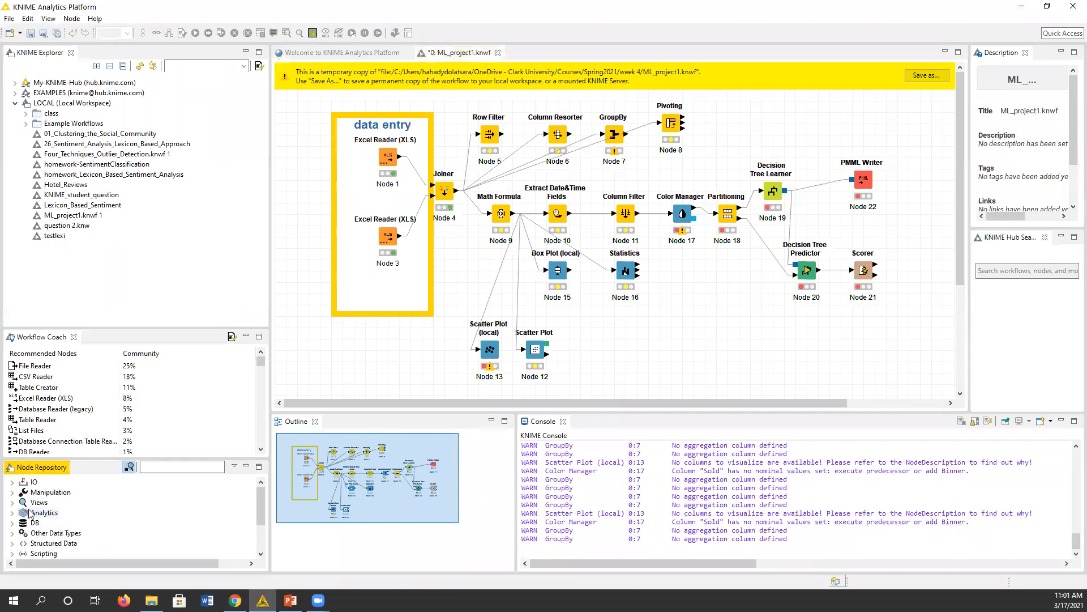
scroll(34, 512, down, 2)
scroll(33, 504, up, 2)
click(12, 482)
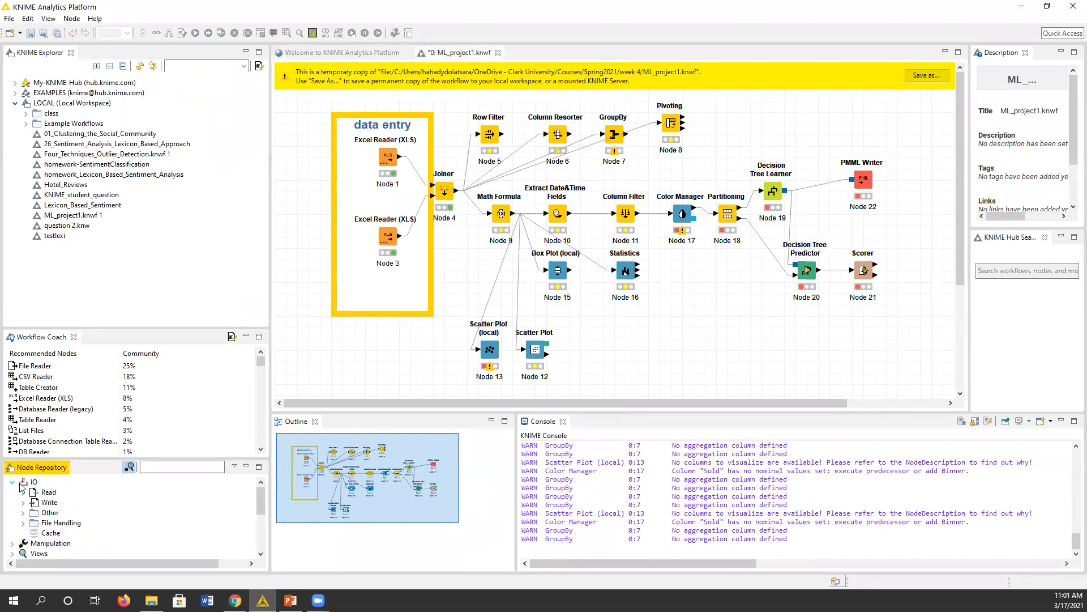
click(23, 492)
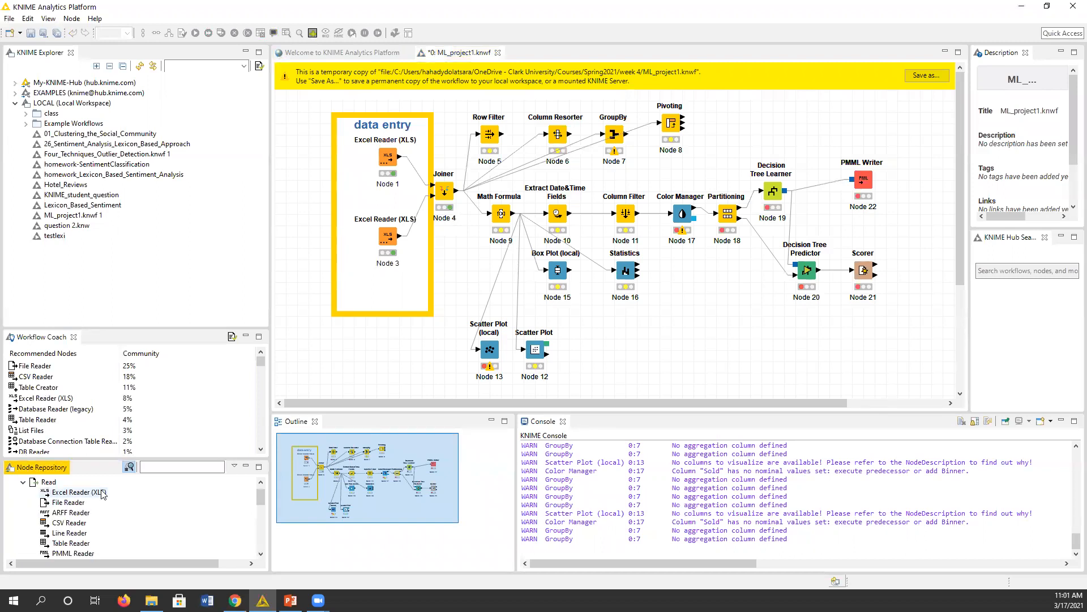
click(70, 523)
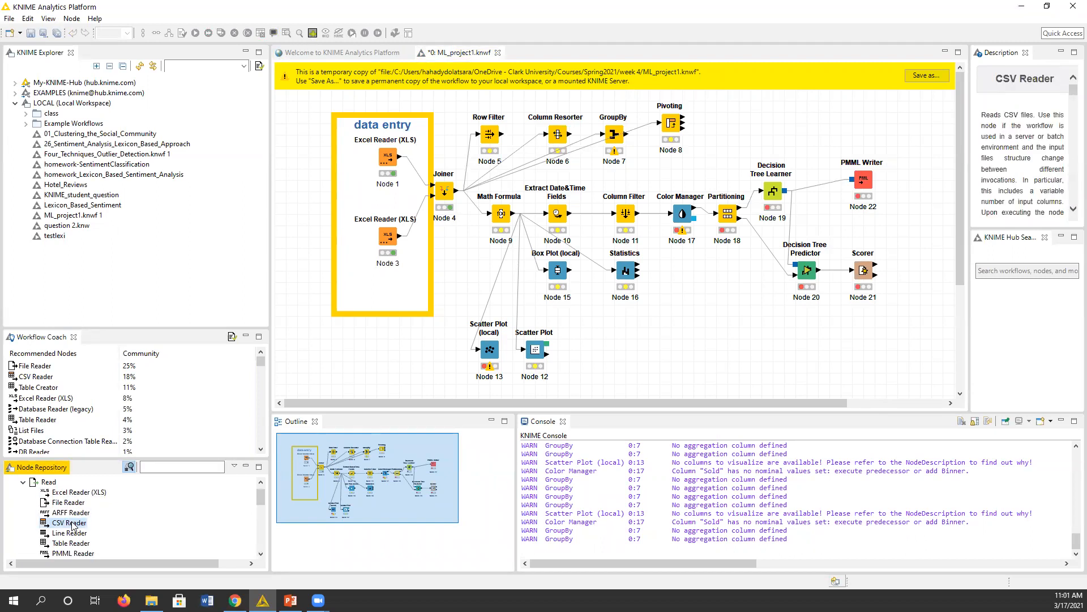
drag(74, 523, 413, 343)
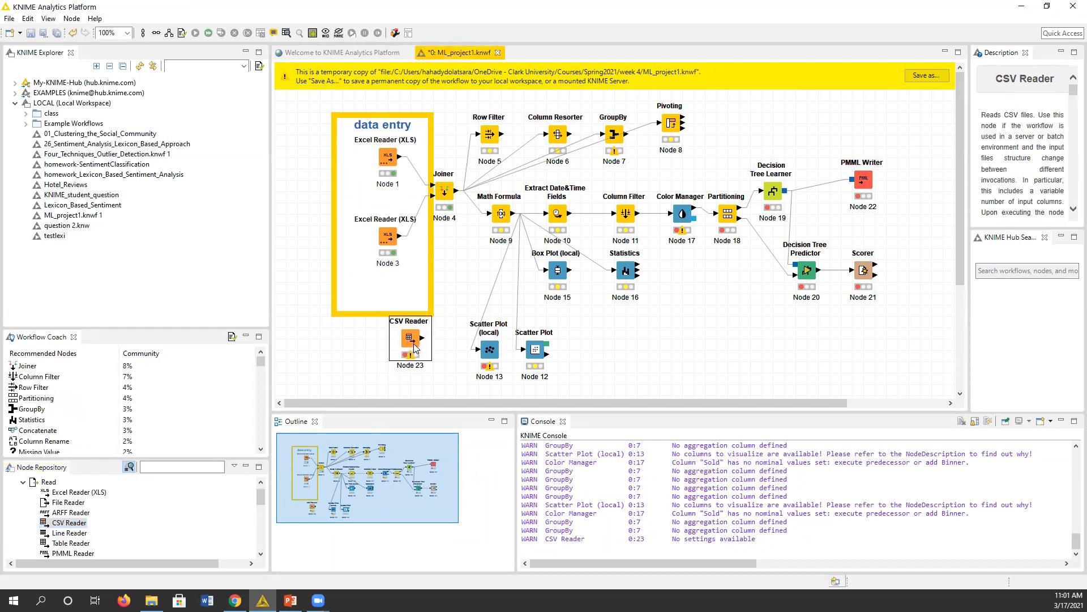
Delete the CSV Reader node below the data entry box and collapse the Read and IO node categories.
key(Delete)
click(602, 309)
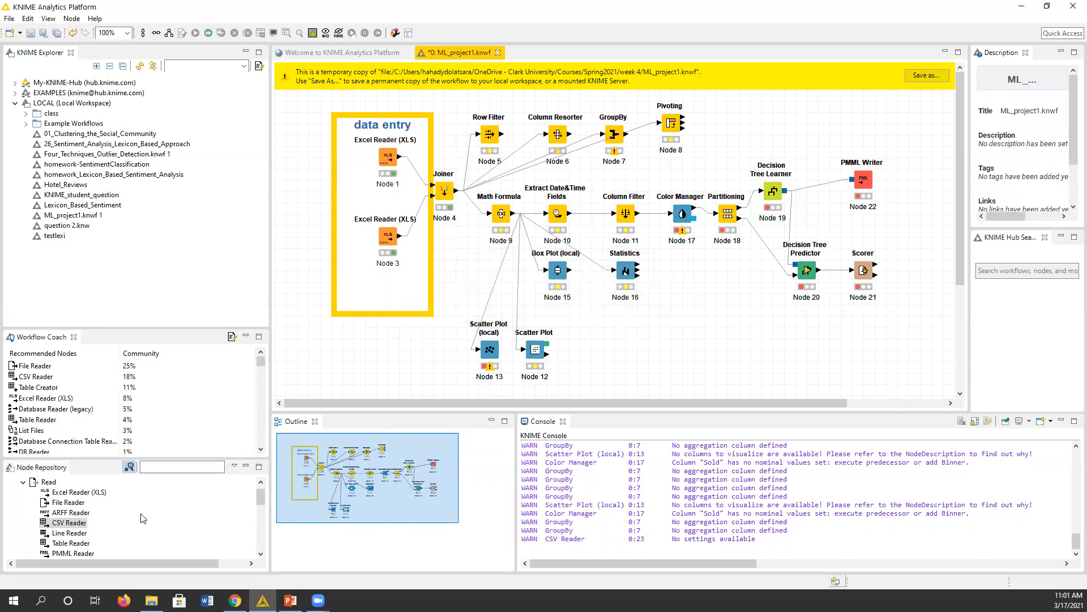
click(94, 479)
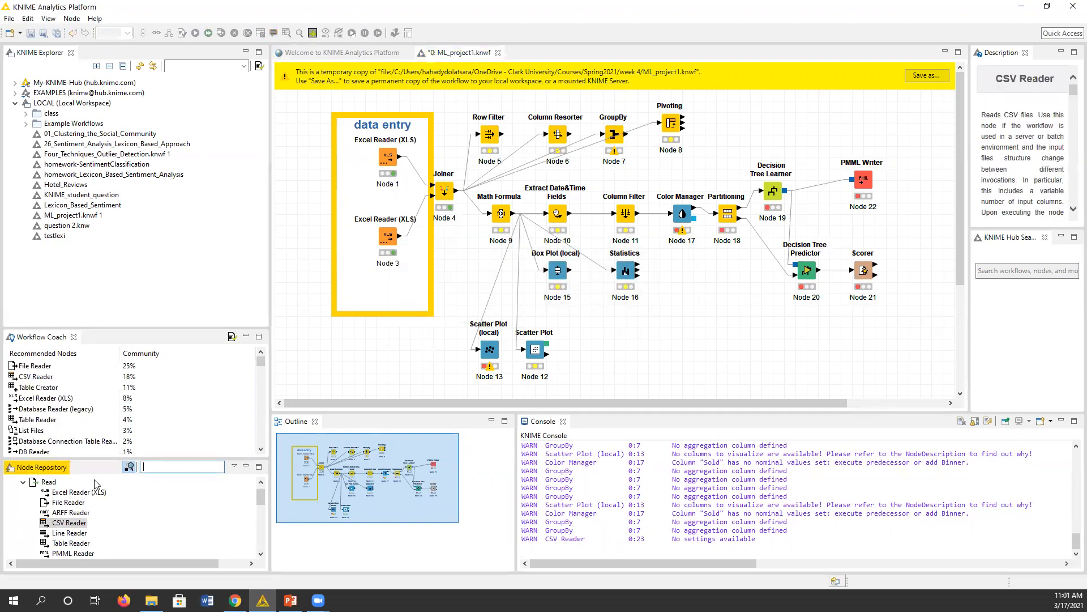
click(21, 483)
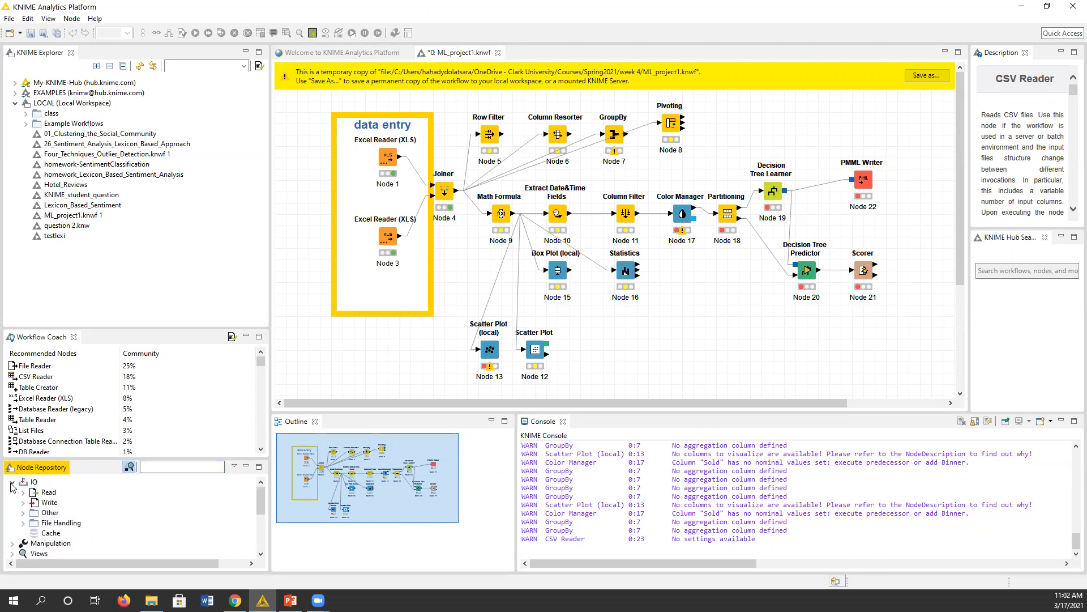
click(12, 483)
Search the node repository for "csv" and add a CSV Reader node to the workflow below the Statistics node.
click(160, 468)
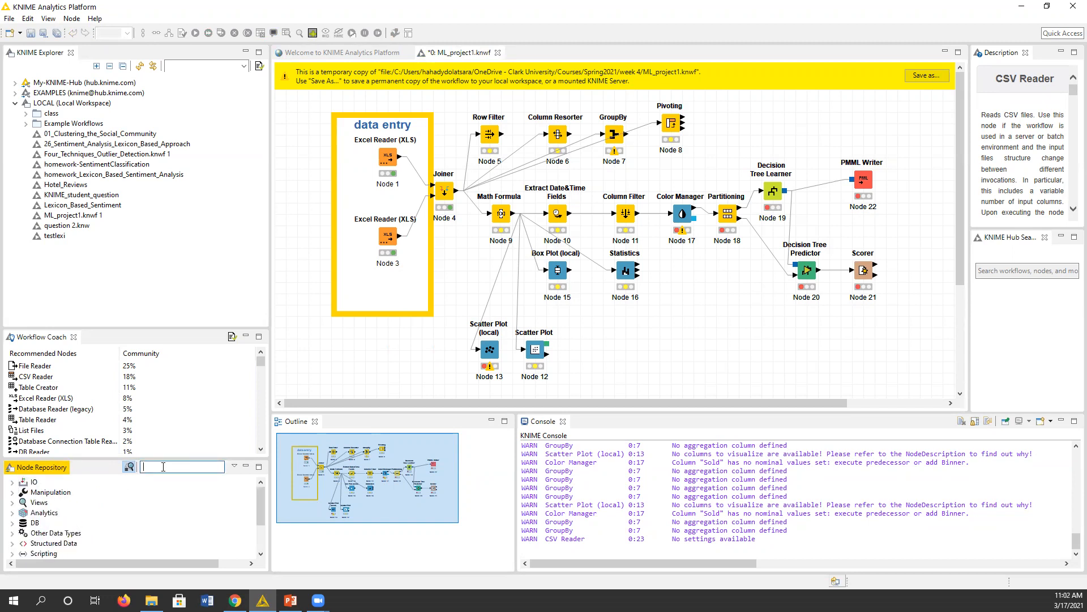
text(csv)
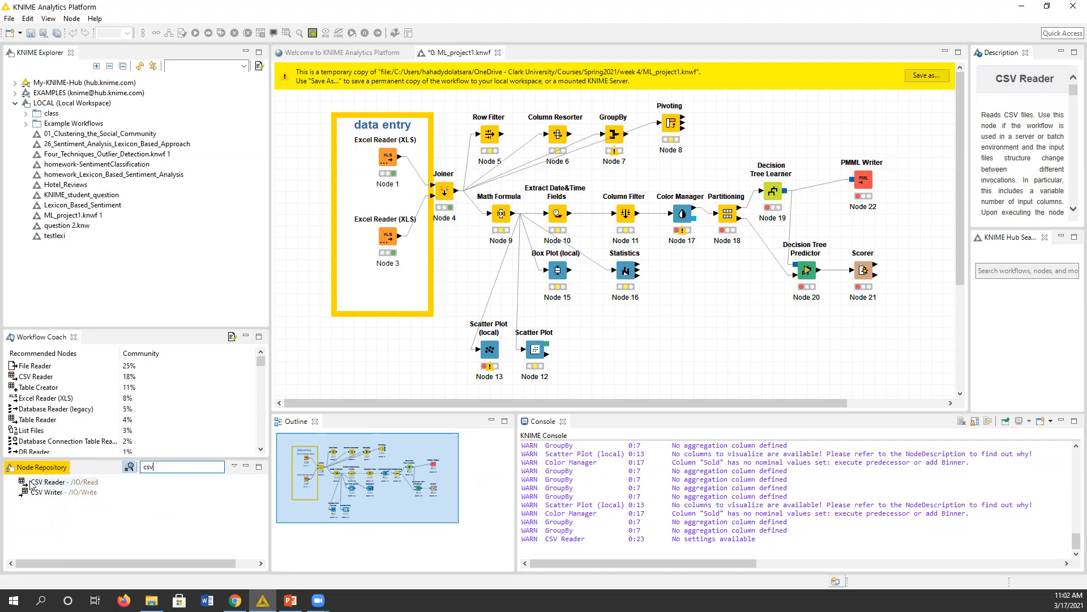
drag(36, 485, 651, 357)
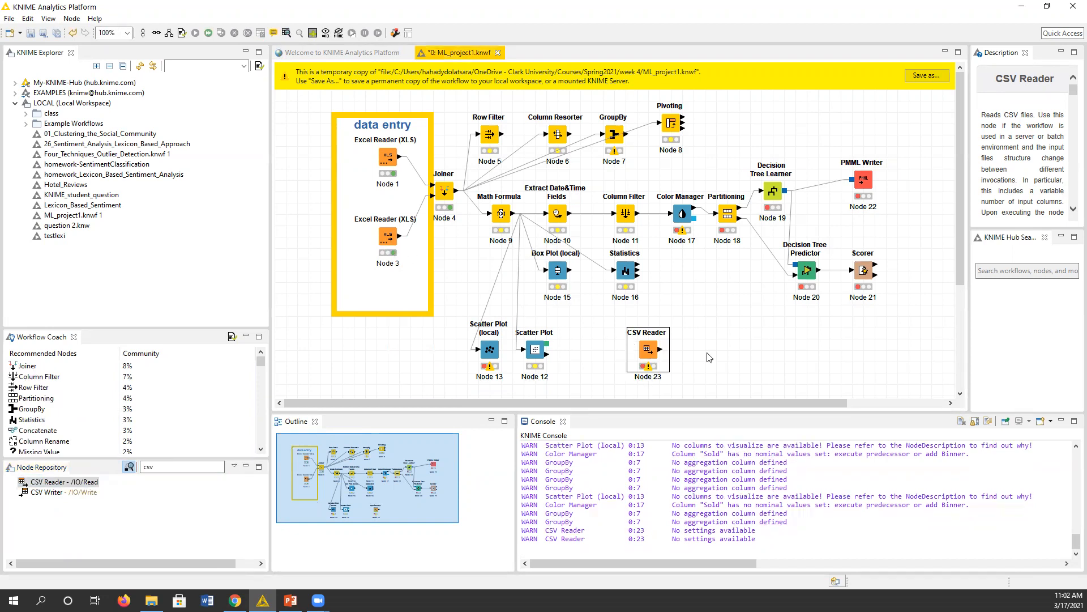
Look at the CSV Reader's configuration and its input file chooser, then cancel both without selecting a file.
double_click(651, 349)
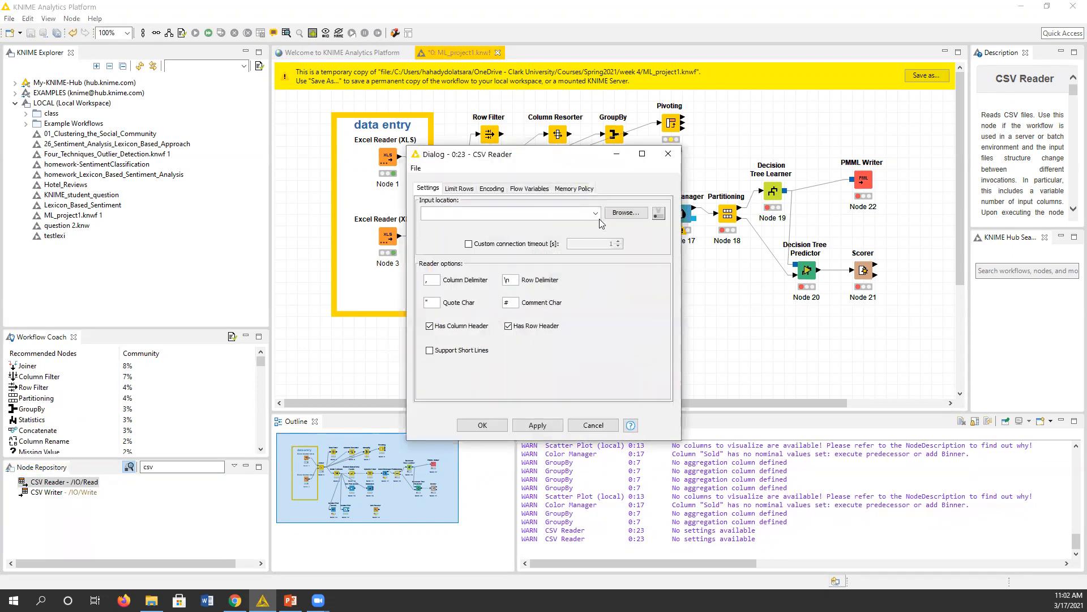
click(623, 214)
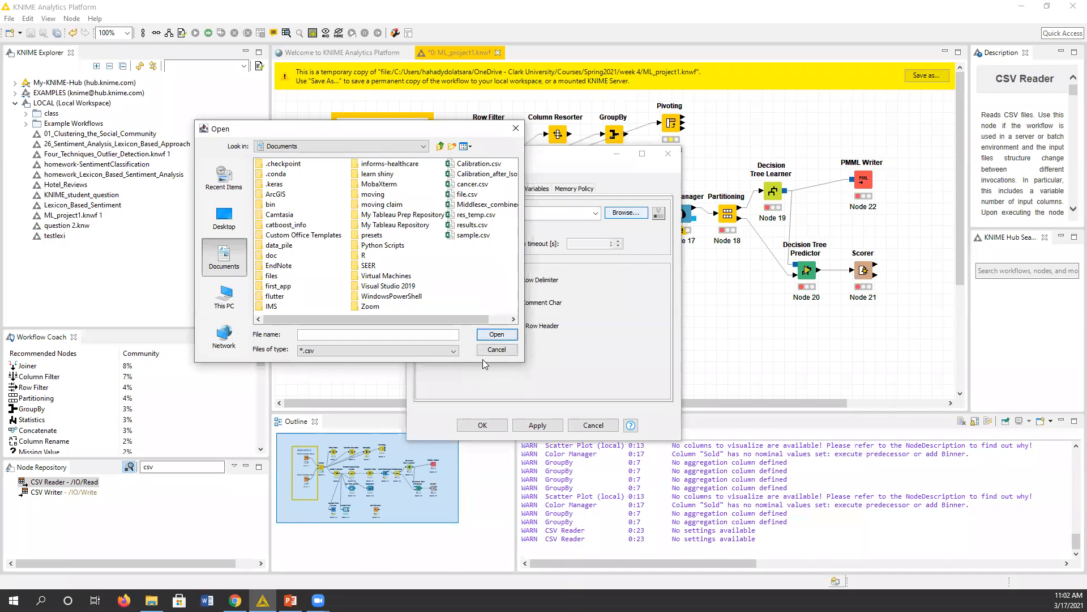
click(495, 350)
click(593, 425)
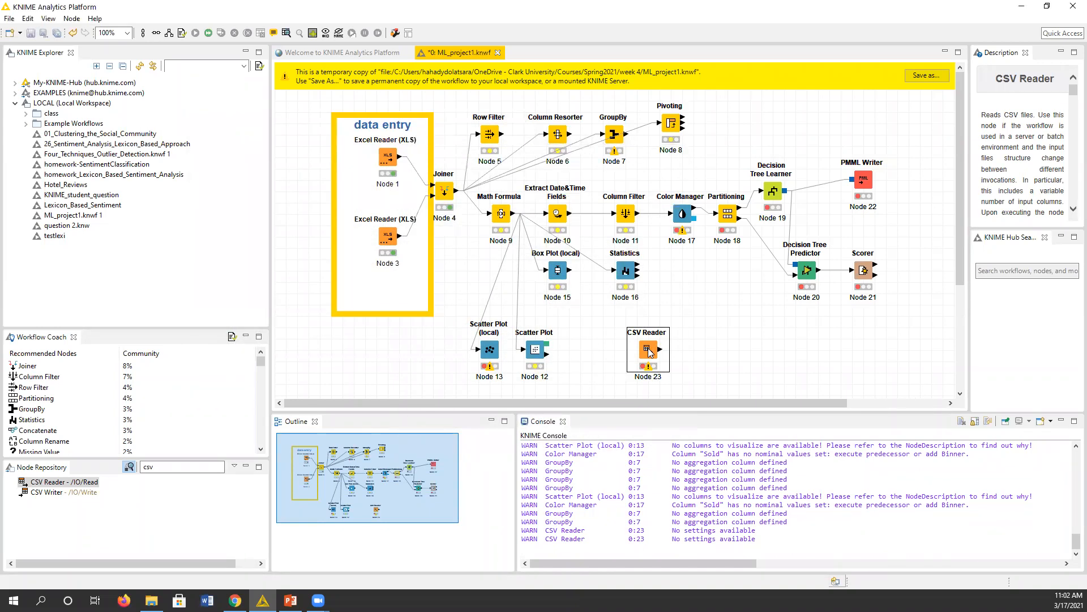
Delete the CSV Reader node below Statistics and clear the "csv" search from the node repository.
key(Delete)
click(594, 314)
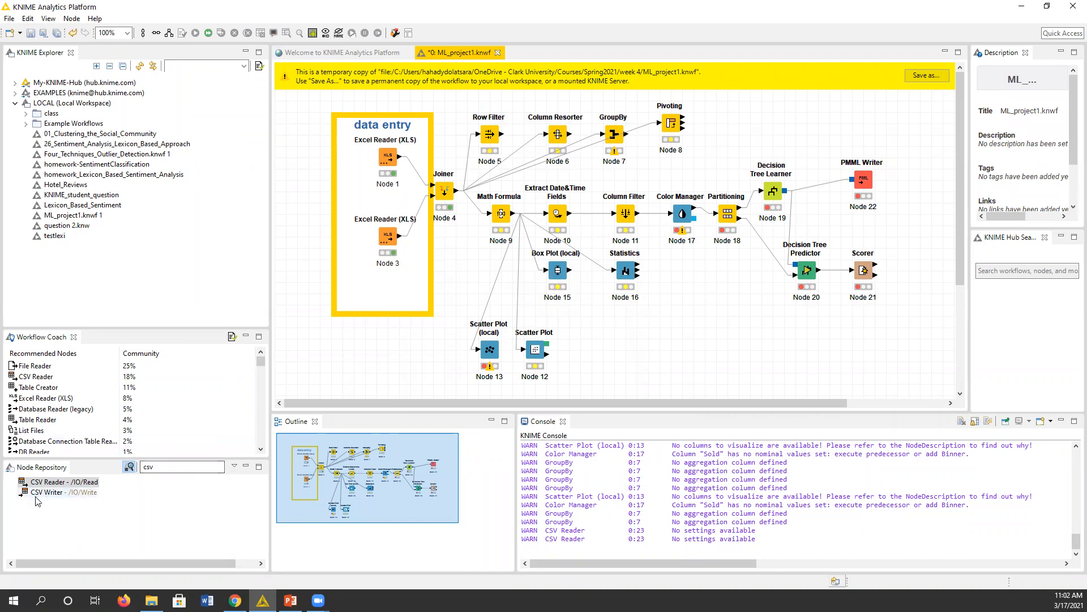
click(165, 465)
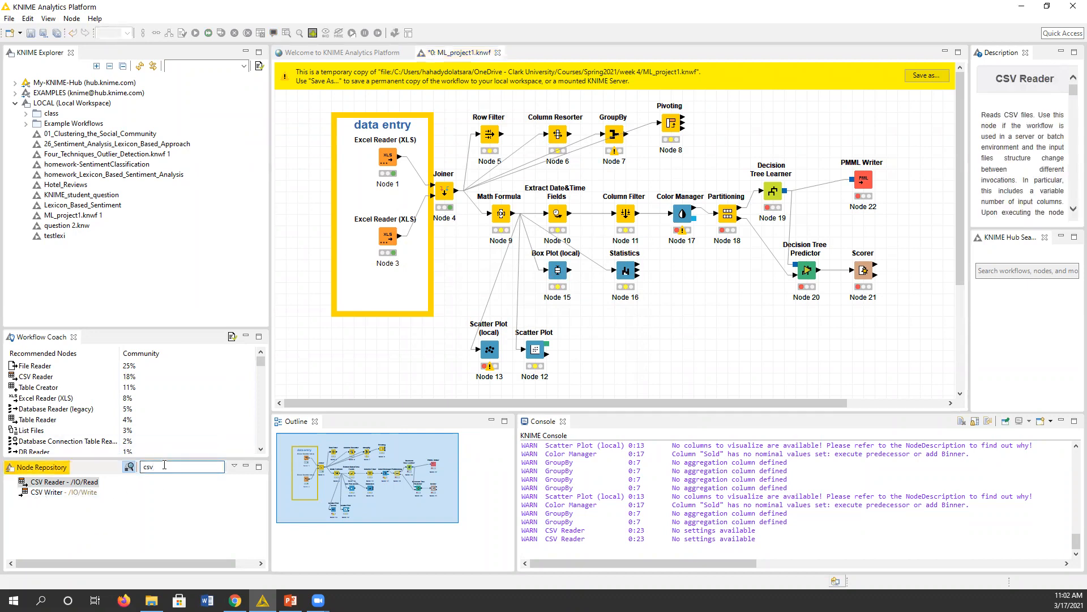
Open the Joiner node's configuration and skim its help description, including joining columns, column selection and port information.
double_click(447, 193)
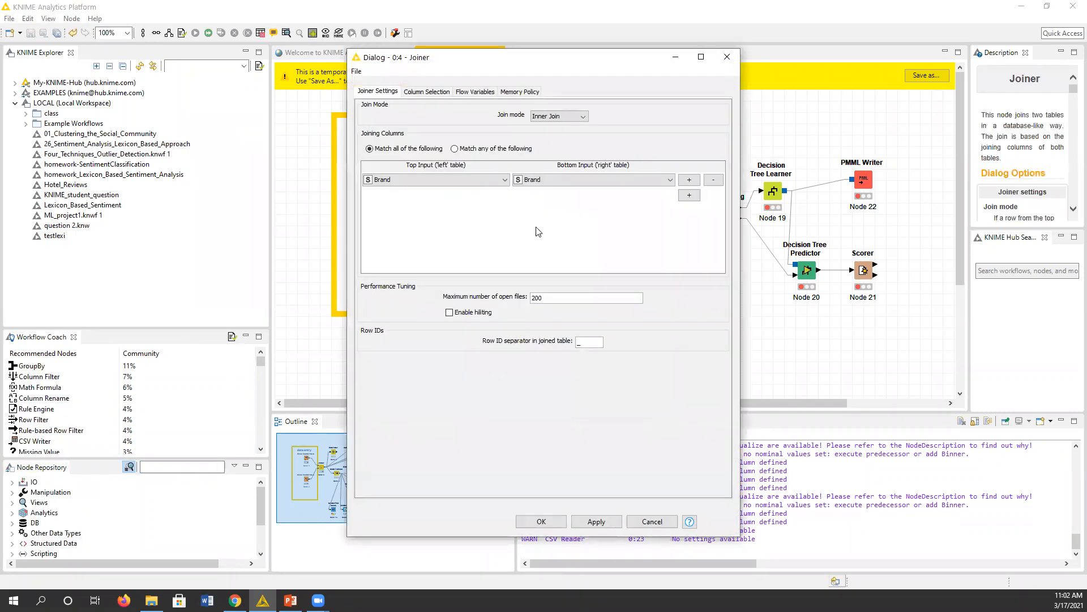
click(689, 522)
scroll(833, 303, down, 5)
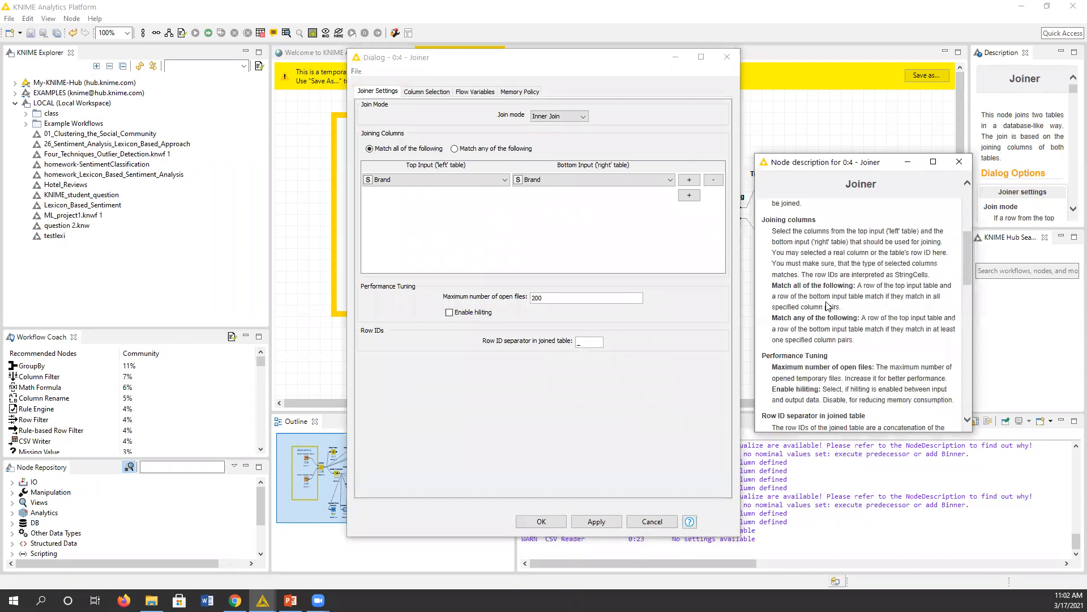
scroll(828, 306, down, 10)
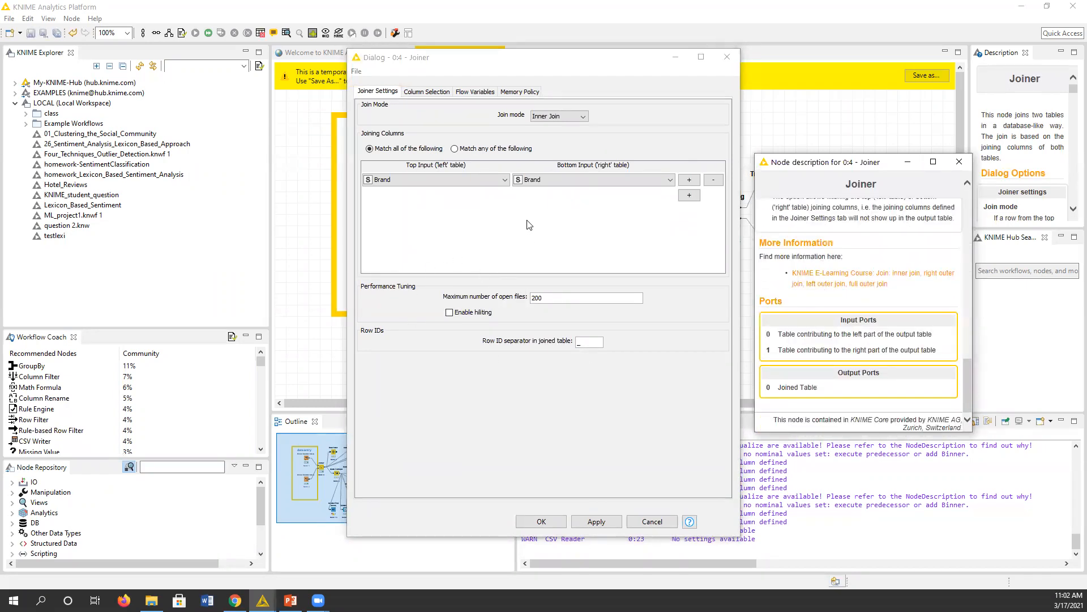
scroll(820, 307, up, 5)
scroll(819, 308, down, 3)
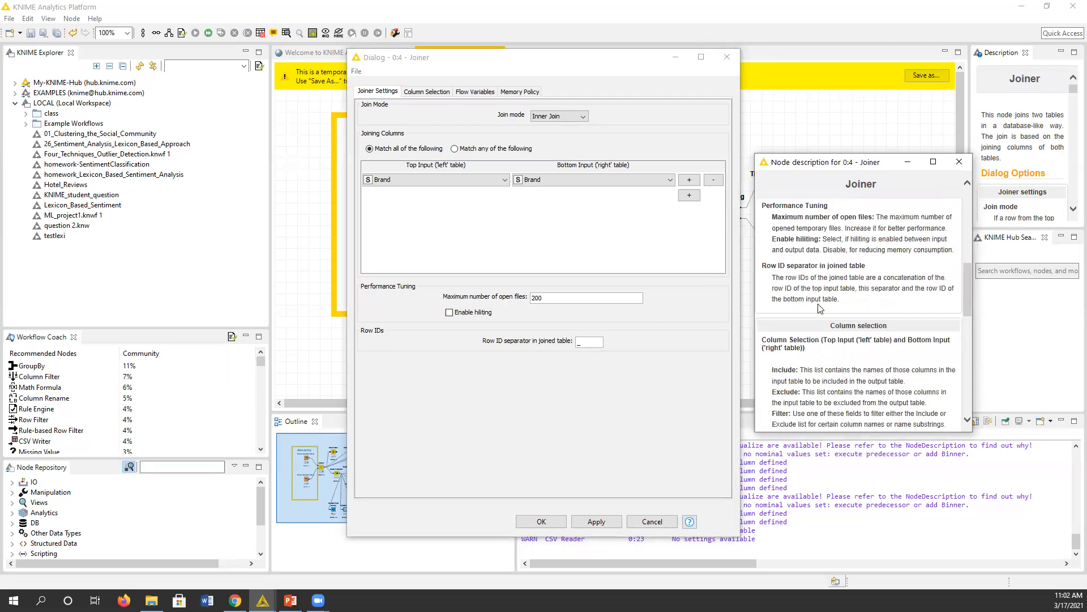
scroll(843, 286, up, 3)
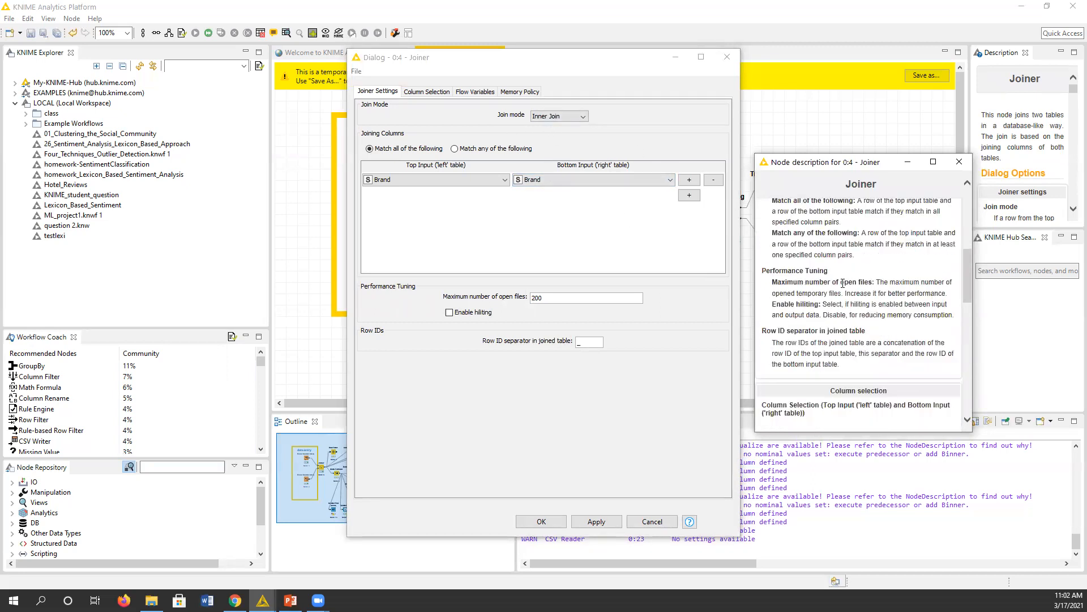
scroll(836, 286, up, 4)
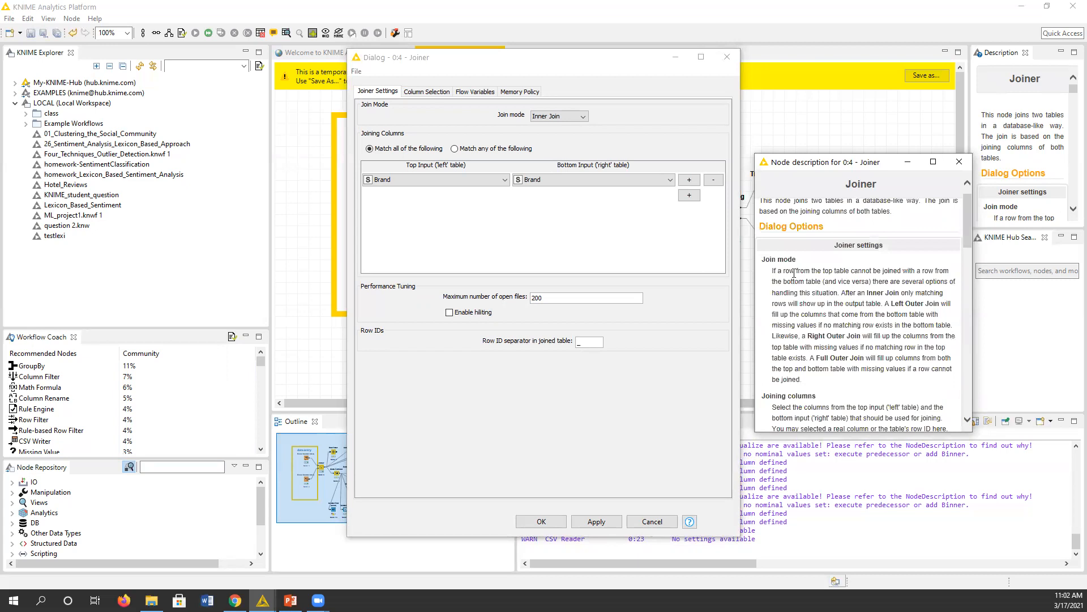
Read the Join mode explanation in the Joiner help, then close the help and accept the Joiner's configuration as it is.
double_click(775, 272)
drag(787, 281, 811, 380)
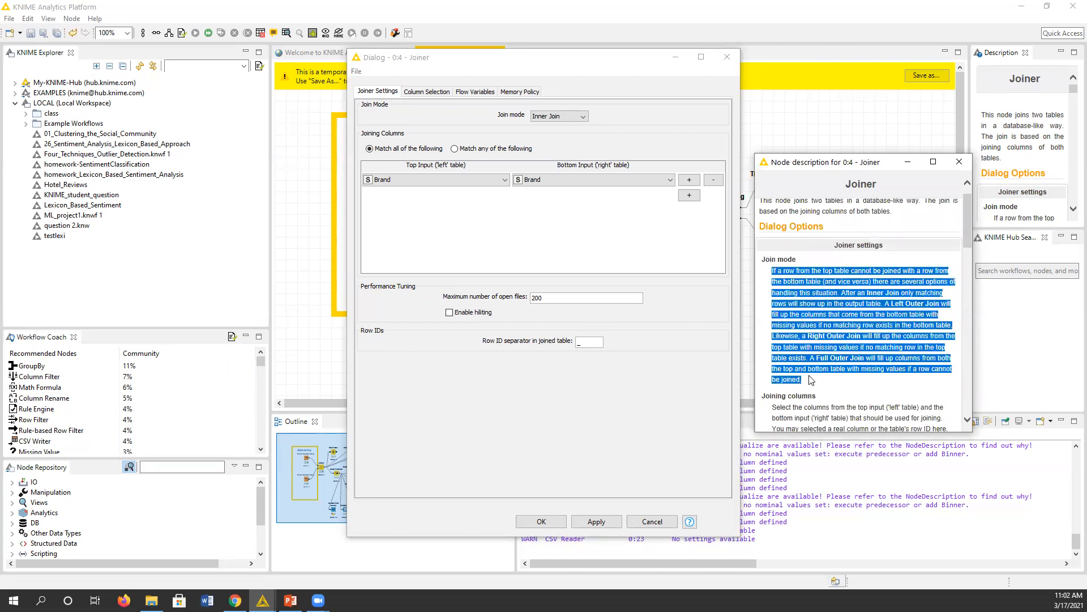
scroll(798, 351, down, 2)
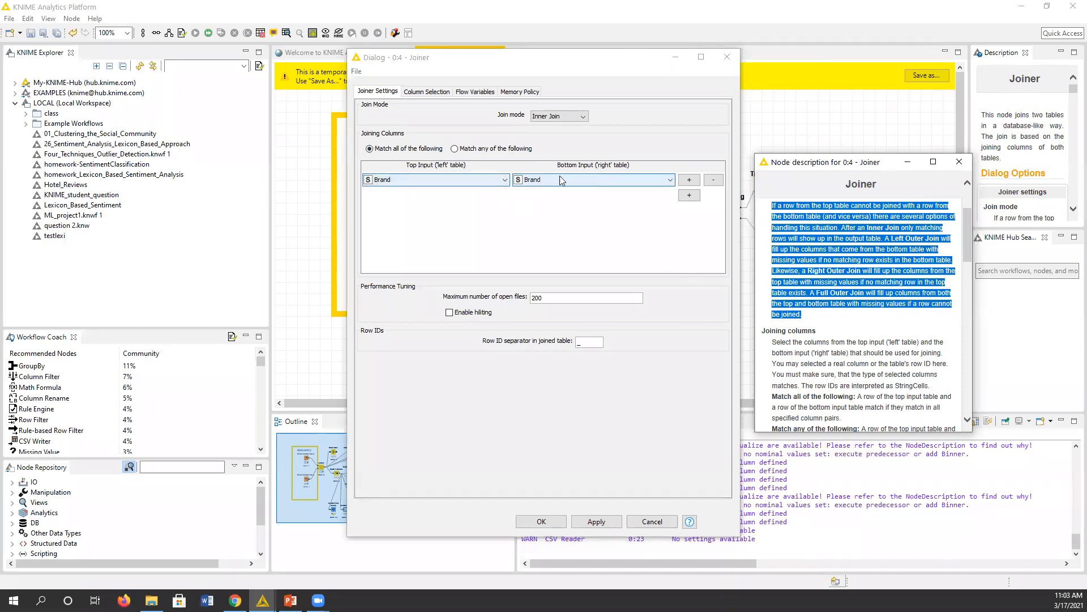
scroll(827, 283, down, 10)
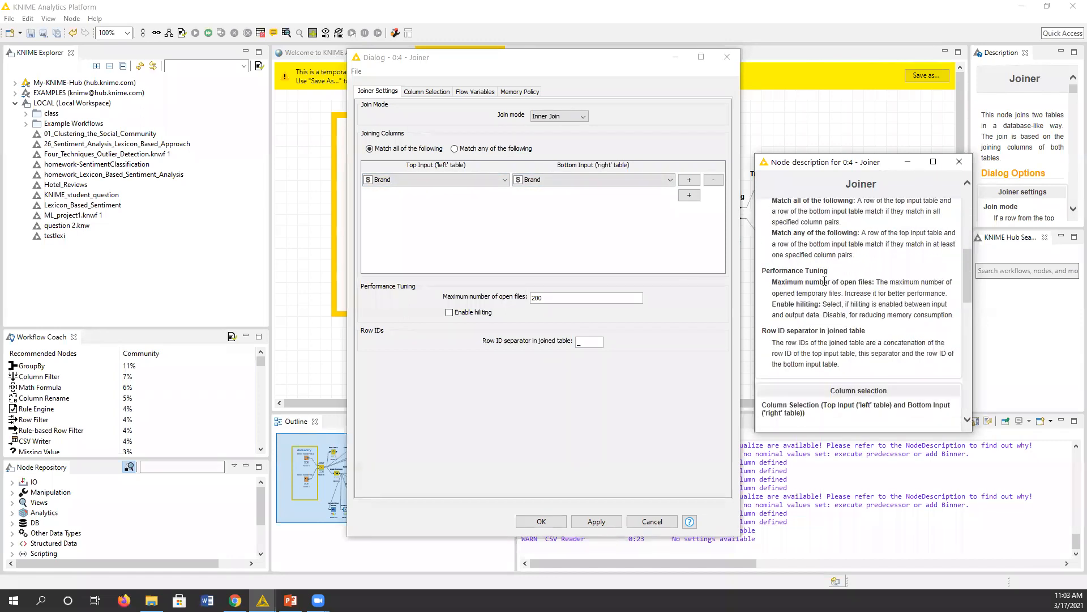
click(958, 164)
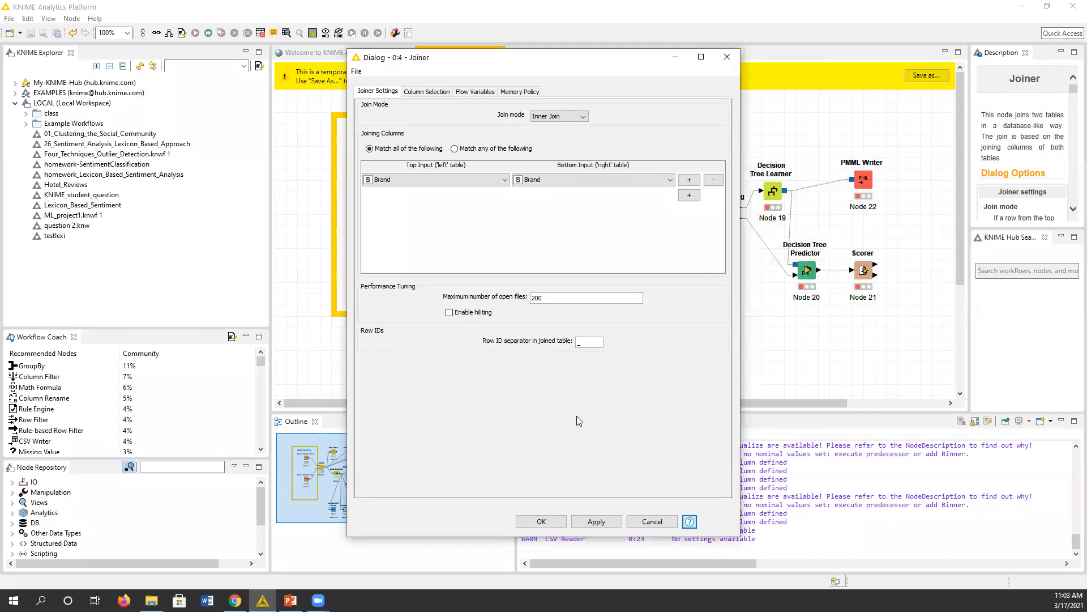
click(528, 526)
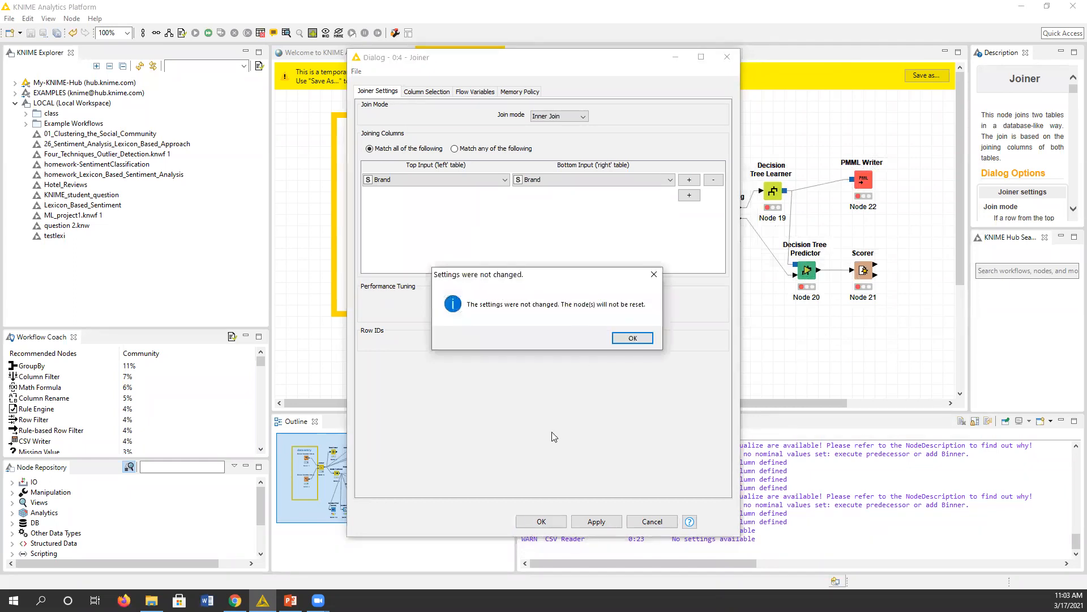
click(631, 338)
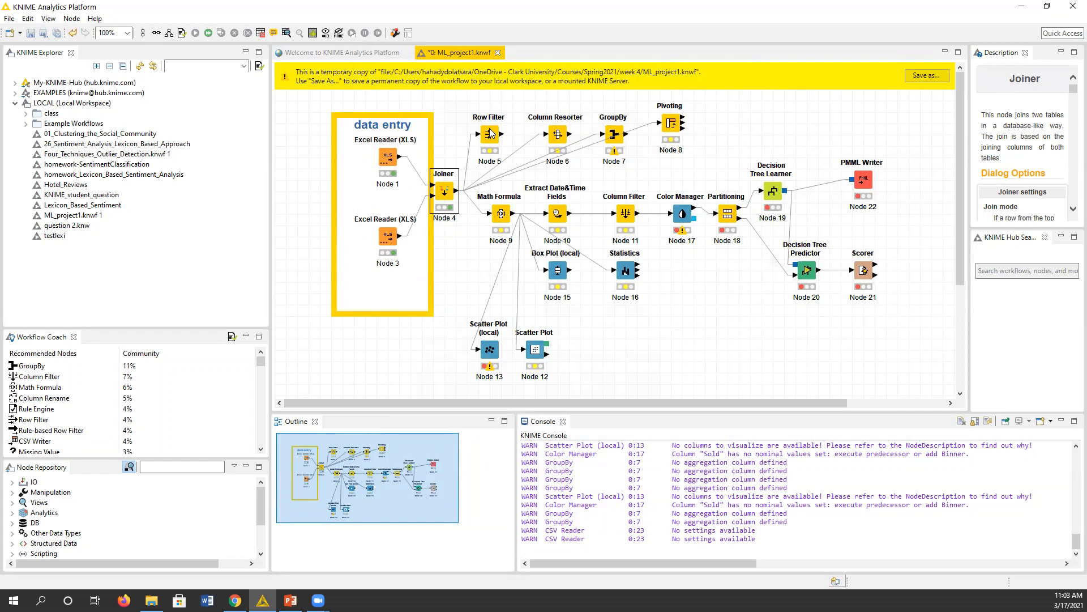
Delete the connection between the Joiner and Row Filter nodes.
click(468, 165)
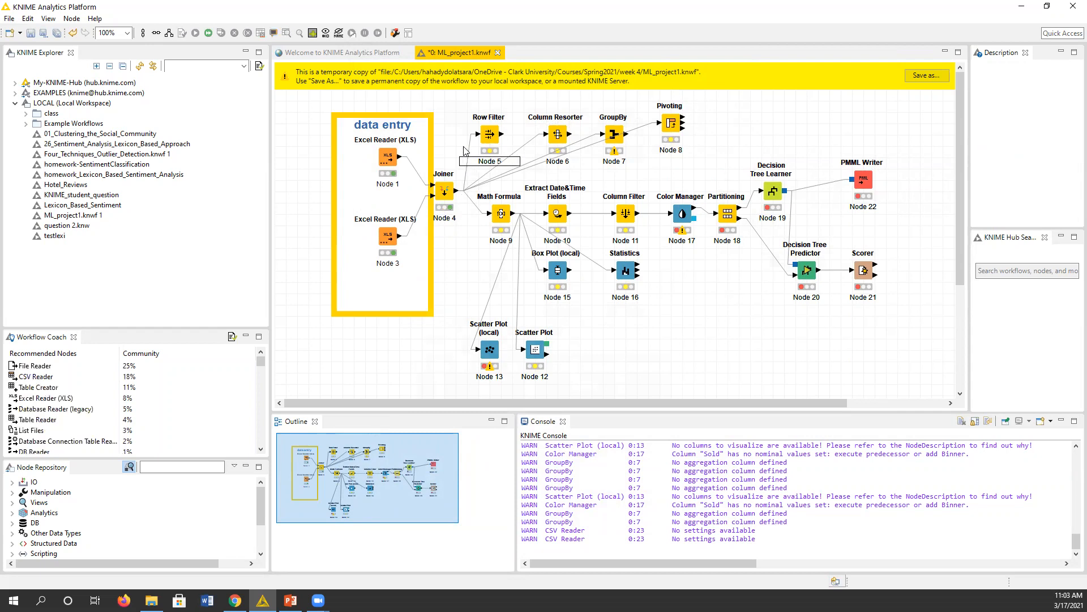
click(479, 137)
click(470, 164)
drag(457, 151, 481, 181)
click(480, 180)
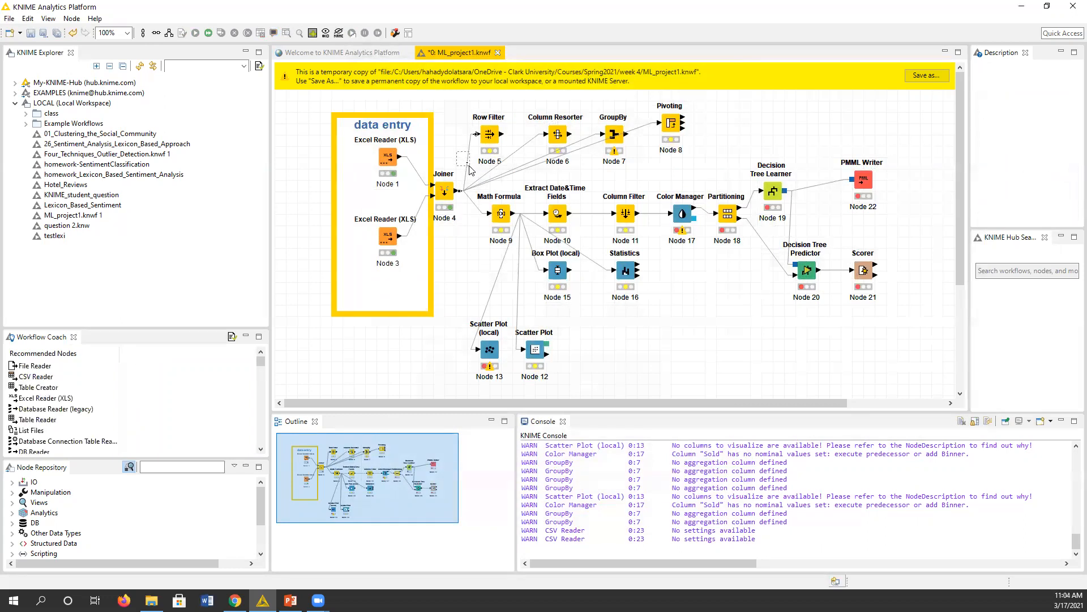
key(Delete)
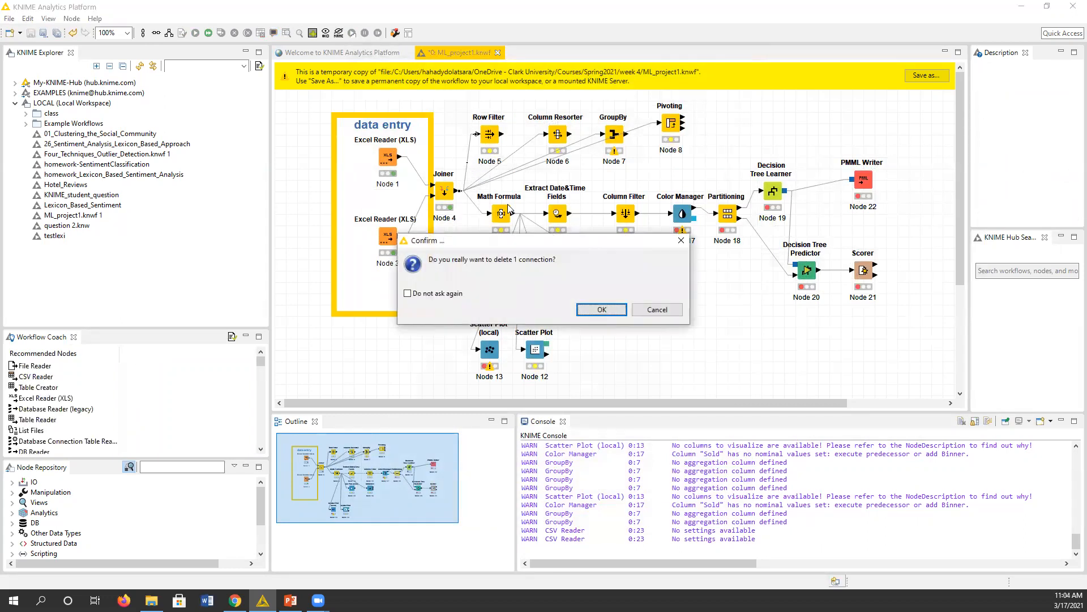
click(607, 308)
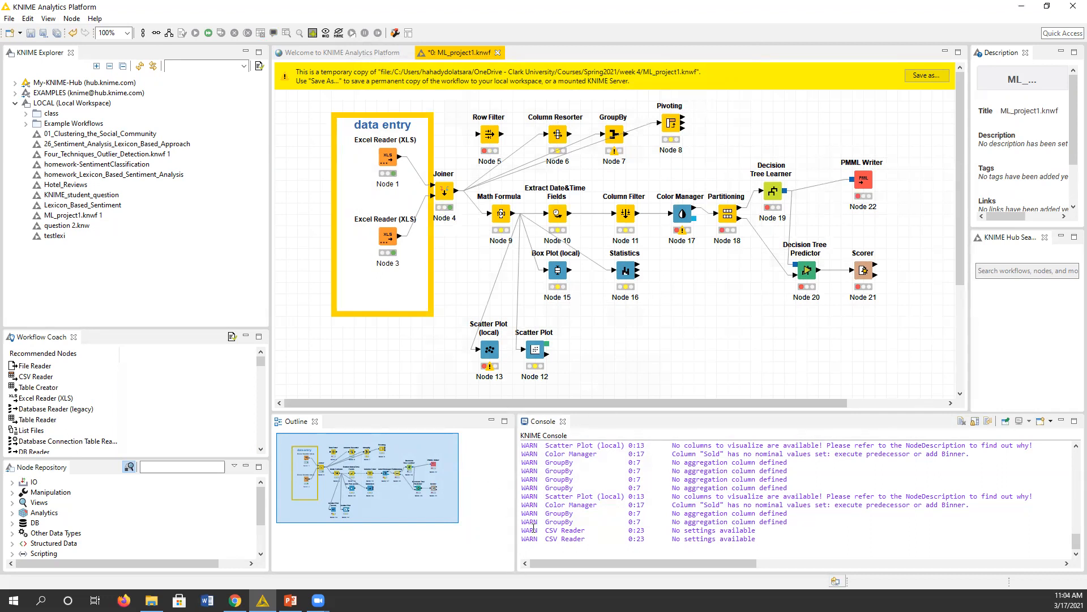
Connect the Joiner's output to the Row Filter node's input.
mouse_move(458, 195)
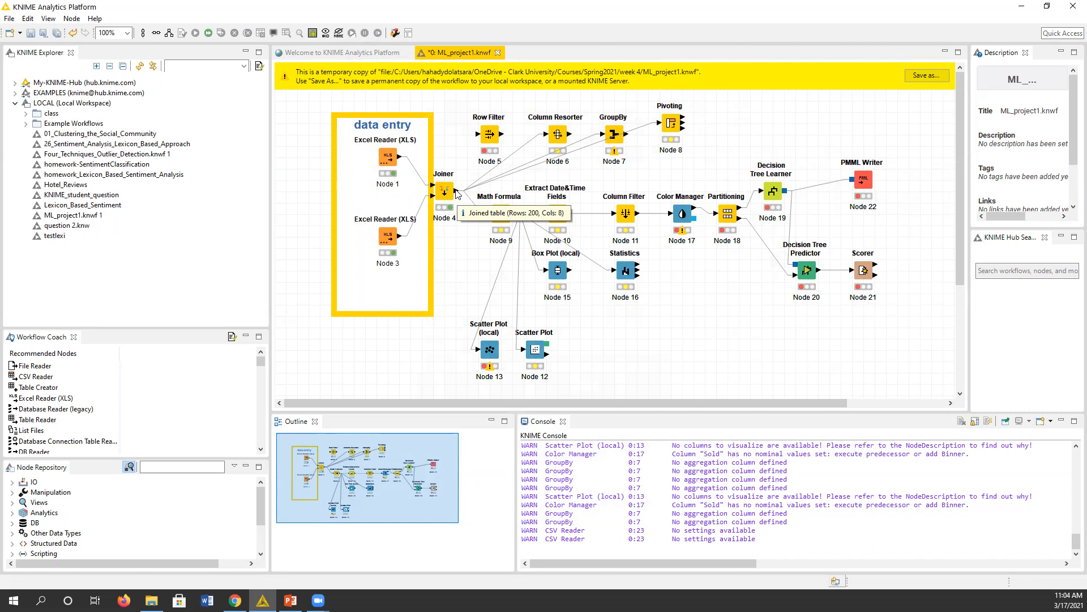
click(456, 193)
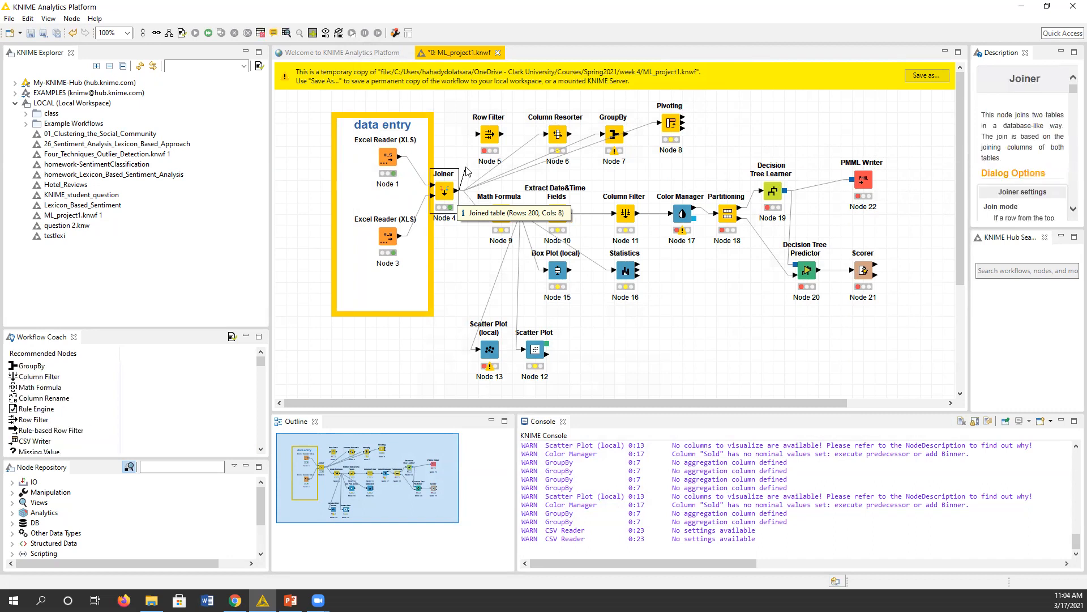
drag(472, 153, 477, 135)
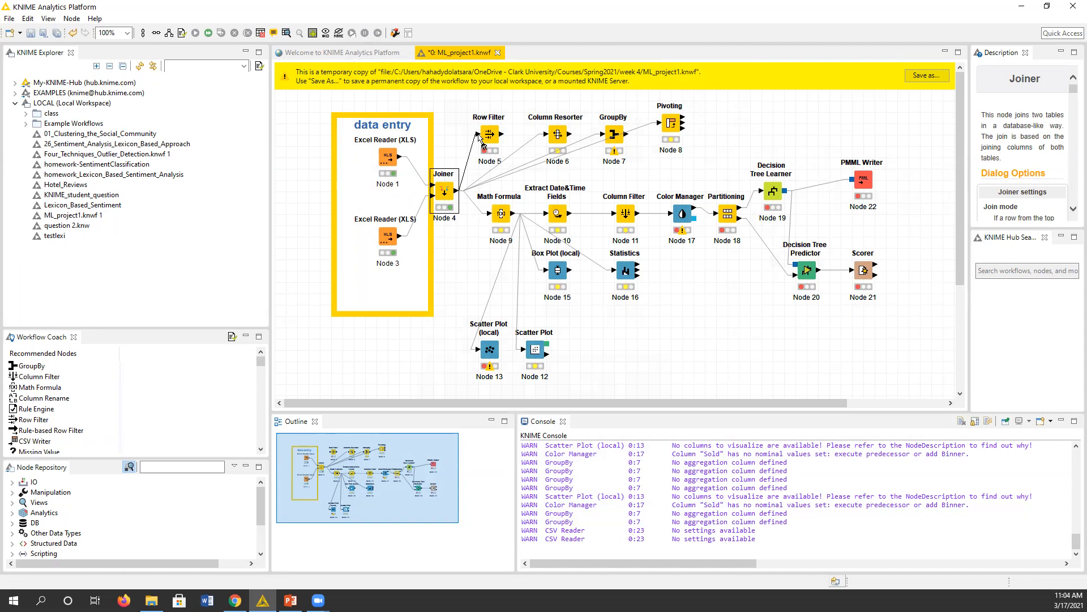
drag(478, 136, 478, 136)
Review the Row Filter's include and exclude modes, then accept including rows by attribute value with Brand matching Alfa.
double_click(490, 137)
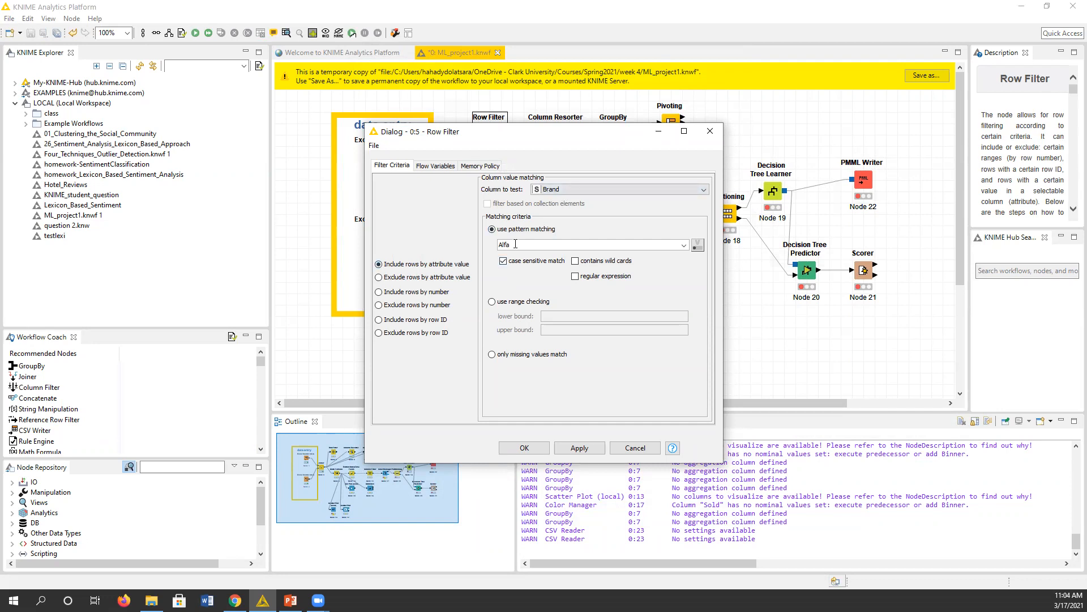
click(447, 278)
click(445, 264)
click(437, 292)
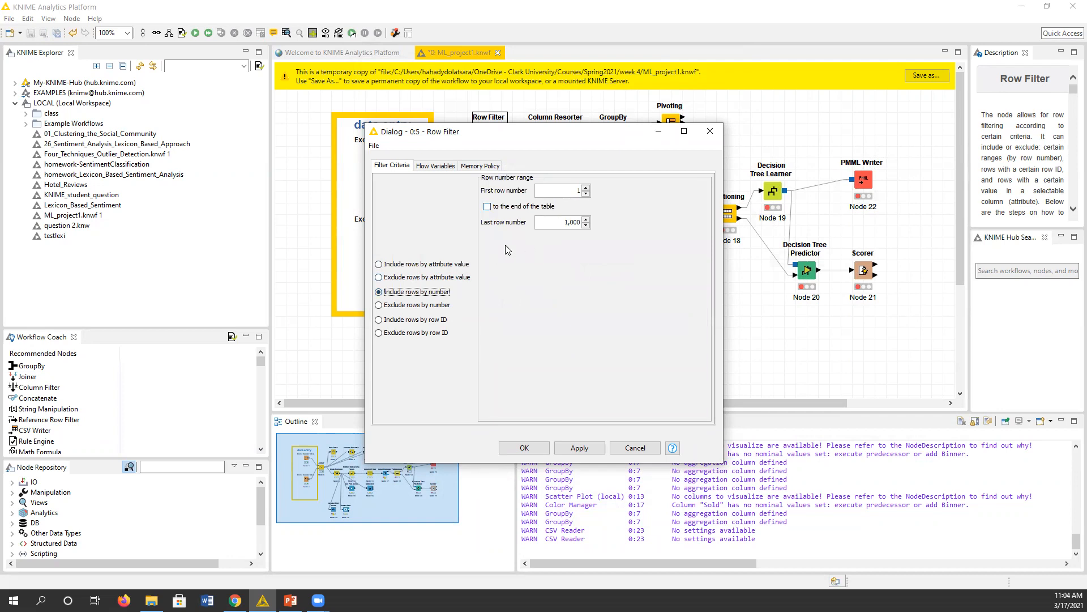
click(428, 306)
click(426, 322)
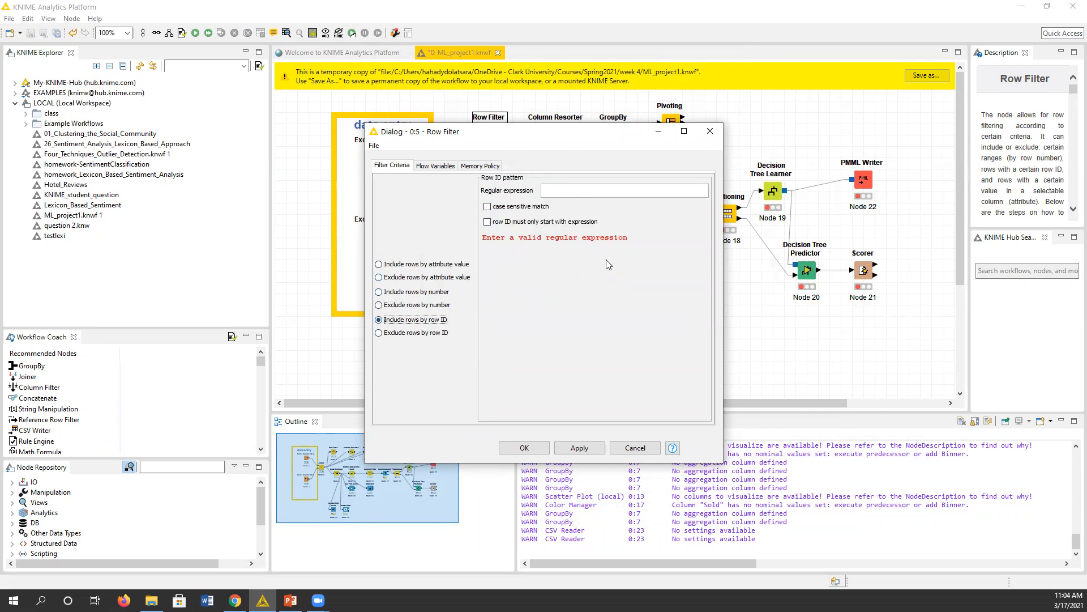
click(396, 265)
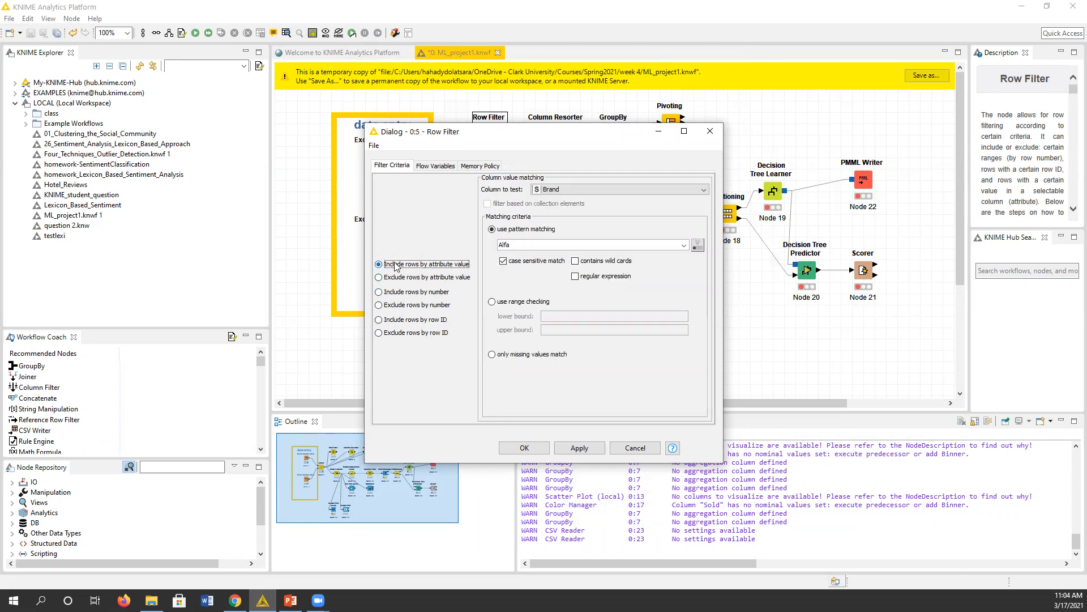
click(540, 448)
Execute the Row Filter node, check the Brand column in its filtered table, and close the table.
right_click(499, 137)
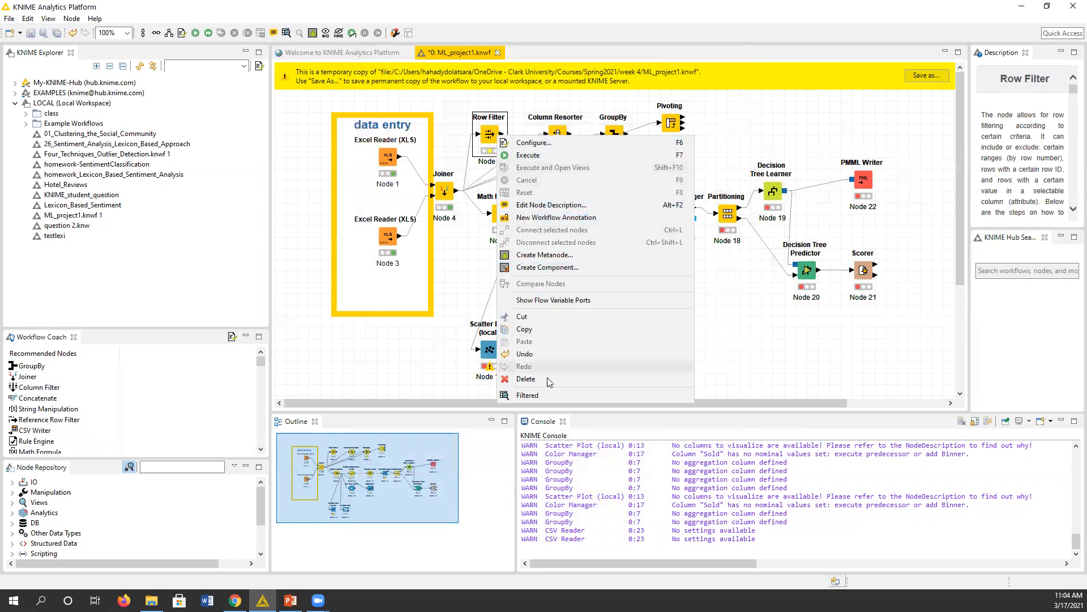
click(535, 155)
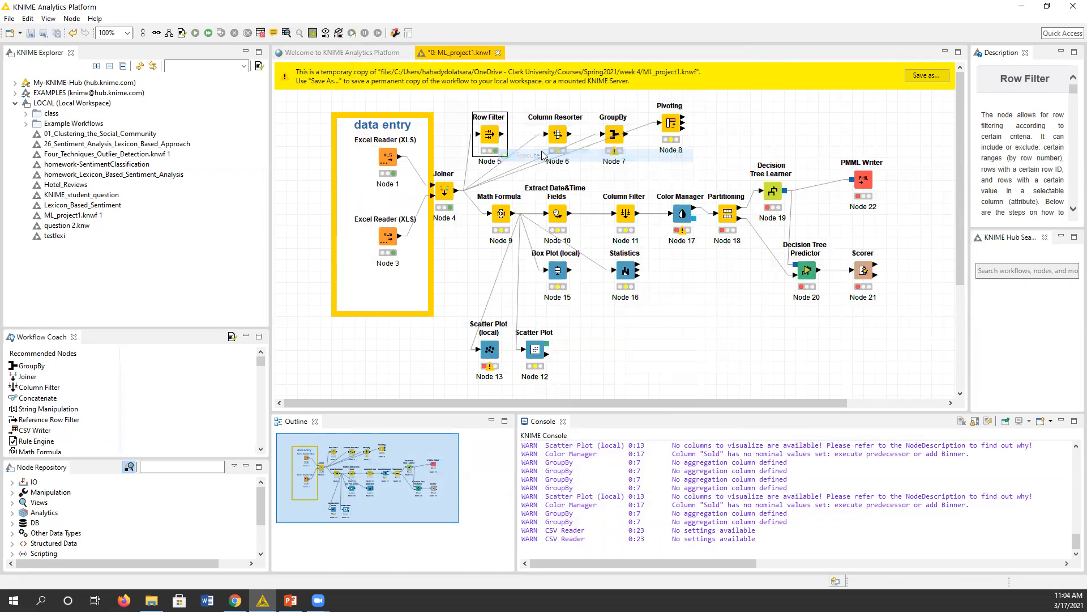
right_click(491, 133)
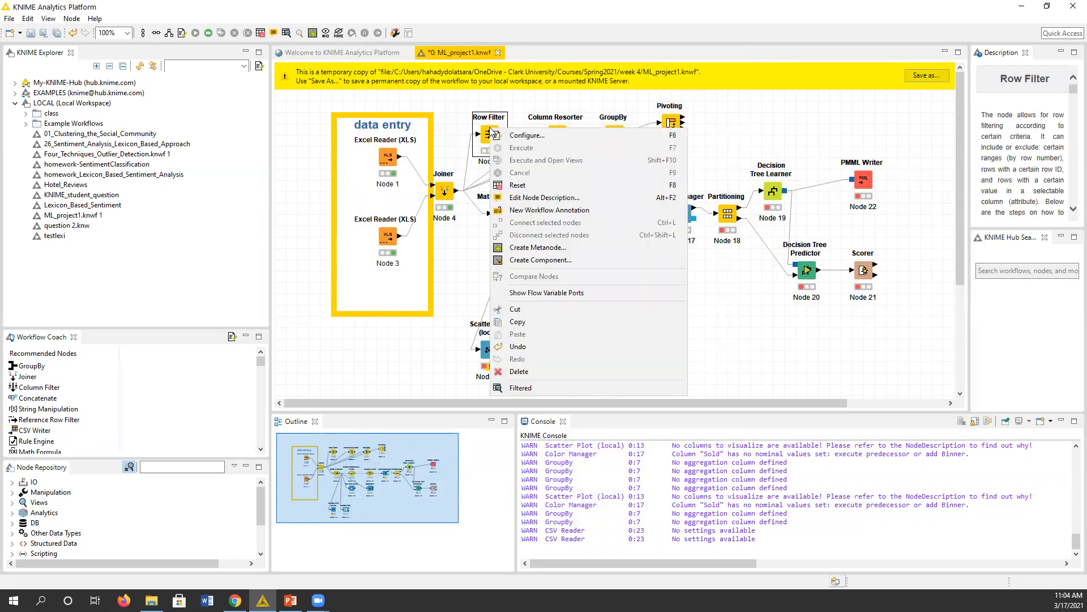
click(521, 388)
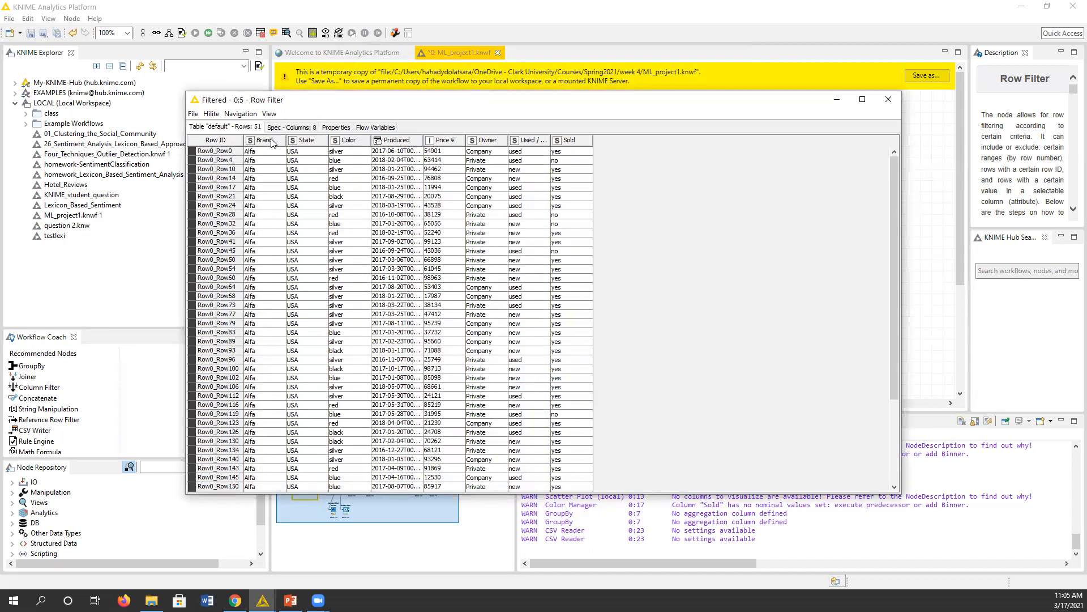
click(888, 99)
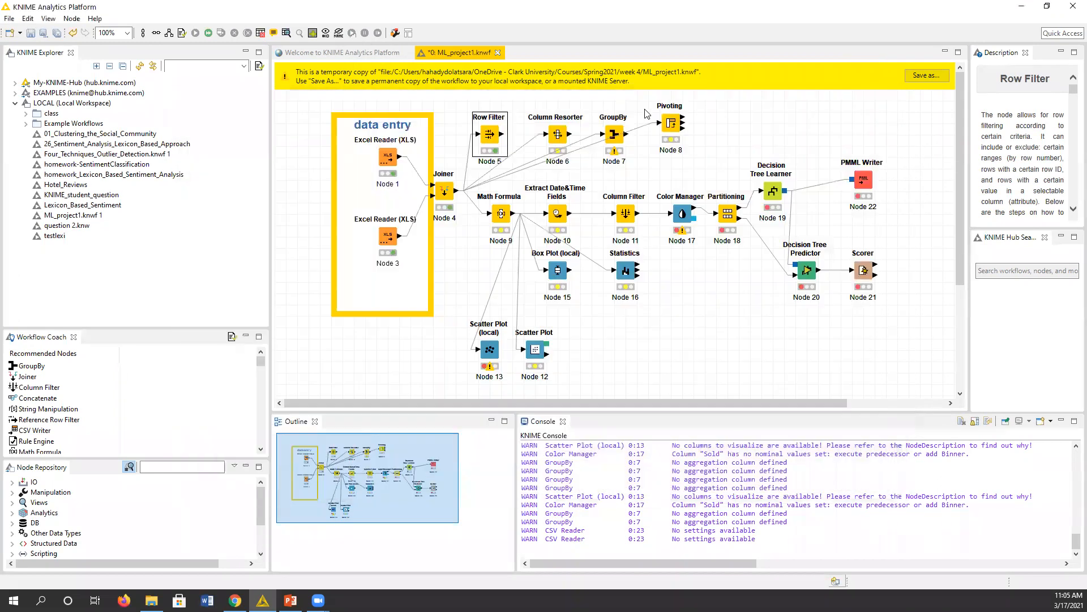
Switch the Row Filter to exclude rows by attribute value for Brand Alfa and execute it again.
double_click(495, 136)
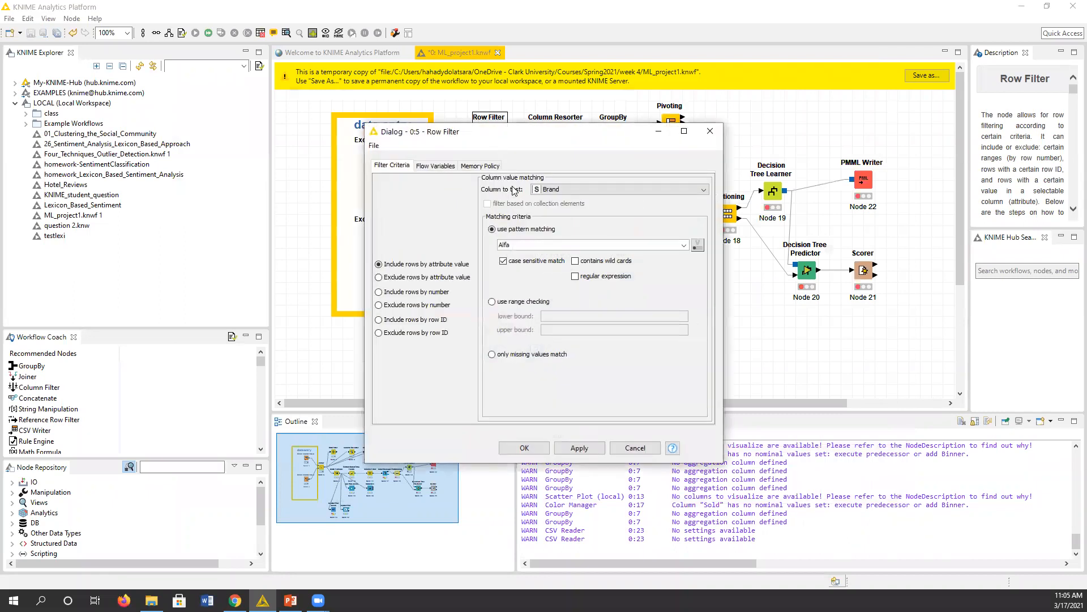
click(429, 278)
click(525, 448)
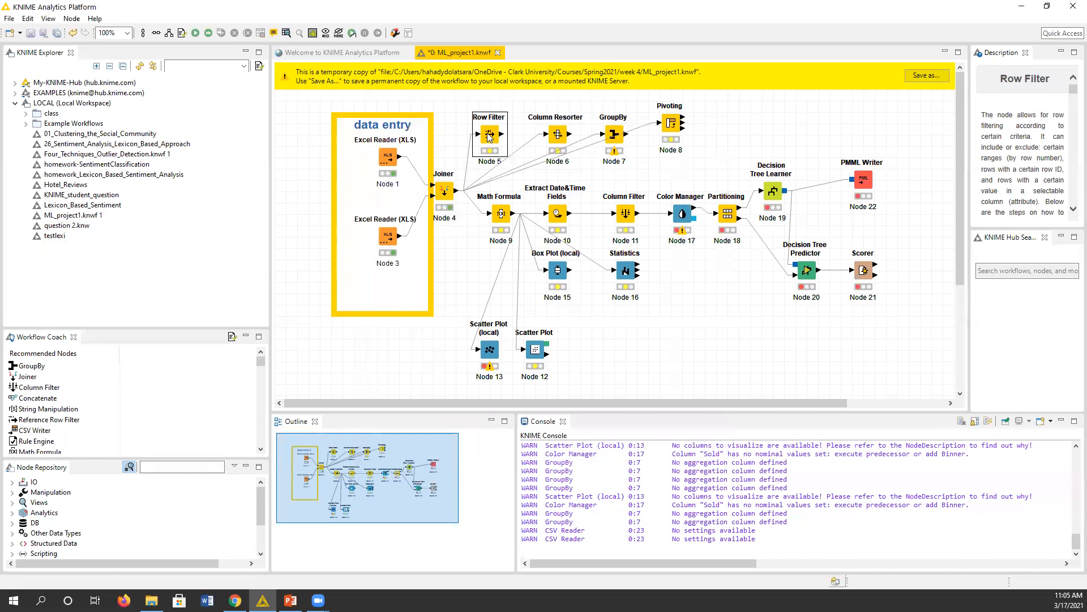
right_click(489, 135)
click(508, 154)
View the Row Filter's filtered table, check which brands remain throughout its rows, and close it.
right_click(491, 132)
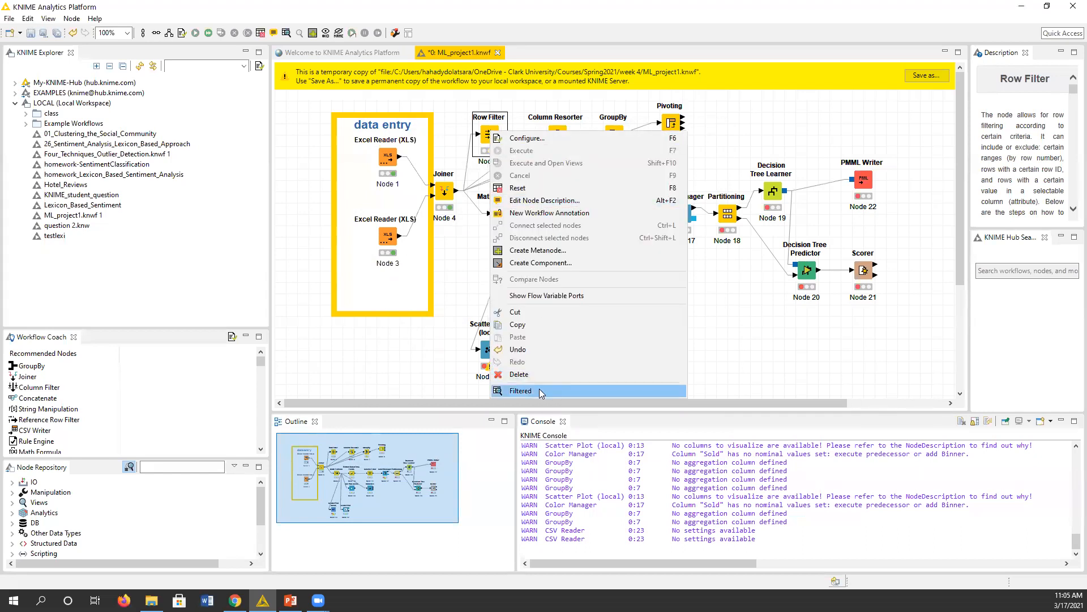
click(520, 391)
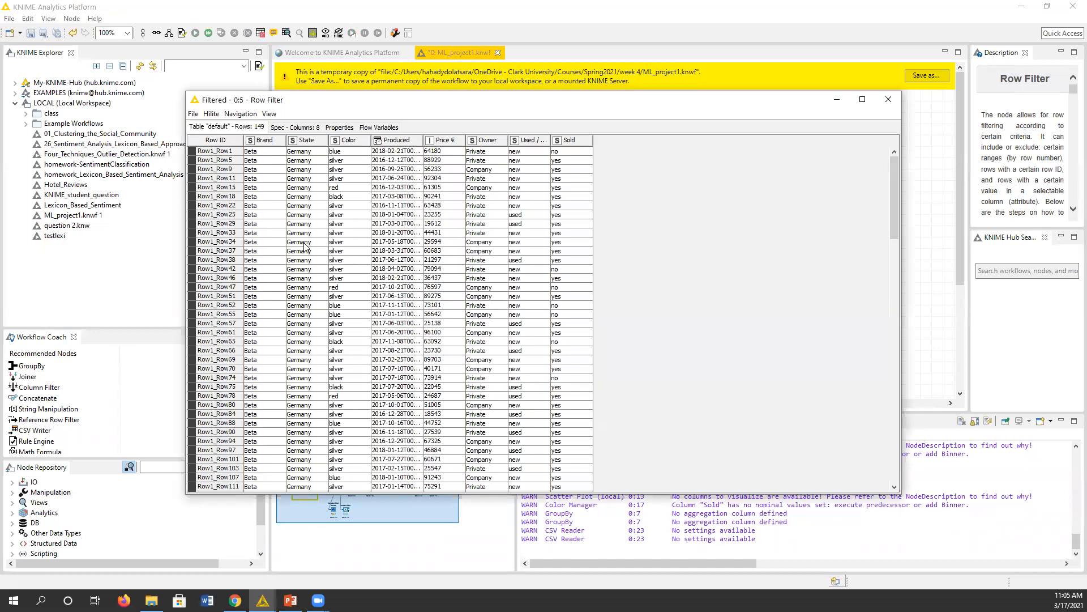
scroll(264, 252, down, 20)
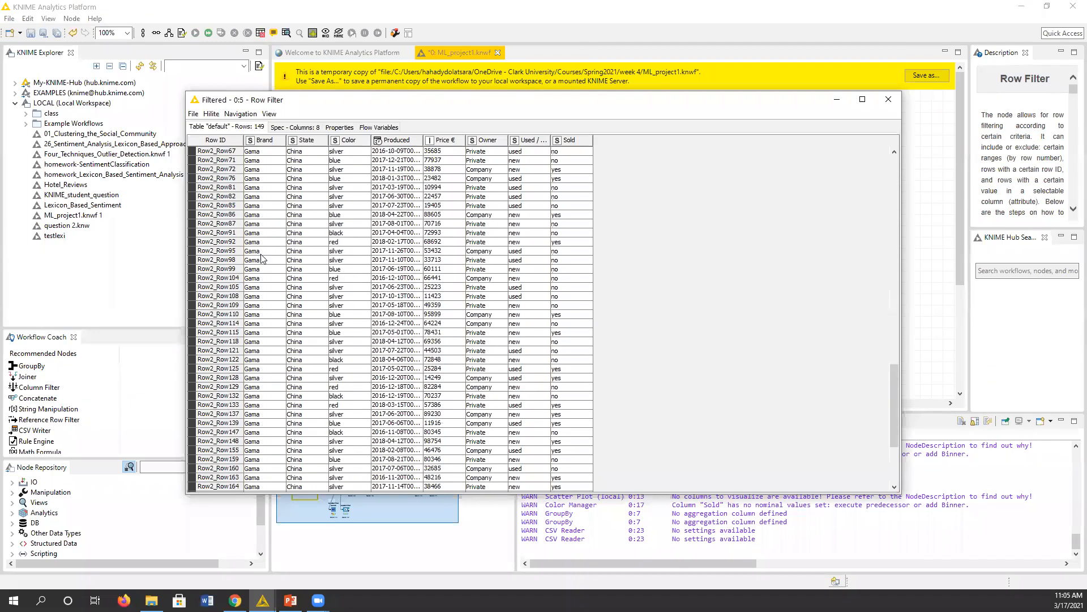
scroll(264, 272, up, 20)
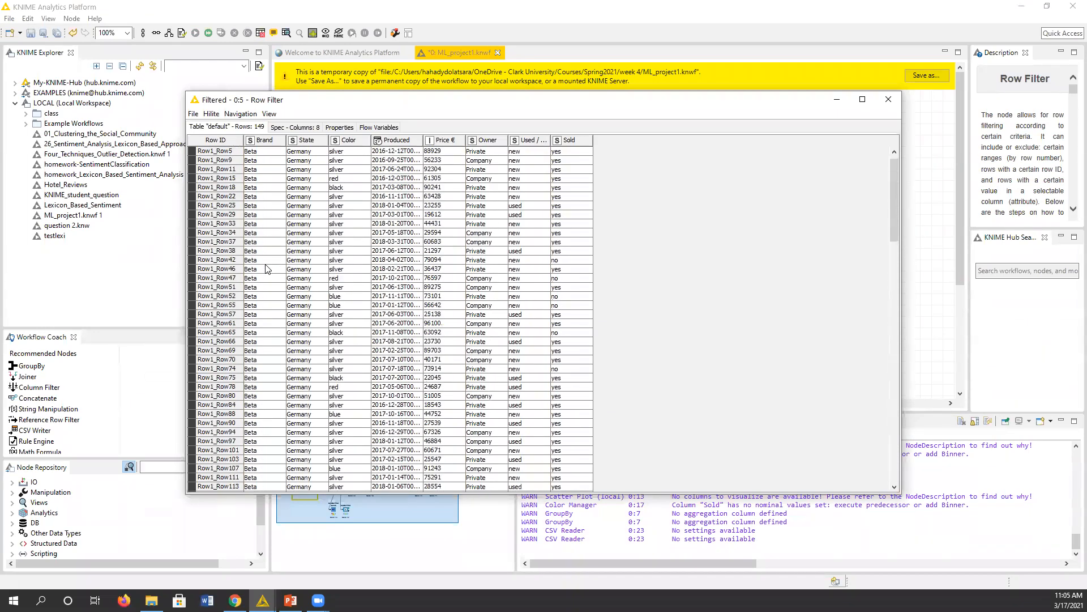
click(888, 99)
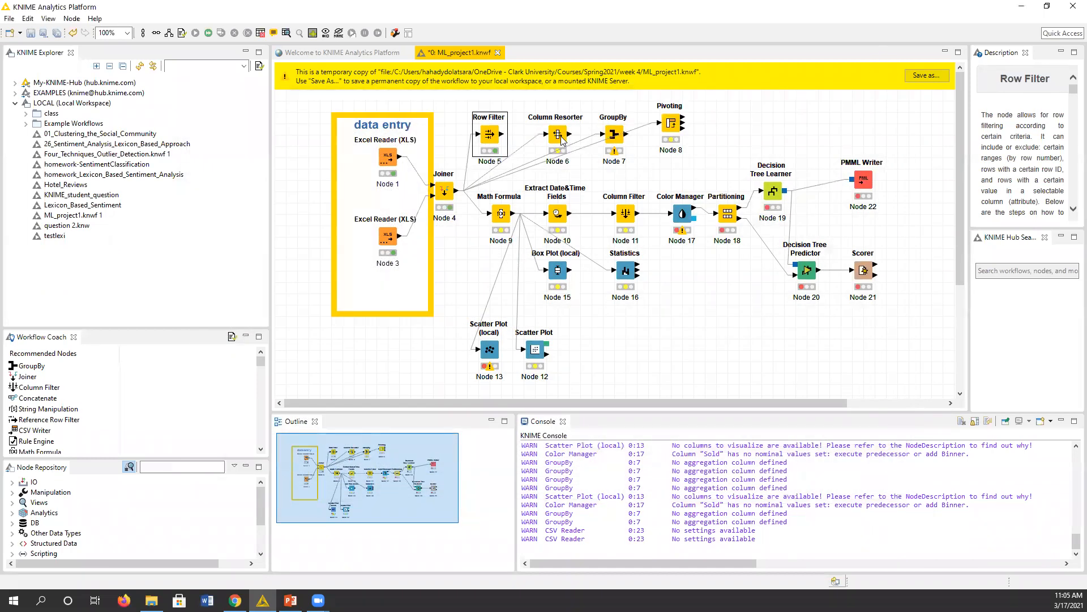
View the Joiner's joined table to examine its column order, then close it.
right_click(445, 191)
click(481, 448)
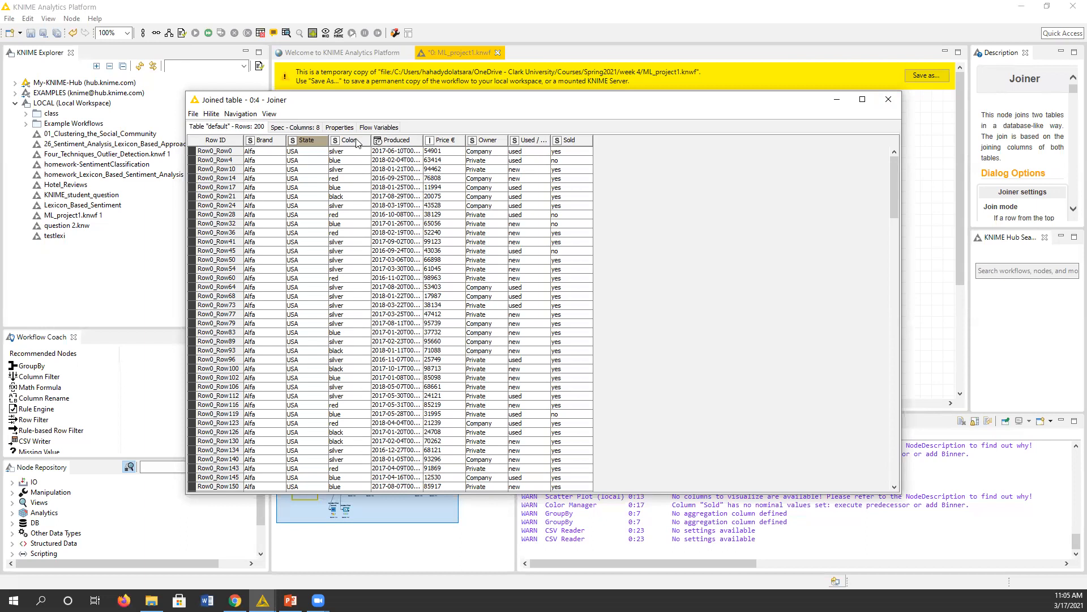
click(887, 102)
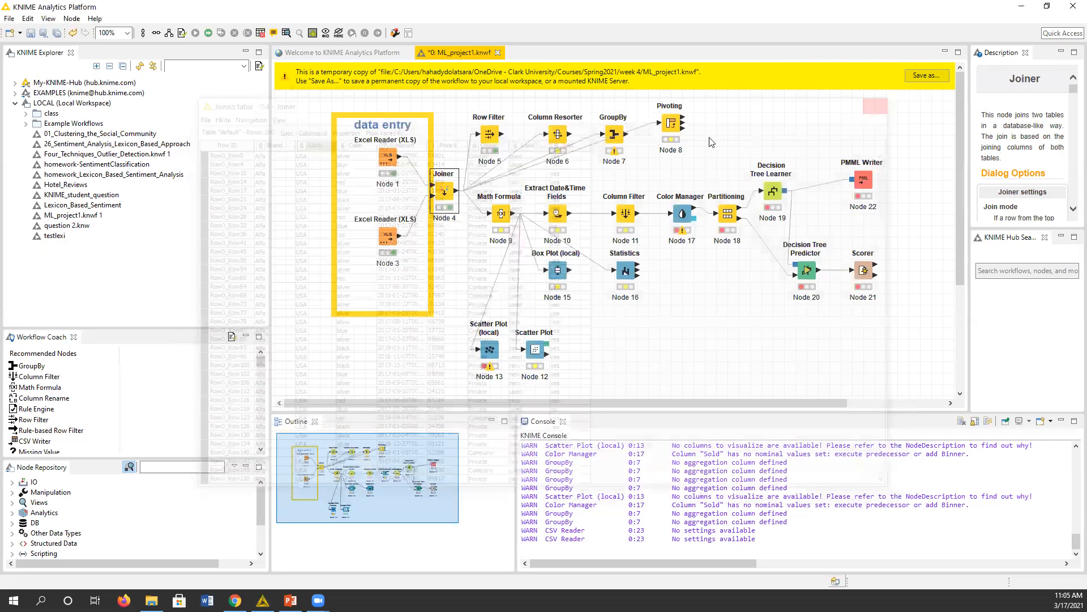
Shift the Column Resorter node slightly, open its configuration, and move the Produced column to first place.
drag(562, 136, 559, 136)
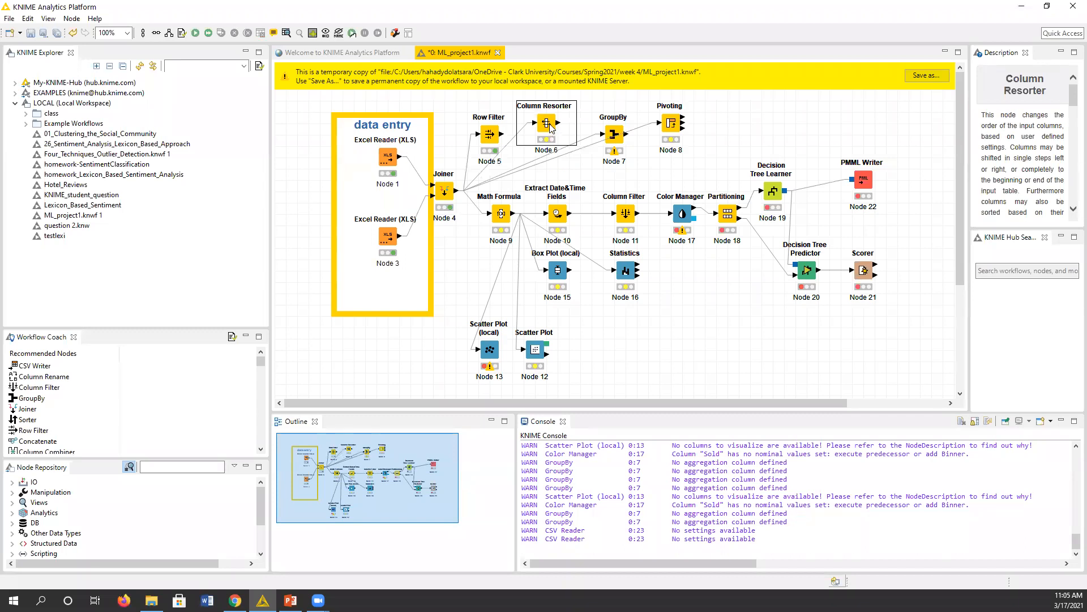
double_click(547, 124)
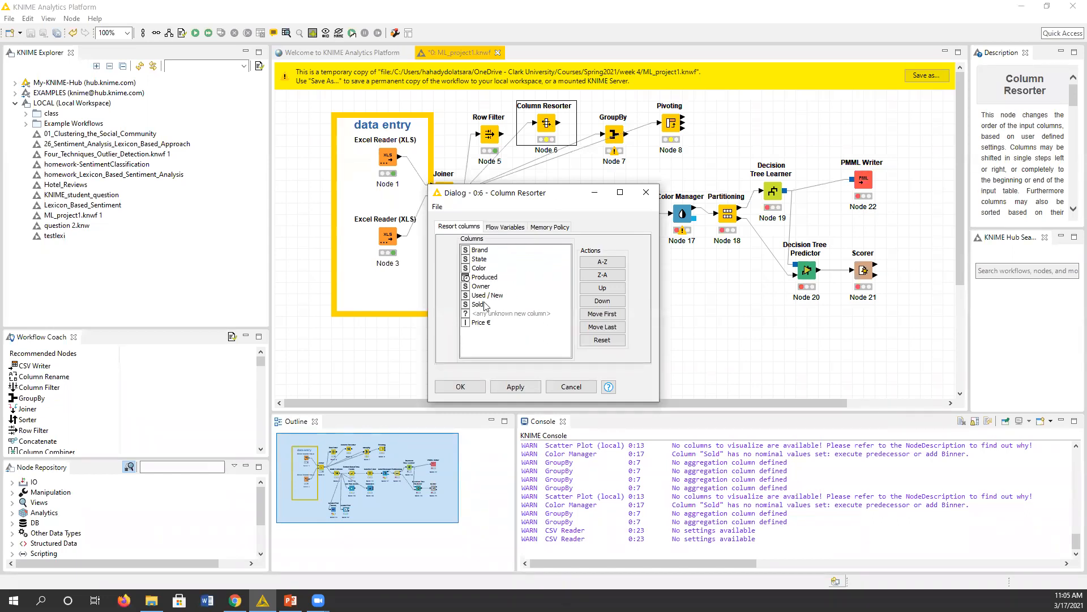
click(492, 277)
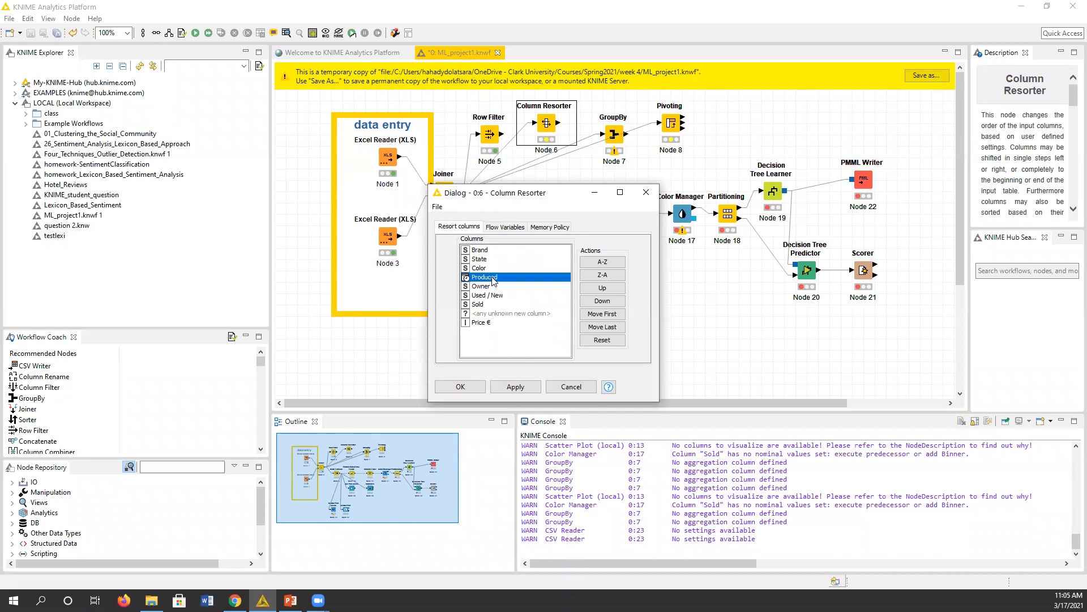
click(497, 259)
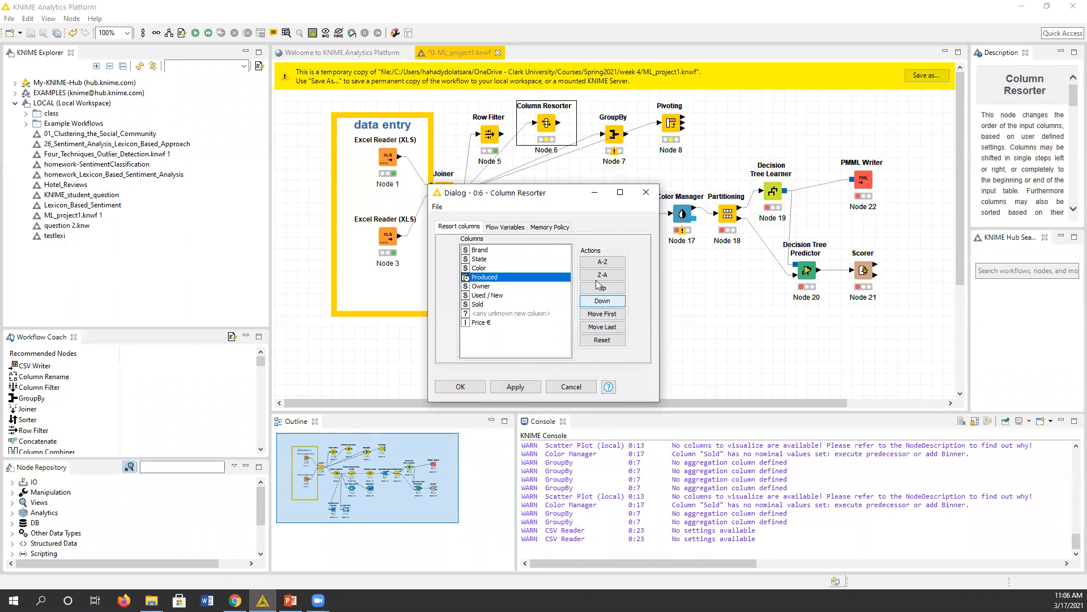
click(613, 290)
click(613, 290)
click(613, 290)
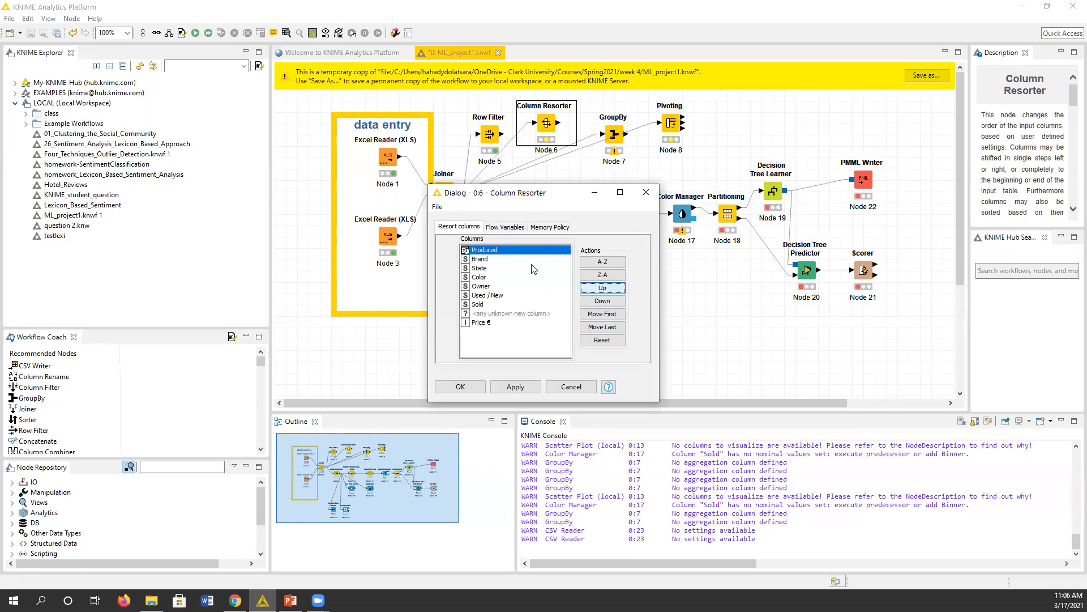
Move the Brand column to the end, place the Sold column after it, and accept the Column Resorter settings.
click(496, 261)
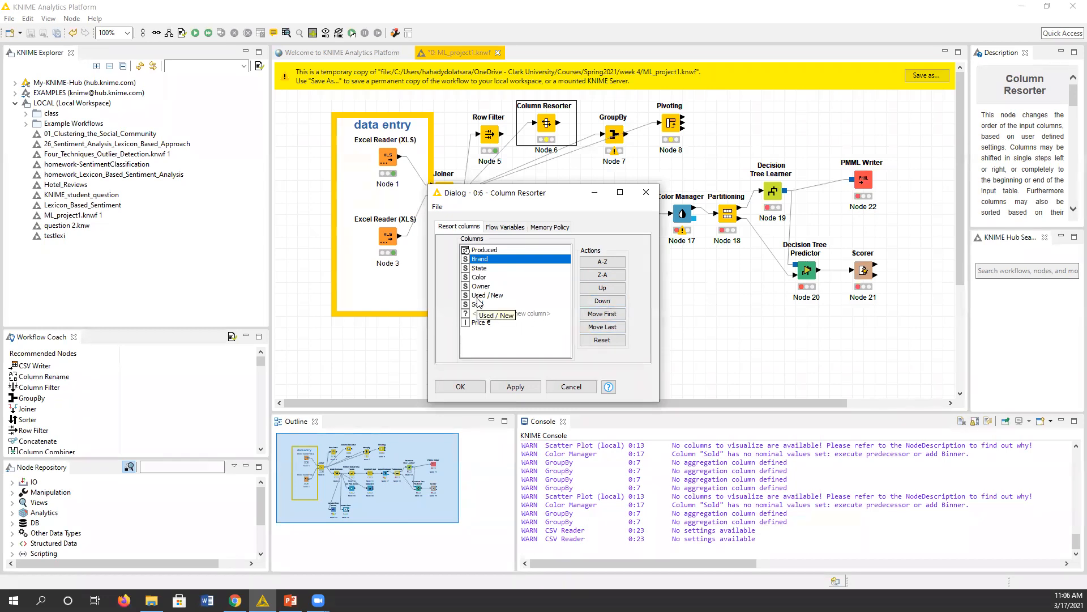
click(604, 327)
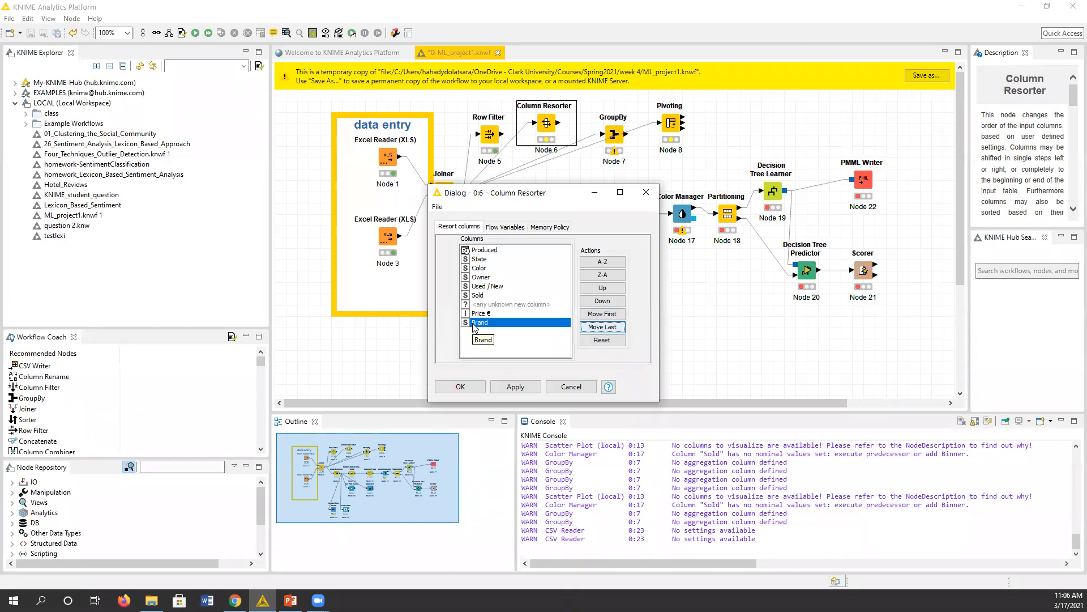
click(484, 296)
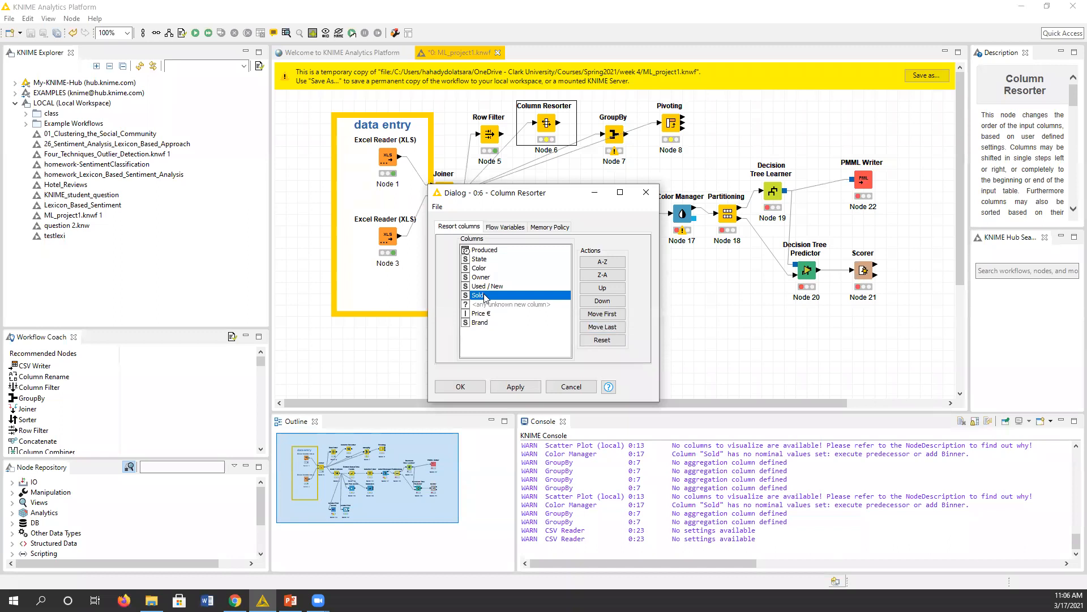
click(615, 301)
click(615, 302)
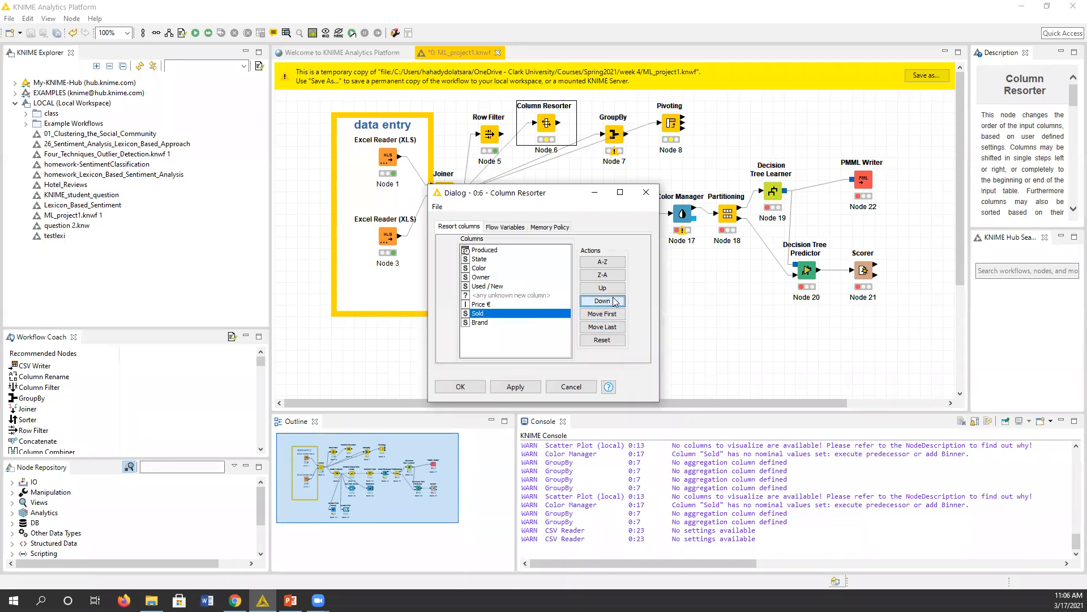
click(615, 301)
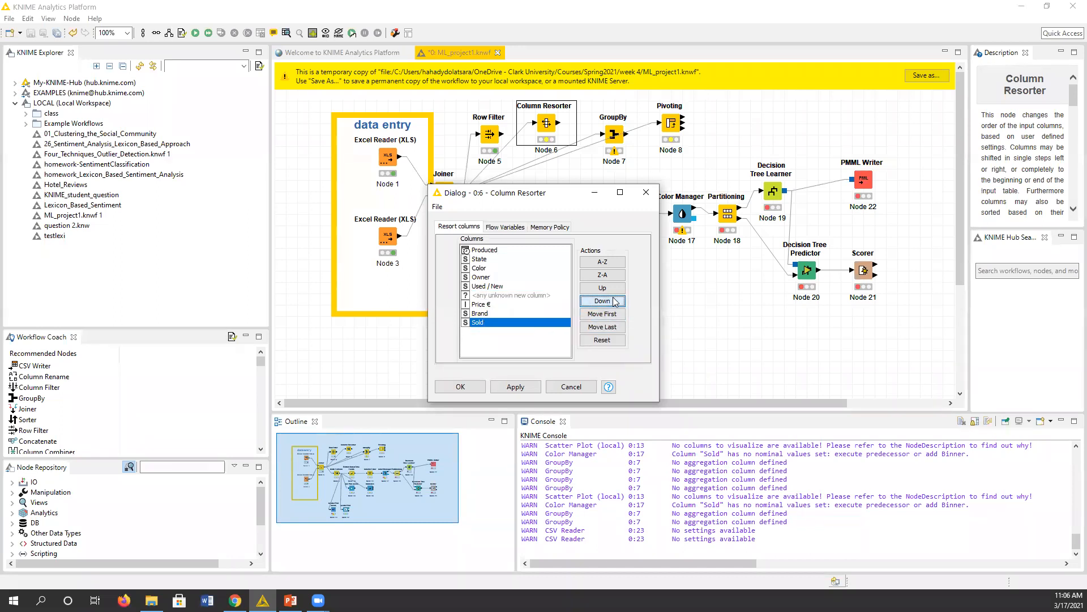
click(460, 387)
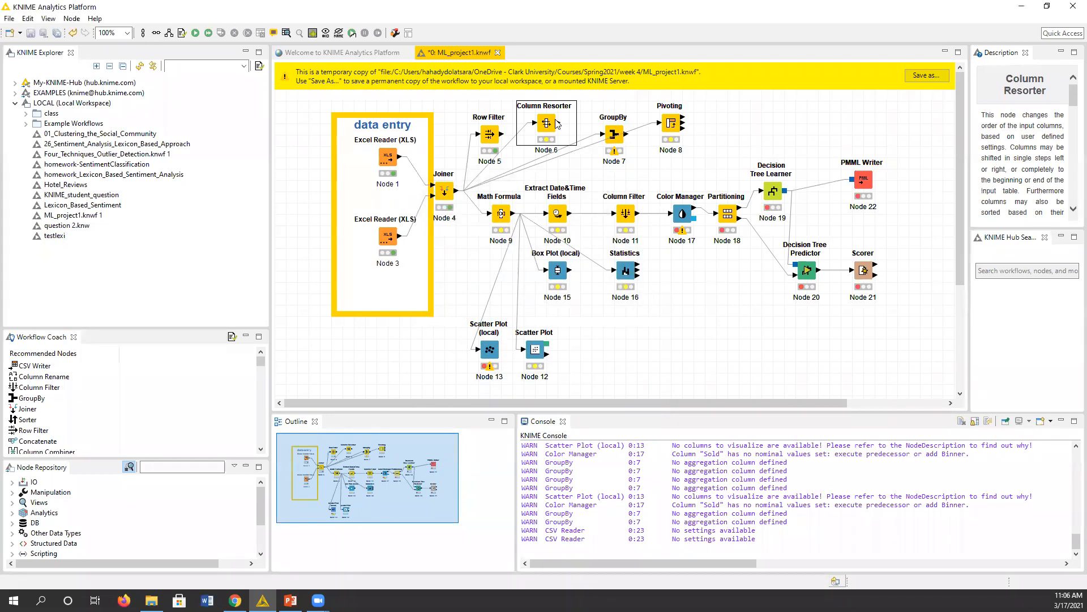
Execute the Column Resorter node, view its output table to check the new column order, and close the table.
right_click(547, 121)
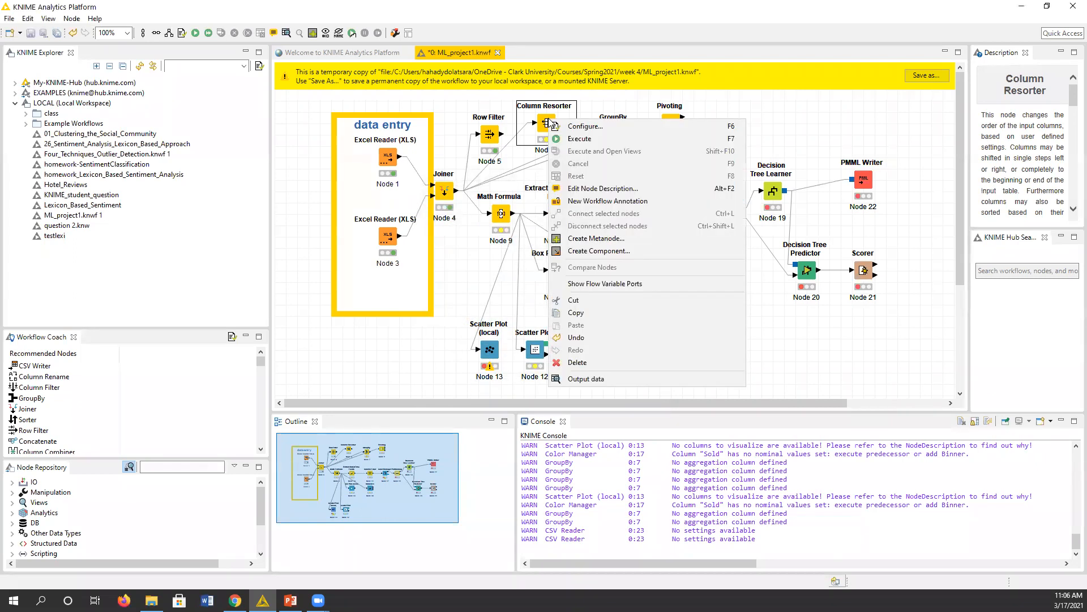
click(582, 139)
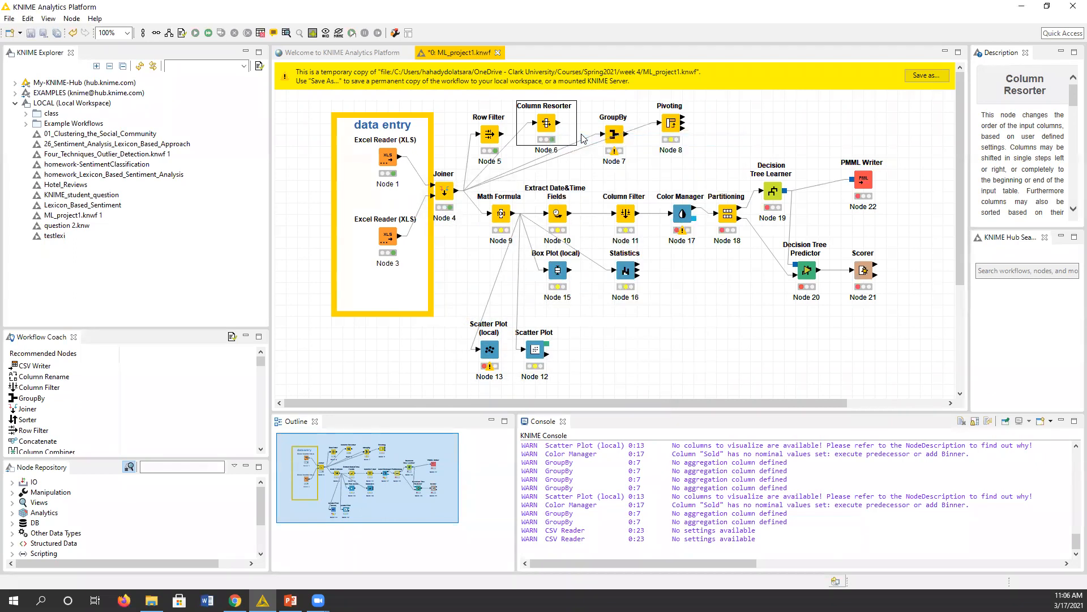
right_click(553, 126)
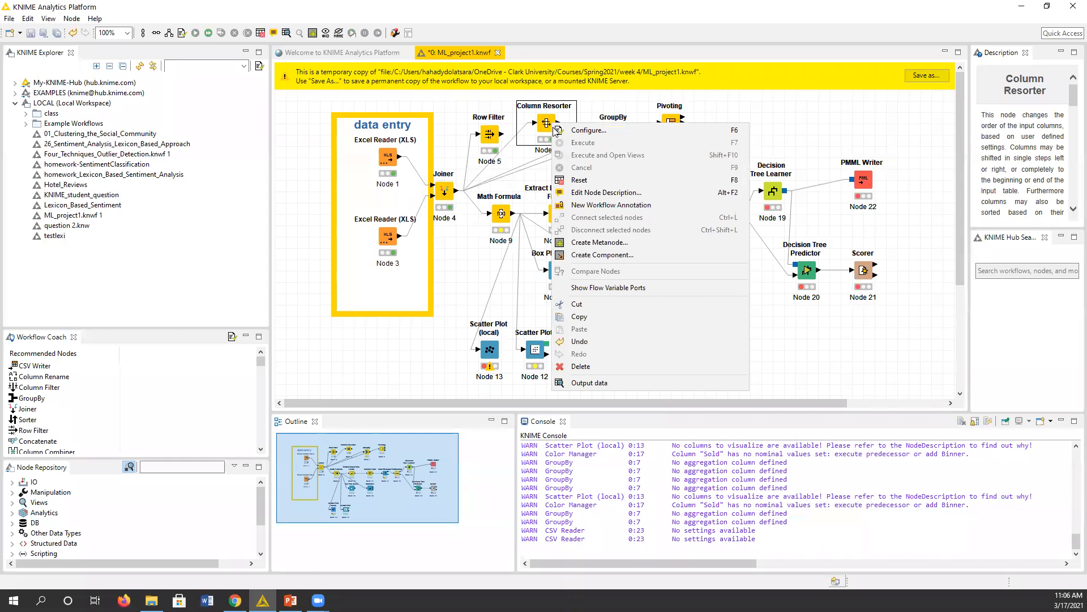
click(598, 384)
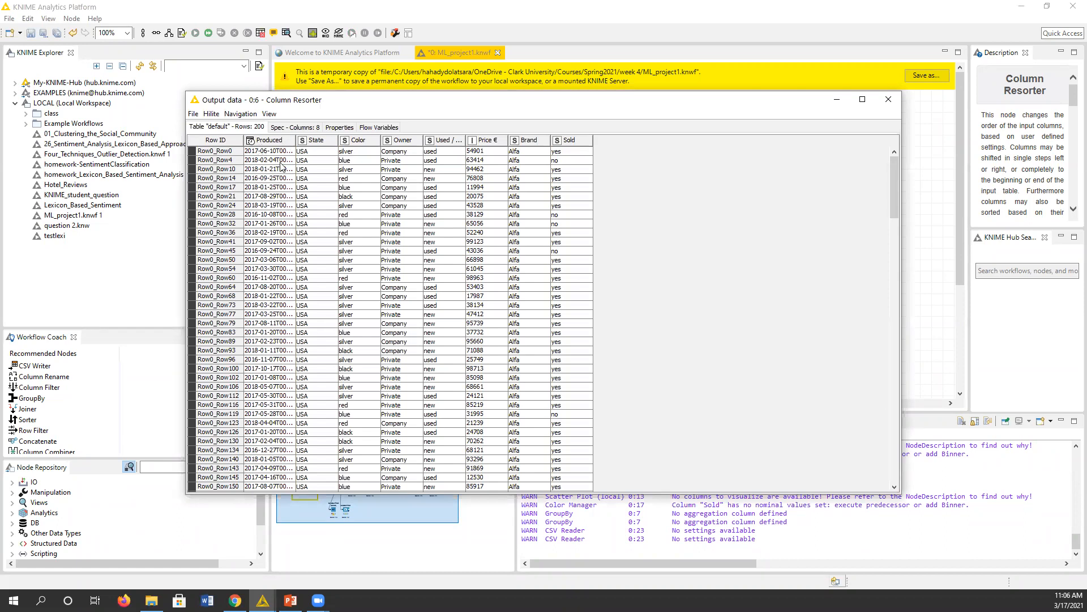
click(890, 99)
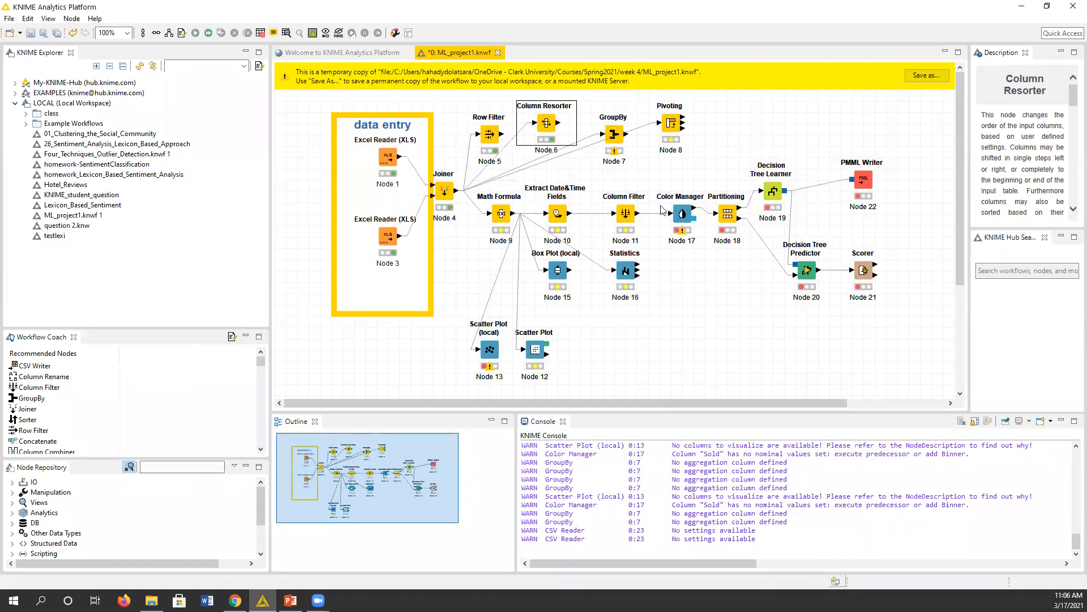
click(618, 133)
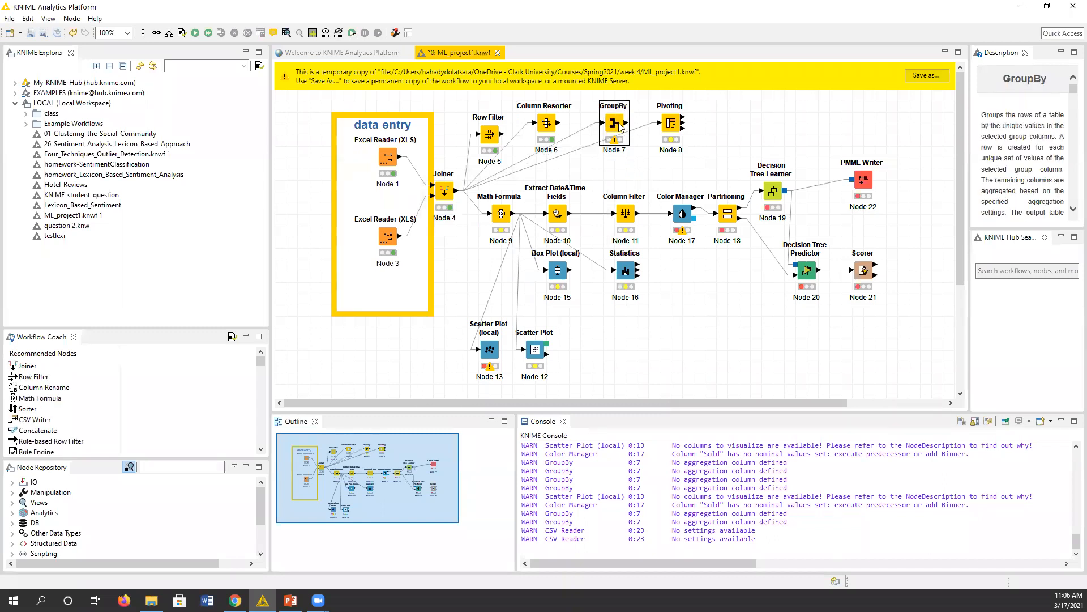
click(668, 126)
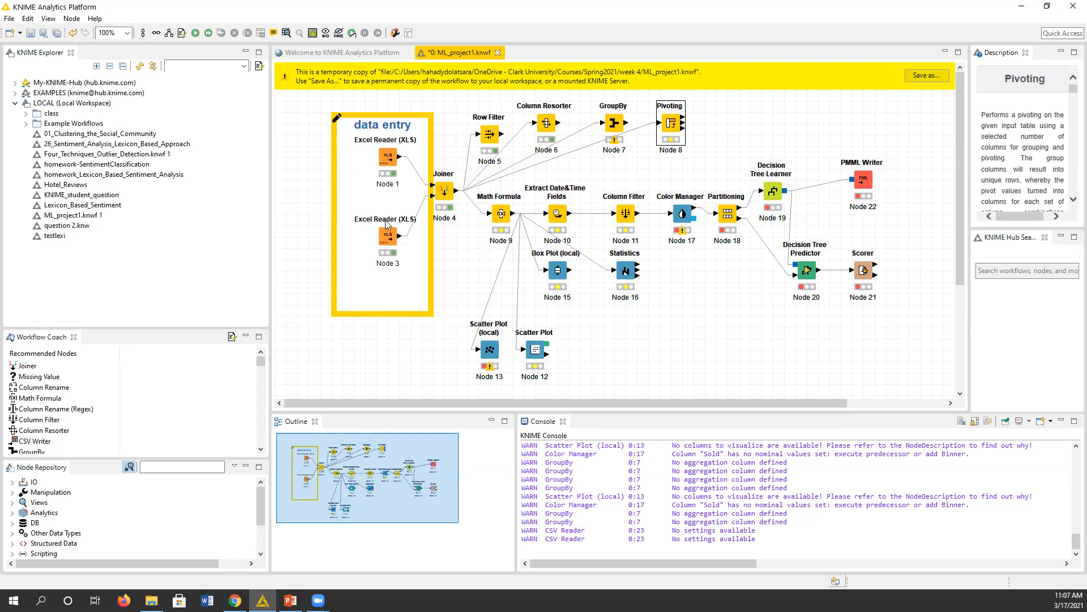
Search the node repository for "exce" and add an Excel Reader (XLS) node below the data entry box.
click(188, 467)
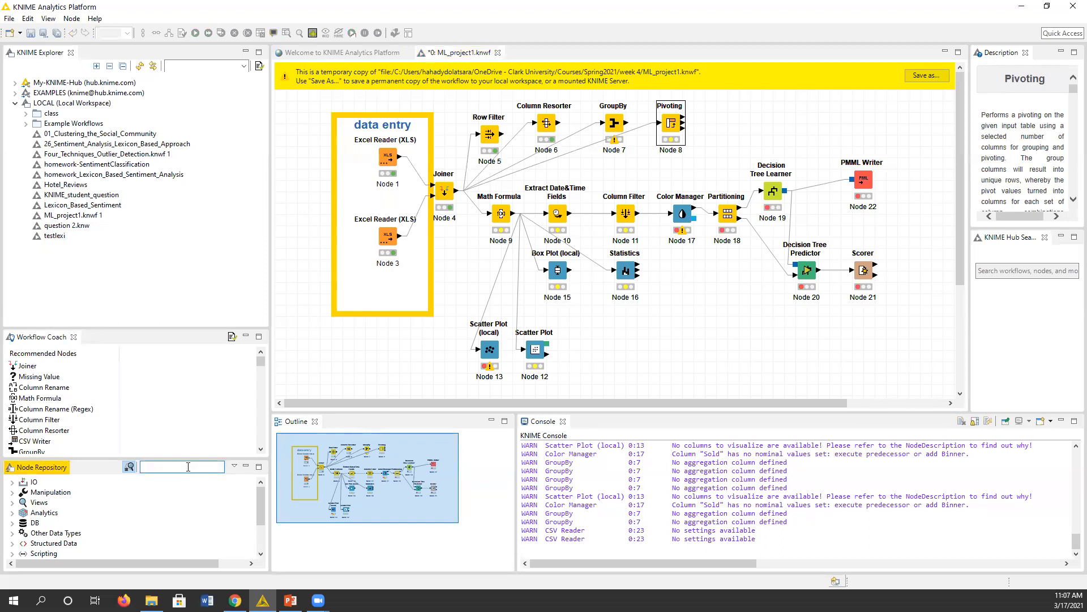
text(exce)
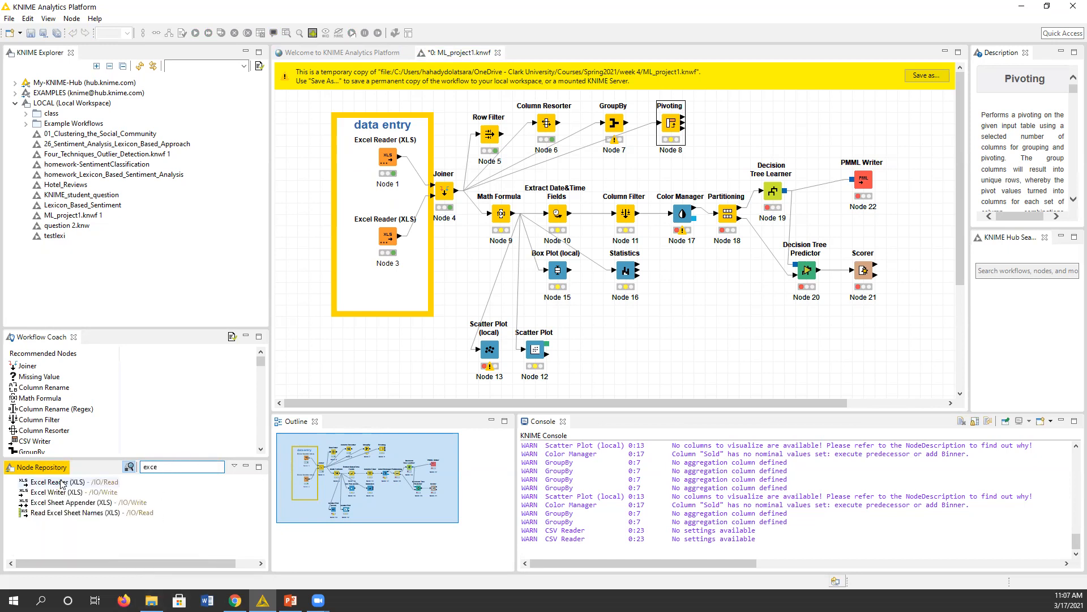
drag(61, 483, 365, 354)
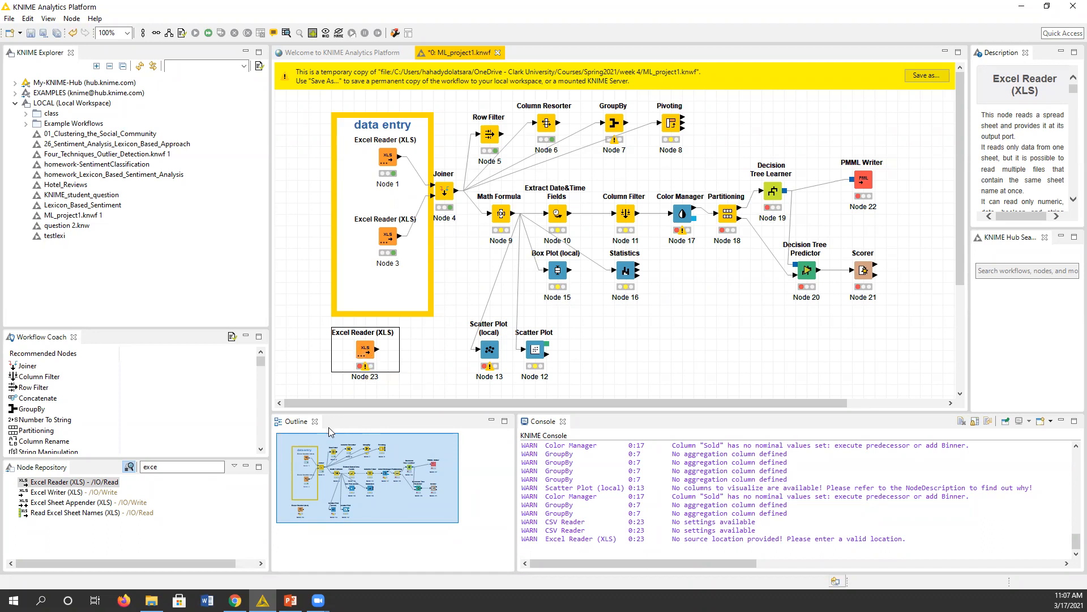
Delete the unconnected Excel Reader (XLS) node below the data entry box.
click(415, 379)
click(368, 354)
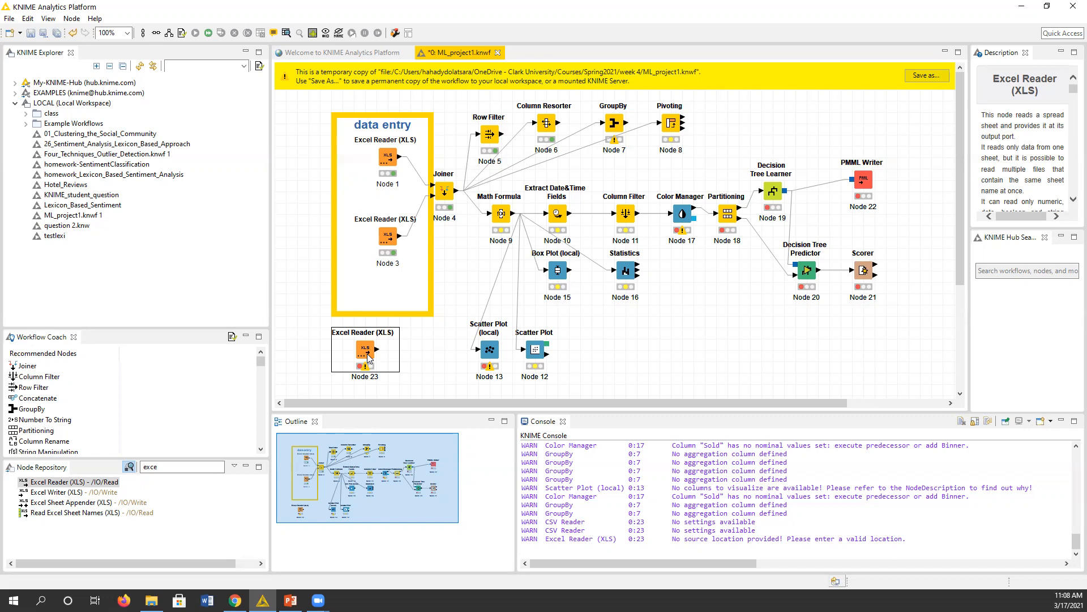
key(Delete)
click(590, 308)
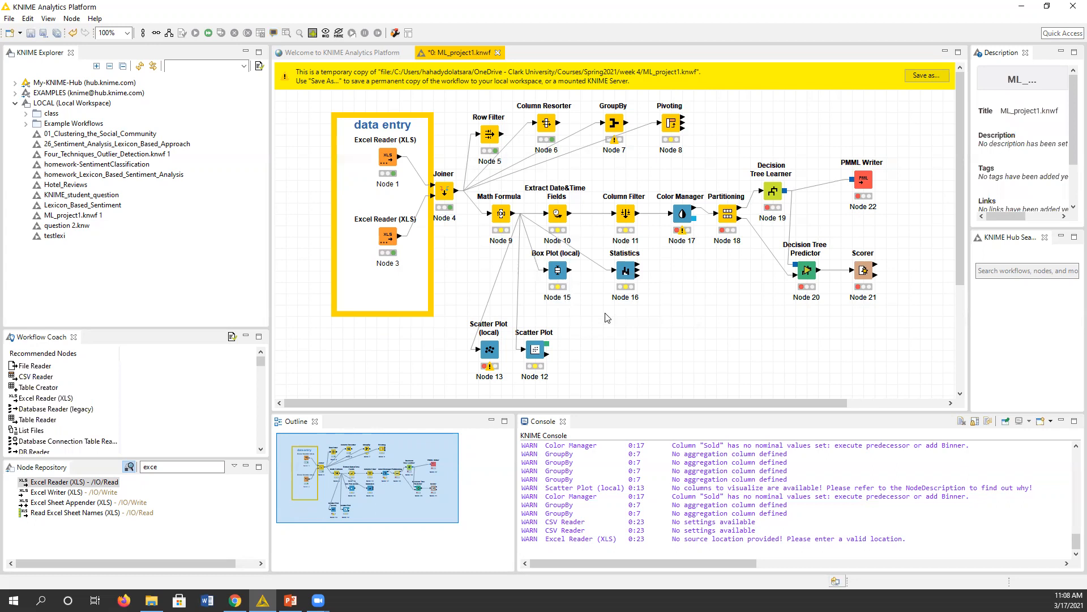
Configure the GroupBy node by clearing its group columns, adding Brand and Color as group columns, and accepting the settings.
click(613, 124)
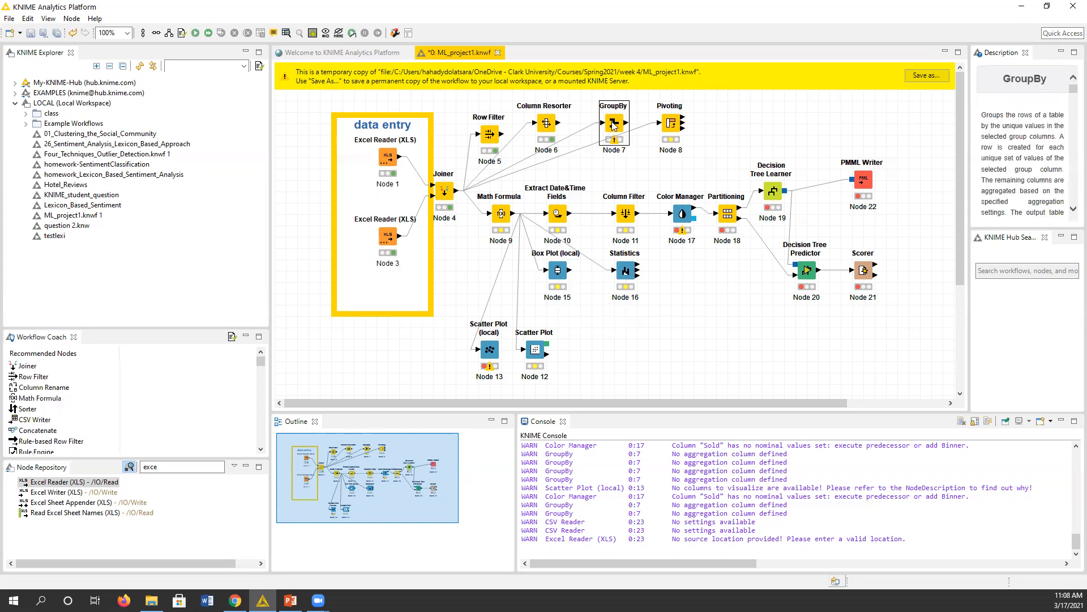
double_click(614, 124)
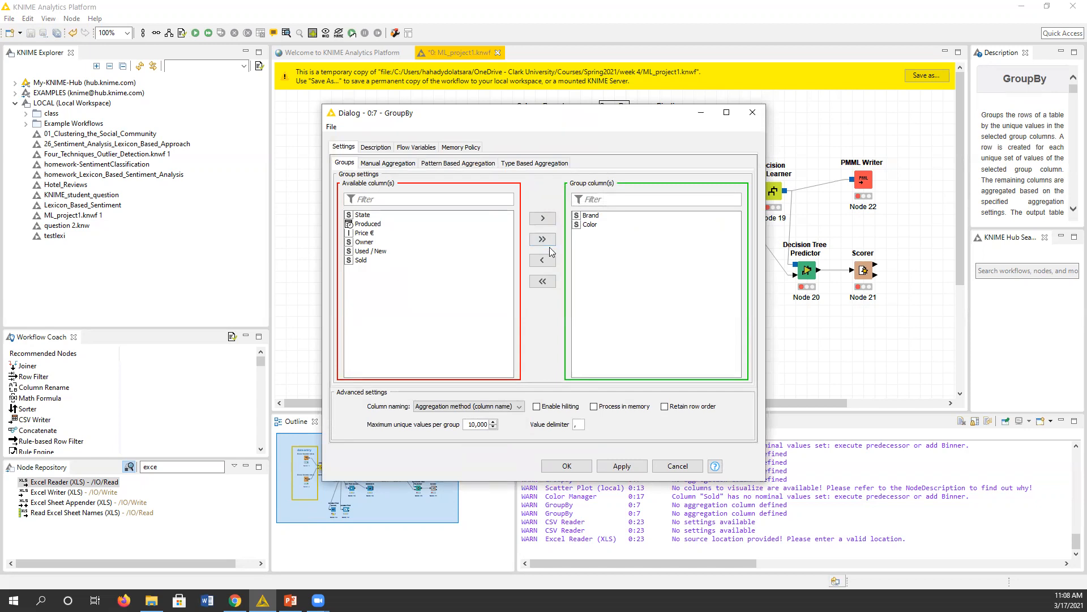
click(550, 282)
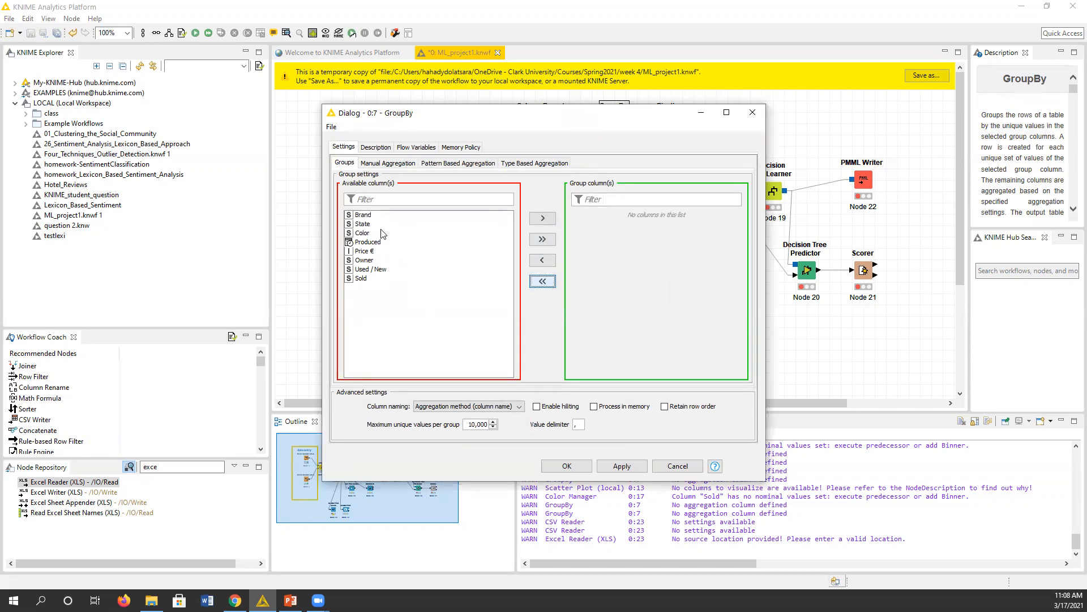
click(367, 215)
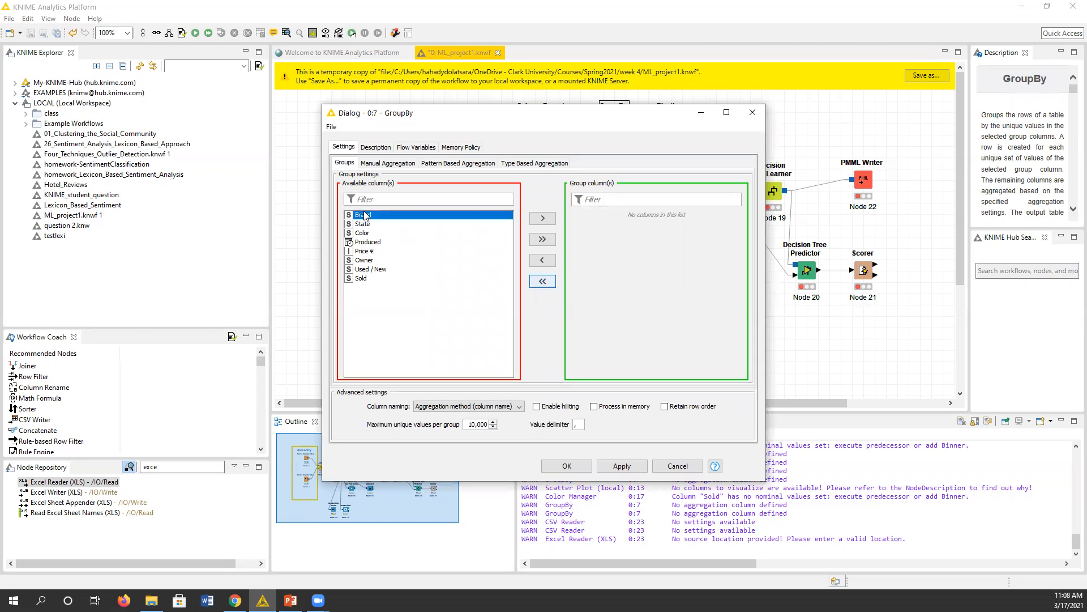
click(542, 218)
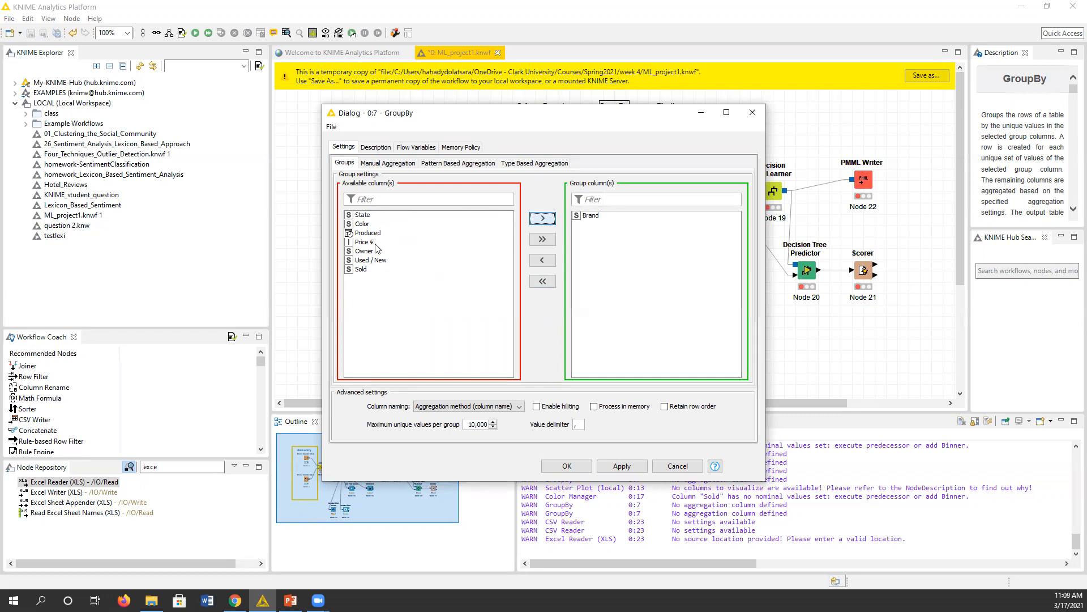
click(365, 225)
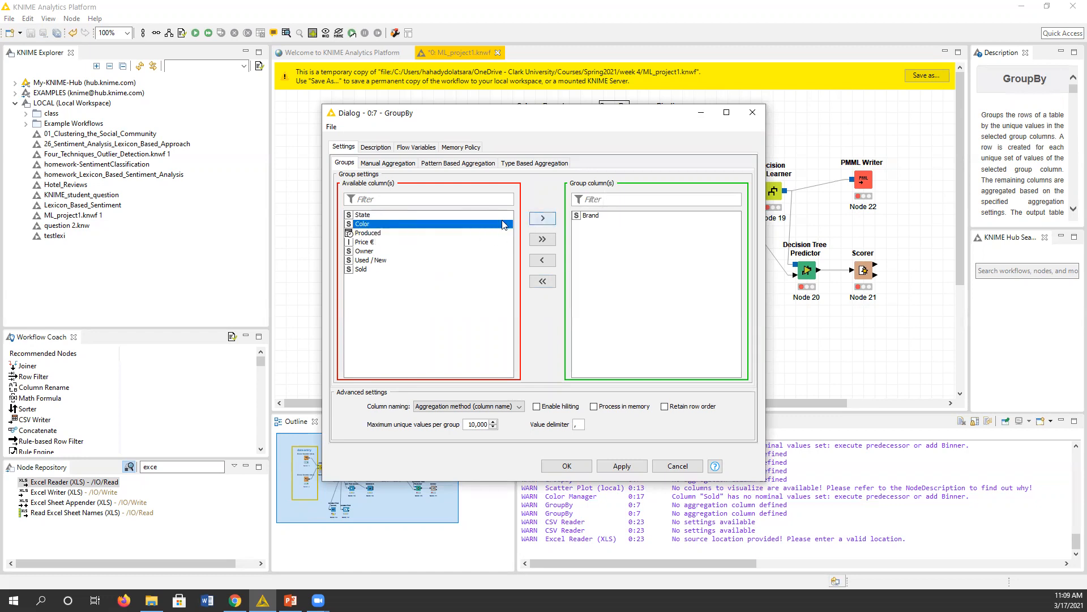
click(543, 218)
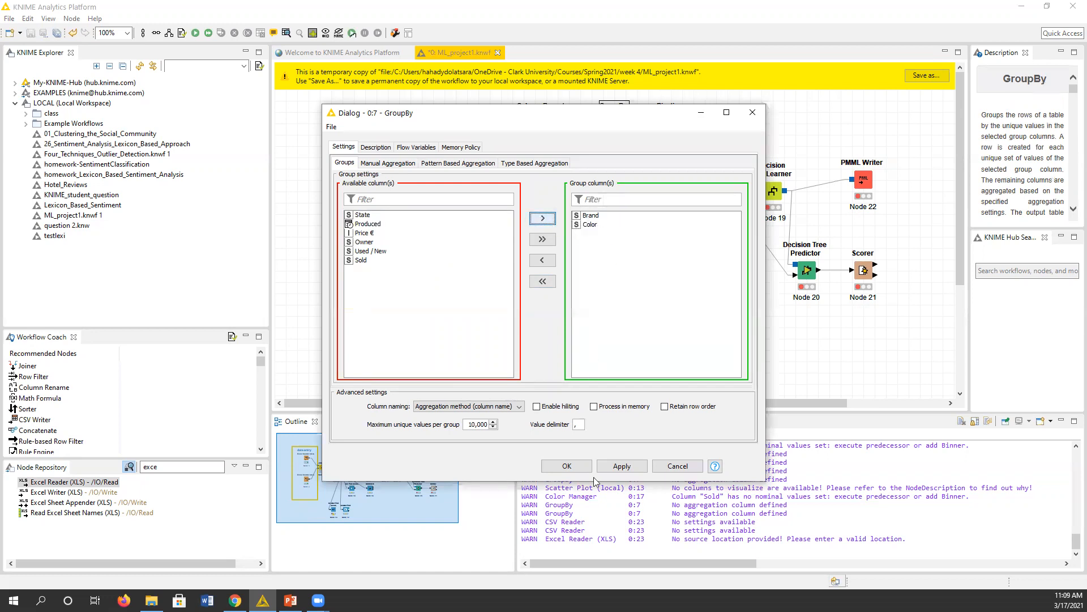
click(566, 466)
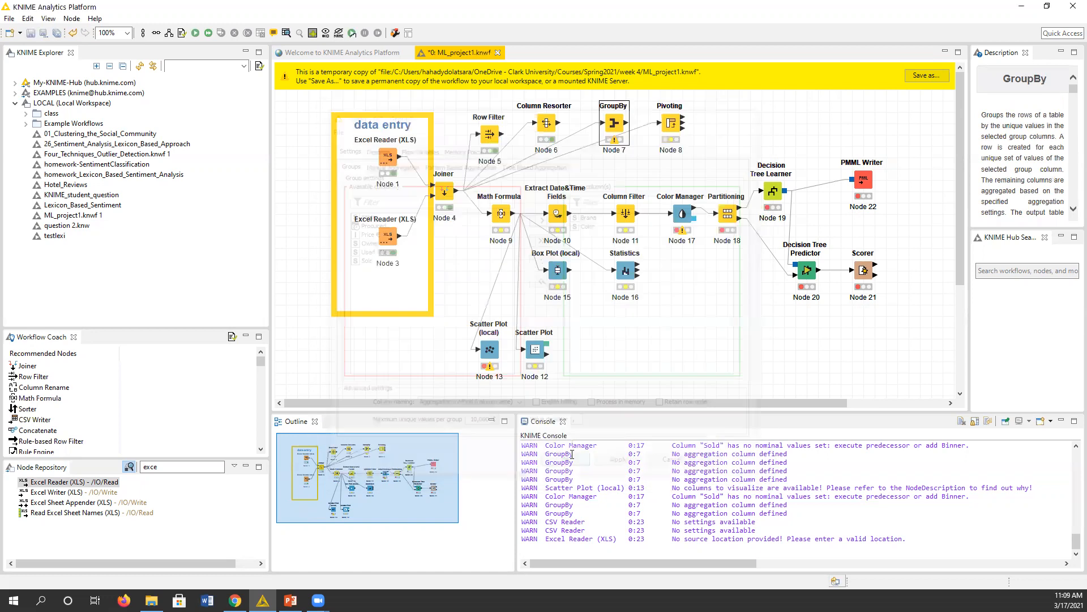
Execute the GroupBy node, view its group table of brand and color combinations, and close the table.
right_click(616, 123)
click(646, 143)
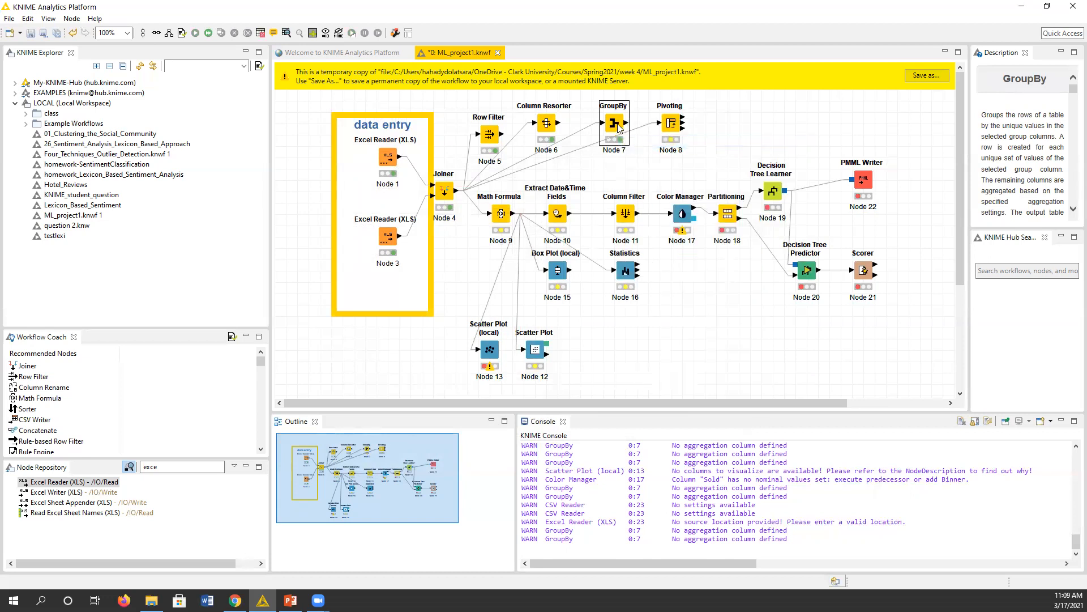
right_click(619, 127)
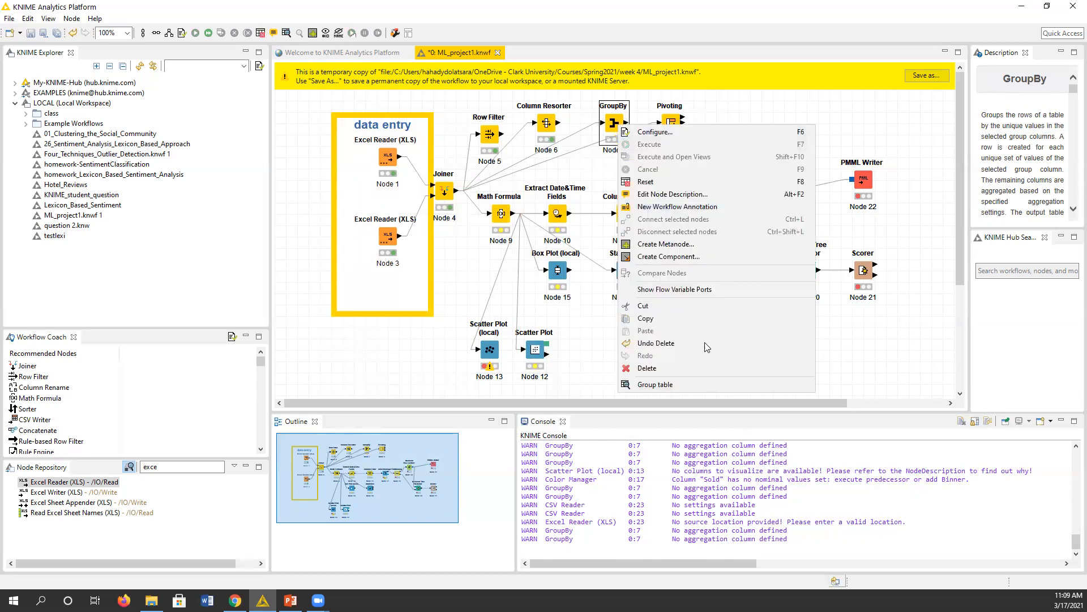
click(703, 385)
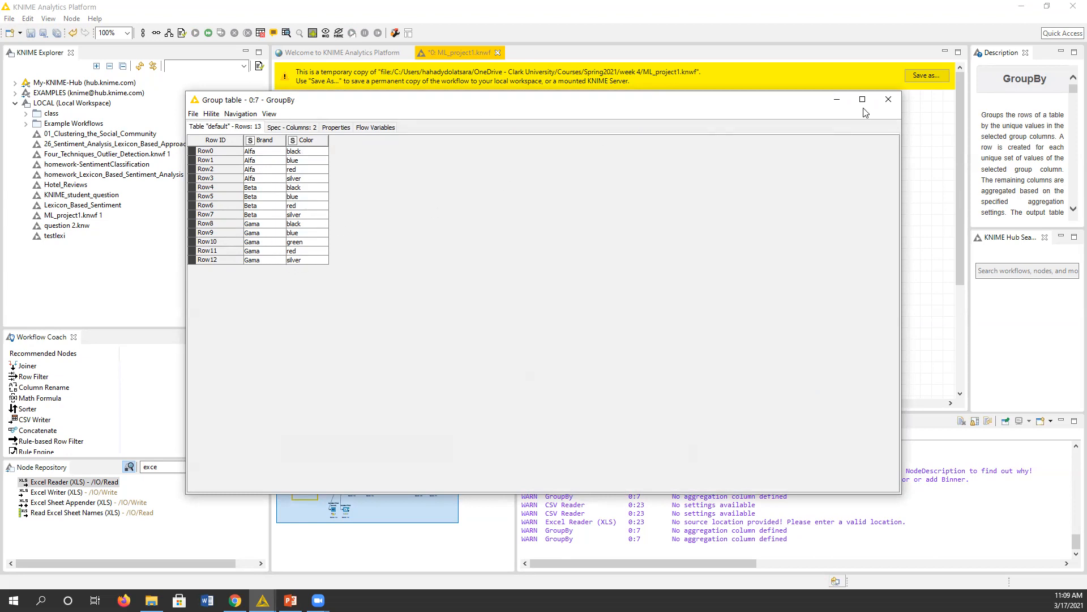
click(888, 99)
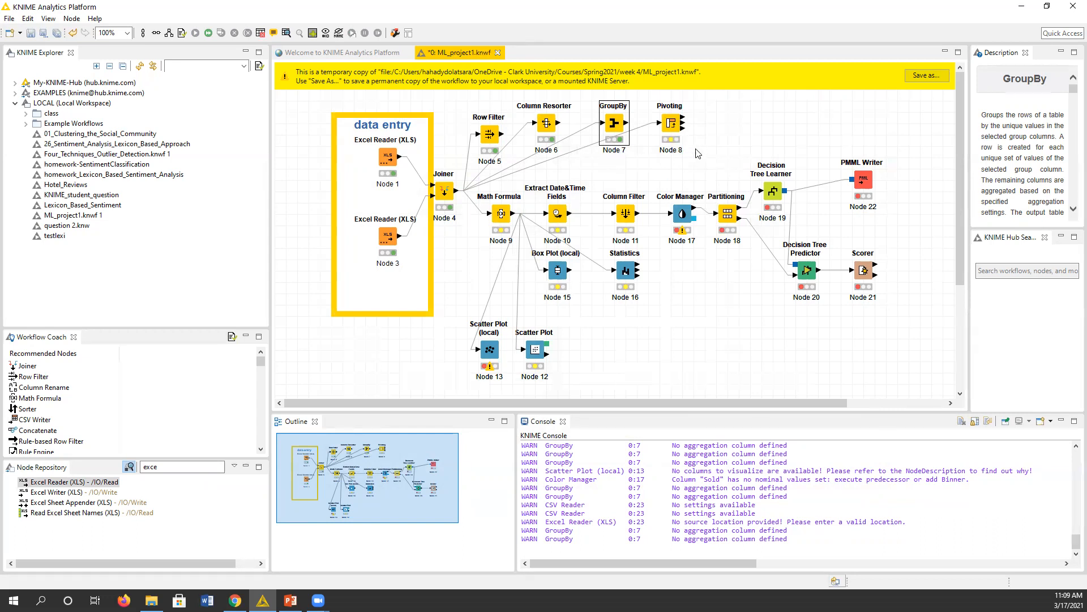
Open the Pivoting node's configuration, remove Brand from the group columns, and add Brand back as the group column.
double_click(671, 124)
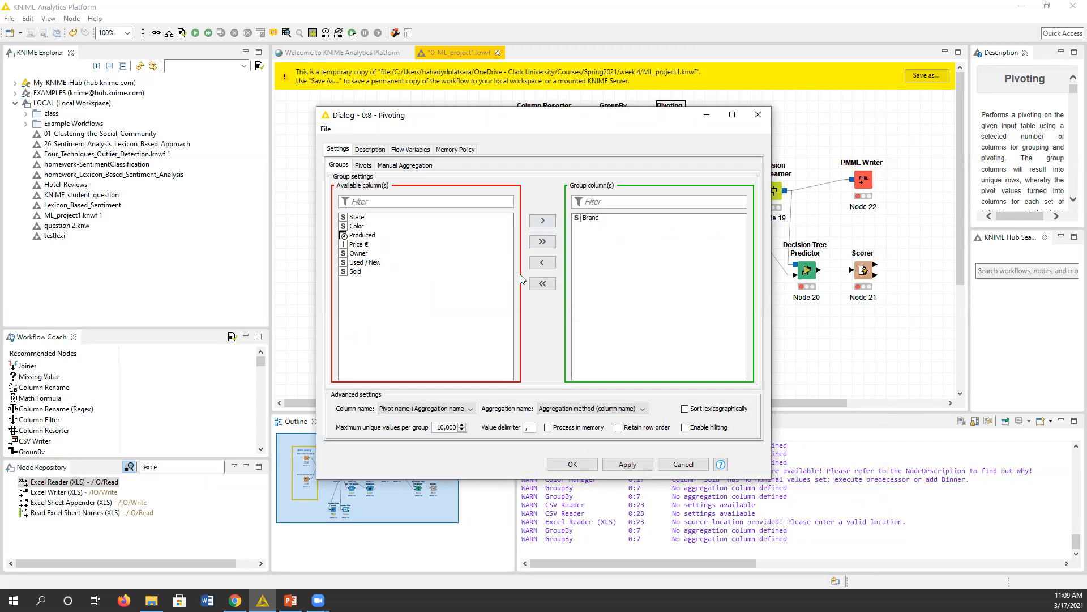
click(546, 263)
click(584, 218)
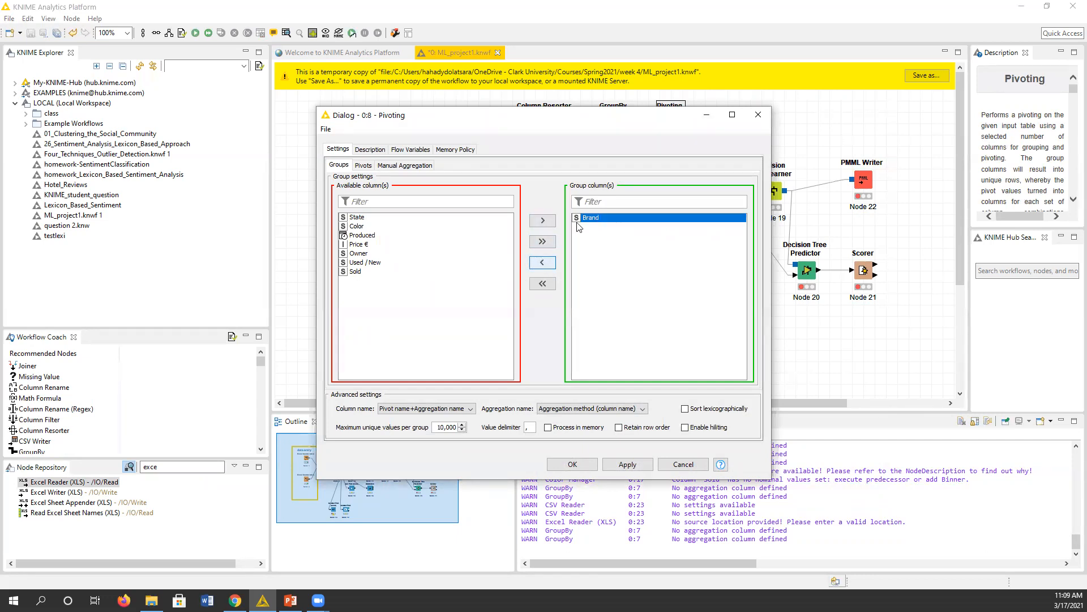
click(545, 263)
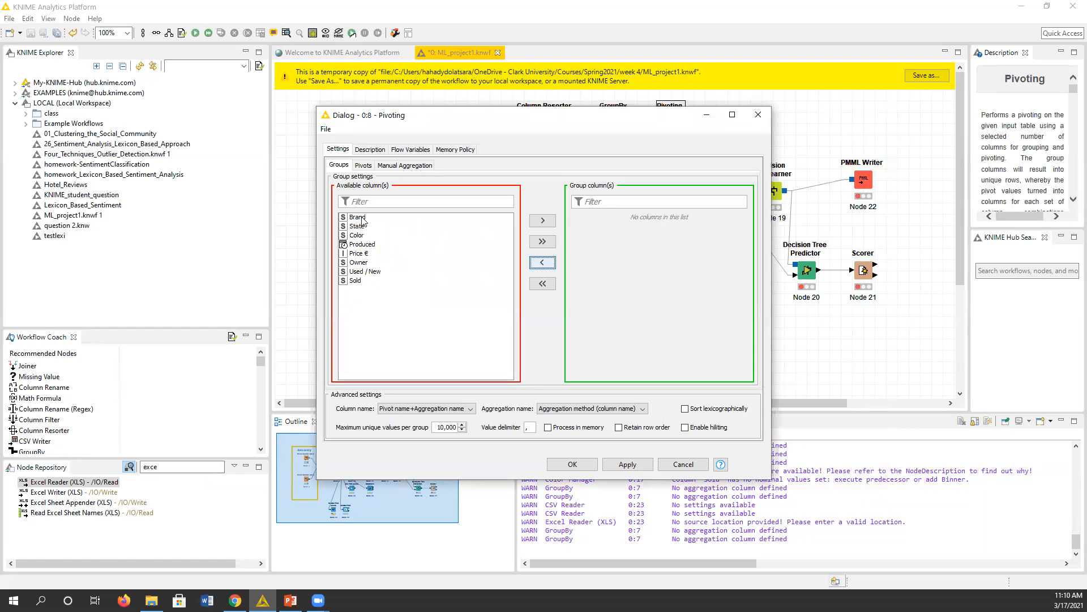
click(363, 219)
click(542, 220)
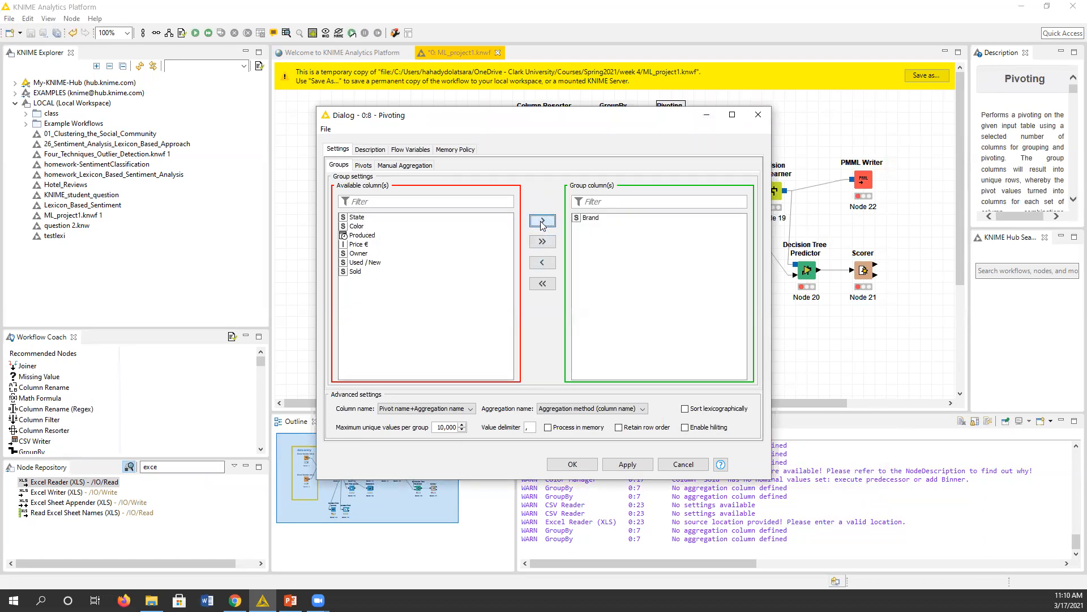
Review the Pivoting node's pivot column, aggregation methods and column naming, keep Median for Price €, and accept the settings.
click(369, 150)
click(338, 149)
click(362, 165)
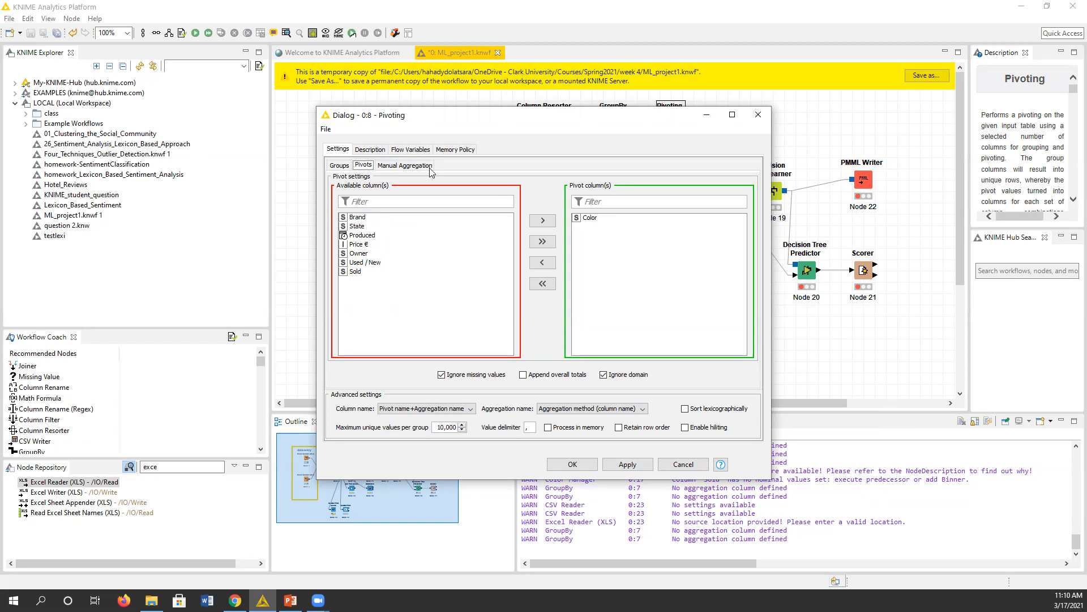
click(415, 168)
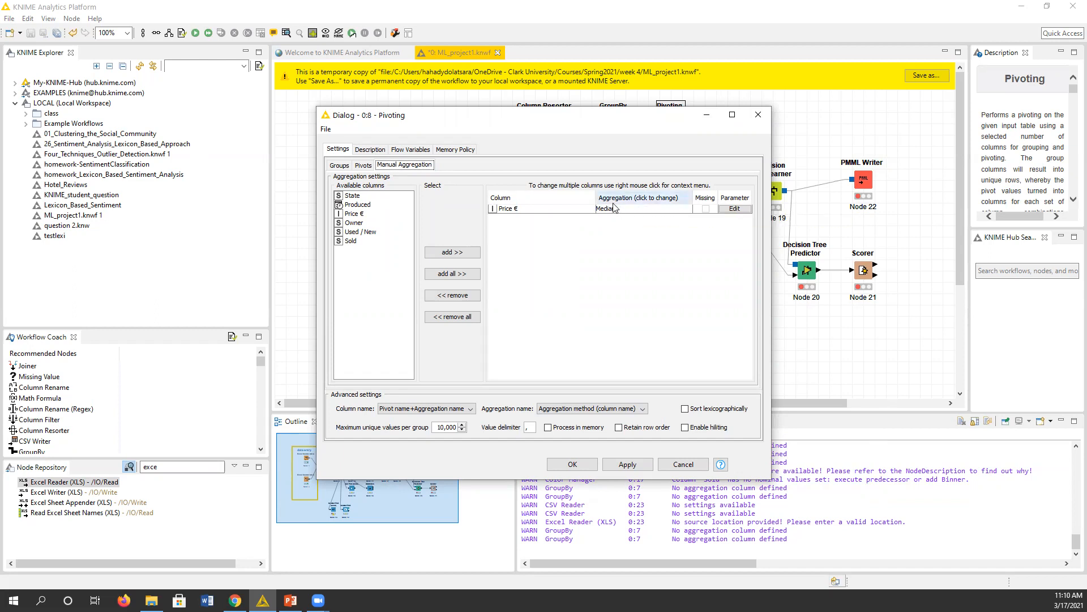
click(656, 207)
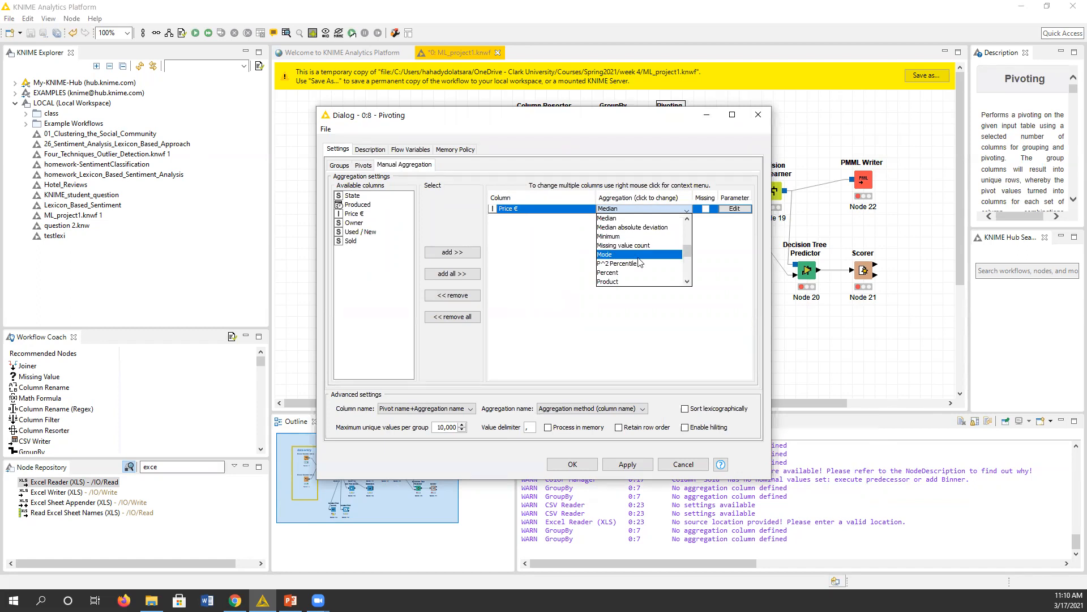
scroll(653, 257, up, 2)
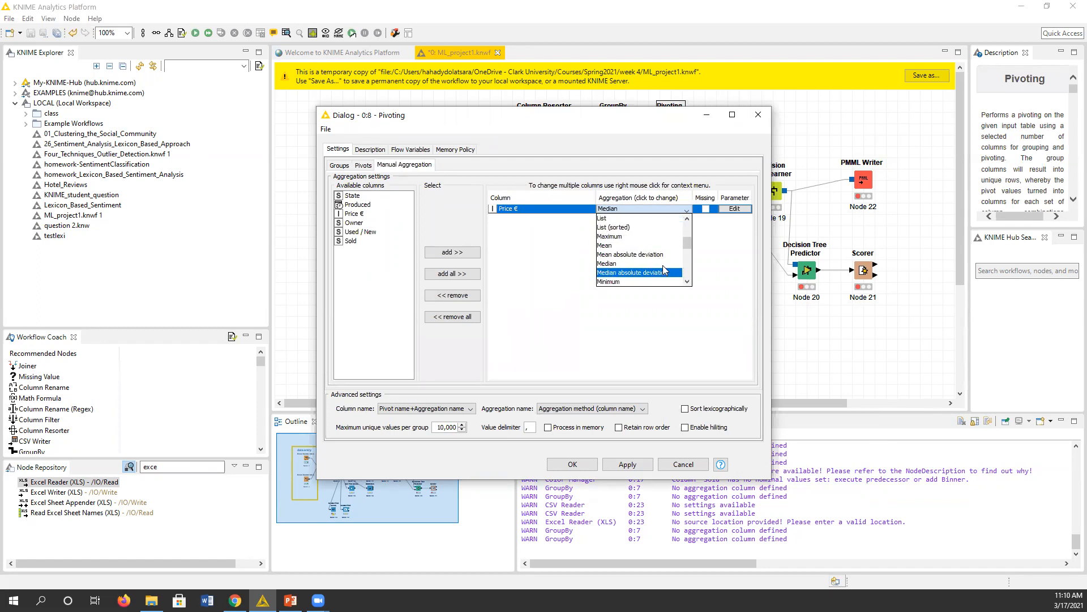
click(672, 157)
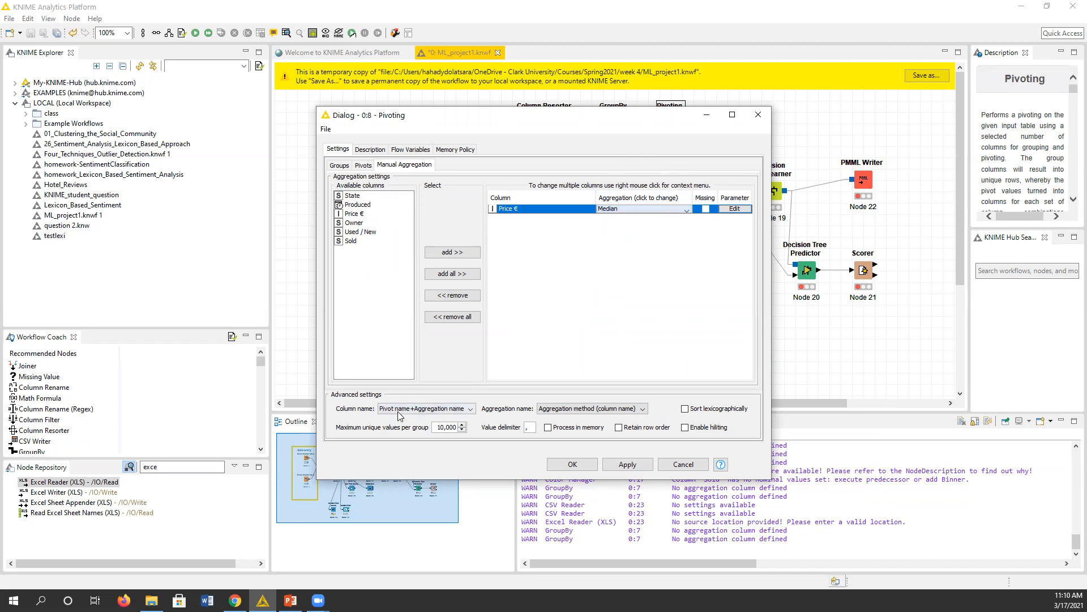
click(442, 410)
click(442, 413)
click(560, 465)
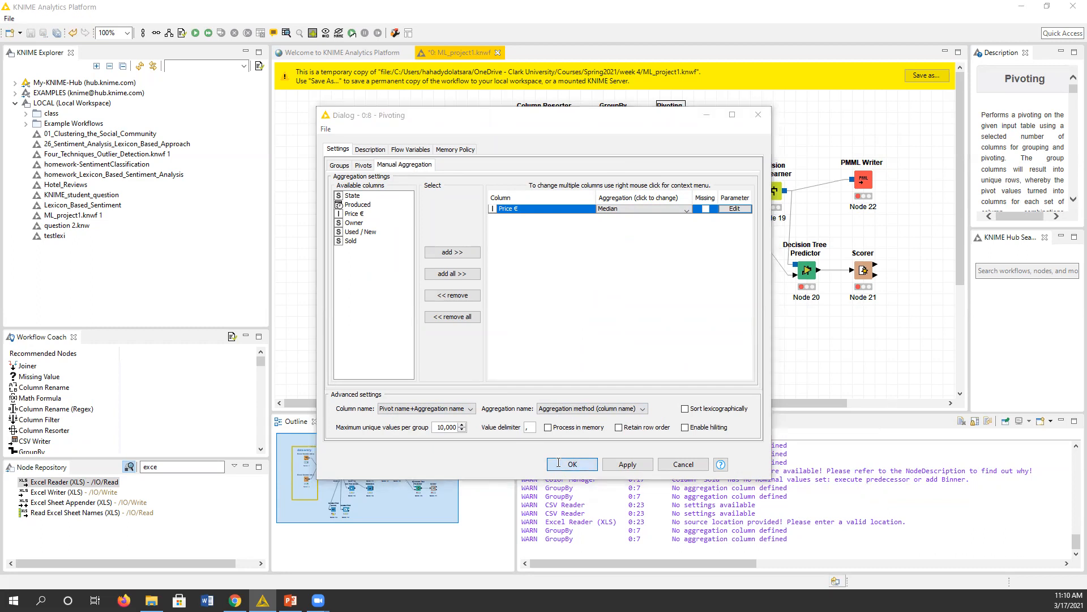
Execute the Pivoting node, view its pivot table with the color columns widened to show their full headers, and close the table.
right_click(670, 122)
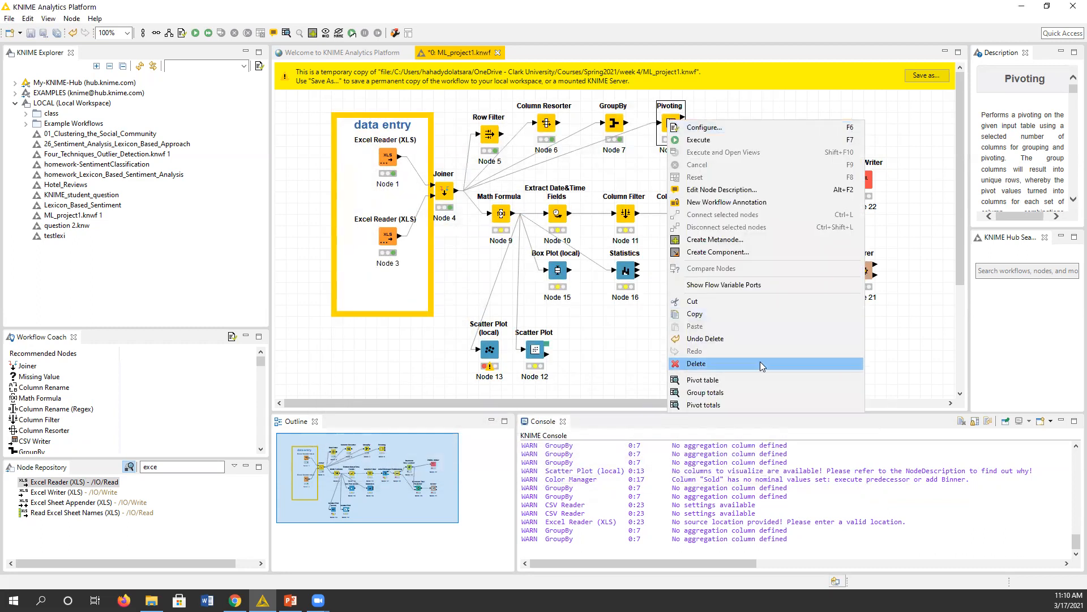
click(720, 140)
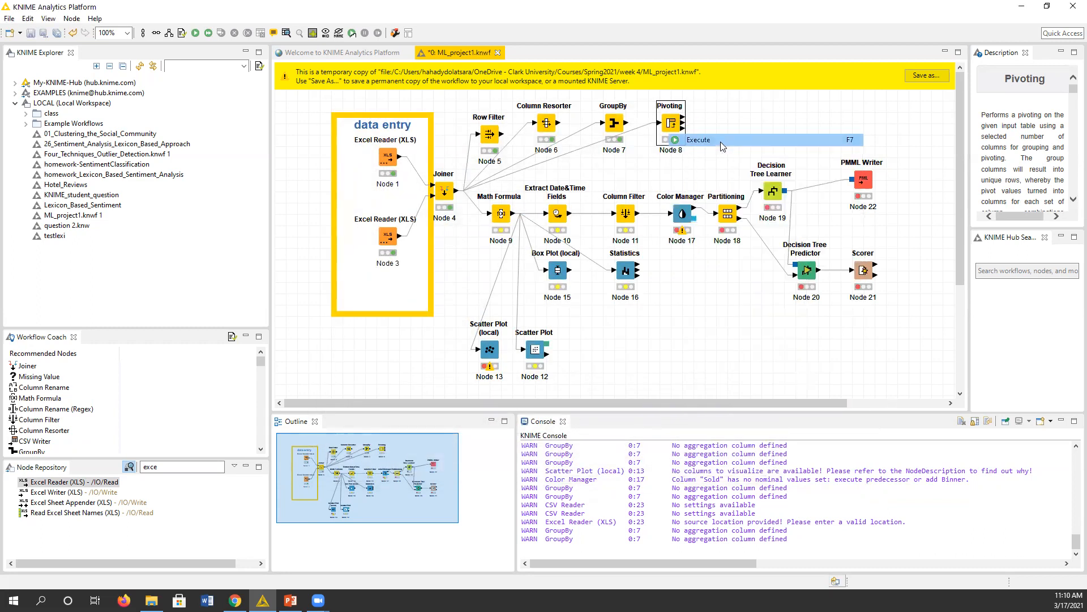
right_click(672, 123)
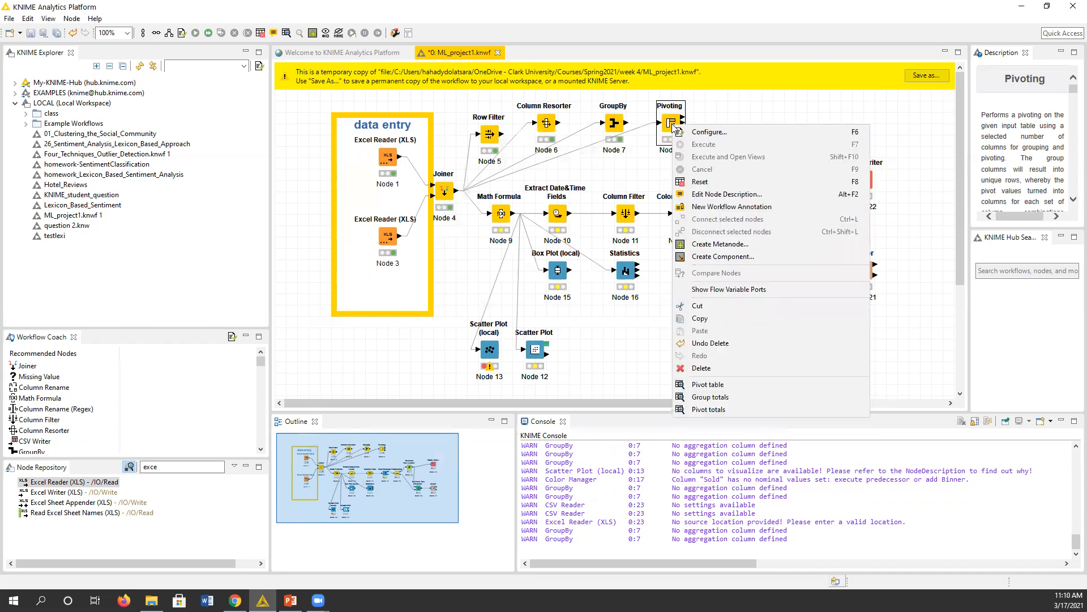
click(714, 385)
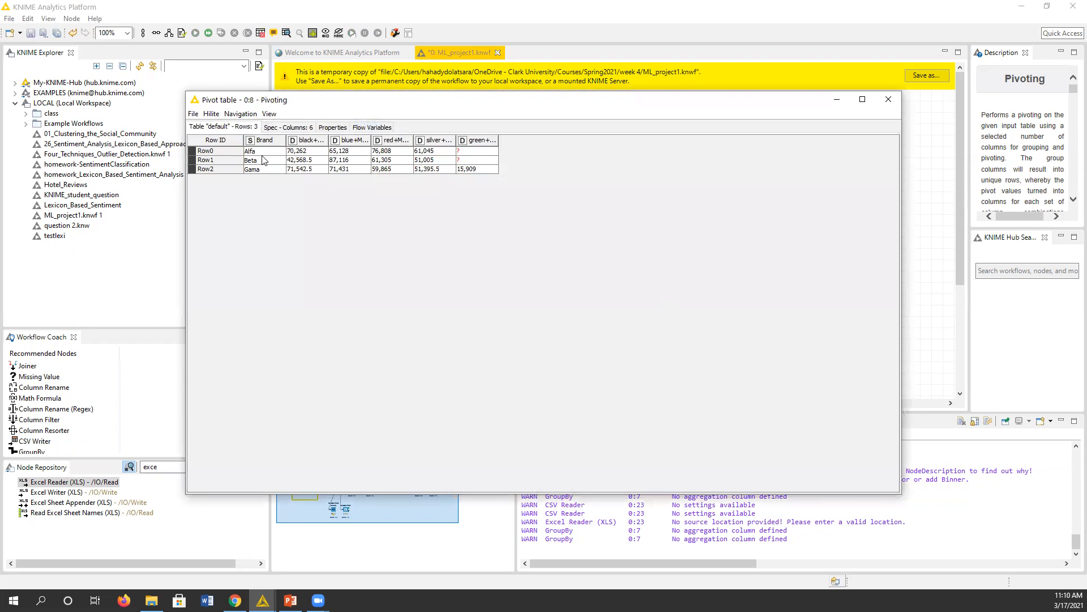
drag(329, 138, 485, 139)
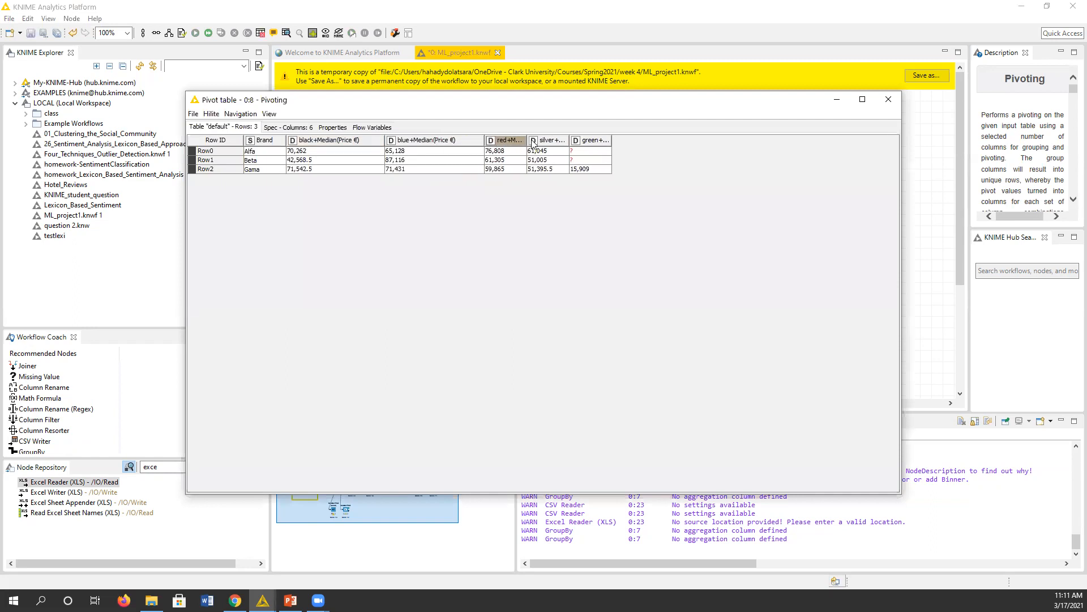
drag(526, 140, 786, 140)
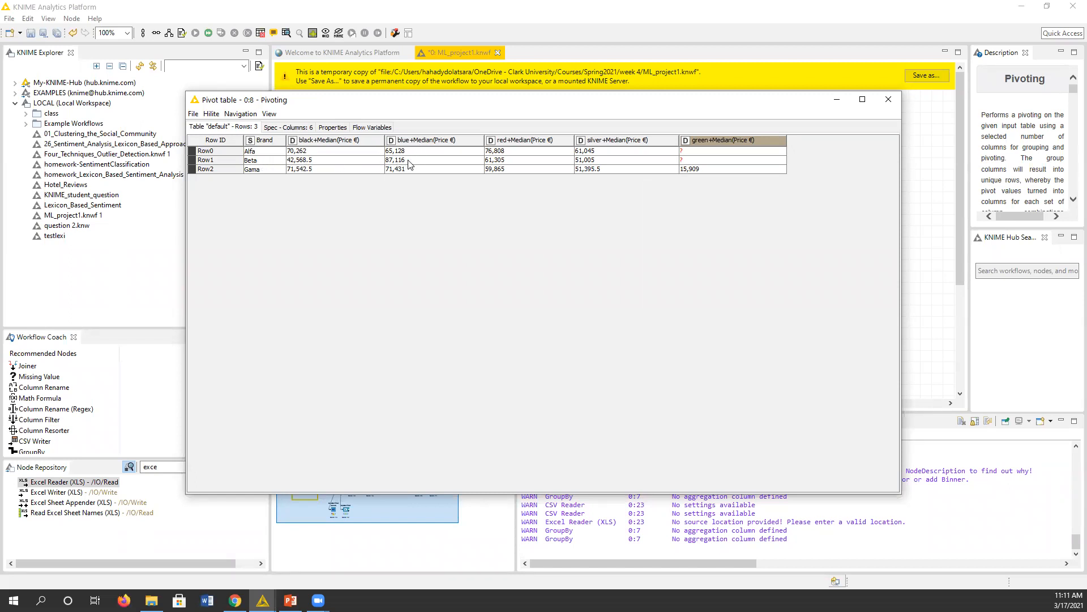
click(888, 100)
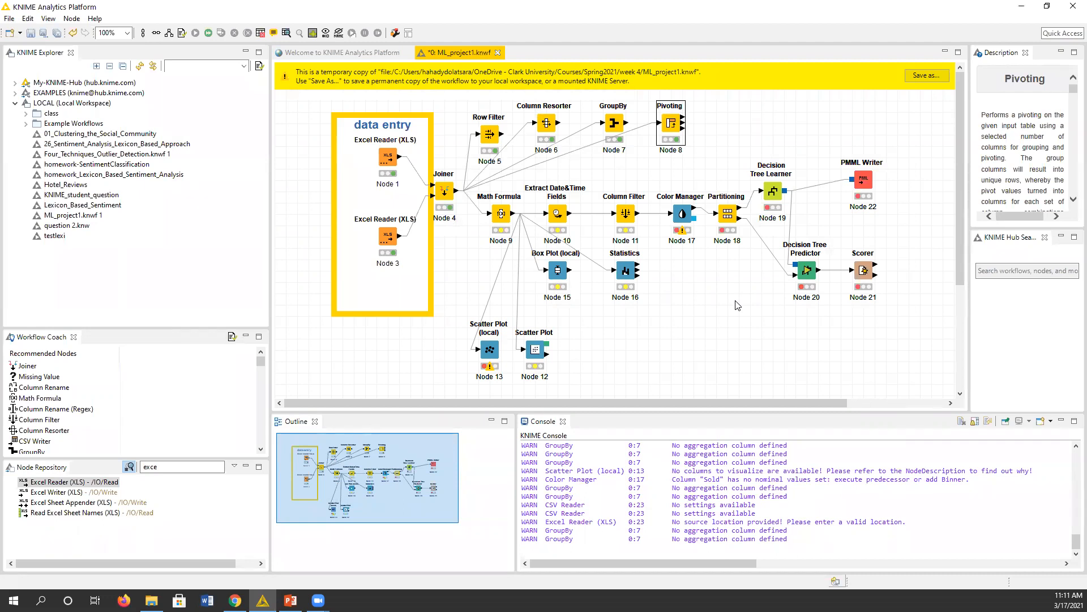
Review the Pivoting node's group column, pivot column and Price € aggregation settings, and close the configuration without changing anything.
double_click(675, 123)
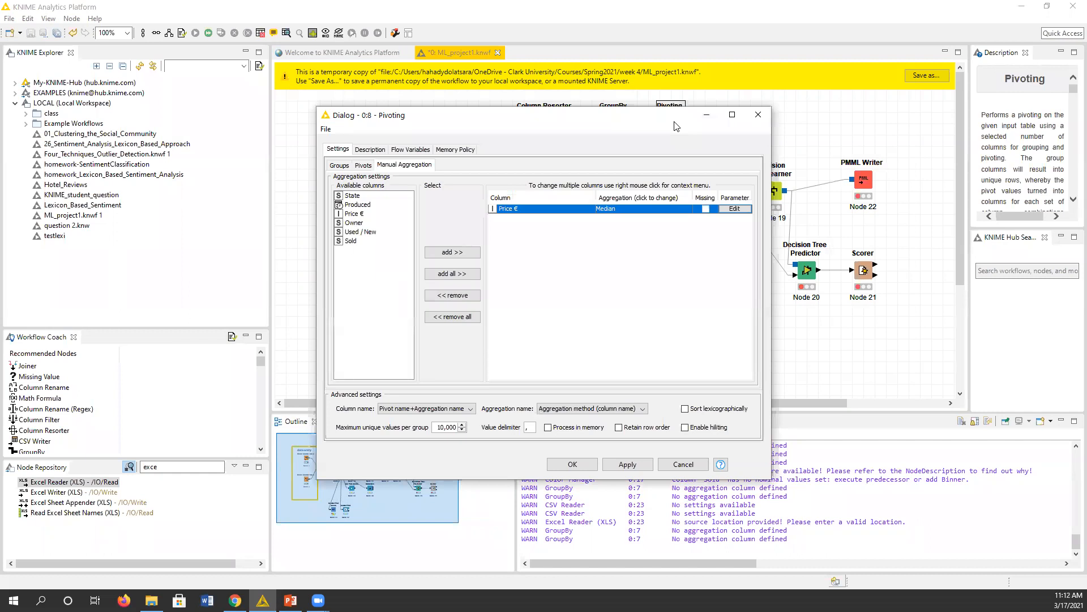
click(339, 165)
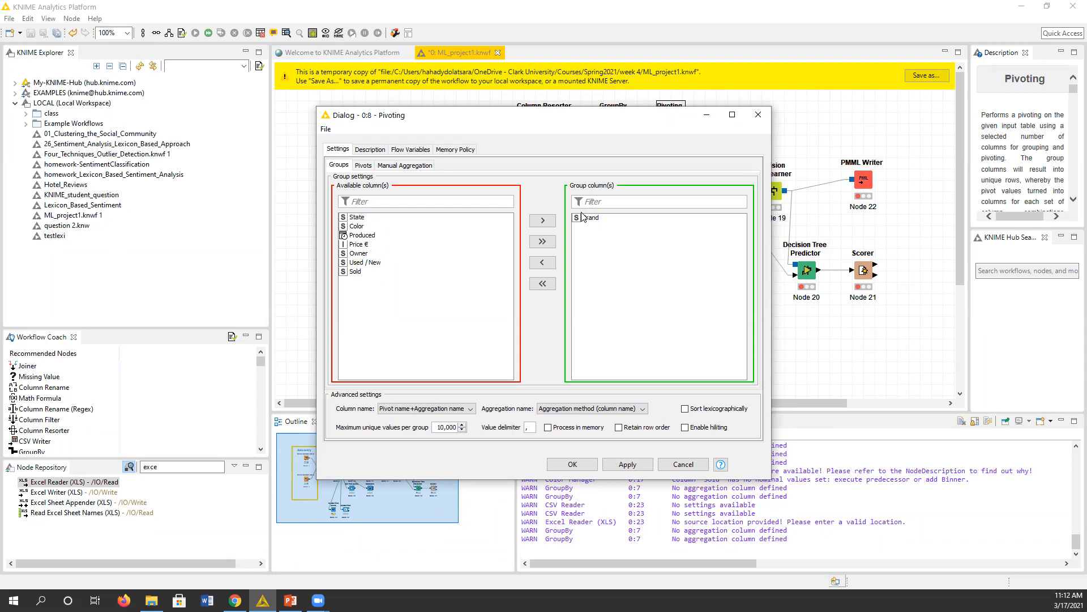
click(363, 165)
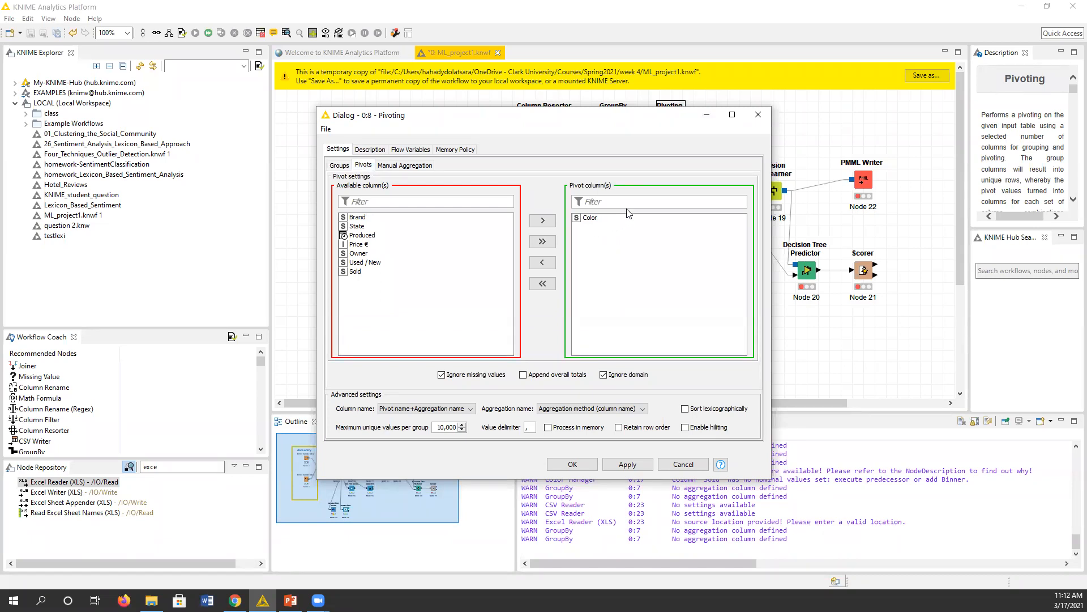
click(405, 165)
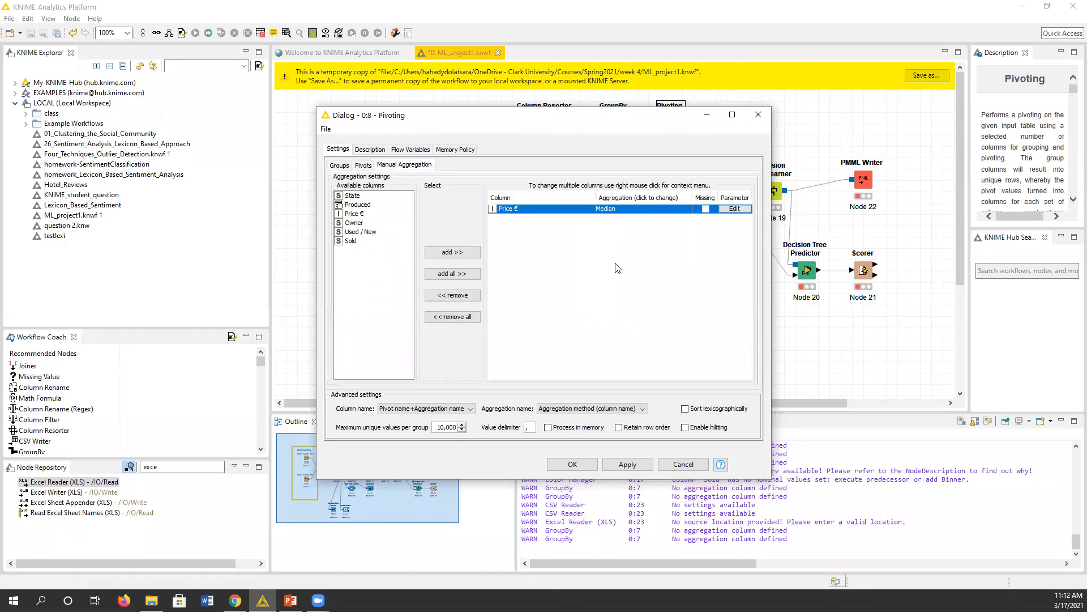
click(339, 165)
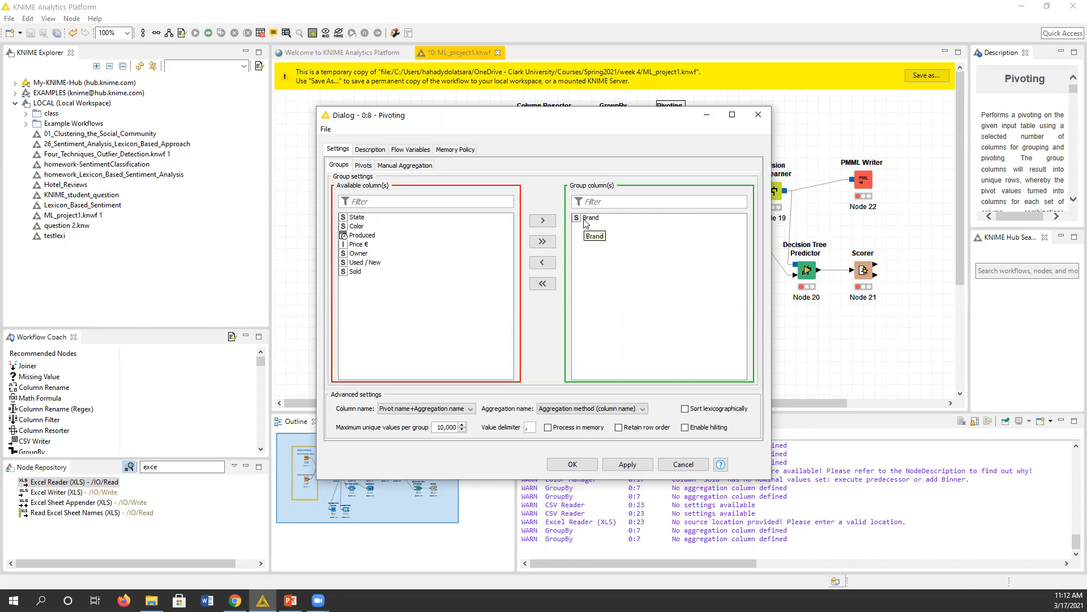
click(363, 165)
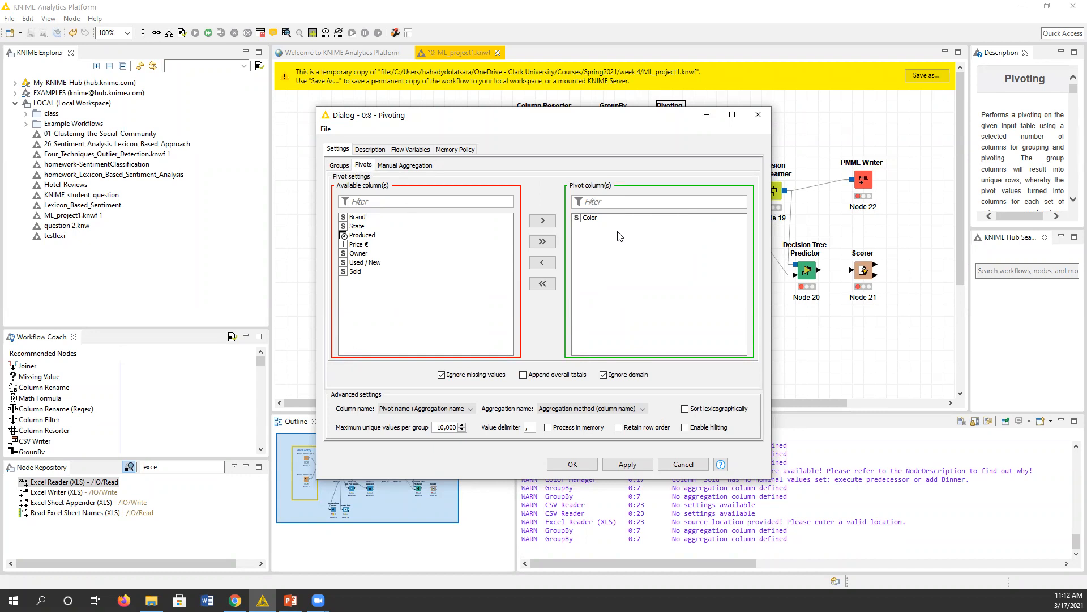
click(410, 168)
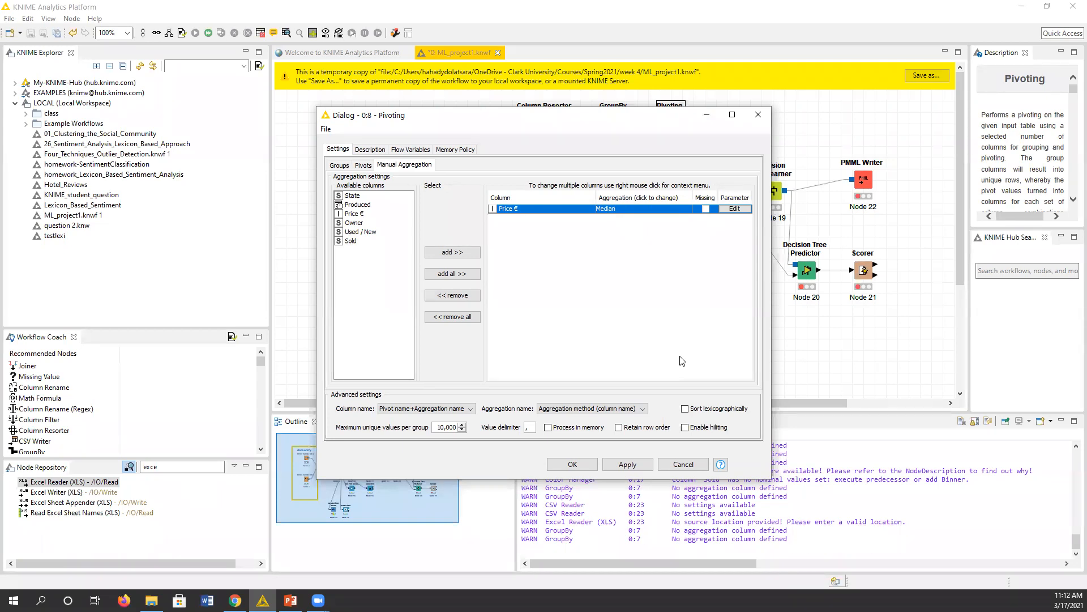
click(364, 166)
click(340, 165)
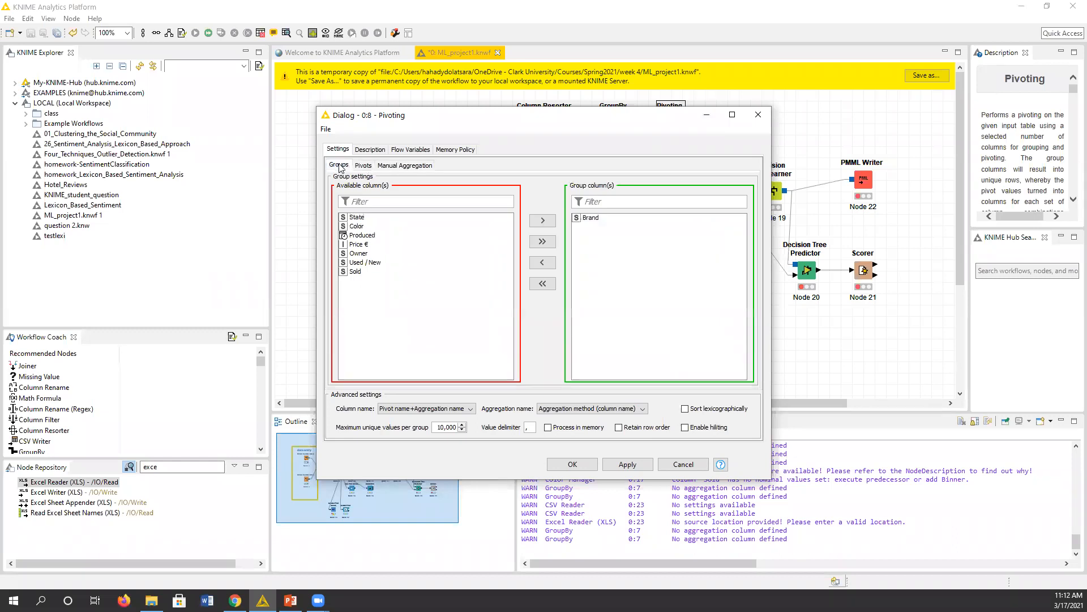
click(418, 166)
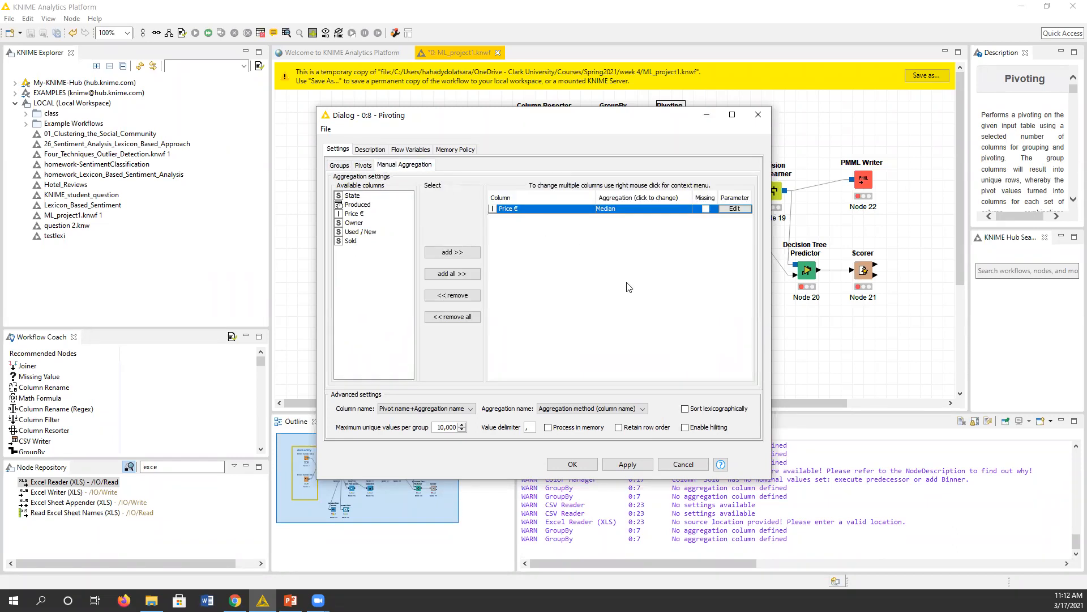
click(568, 464)
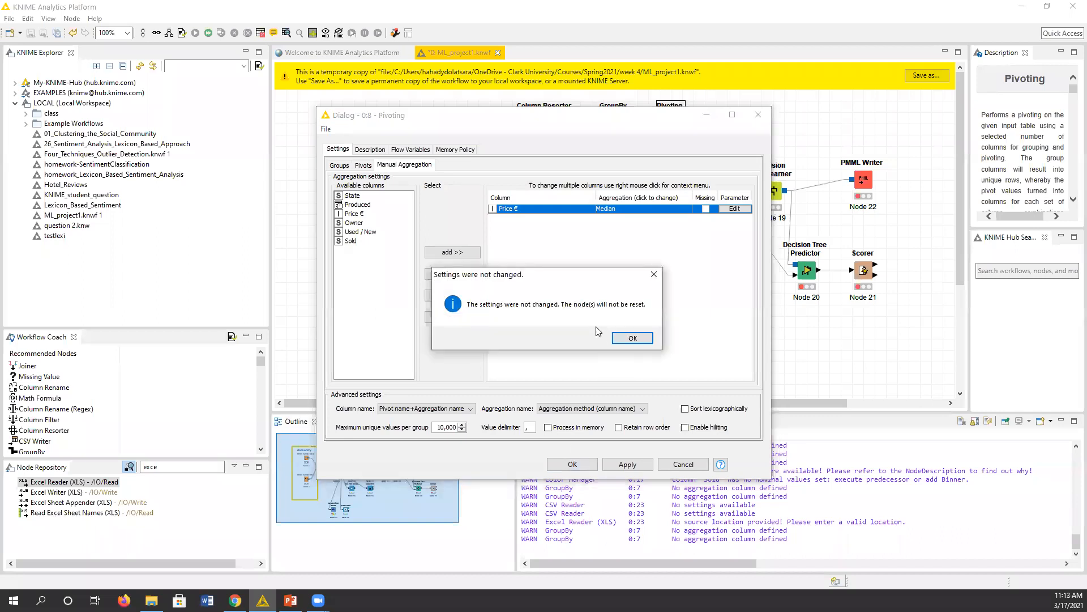
click(630, 338)
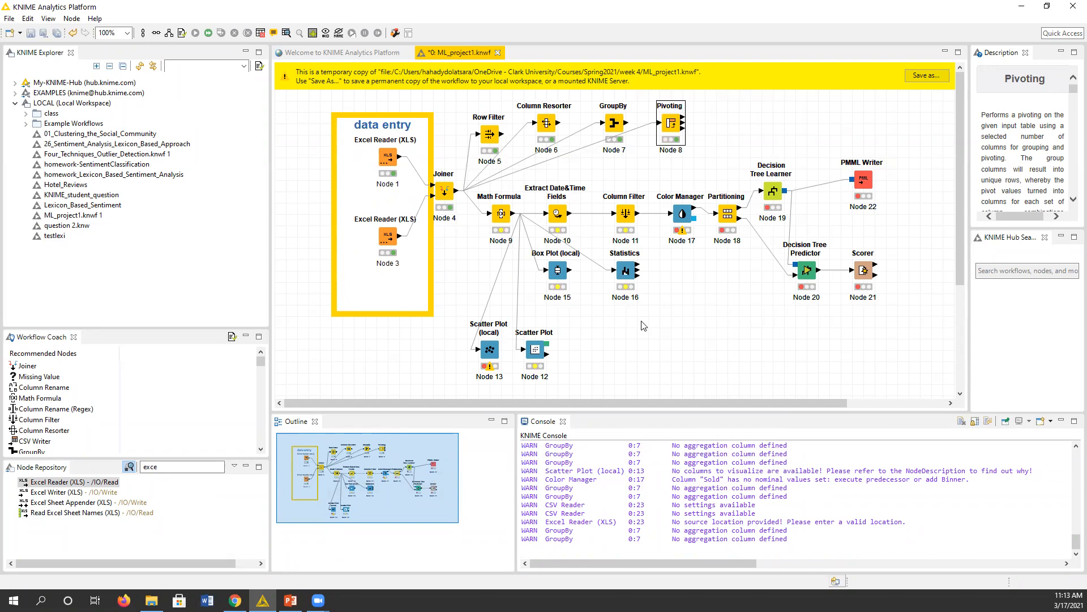
drag(695, 164, 478, 131)
click(537, 119)
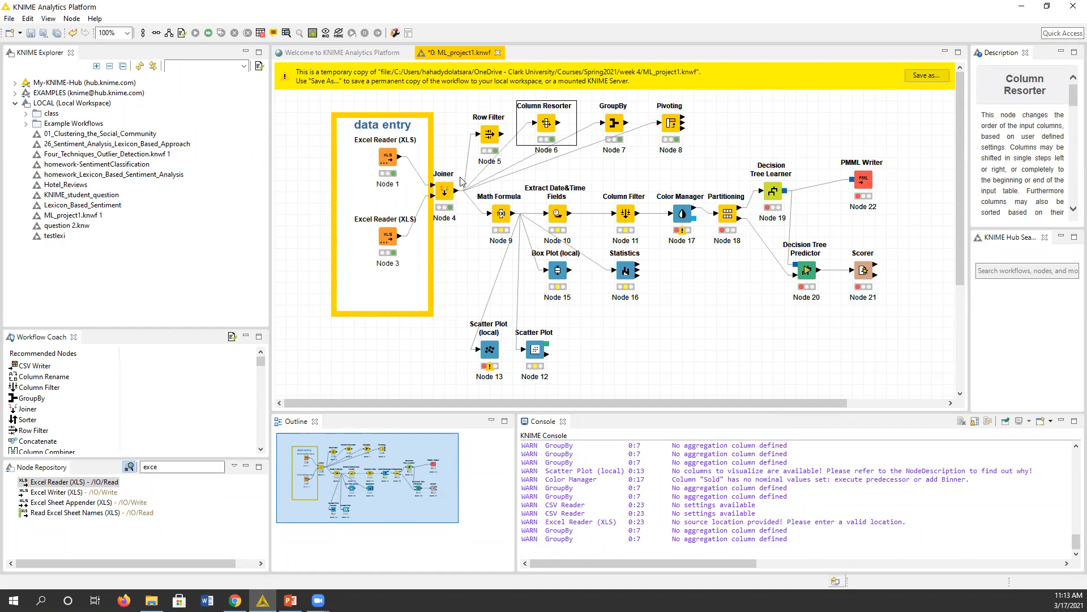
click(460, 239)
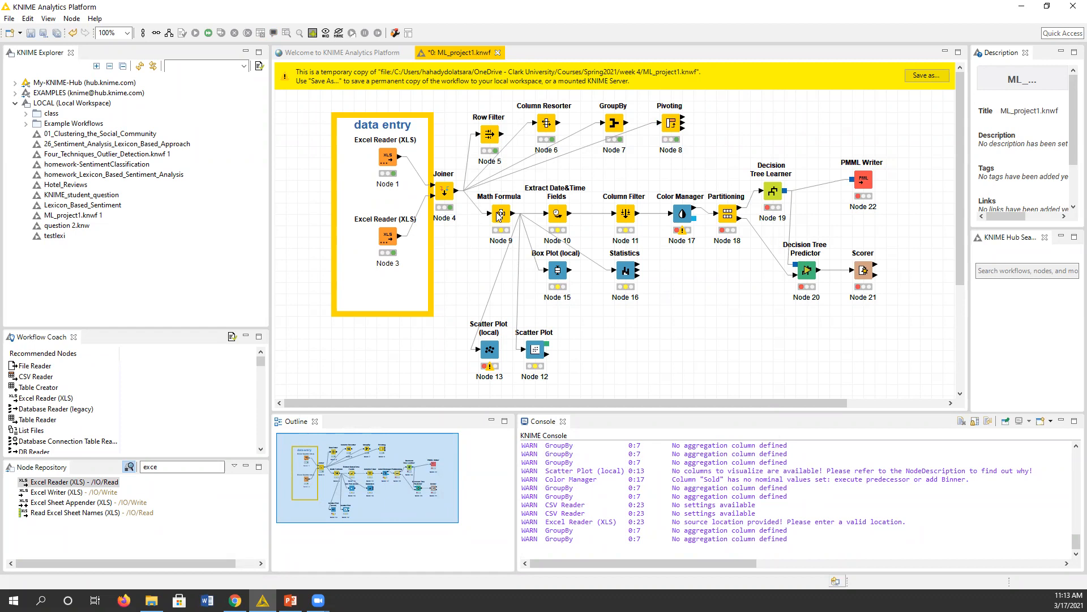
Open the Math Formula node's configuration and look through its functions and function categories, keeping the category All.
click(499, 217)
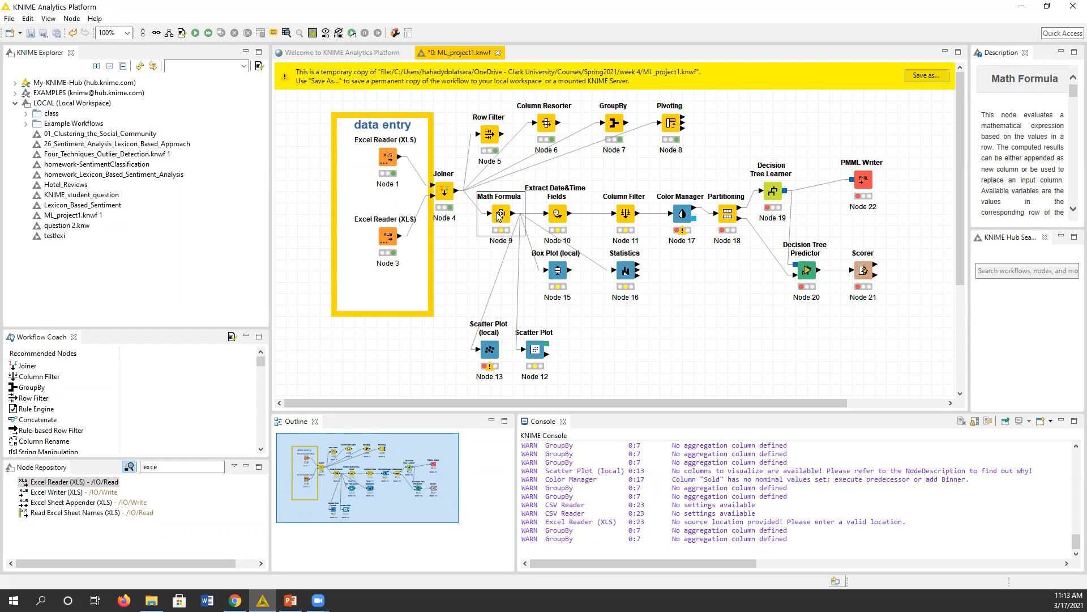
double_click(499, 216)
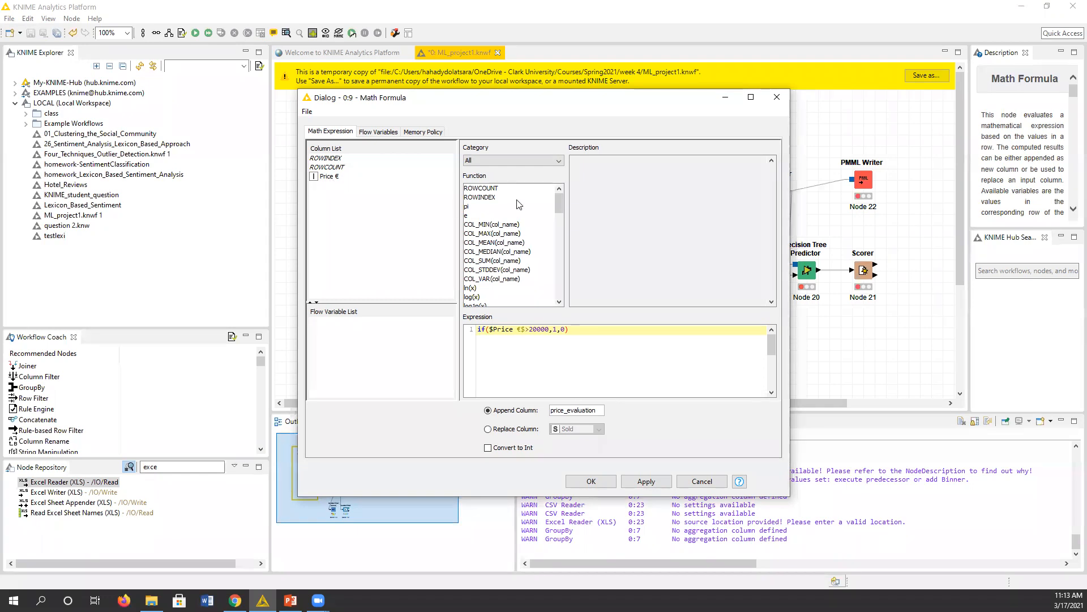
drag(555, 201, 562, 176)
click(555, 160)
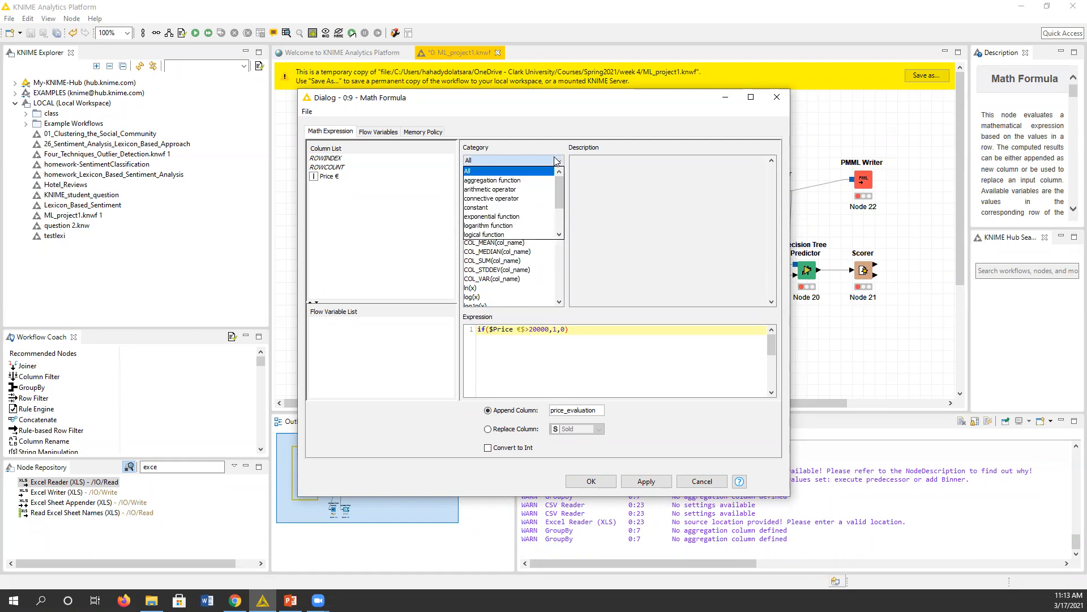
click(497, 174)
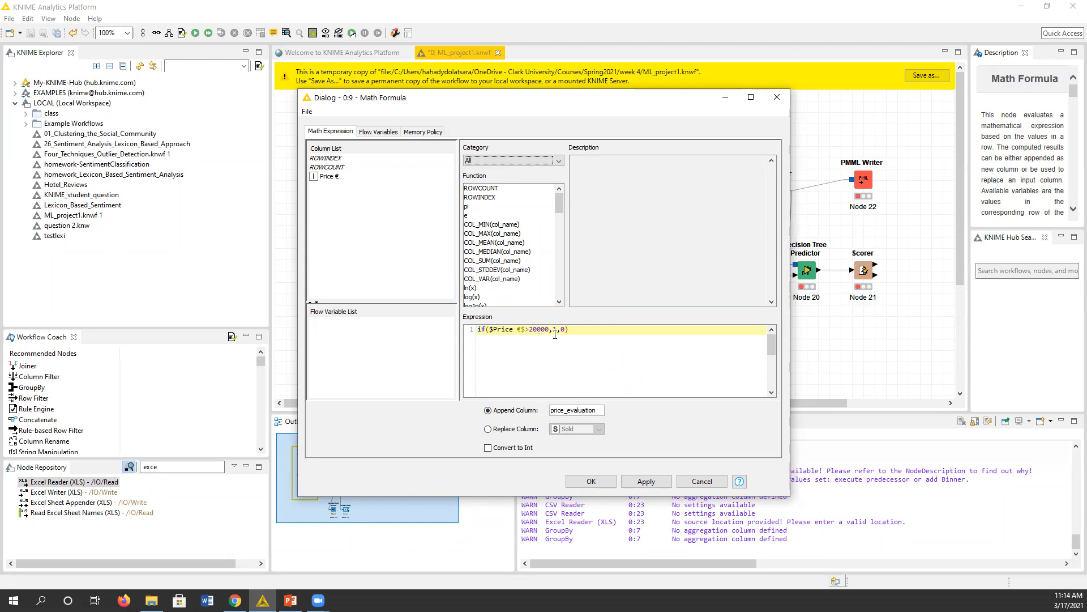
Copy the existing Math Formula expression, clear it, and build log($Price €$) from the log function and the Price € column.
triple_click(587, 332)
key(ctrl+c)
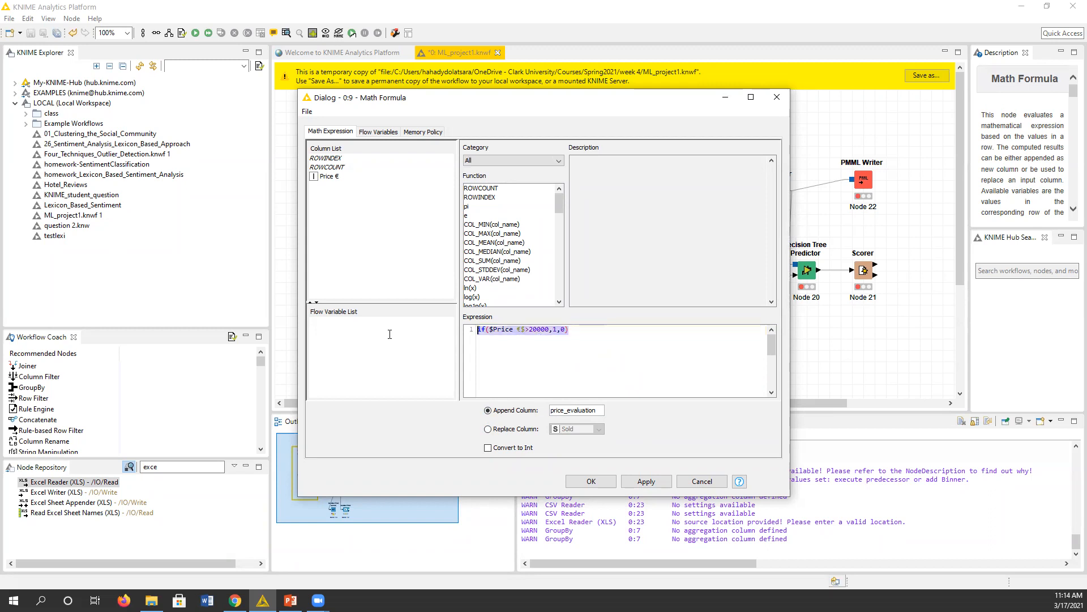
key(BackSpace)
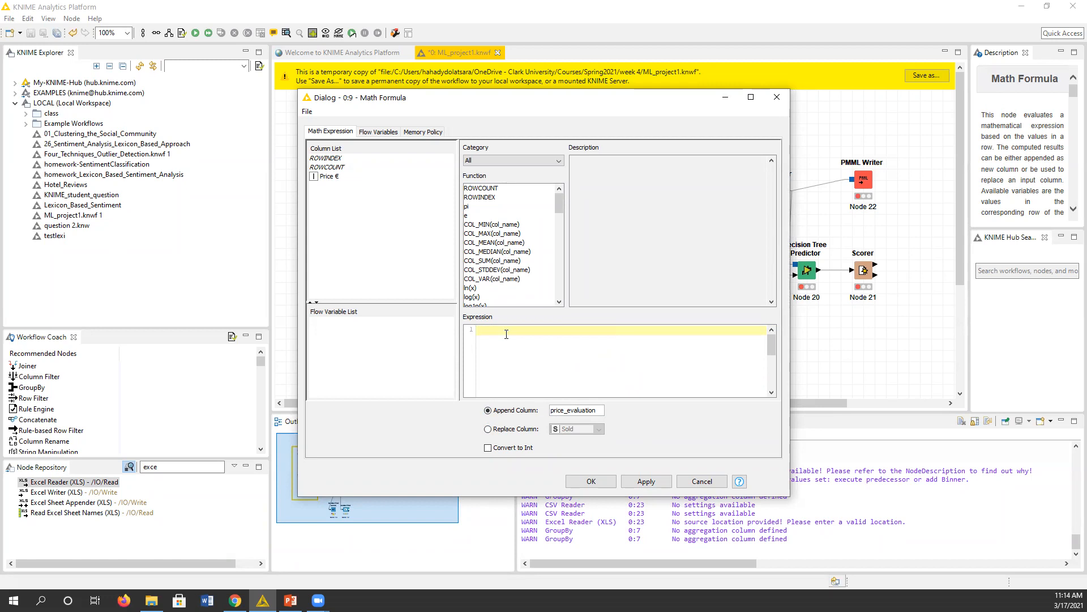
double_click(482, 296)
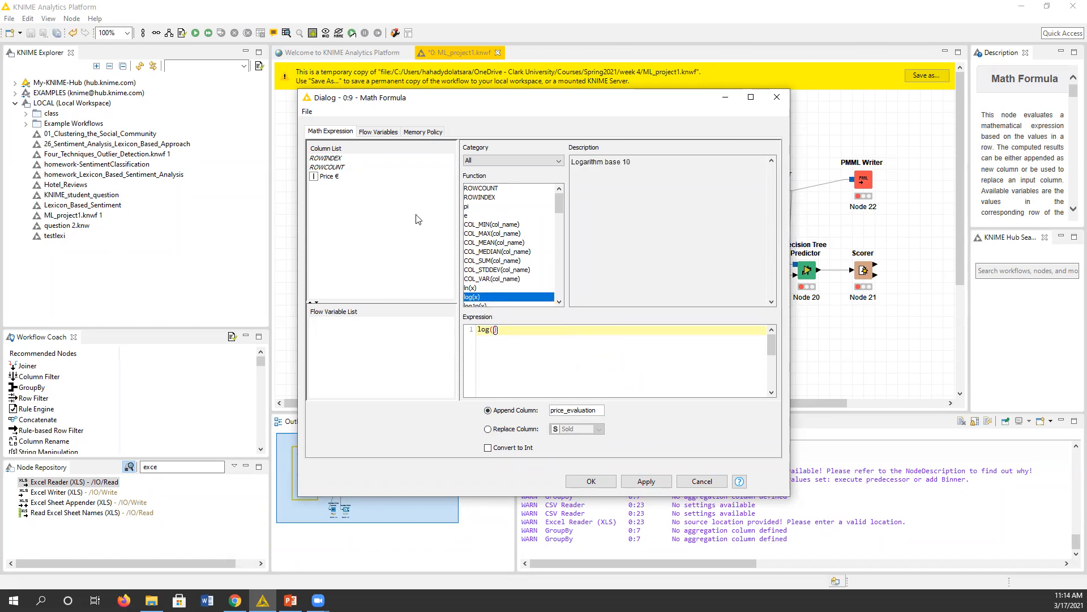
double_click(329, 176)
Try log as the ending of the appended column's name, and restore the name to price_evaluation.
drag(598, 408, 569, 408)
text(log)
mouse_move(561, 197)
mouse_down()
mouse_move(559, 311)
mouse_move(566, 177)
mouse_up()
key(BackSpace)
key(BackSpace)
key(BackSpace)
text(evaluation)
Select the entire log($Price €$) expression in the Math Formula configuration.
key(ctrl+a)
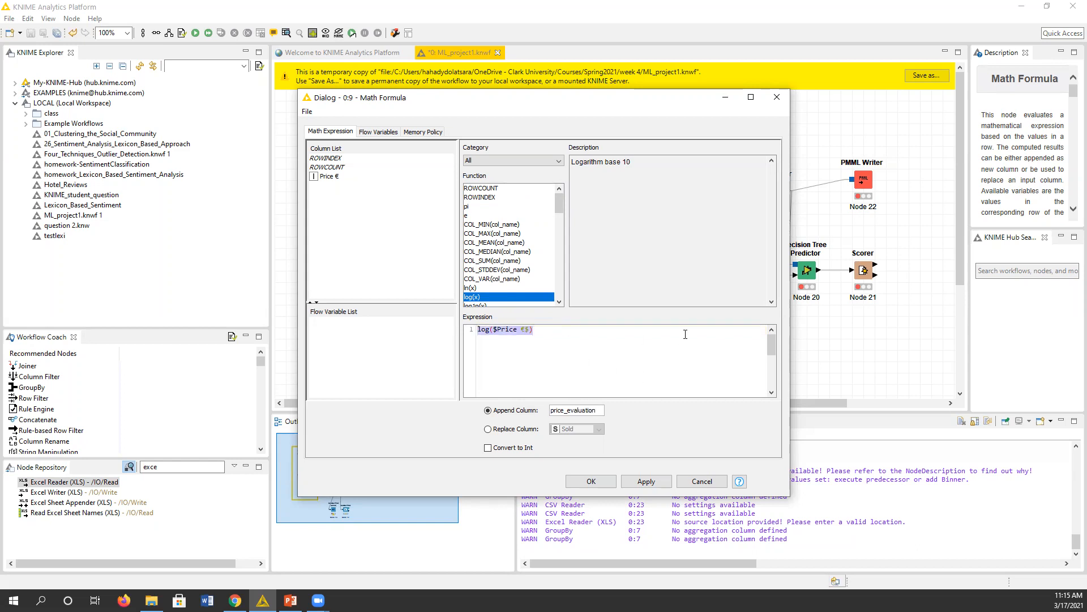
Set the Math Formula expression to if($Price €$>20000,1,0), appended as price_evaluation, and execute the node.
key(ctrl+v)
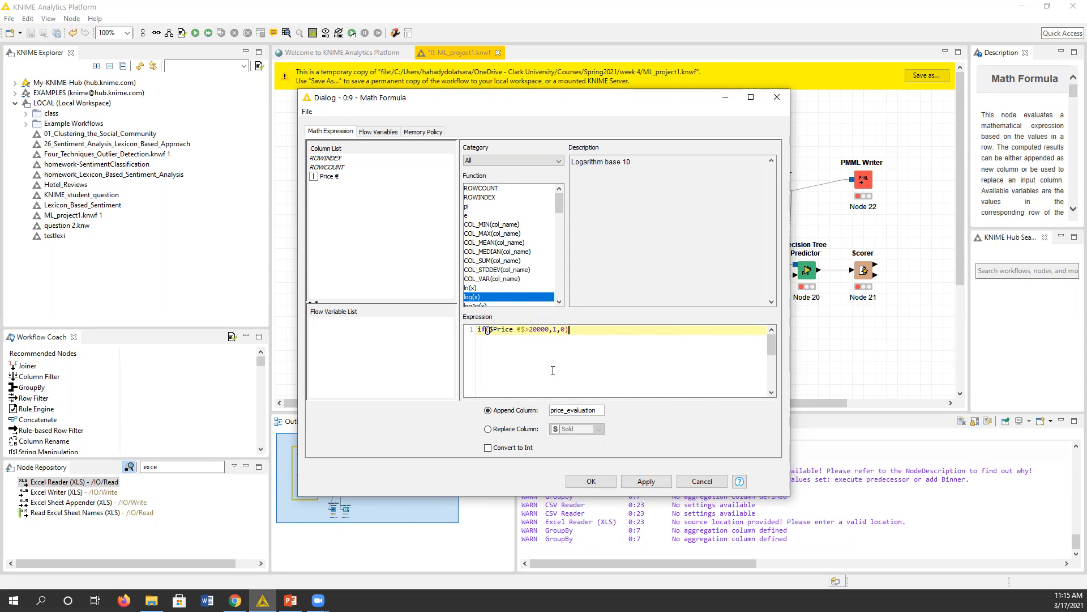
click(586, 482)
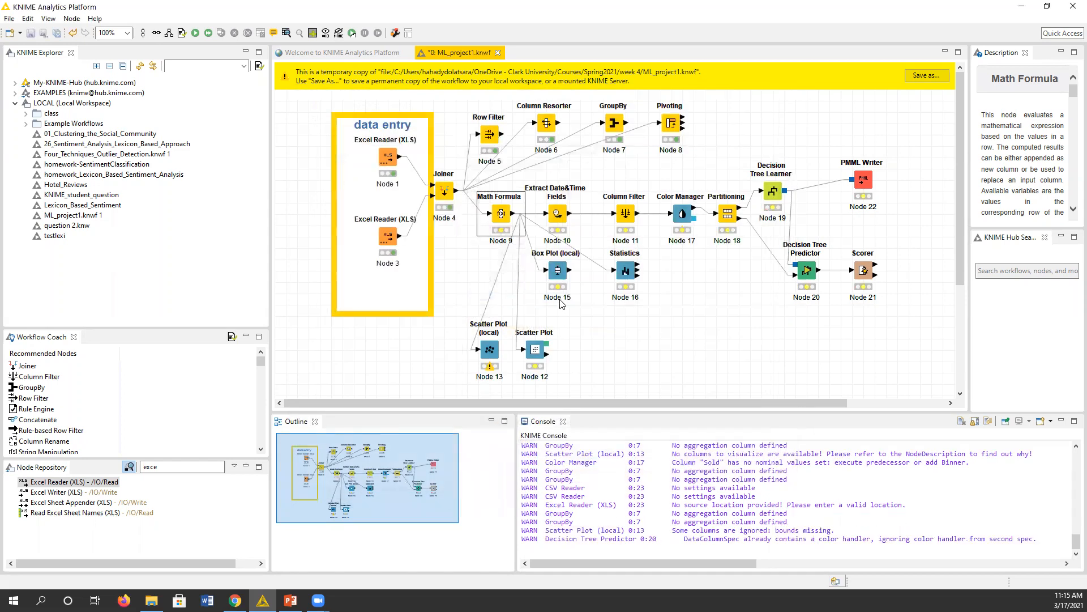
right_click(503, 213)
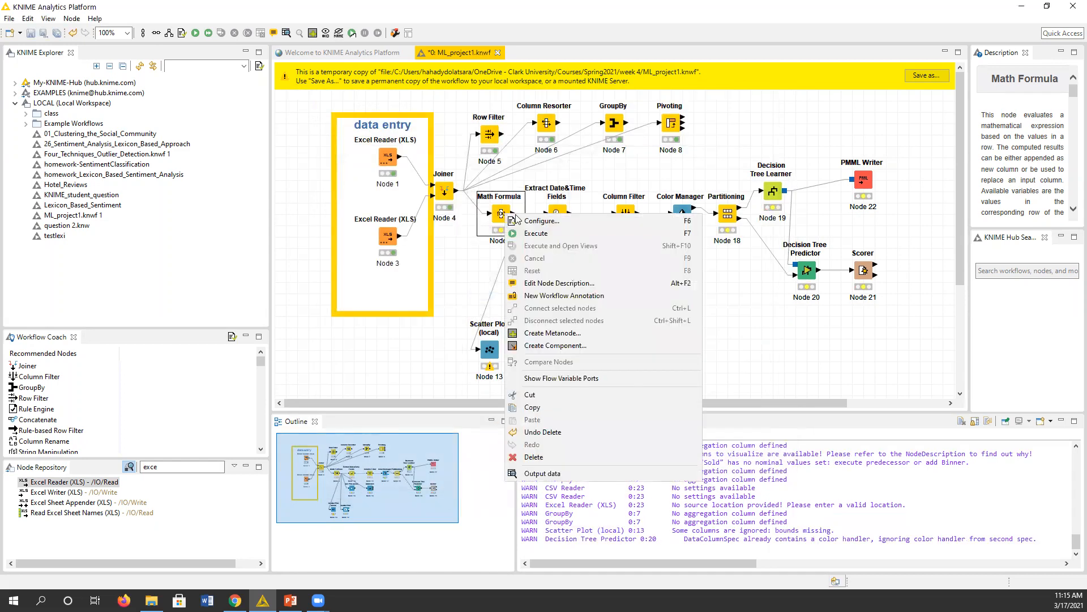
click(536, 235)
Inspect the Math Formula node's output data with the price_evaluation column widened to show its full name.
right_click(503, 214)
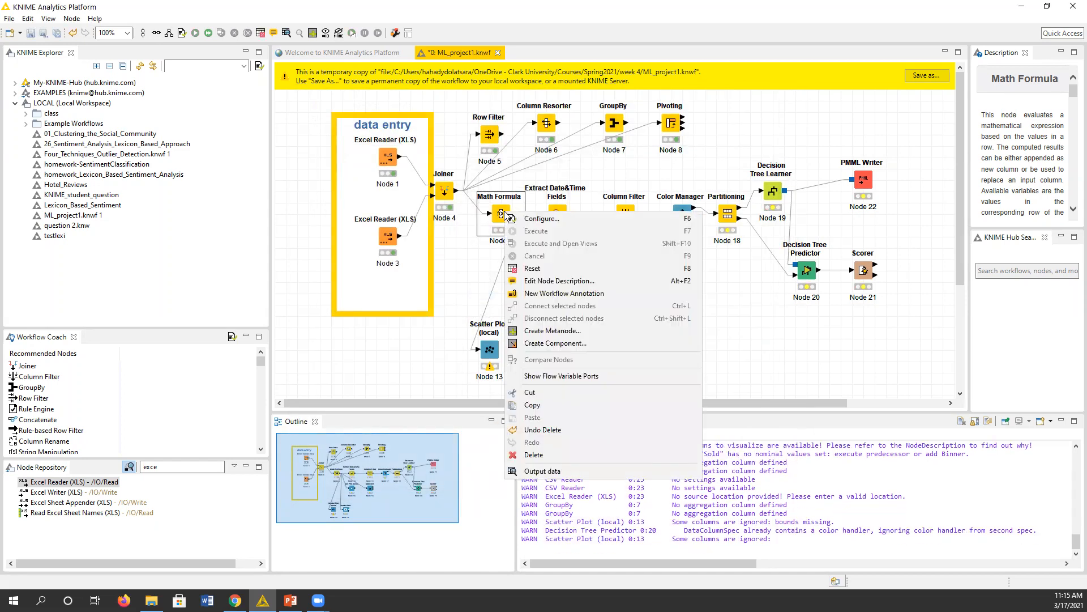
click(554, 471)
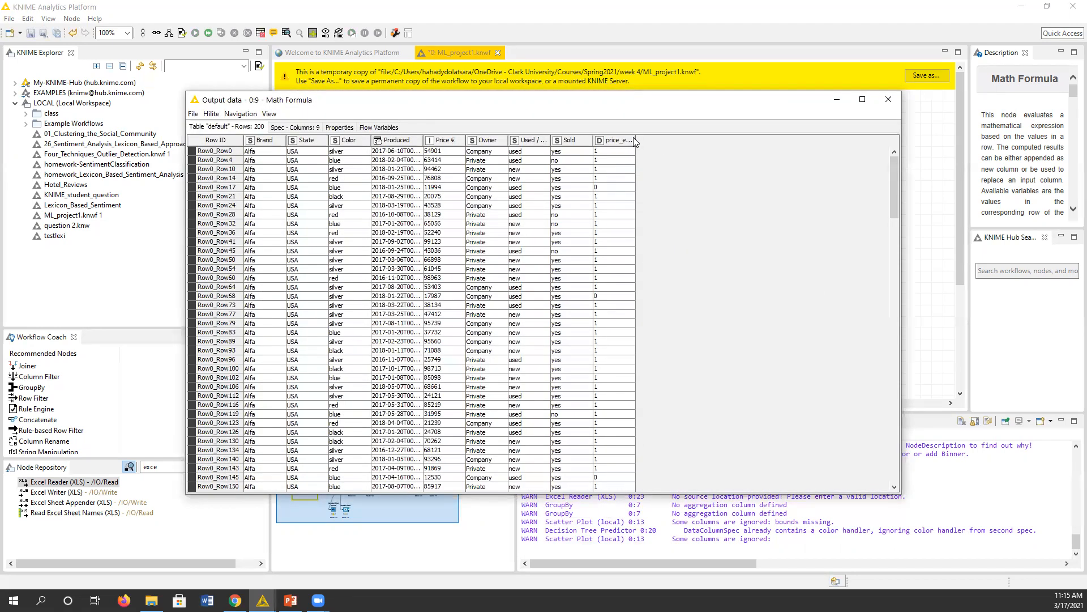
drag(632, 141, 697, 142)
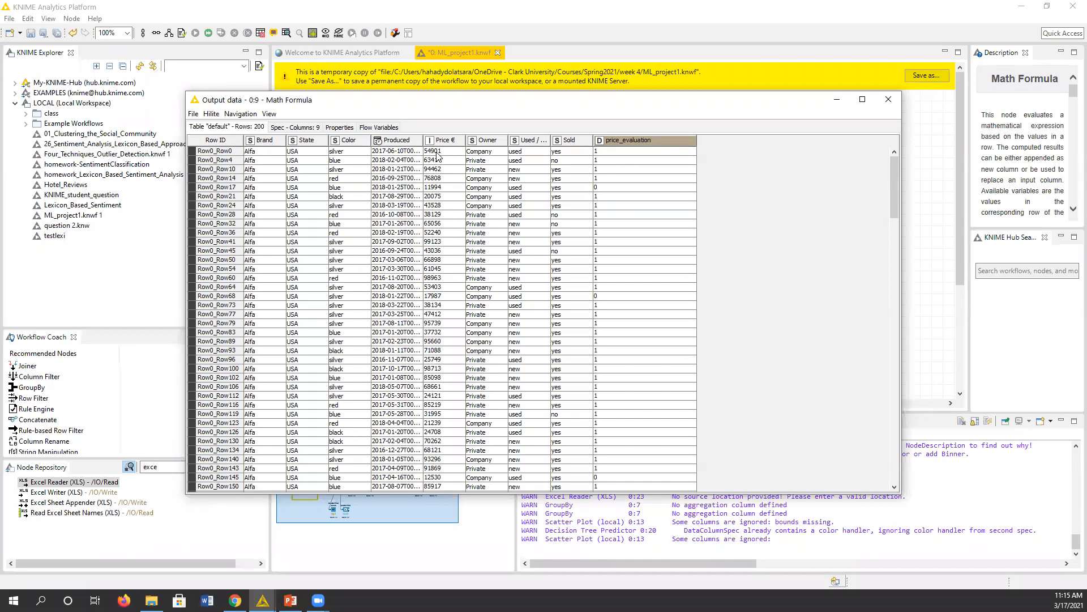
click(888, 99)
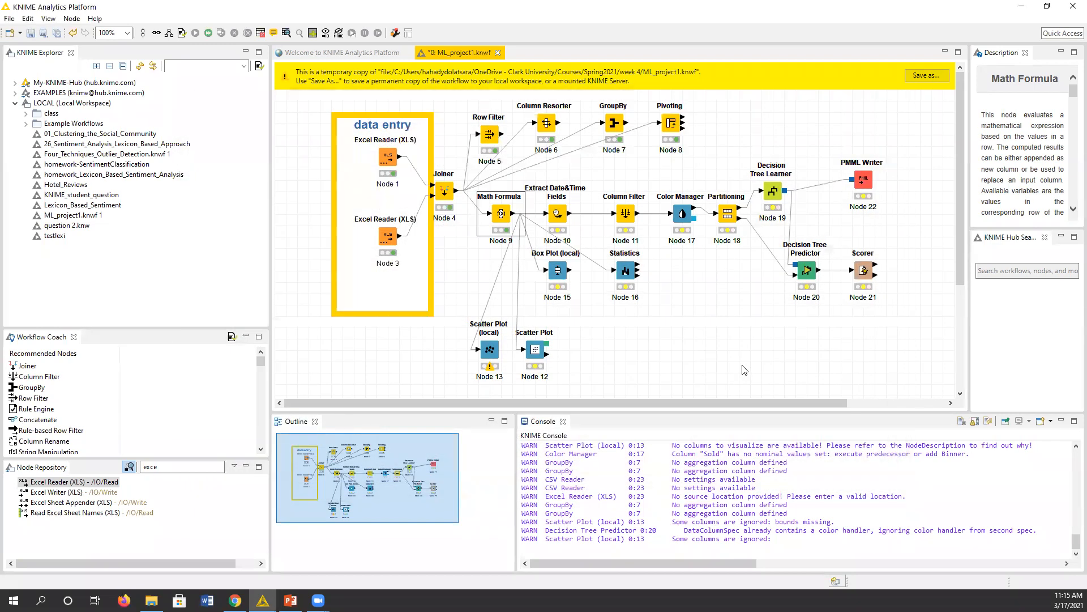
Shift the Box Plot (local) node slightly down, then include all columns in the Statistics node and execute it.
drag(561, 273, 560, 296)
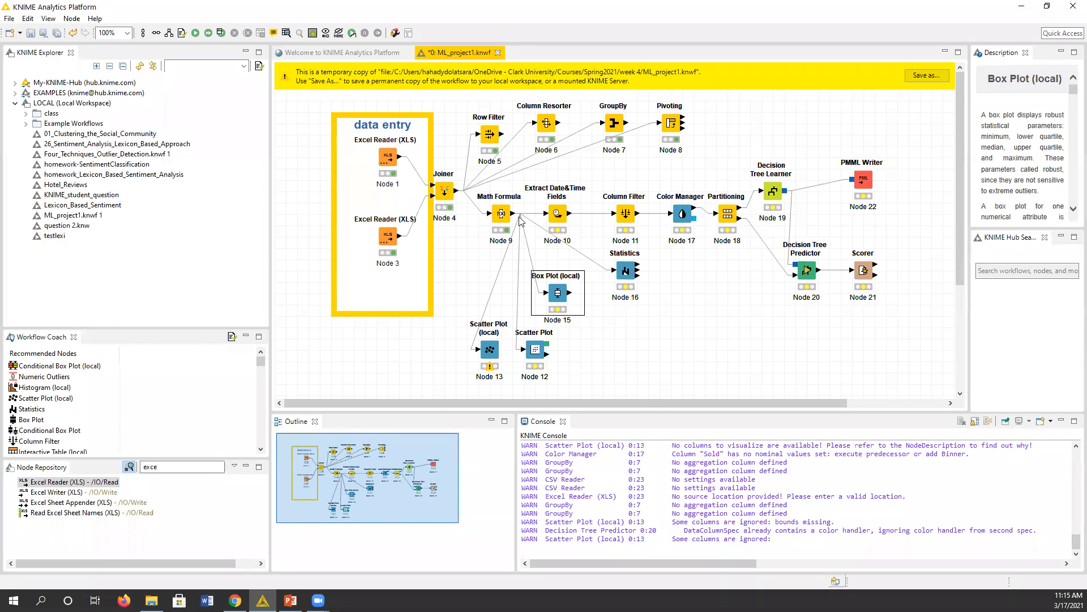
double_click(626, 270)
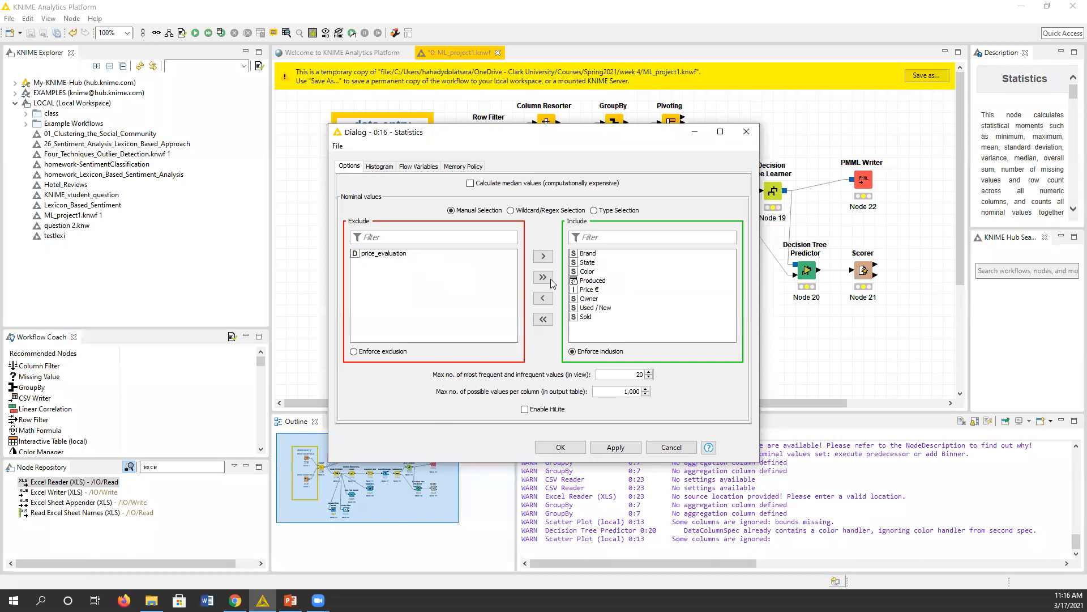
click(548, 319)
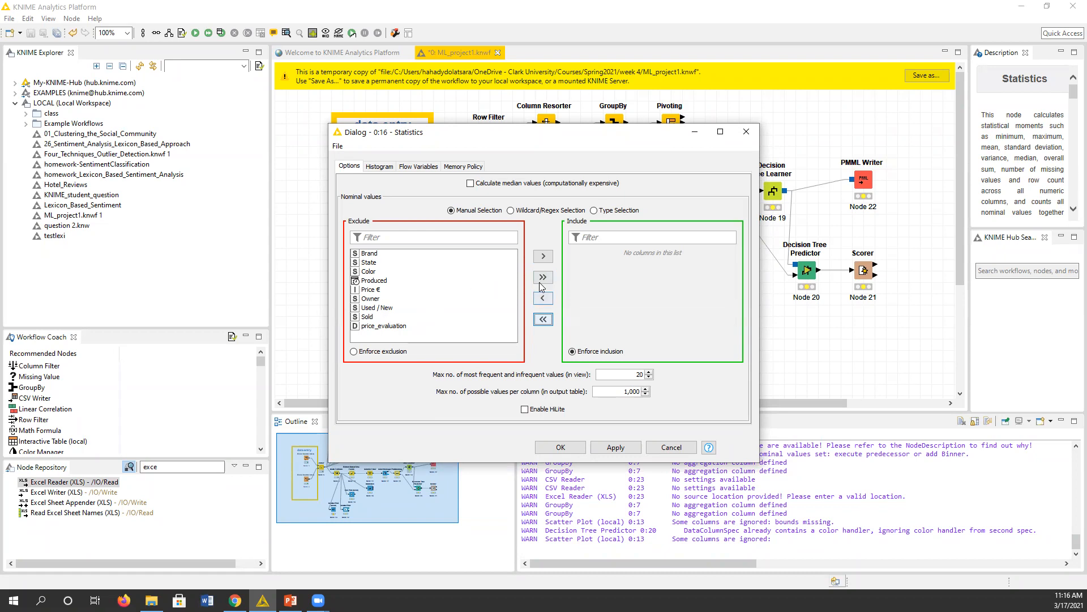
click(542, 277)
click(581, 446)
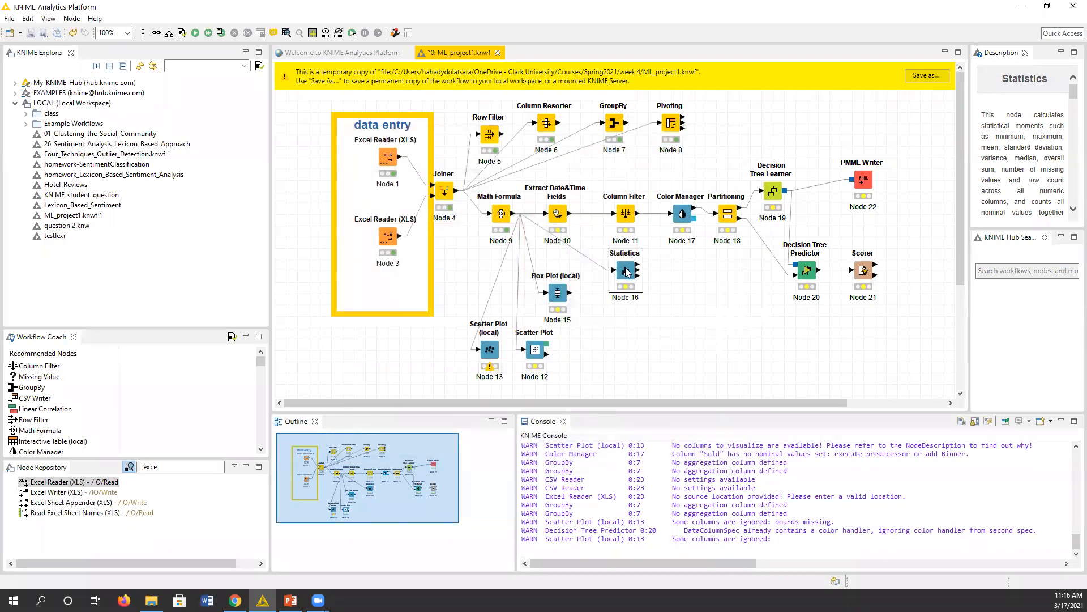
right_click(626, 269)
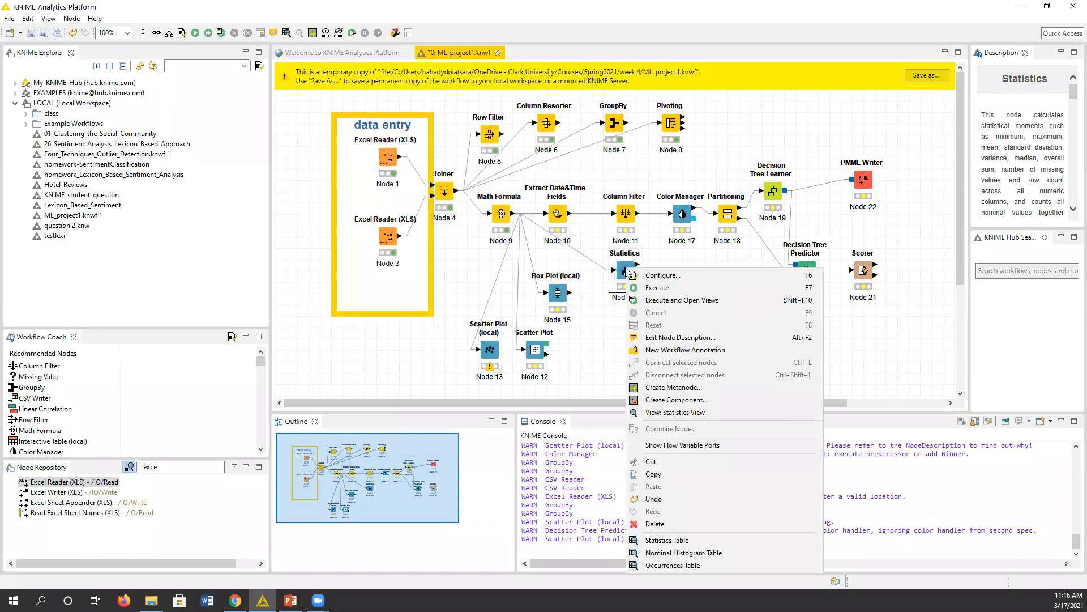
click(673, 289)
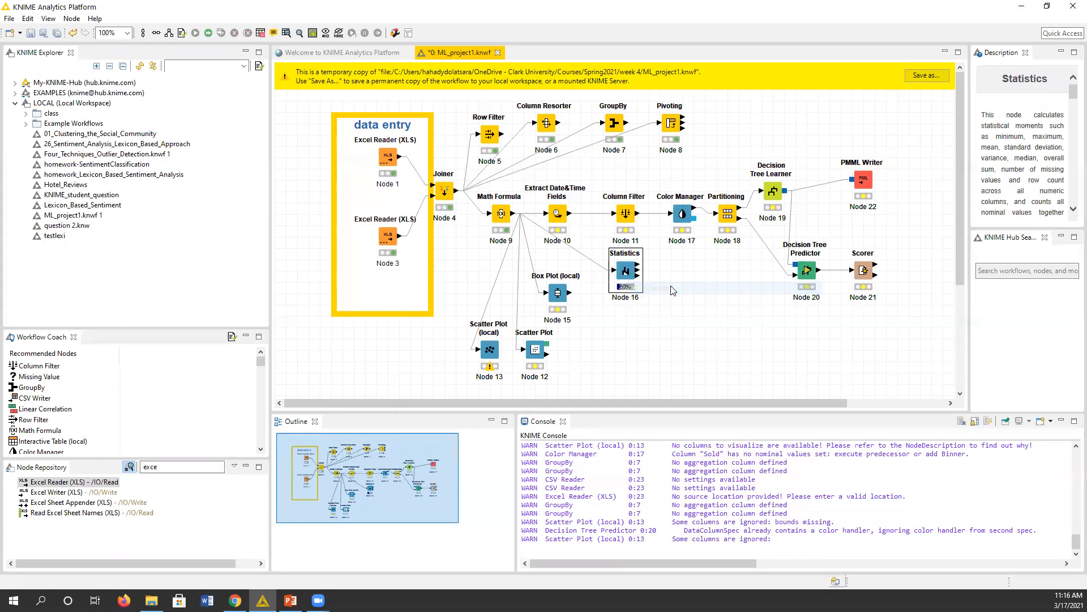
Examine the Statistics node's statistics table, including its column specifications and properties.
right_click(629, 273)
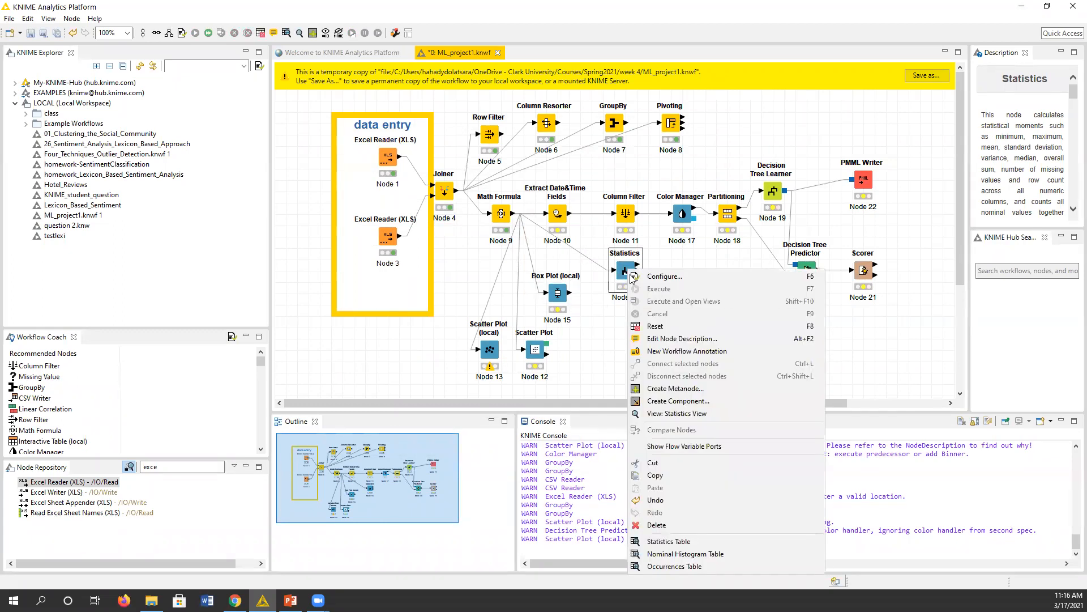
click(668, 541)
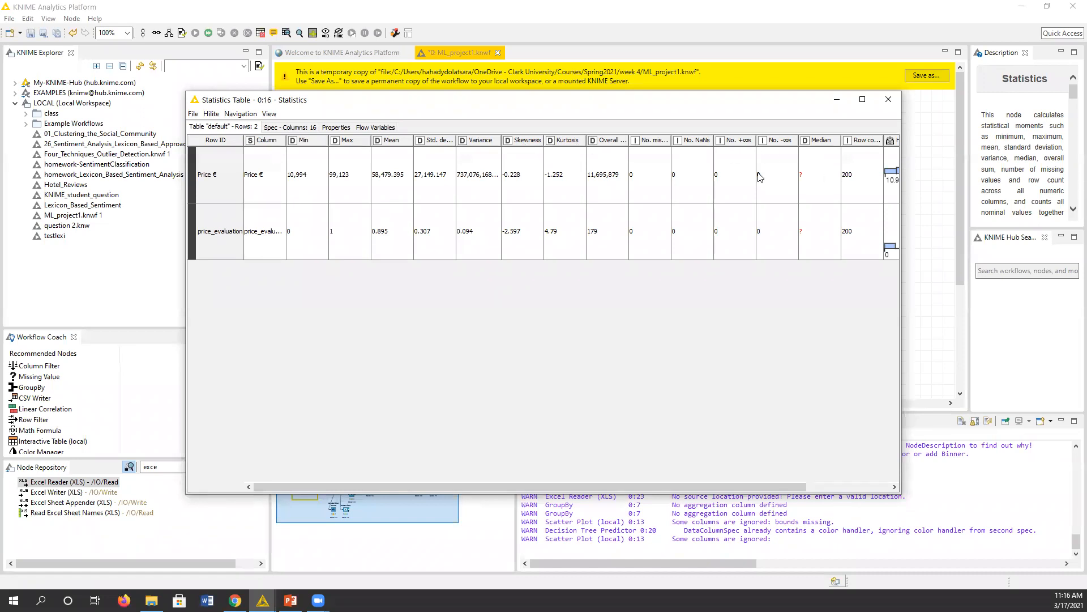
click(298, 128)
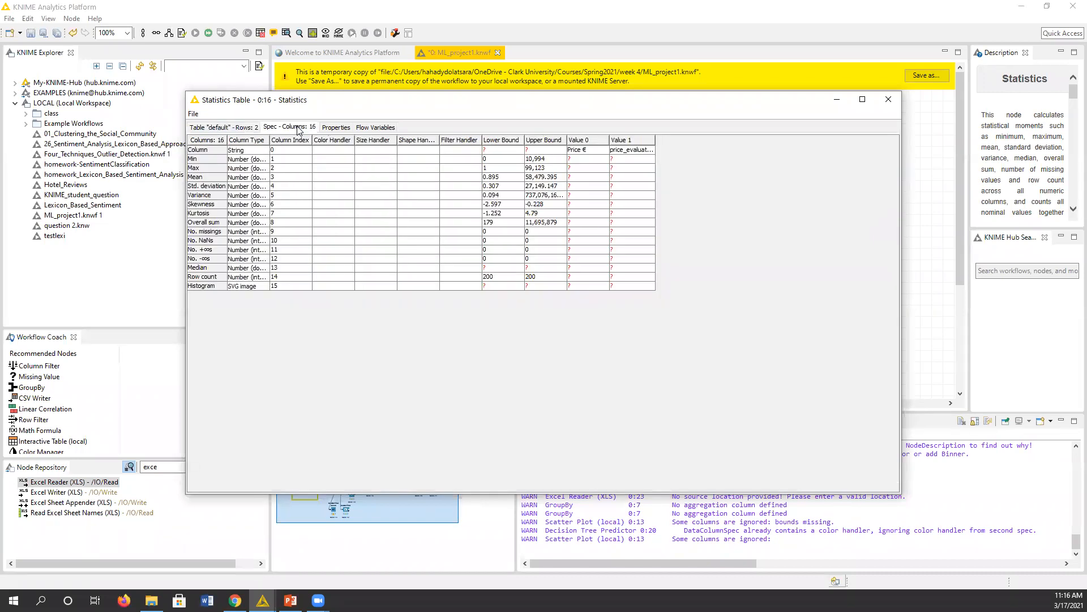
click(335, 128)
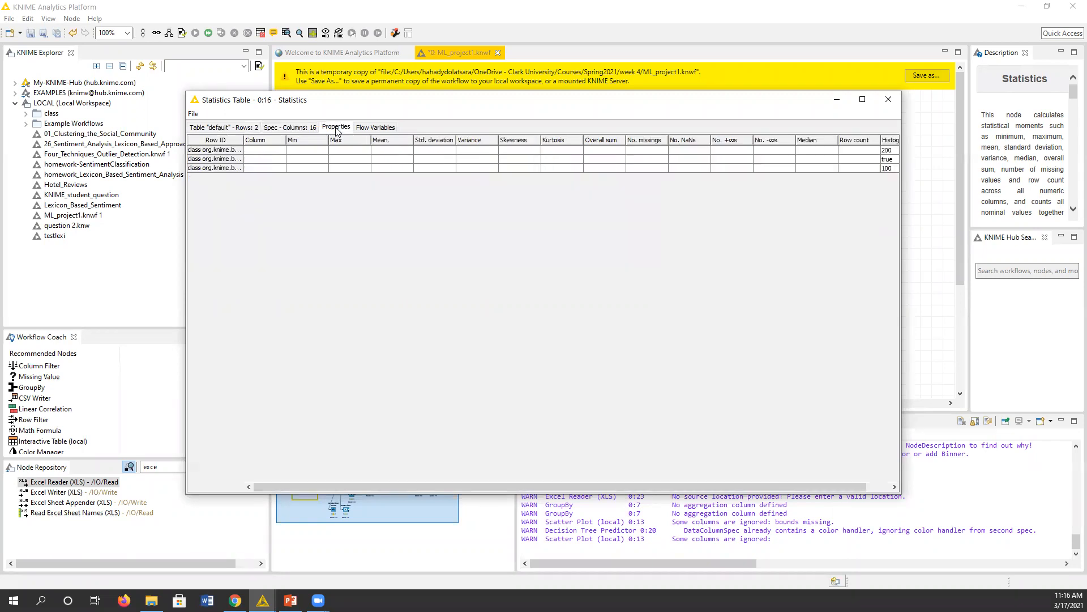
click(366, 128)
click(317, 130)
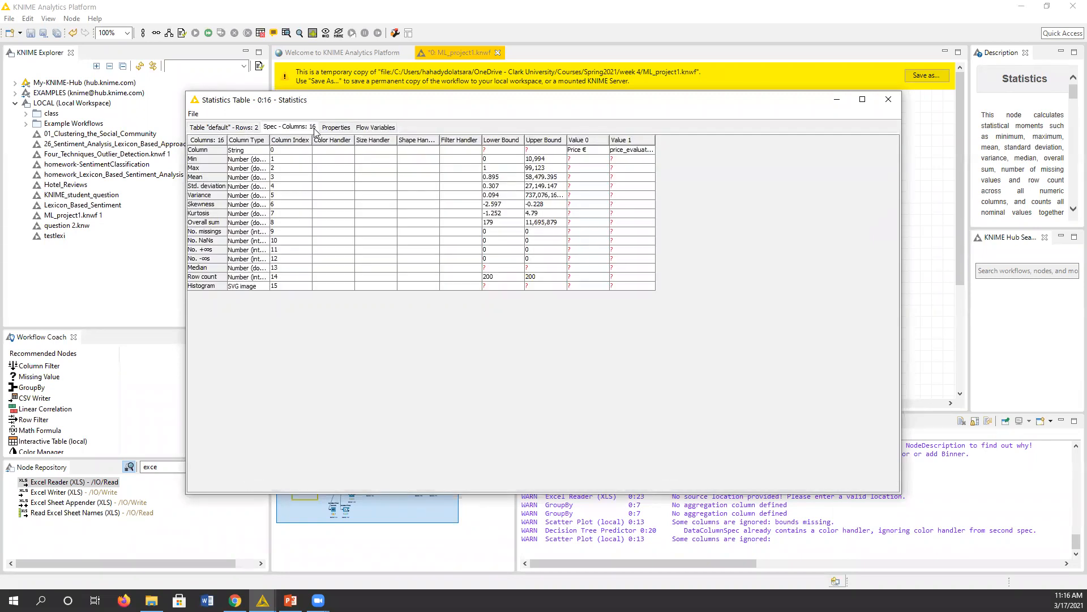
click(337, 128)
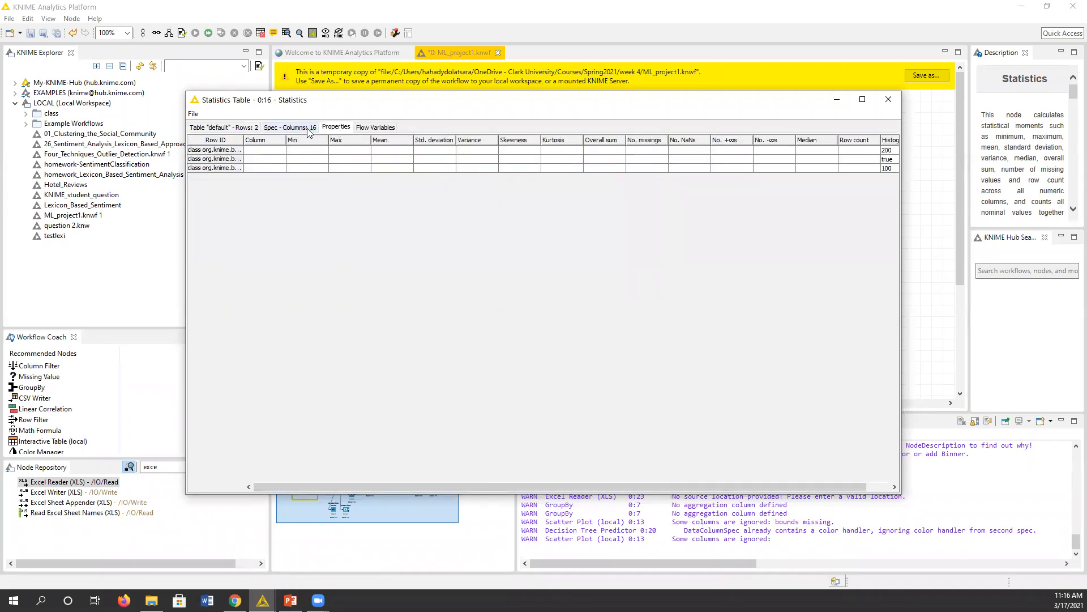
click(308, 129)
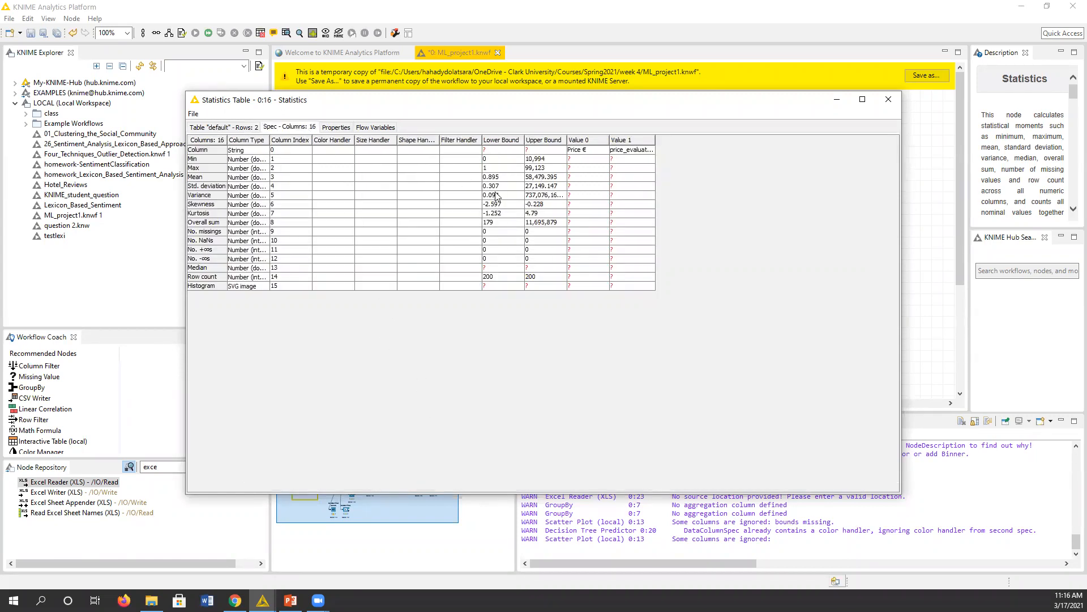
click(241, 128)
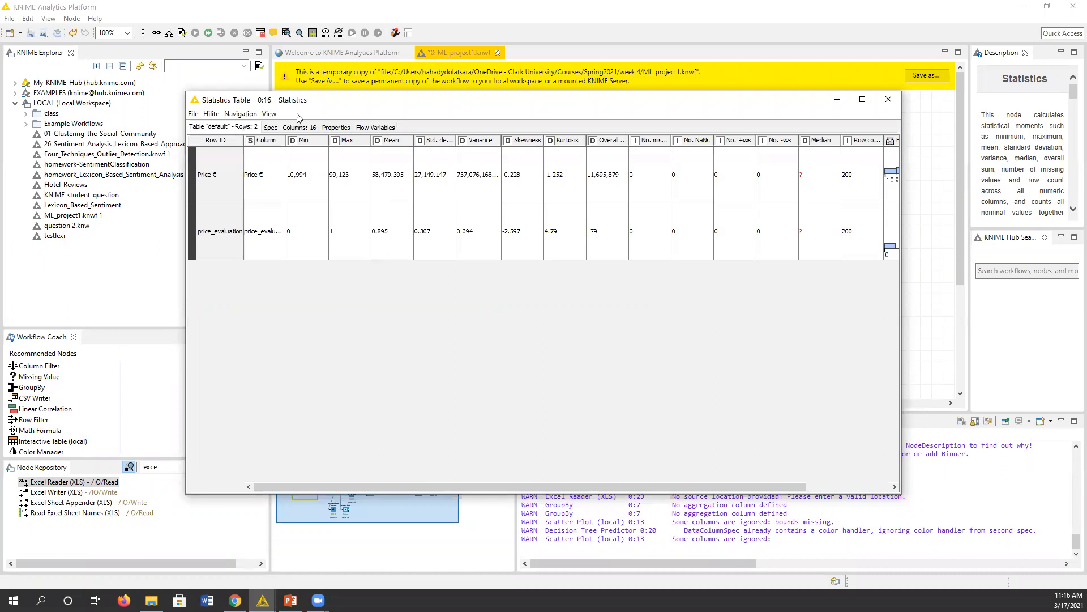
click(888, 99)
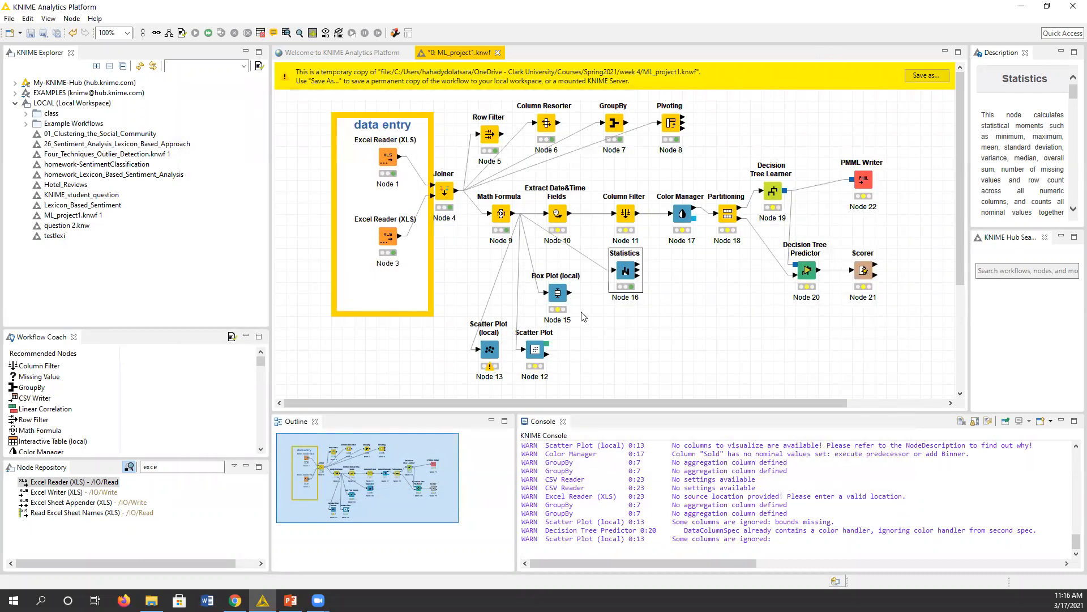
Check which configuration options the Box Plot (local) node offers.
double_click(557, 296)
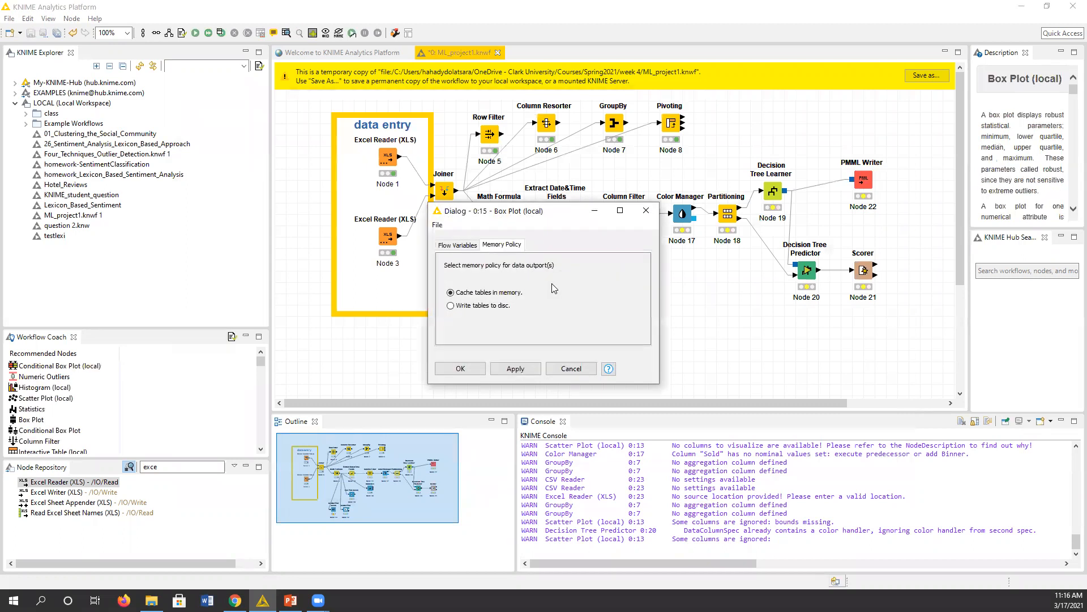
click(463, 246)
click(647, 210)
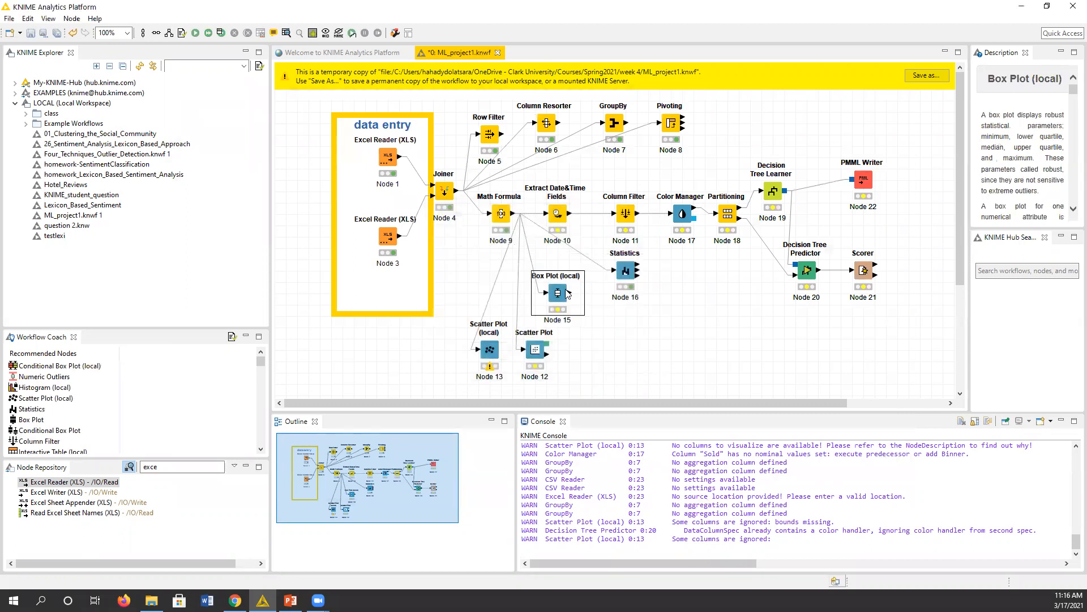
Execute the Box Plot (local) node and view the resulting box plot.
right_click(558, 297)
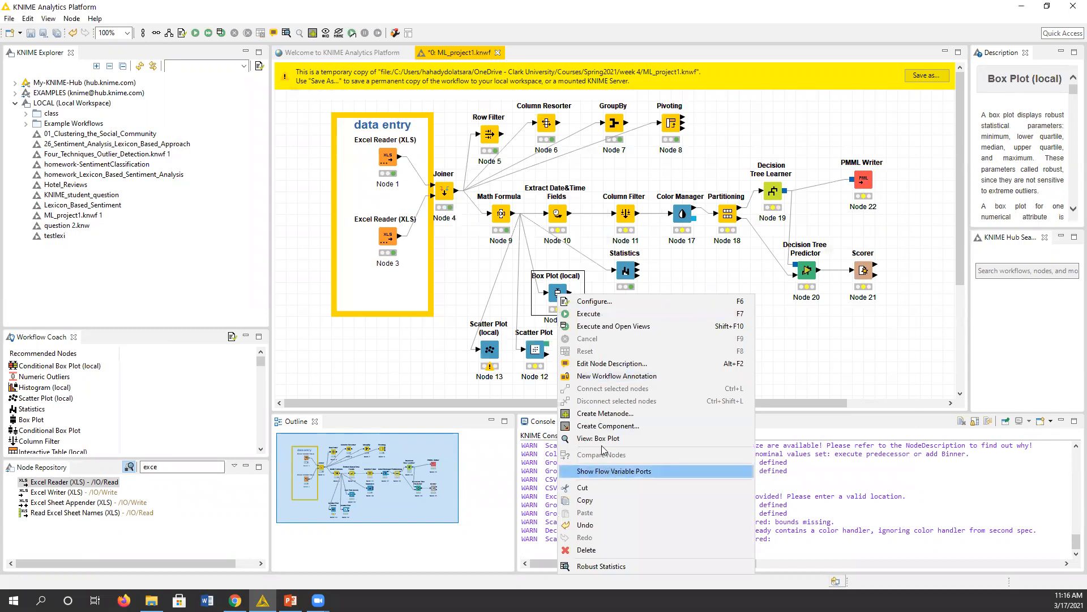
click(584, 313)
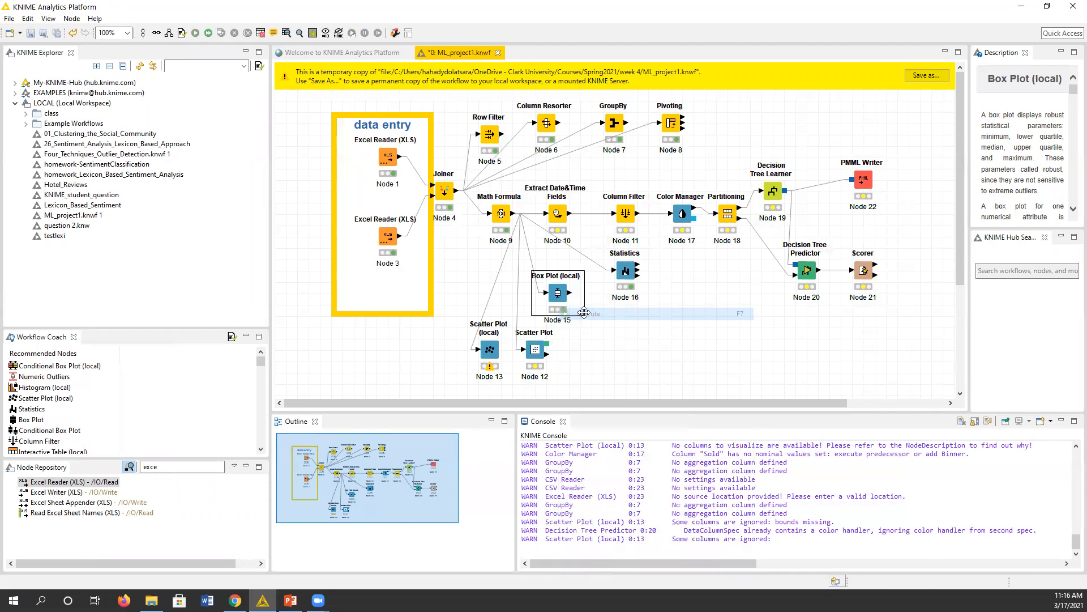
right_click(559, 295)
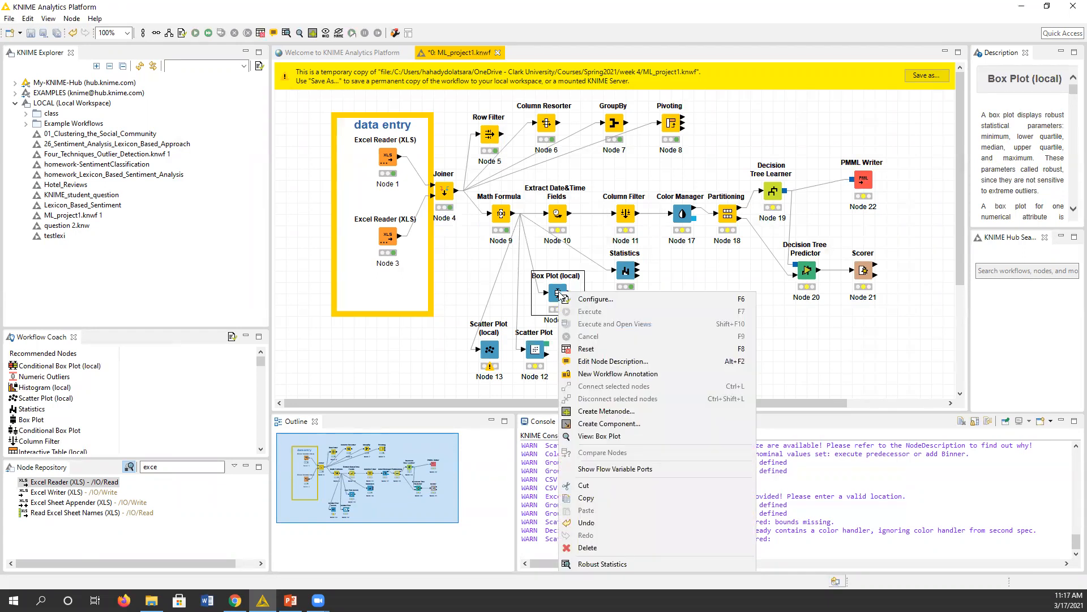
click(608, 437)
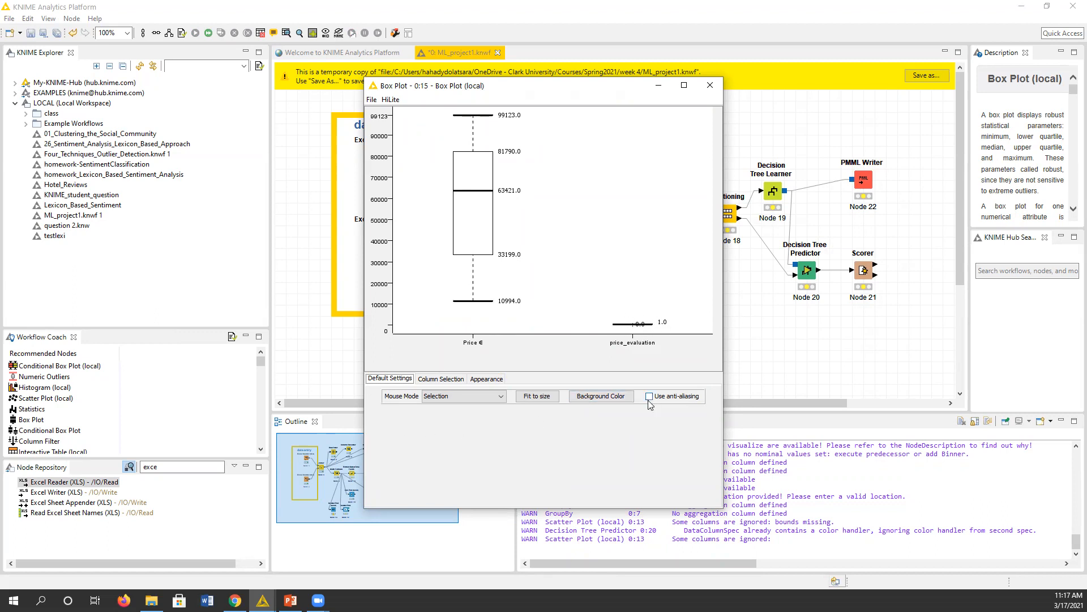
click(710, 85)
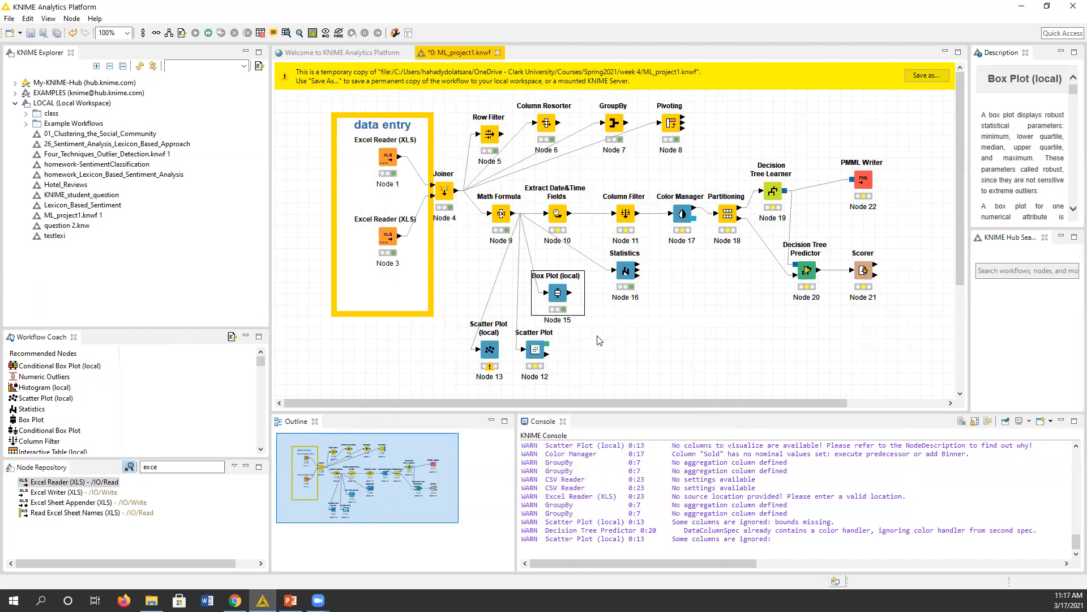
Review the flow variables and memory policy settings of the Box Plot (local) node without changing them.
double_click(560, 294)
click(494, 247)
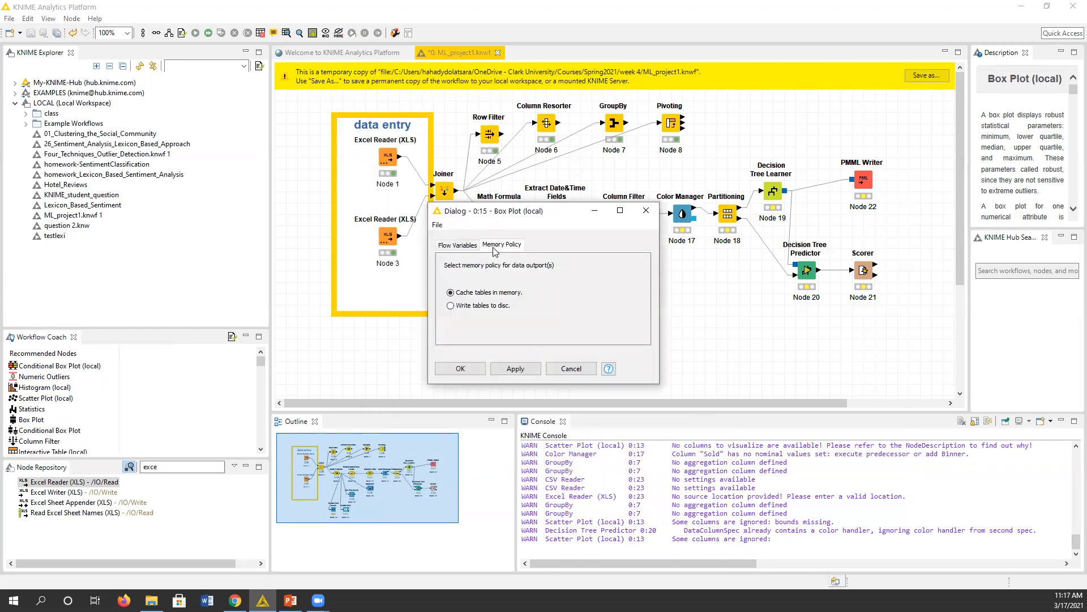
click(447, 248)
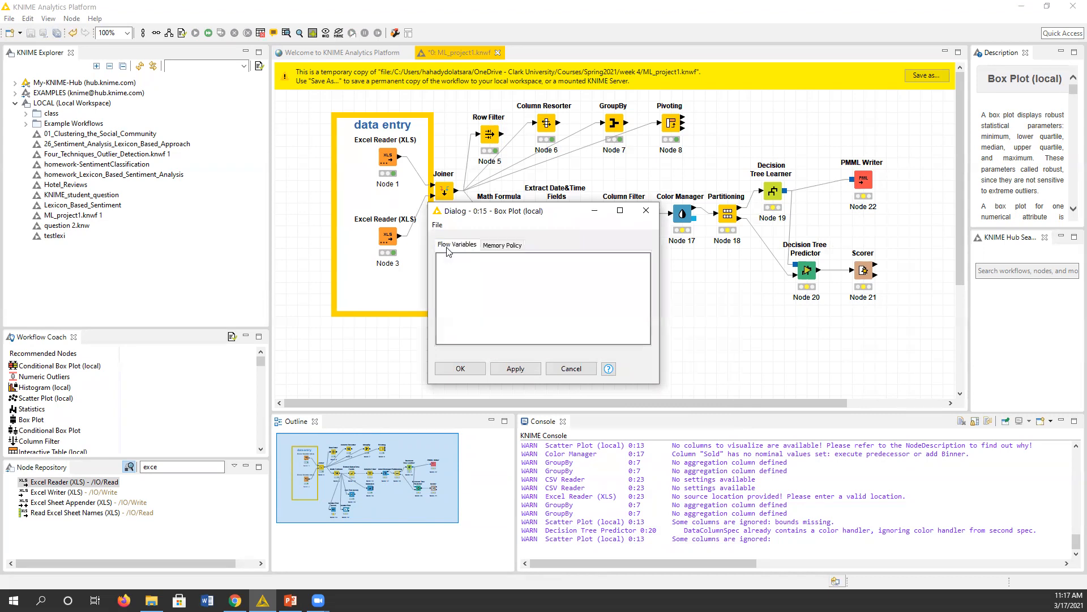
click(492, 247)
click(572, 369)
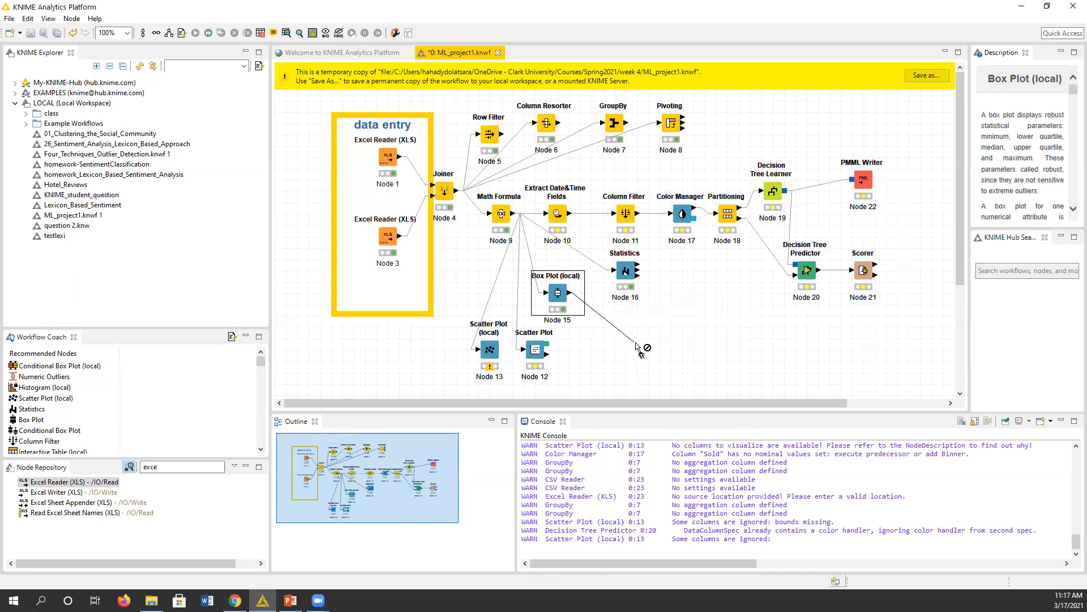
Move the Box Plot (local) node to the right of the Scatter Plot node and reopen its box plot.
drag(557, 291, 680, 346)
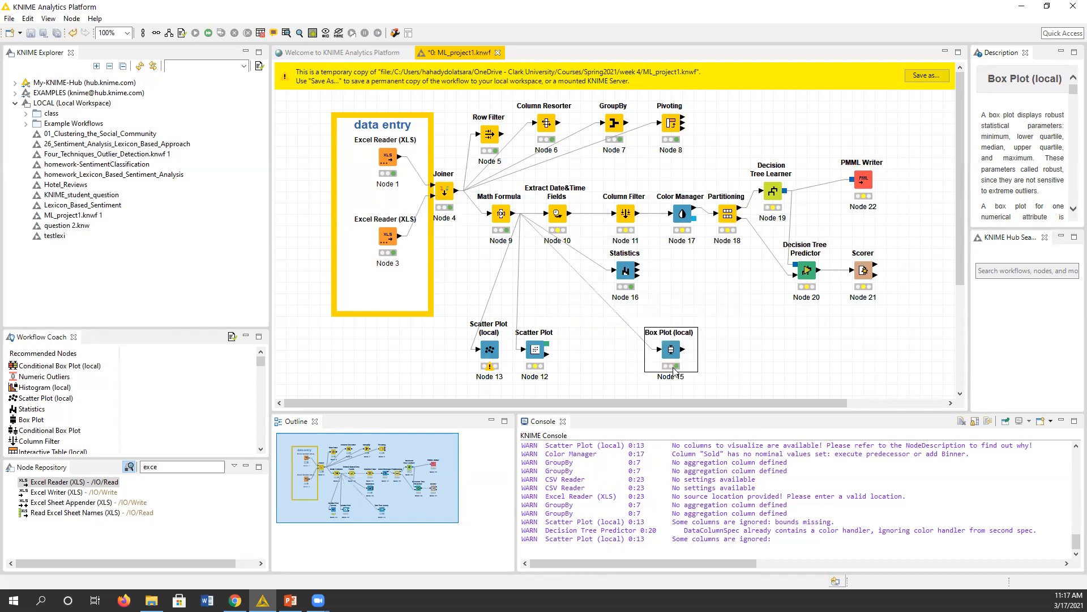
right_click(670, 351)
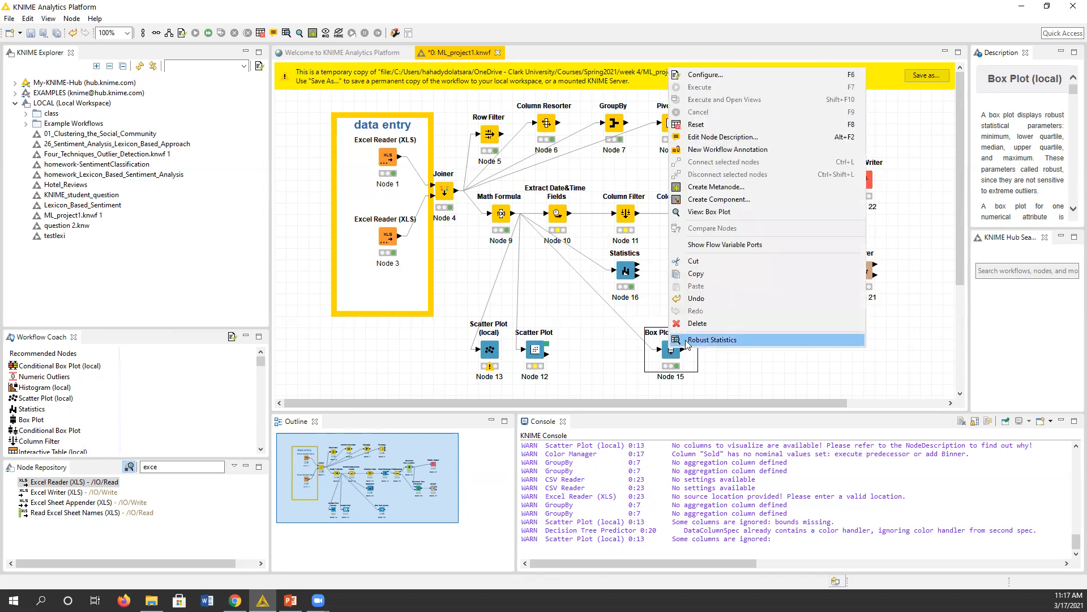
click(732, 215)
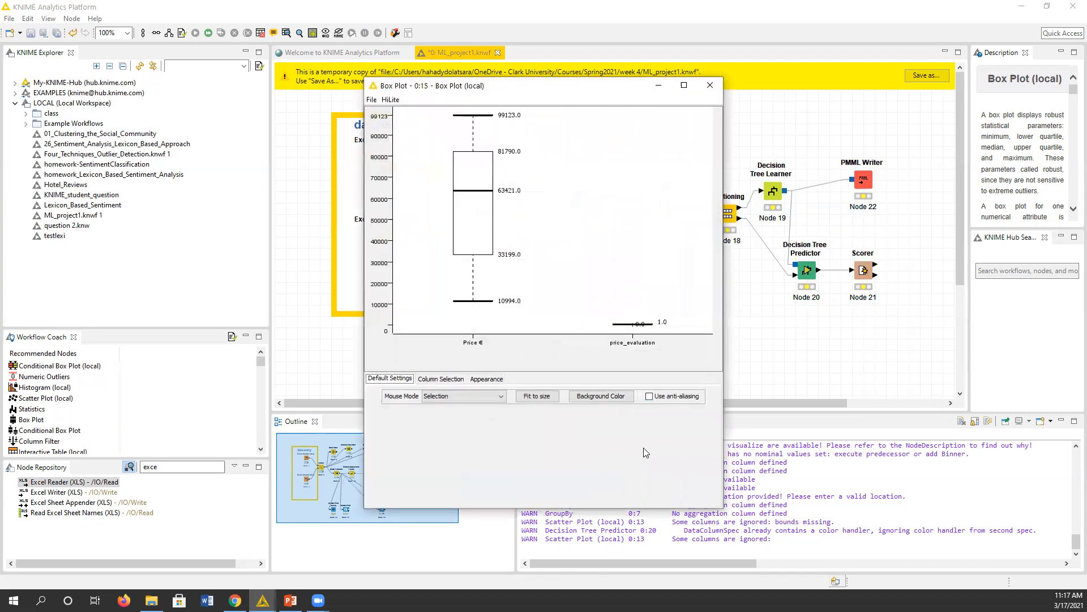
Exclude the price_evaluation column from the box plot so only Price € is drawn, and close the view.
click(457, 379)
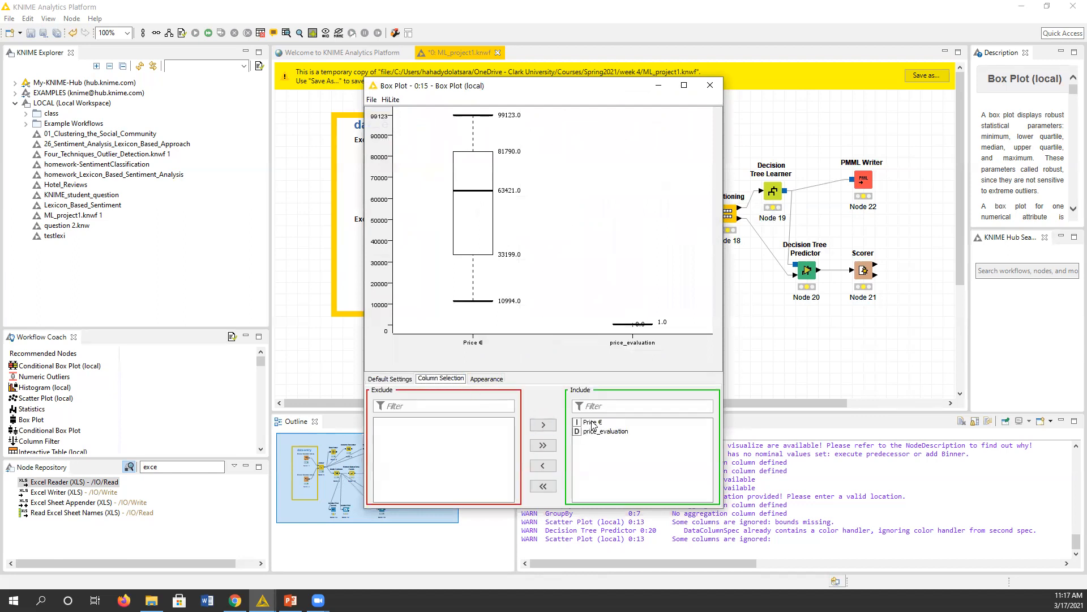
click(623, 431)
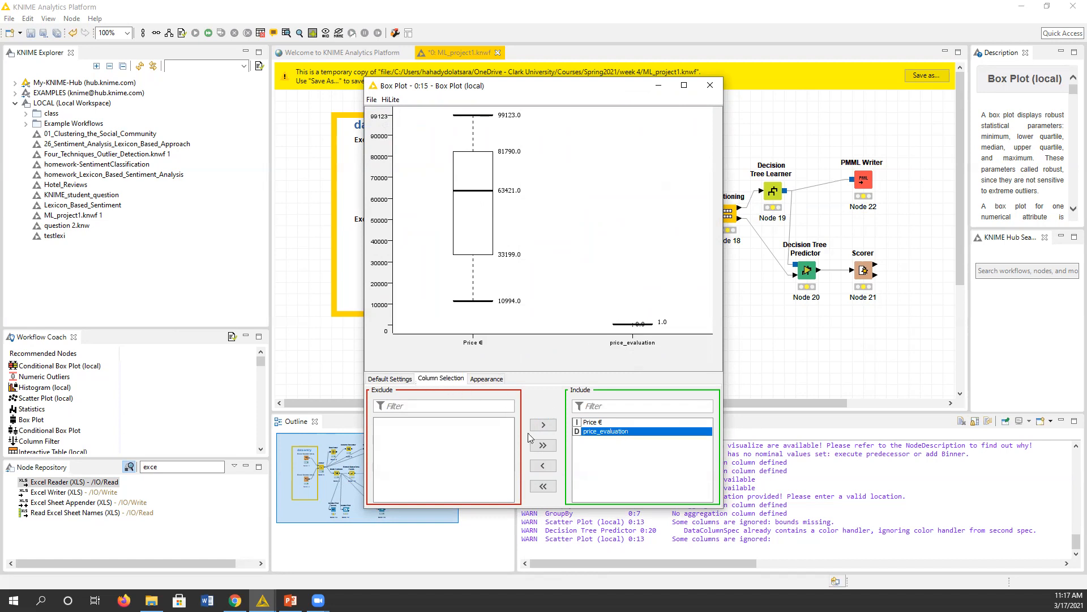
click(538, 466)
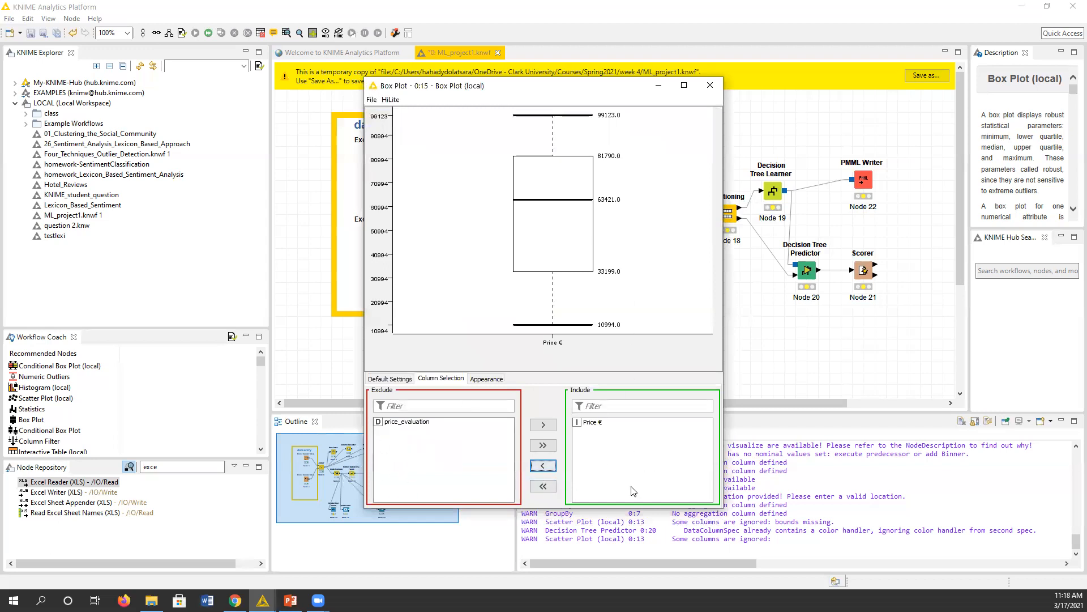
click(709, 85)
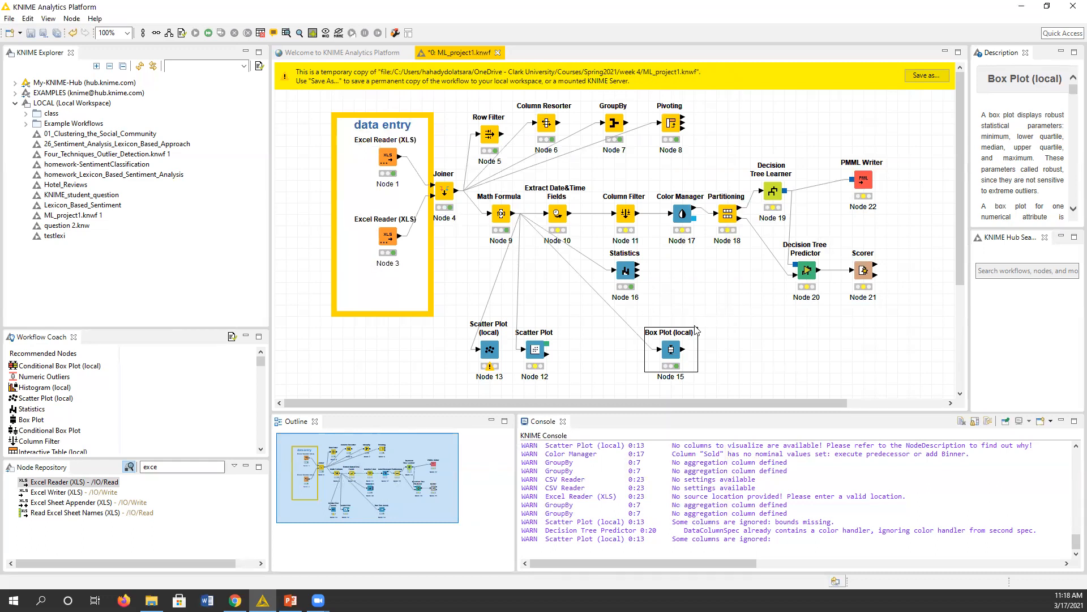
double_click(675, 353)
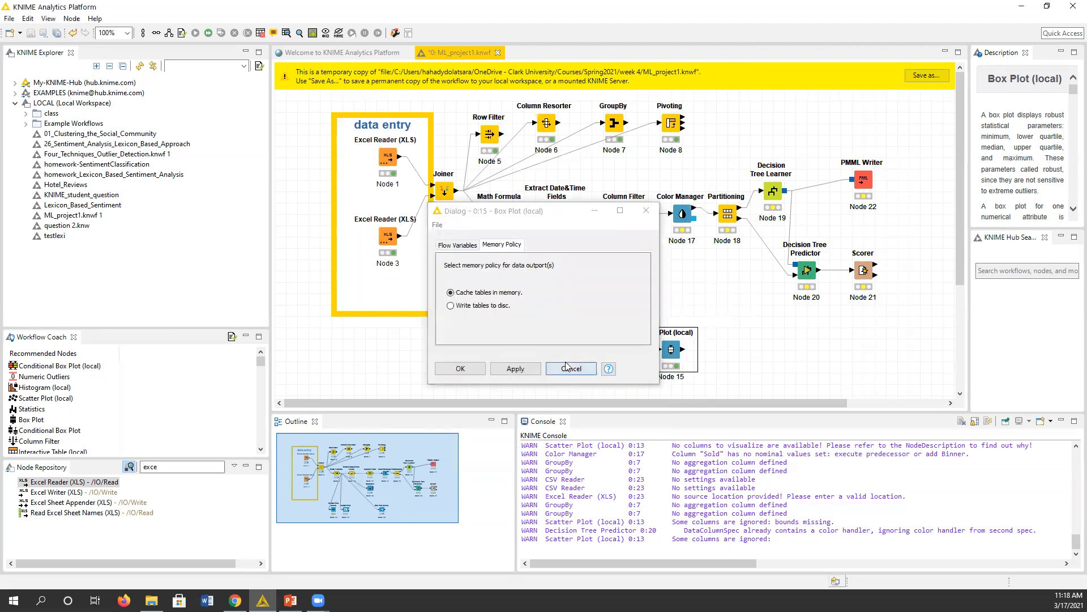
click(571, 368)
click(685, 351)
Reopen the Box Plot (local) node's plot and look at its background color choices without picking one.
right_click(675, 351)
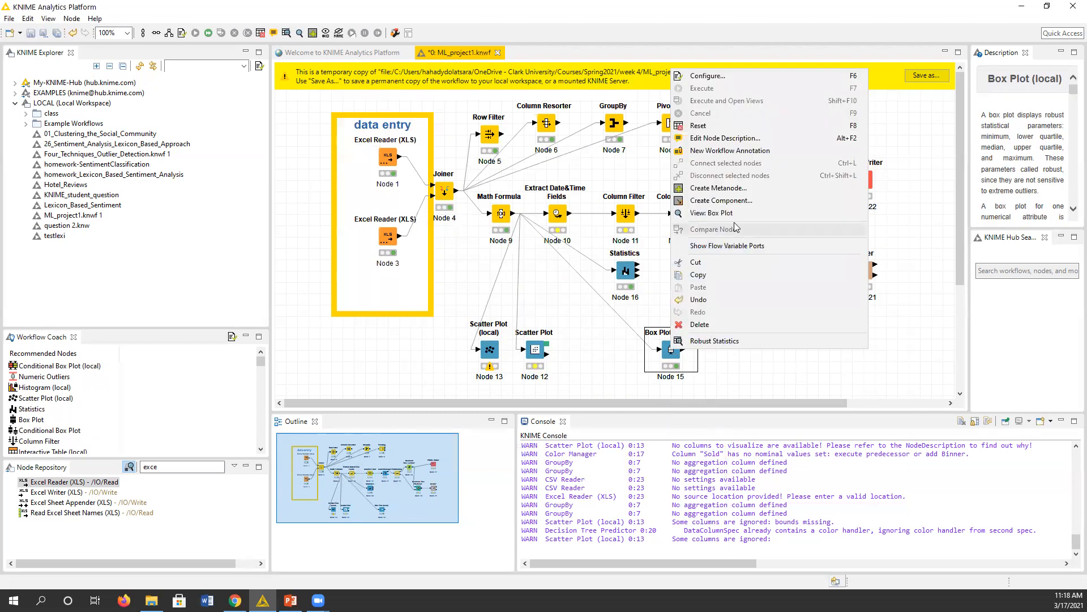
click(716, 214)
click(598, 396)
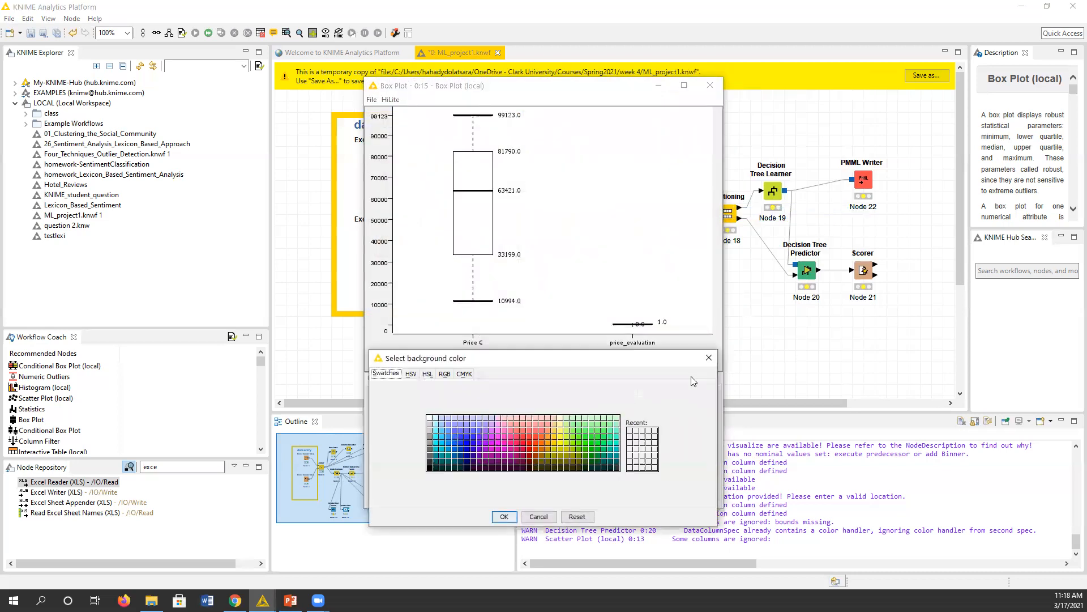
click(708, 358)
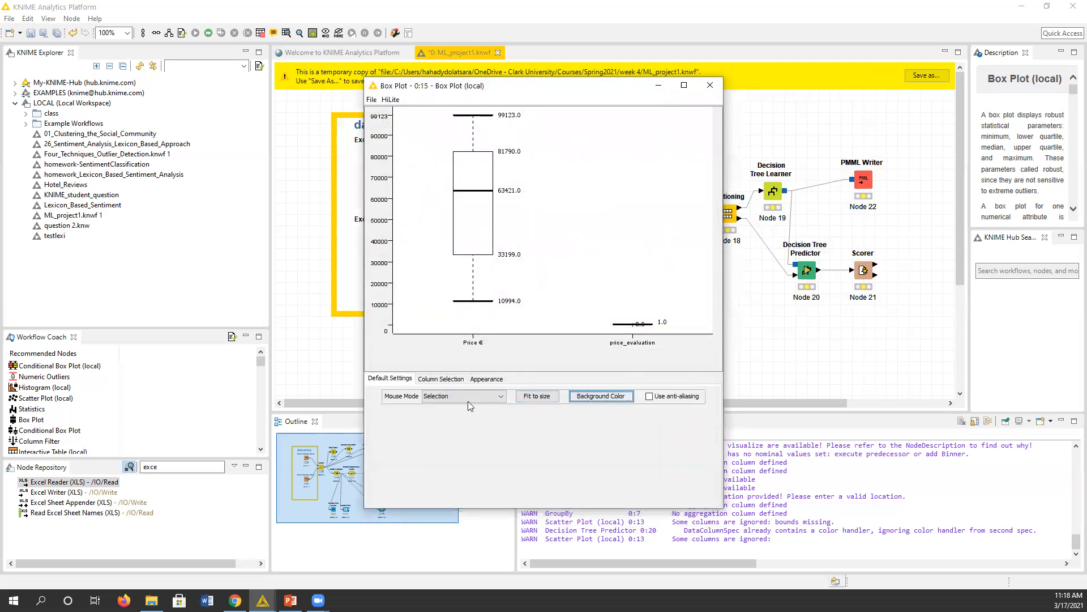
Move price_evaluation to the box plot's excluded columns, leaving Price € included, and close the plot window.
click(450, 379)
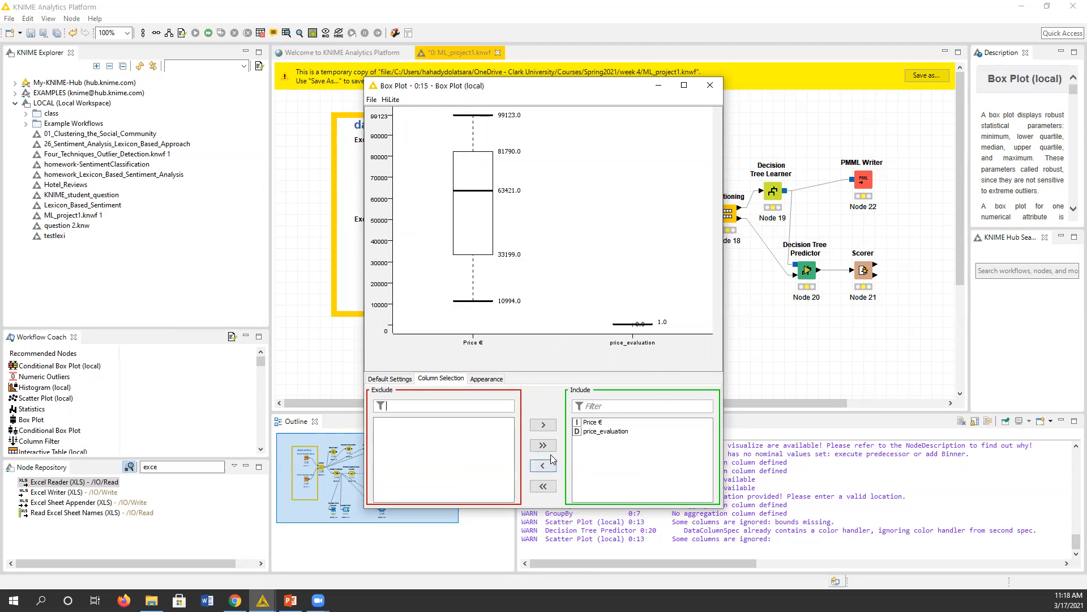
click(607, 431)
click(544, 470)
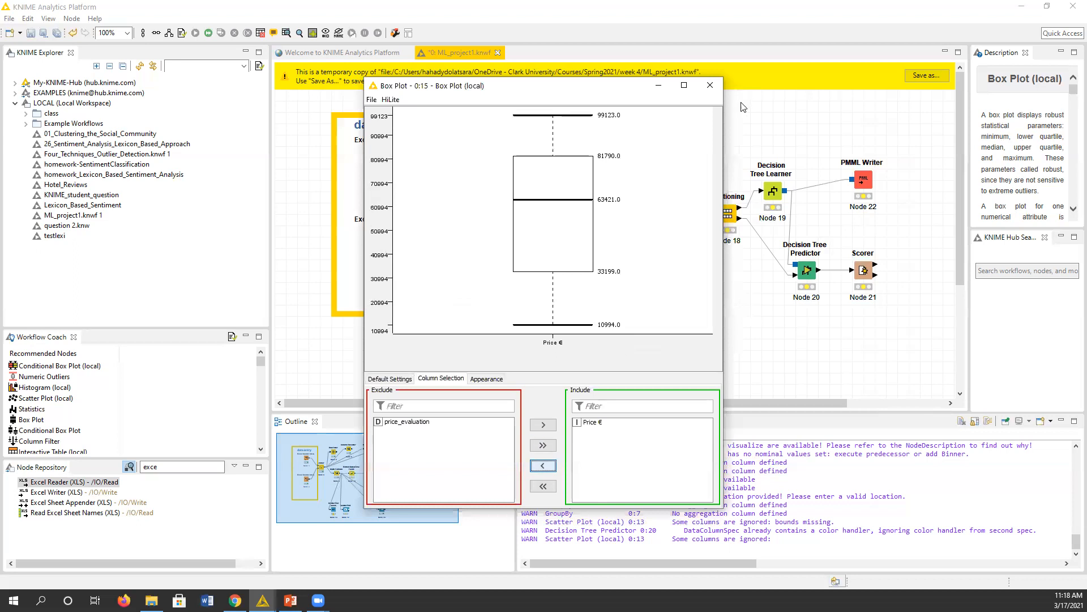
click(710, 84)
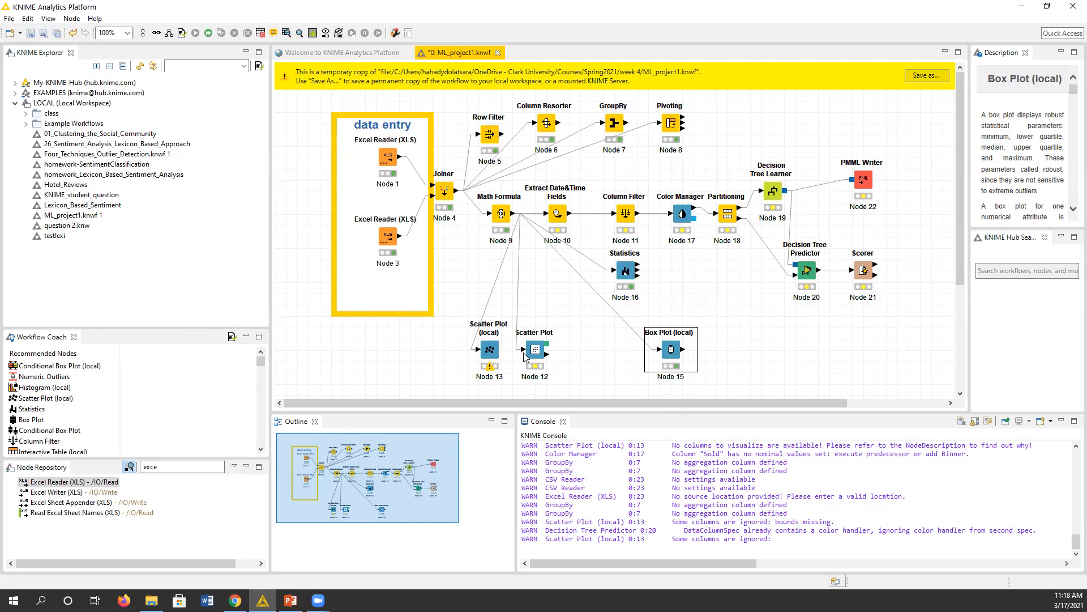
Move the Scatter Plot node slightly up and right, and configure Brand as its y-axis column.
drag(530, 351, 555, 329)
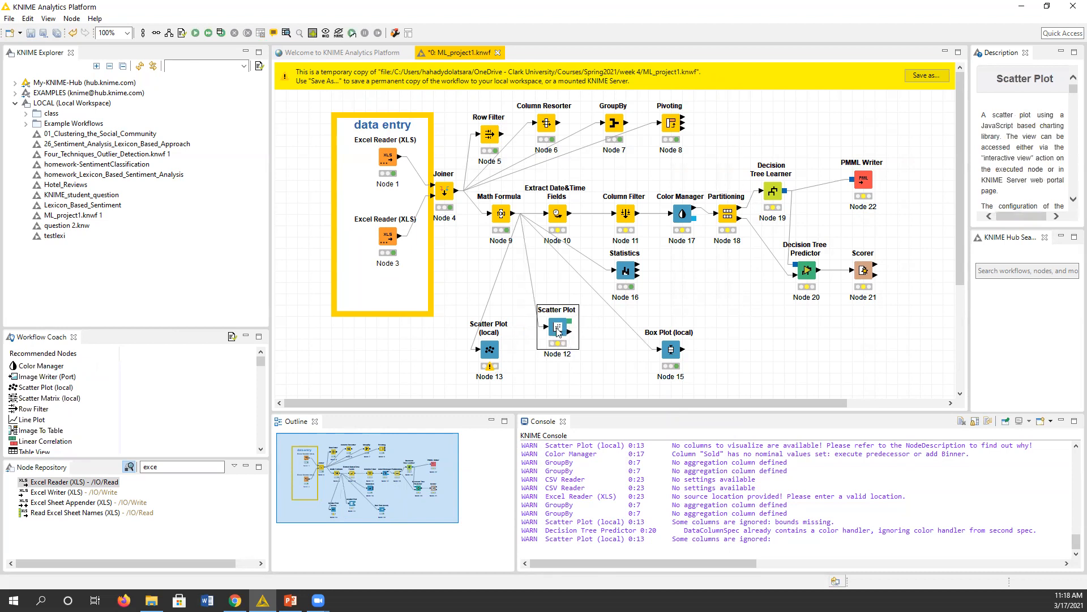
double_click(557, 330)
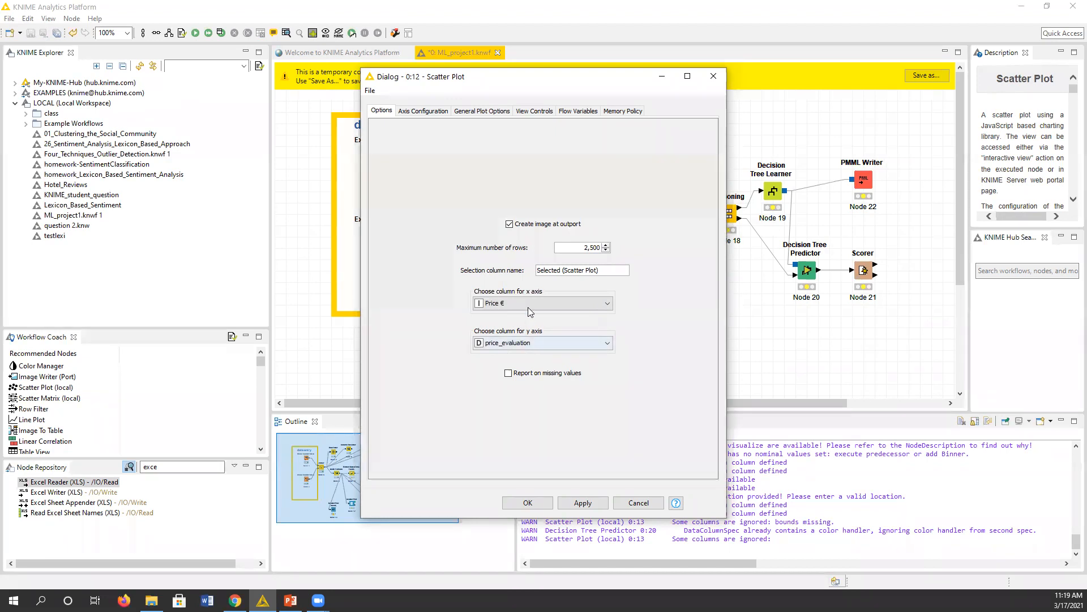
click(524, 344)
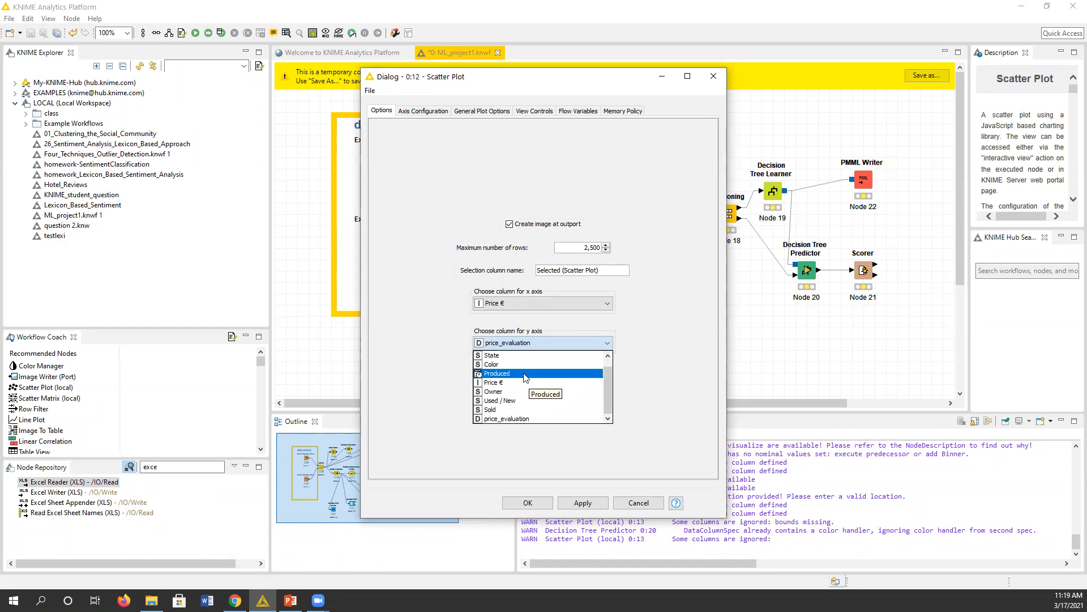
scroll(526, 365, up, 1)
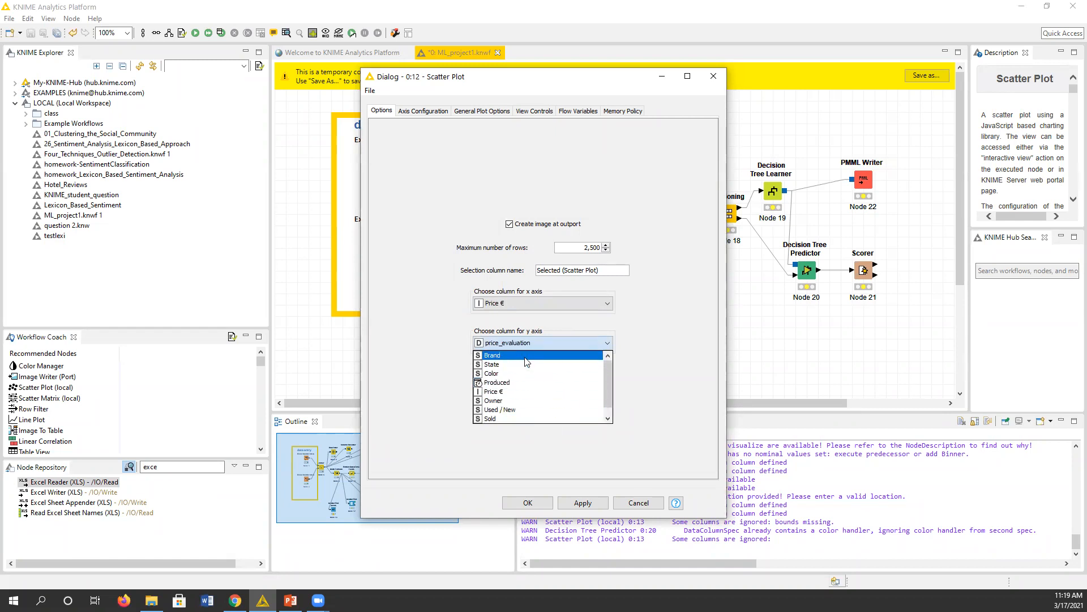
click(525, 356)
click(528, 502)
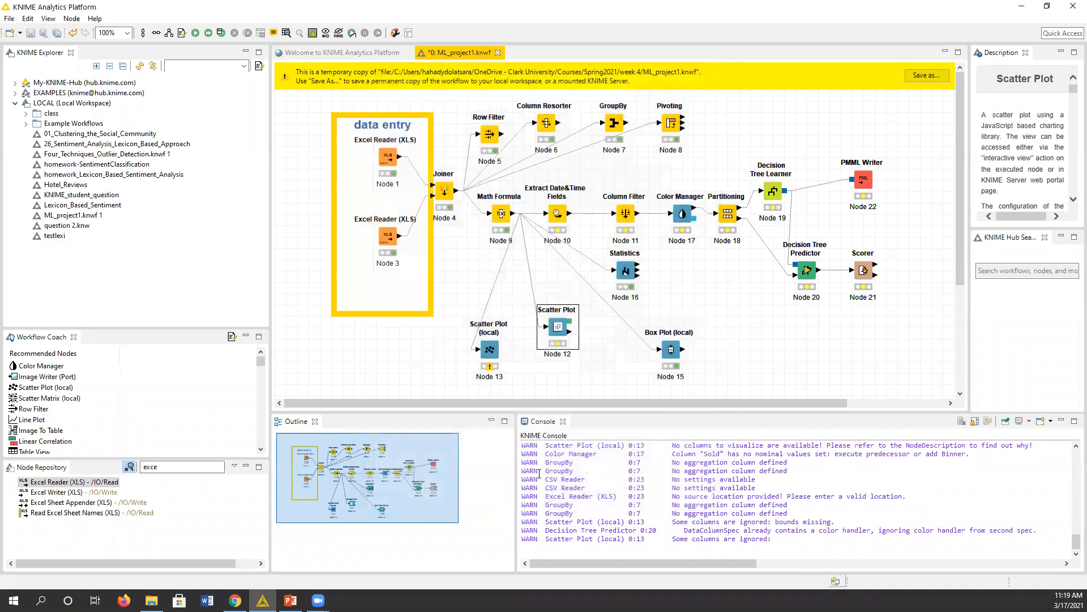
Execute the Scatter Plot node and view its output image of Brand against Price €.
right_click(564, 327)
click(589, 55)
right_click(567, 327)
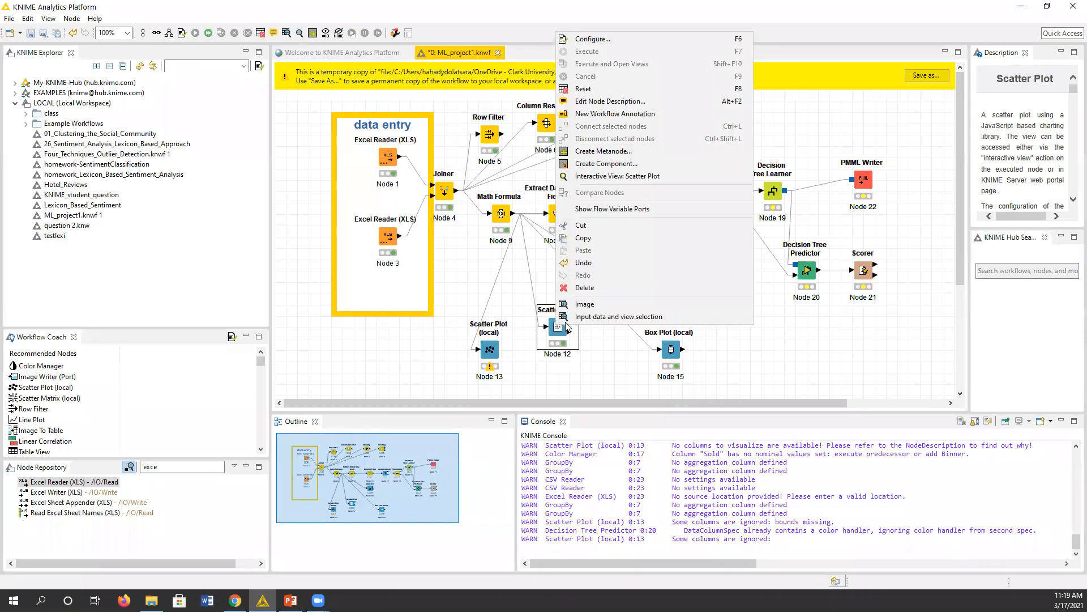
click(583, 306)
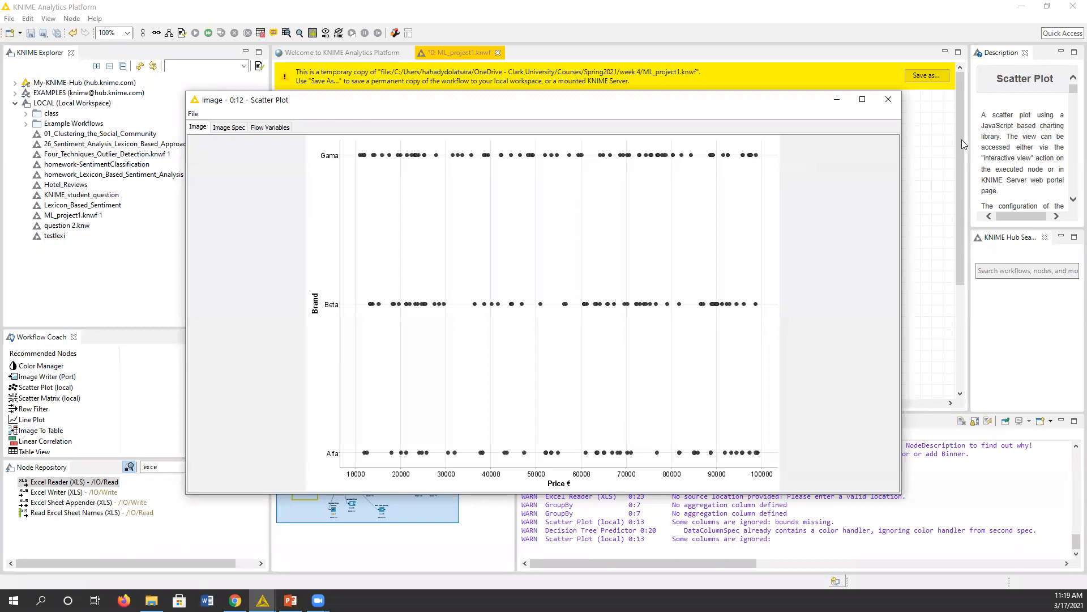
click(889, 99)
Configure the Scatter Plot node to use price_evaluation as its y-axis column.
right_click(562, 332)
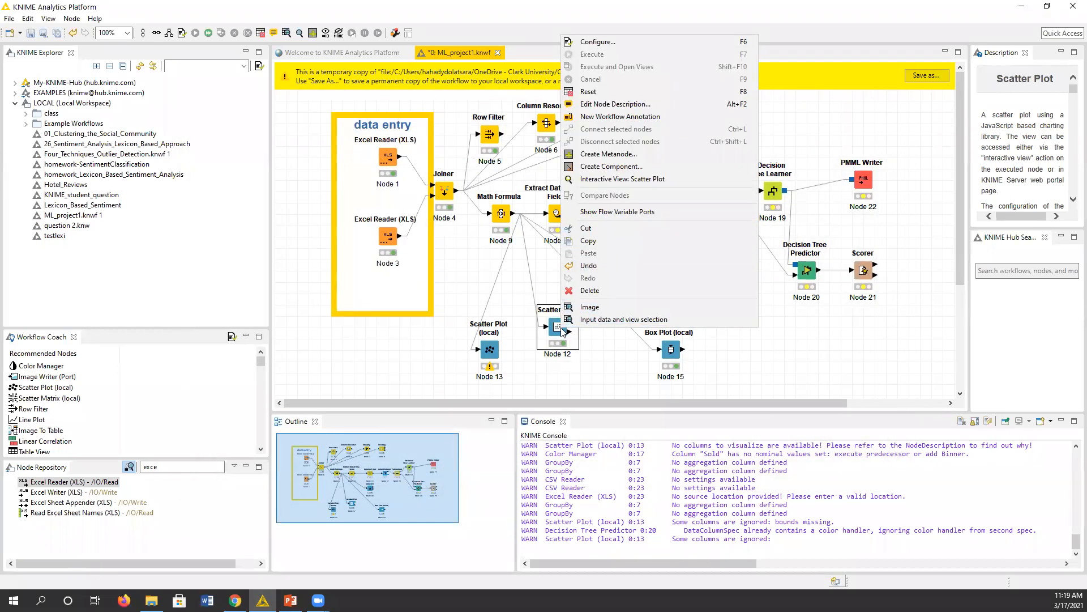
double_click(560, 331)
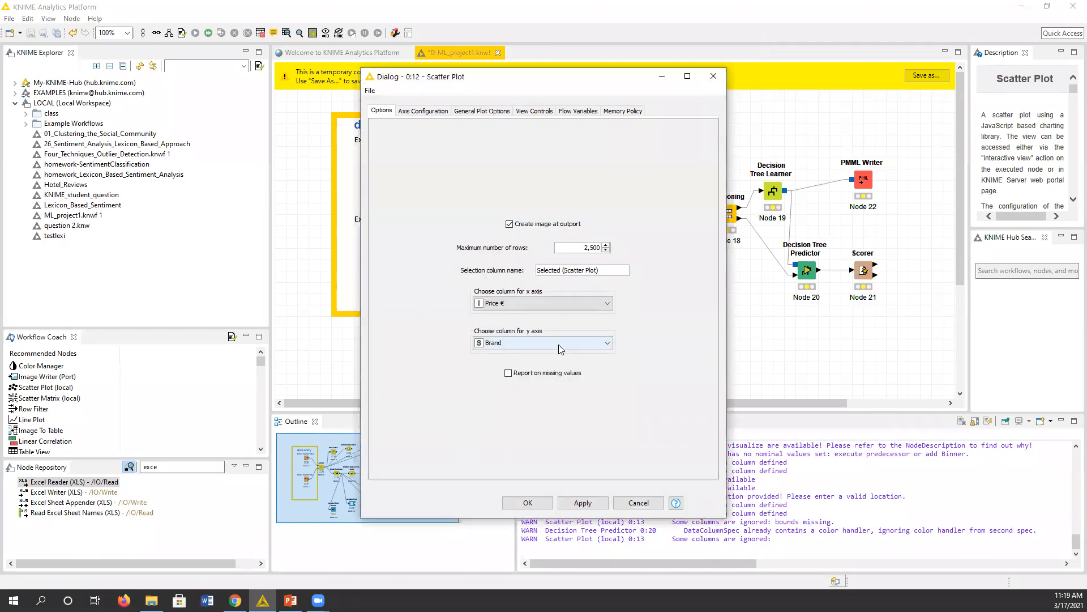
click(558, 345)
scroll(558, 393, down, 1)
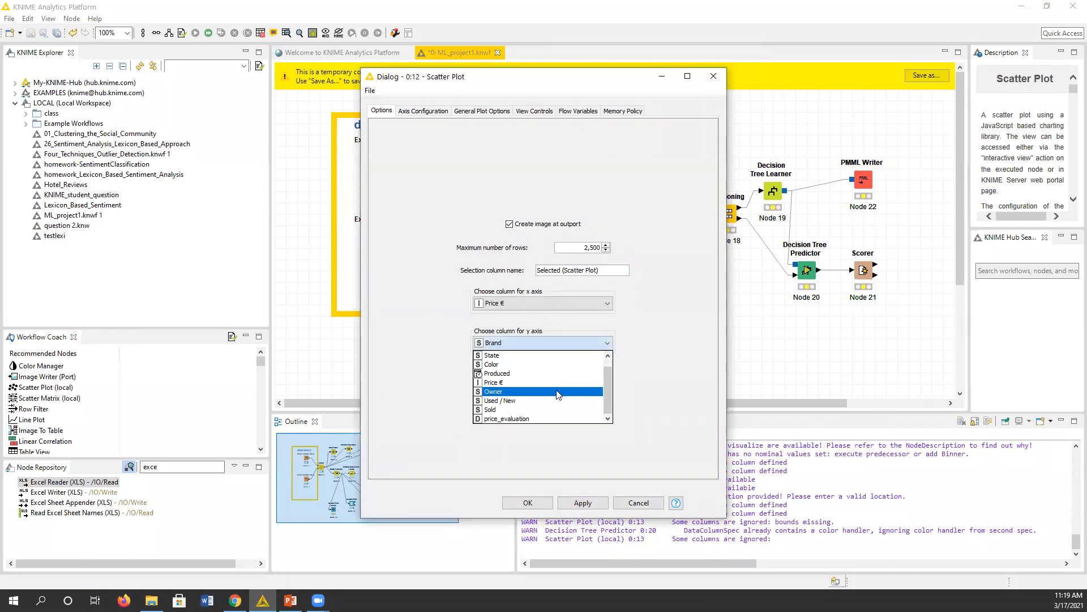
click(553, 414)
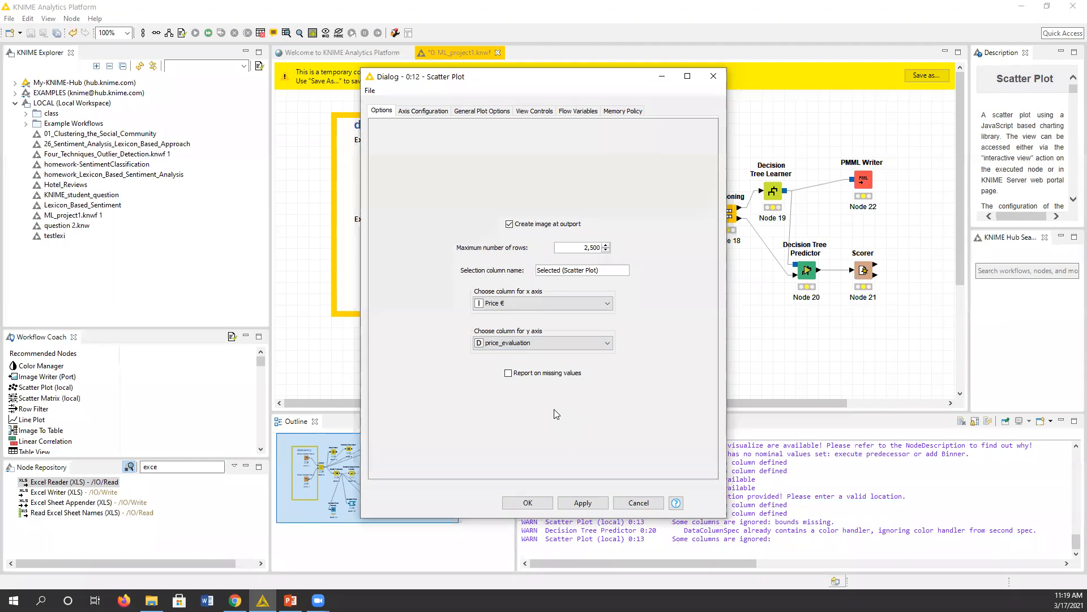
click(538, 507)
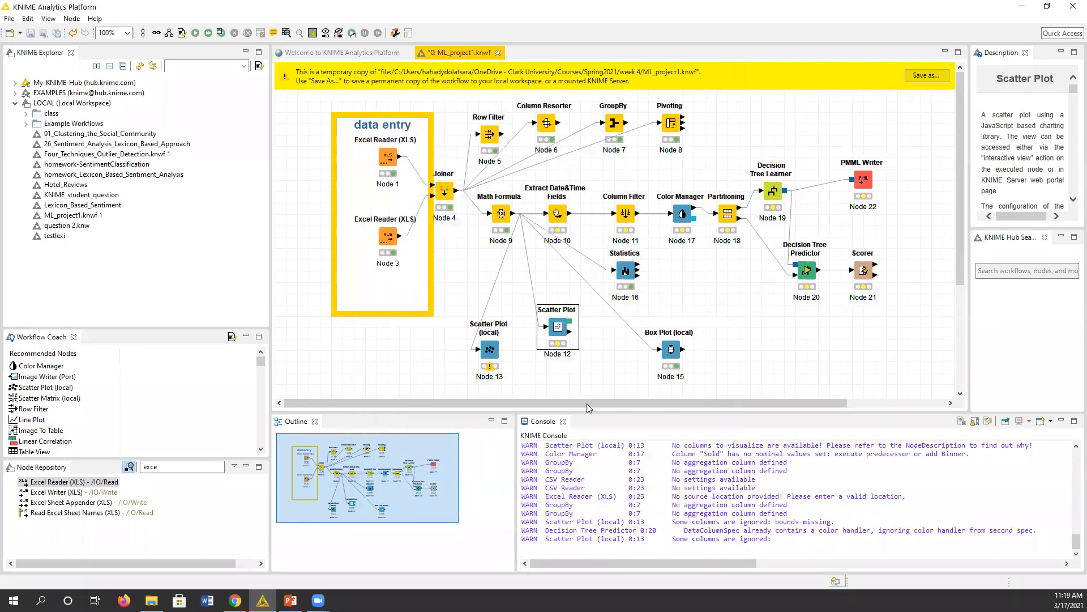
Execute the Scatter Plot node and examine the image of price_evaluation against Price €.
right_click(557, 329)
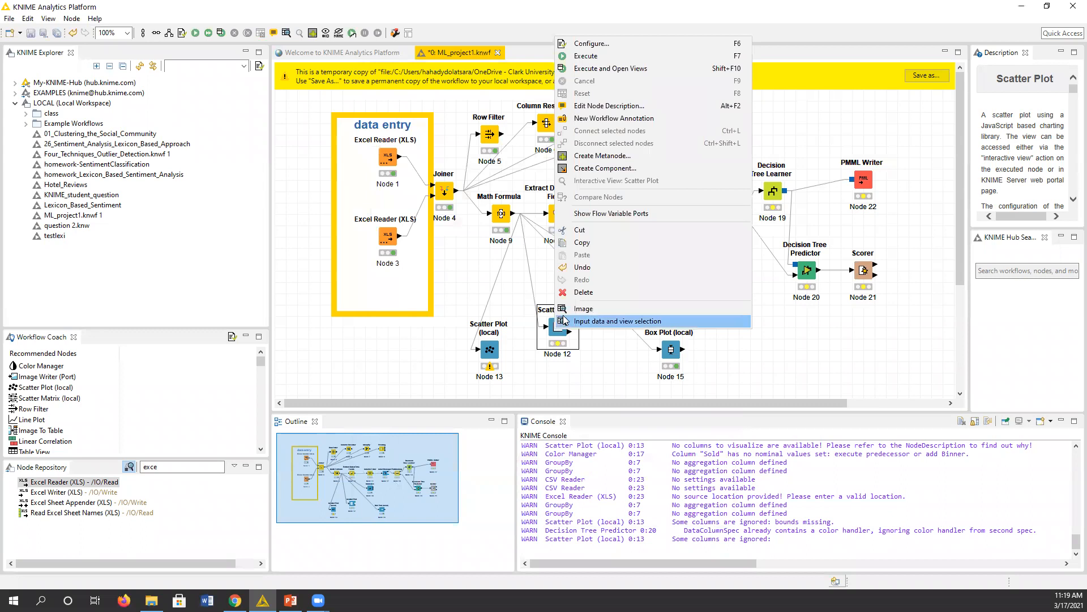
click(604, 57)
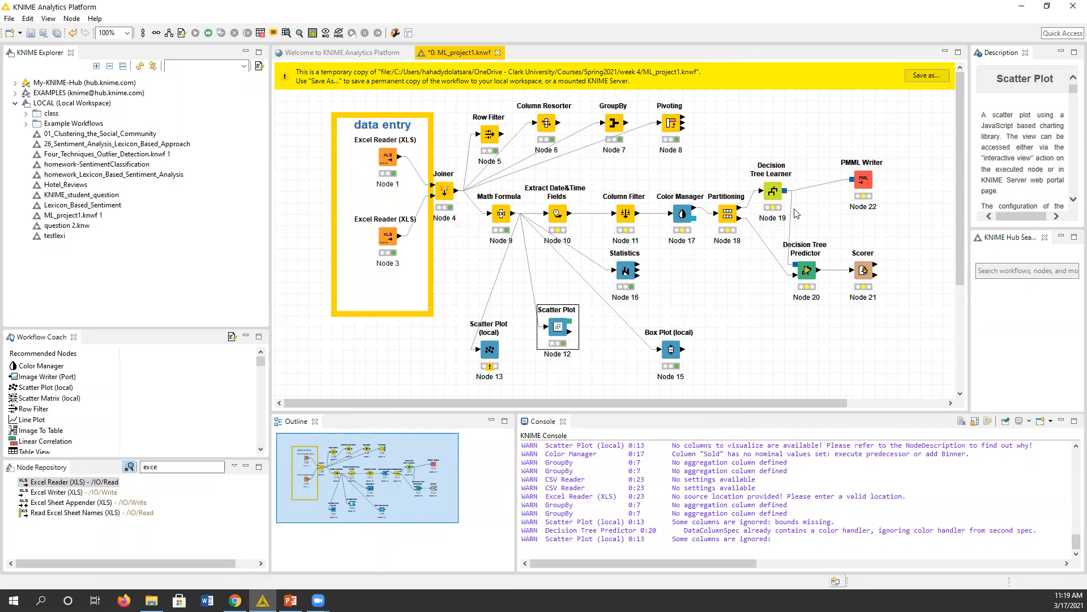
right_click(559, 328)
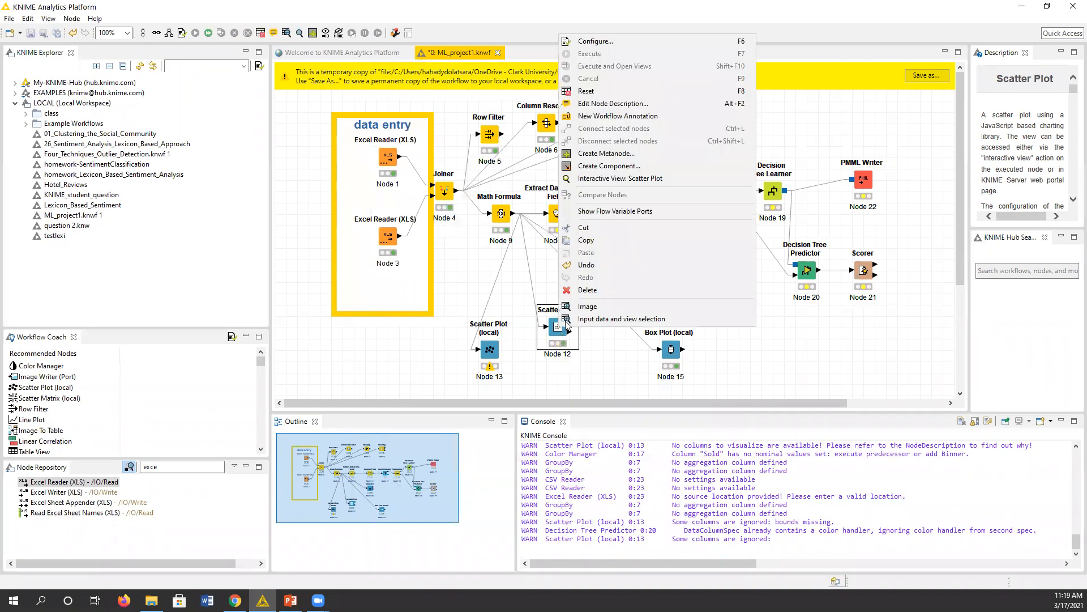
click(605, 310)
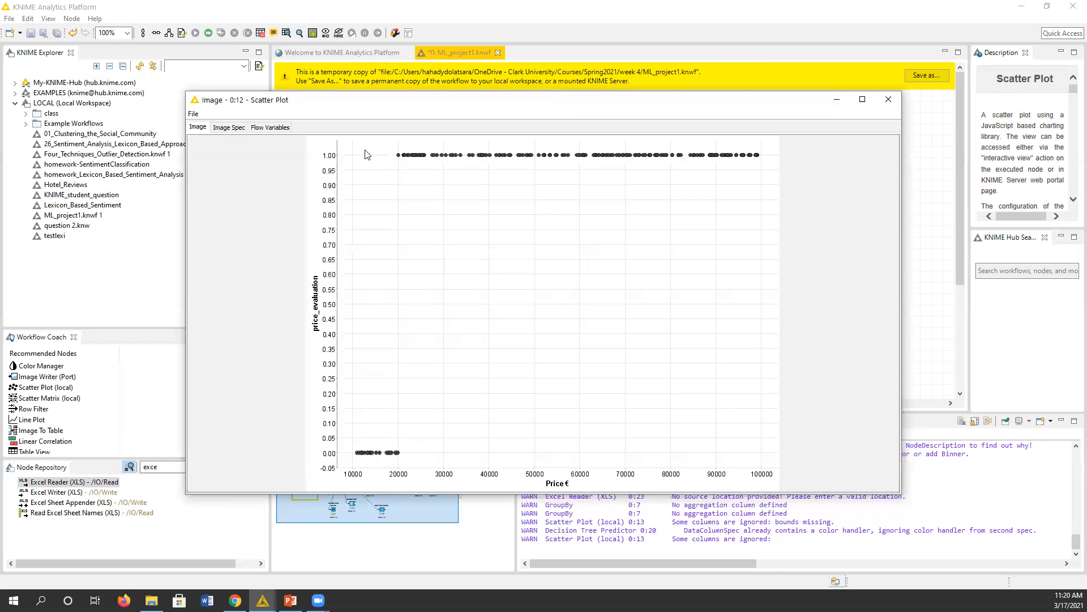
click(888, 98)
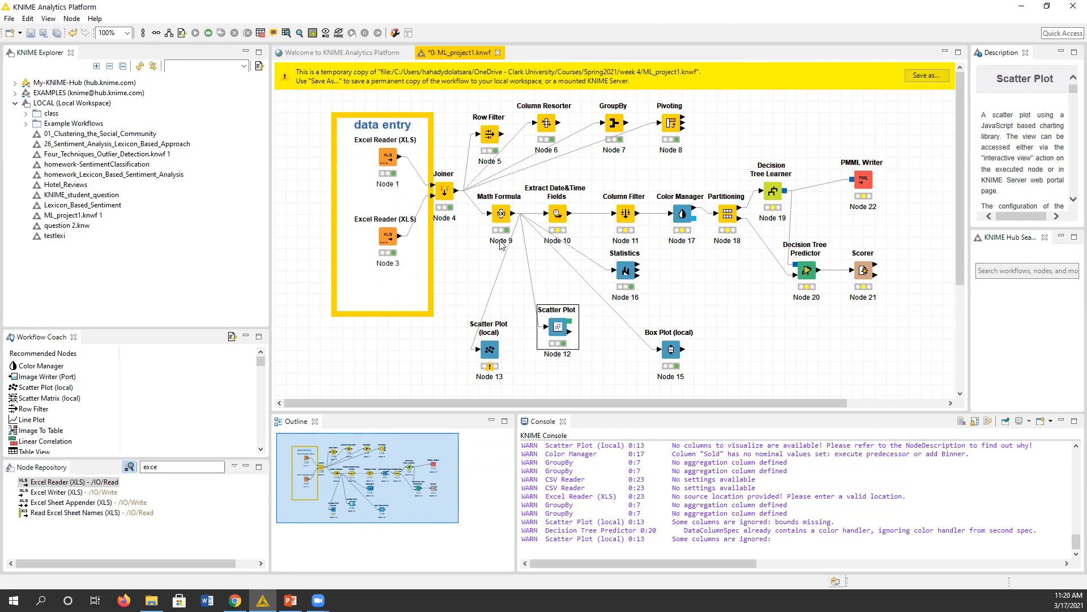
Execute the Scatter Plot (local) node and open its scatter plot view.
right_click(491, 351)
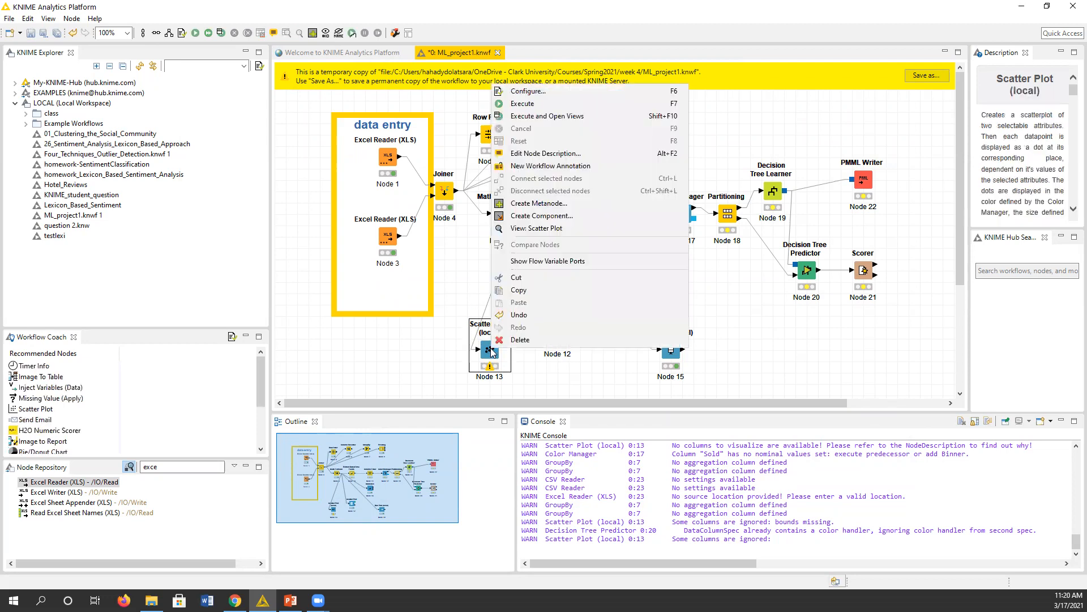
click(535, 105)
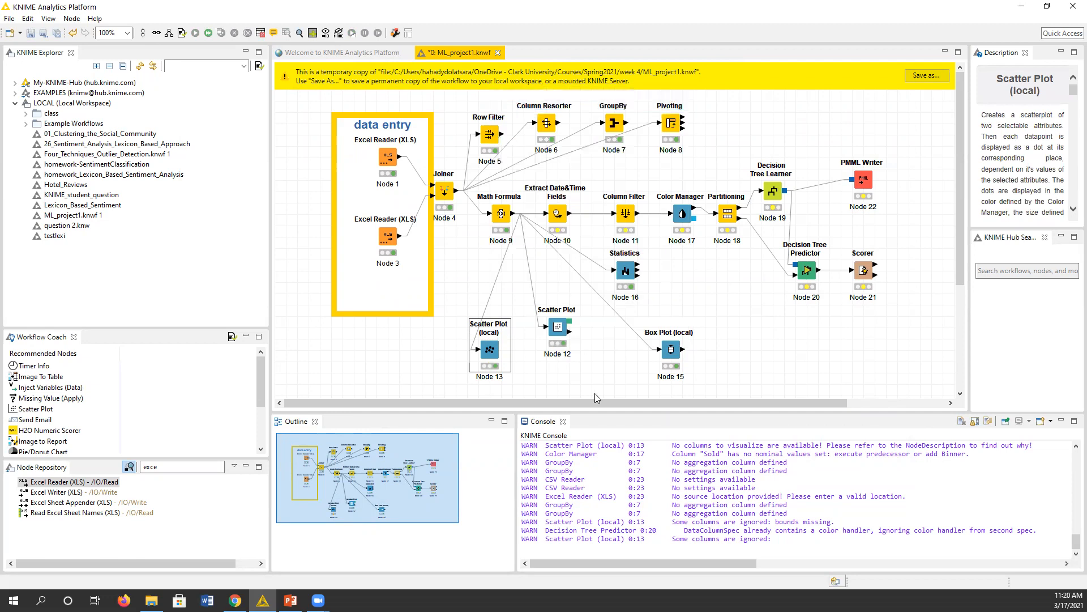
right_click(489, 346)
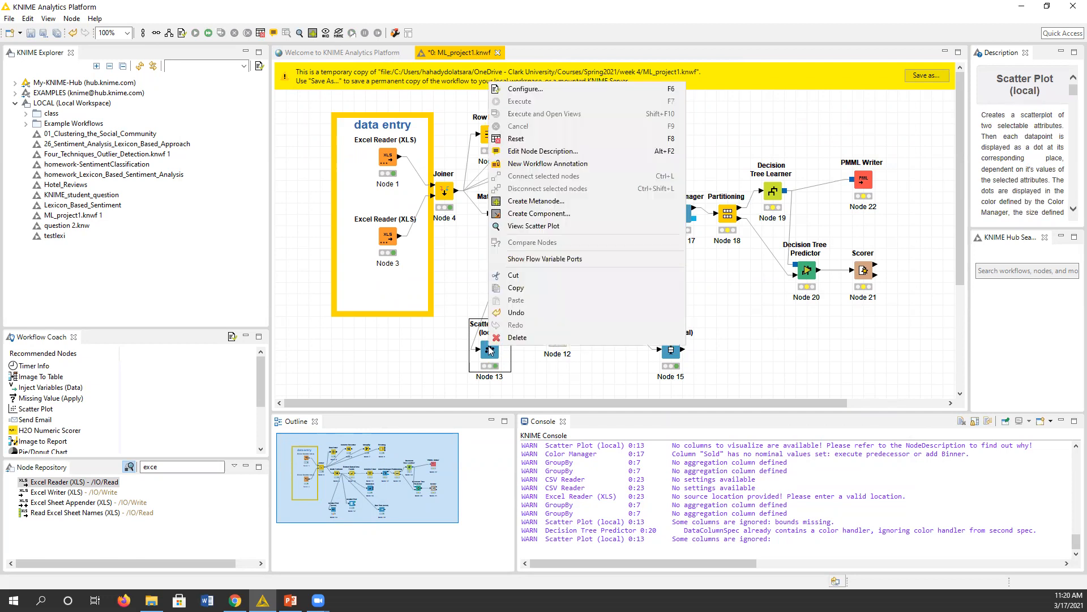
click(557, 225)
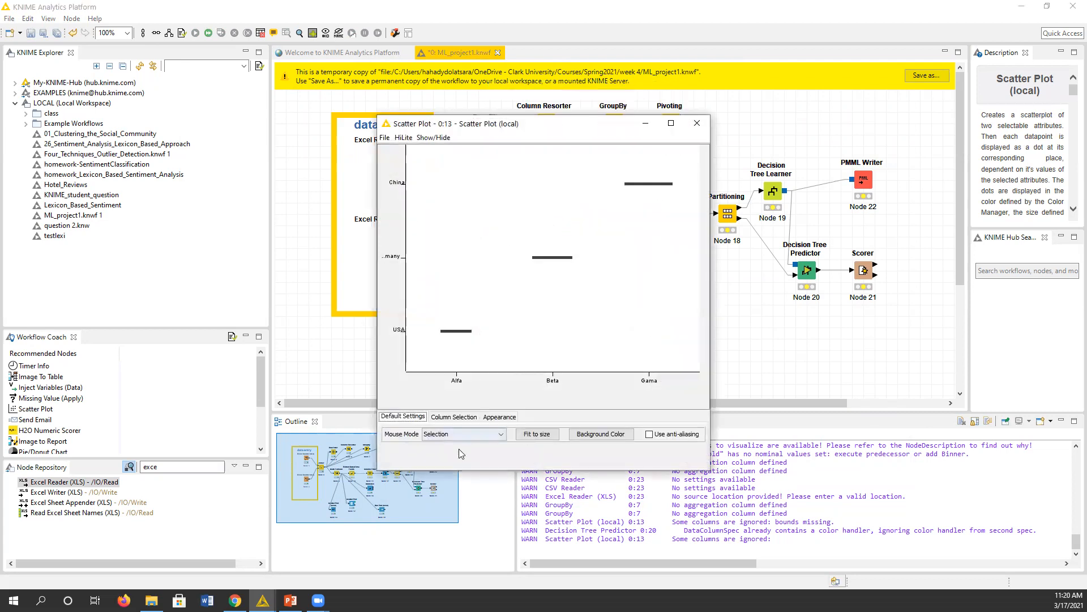
Plot Owner on the x-axis of the local scatter plot against State and against Sold on the y-axis.
click(454, 416)
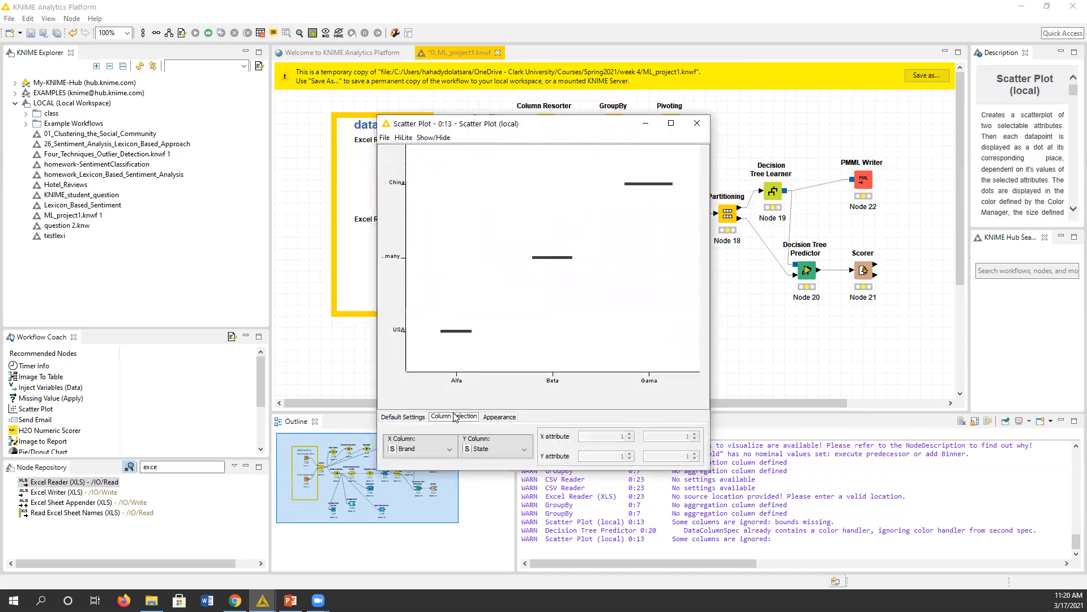
click(449, 450)
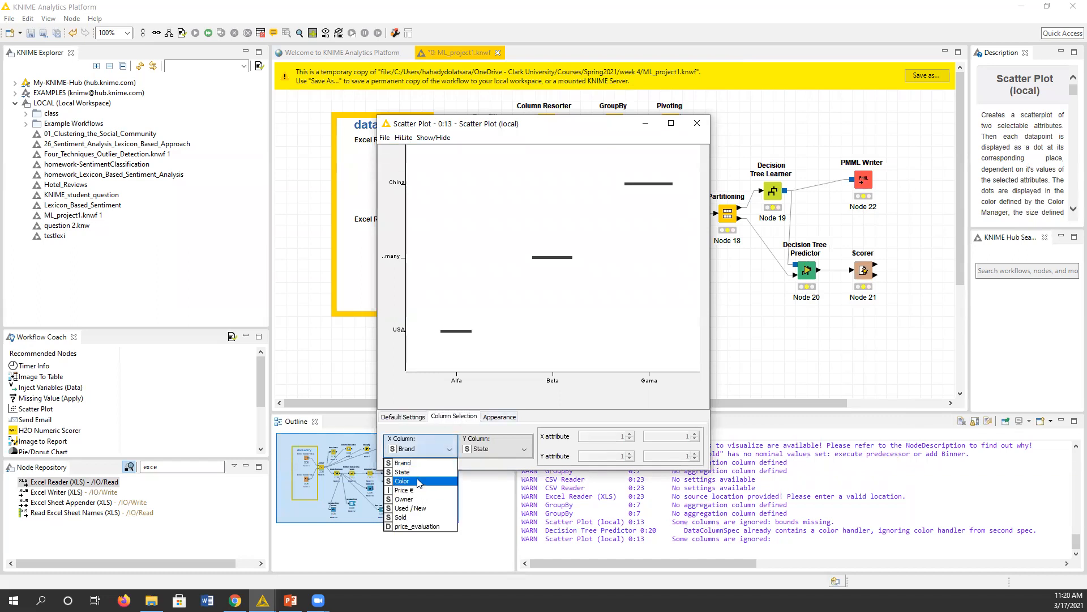
click(418, 499)
click(506, 448)
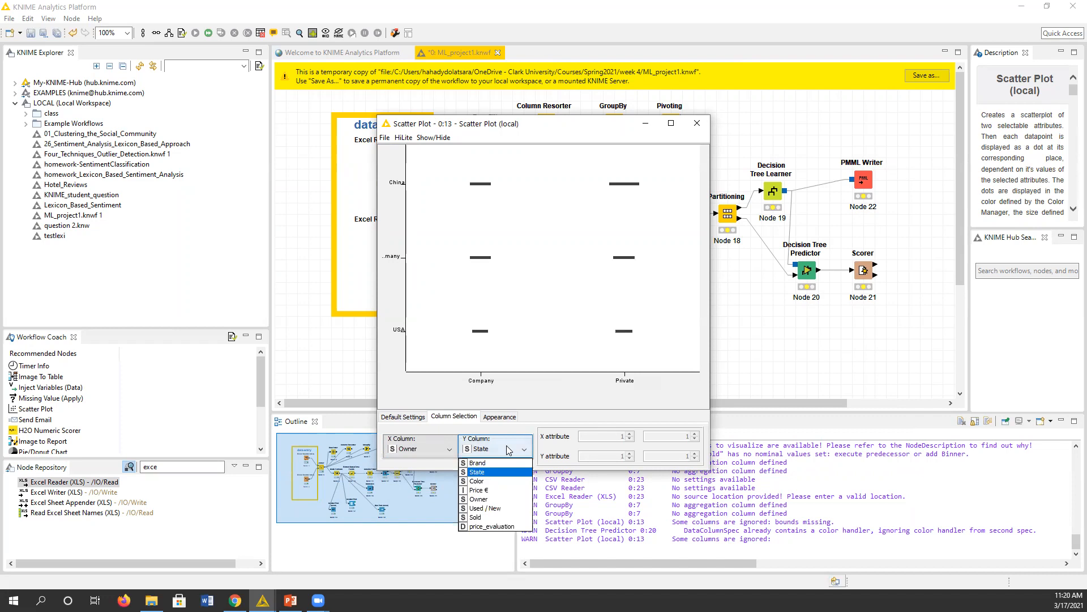
click(486, 471)
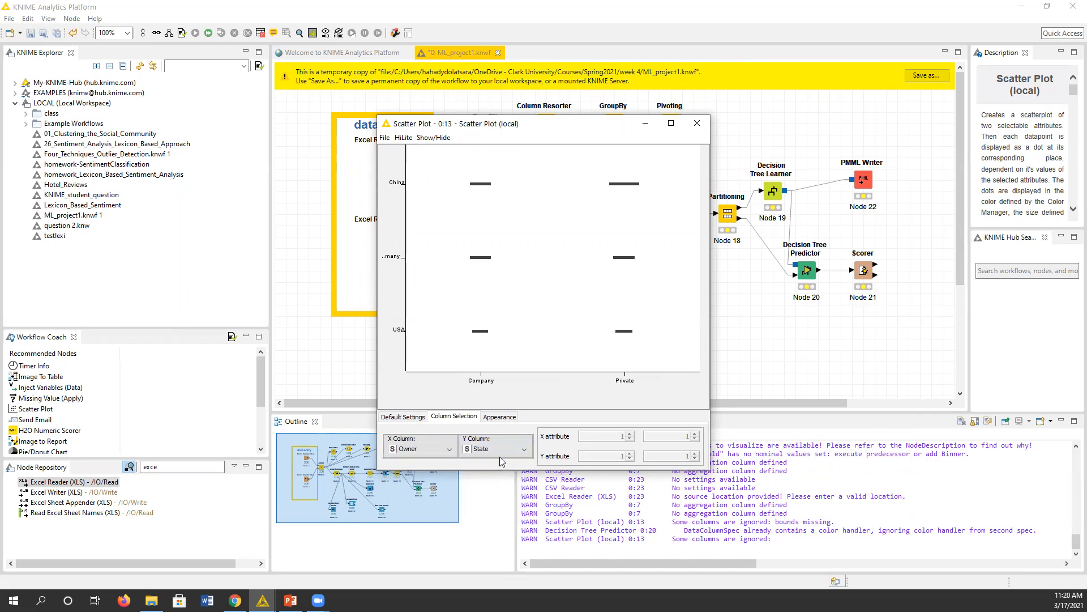
click(499, 454)
click(501, 518)
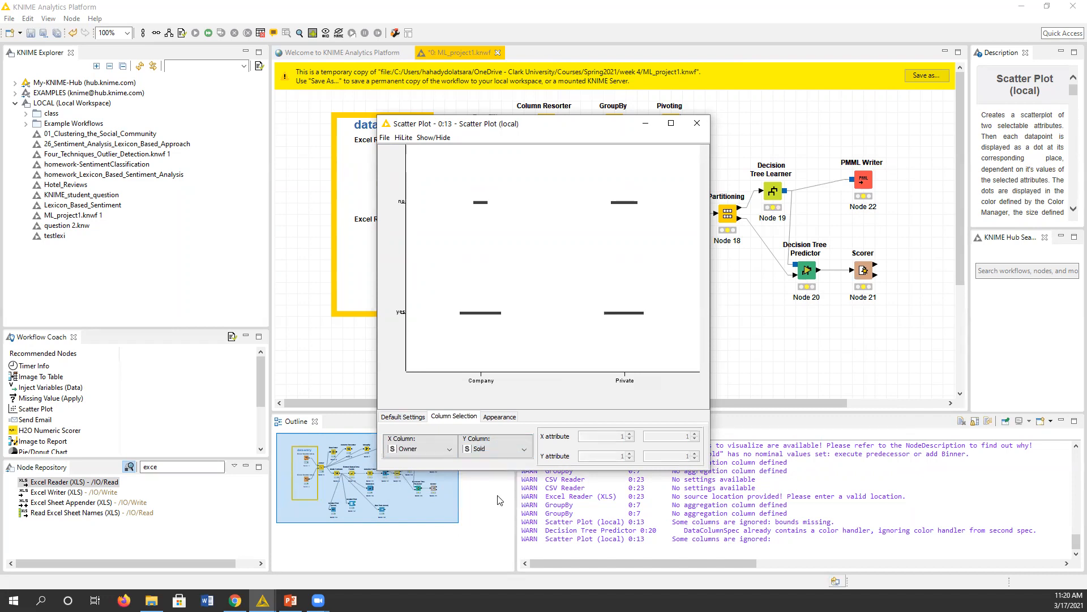
Plot price_evaluation on the x-axis against Sold, State and Price €, and close the scatter plot view.
click(447, 448)
click(423, 516)
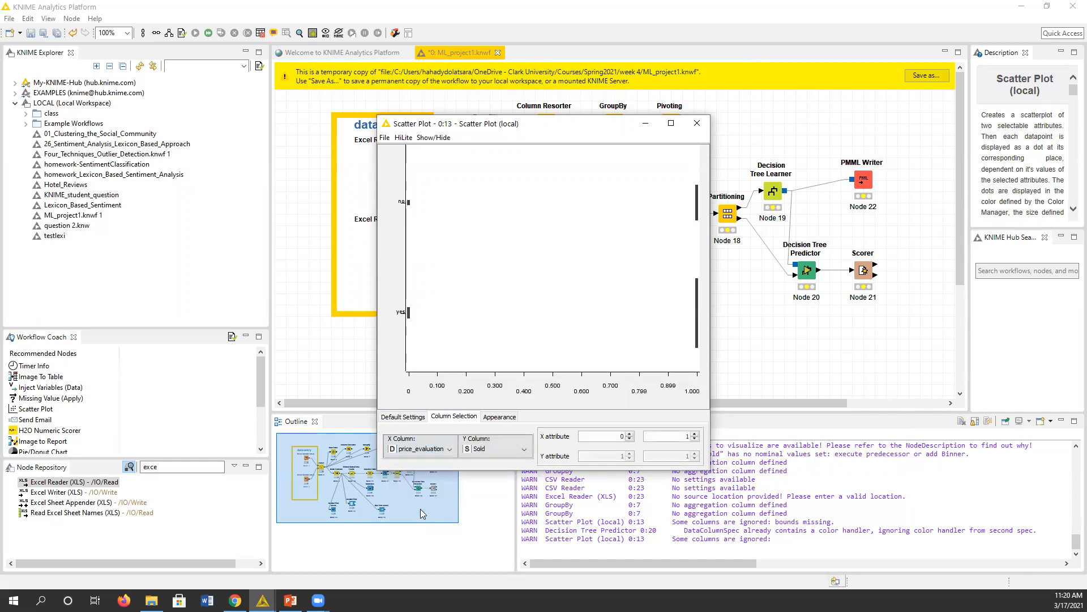
click(497, 448)
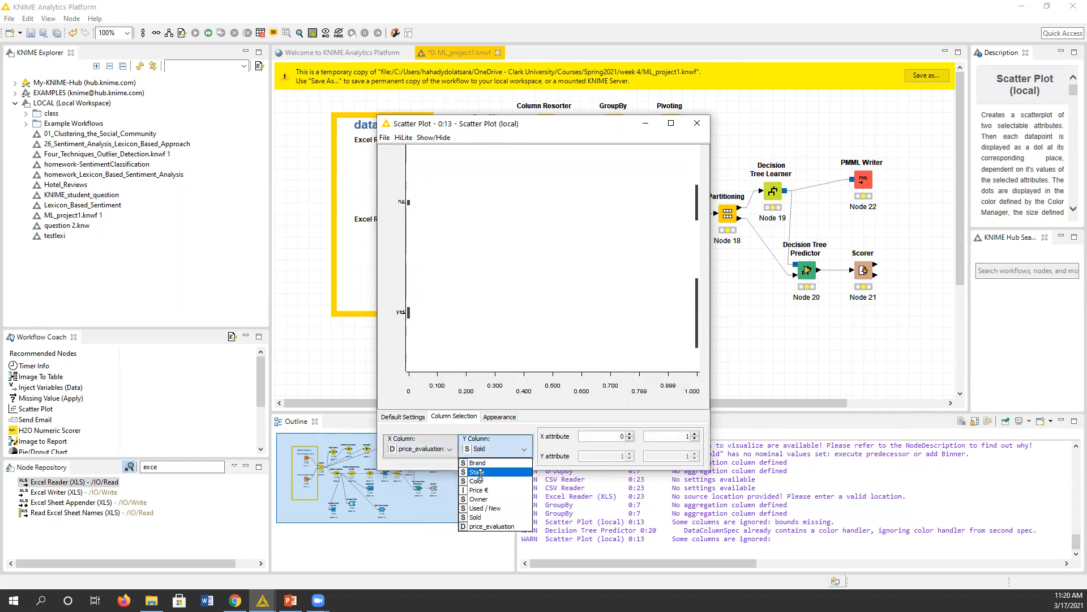
click(479, 472)
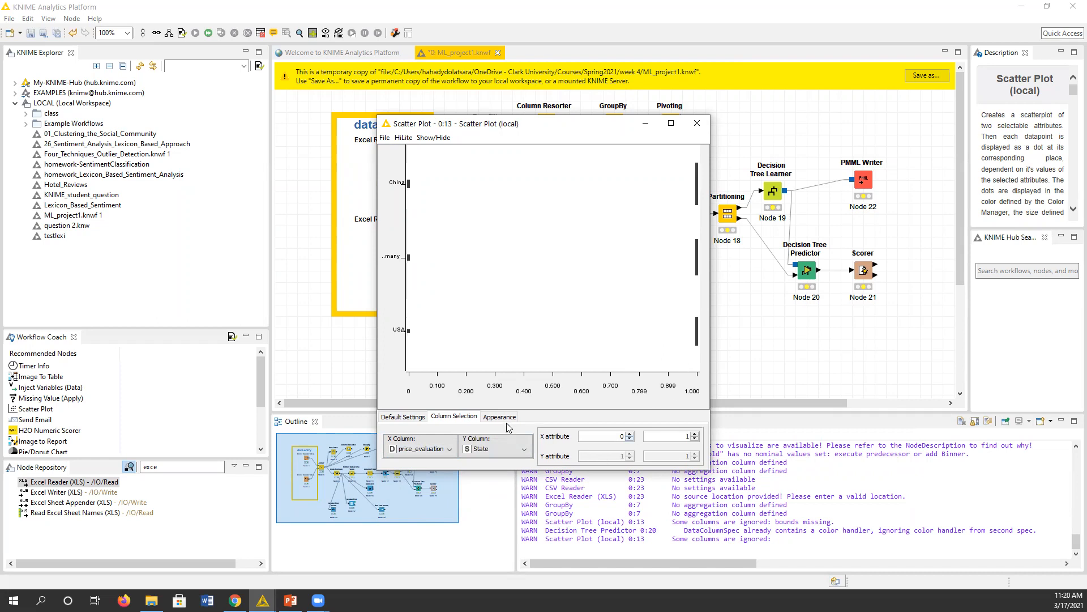
click(488, 452)
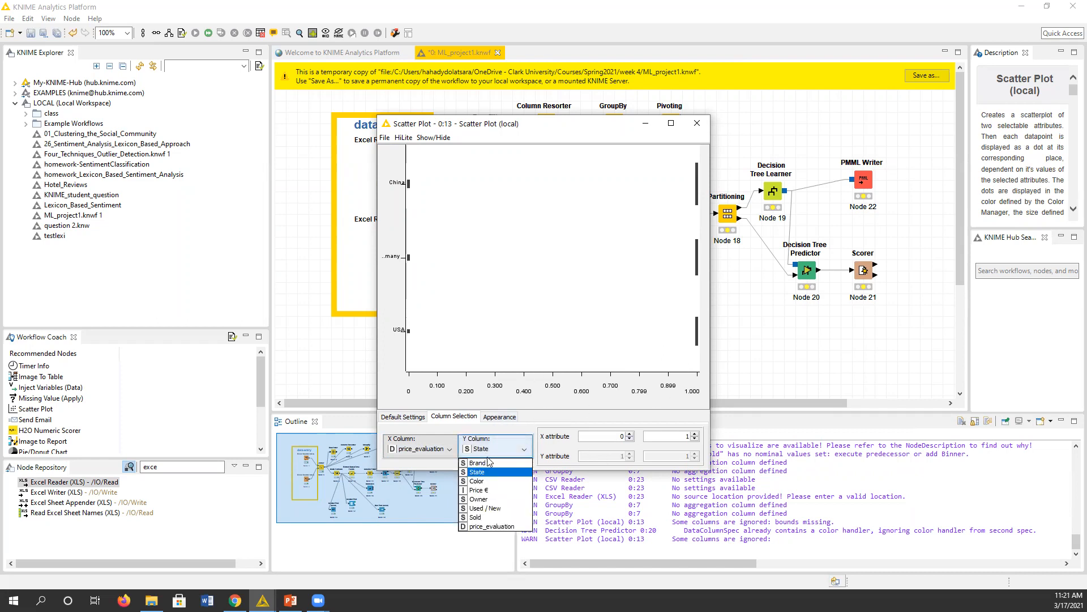
click(500, 491)
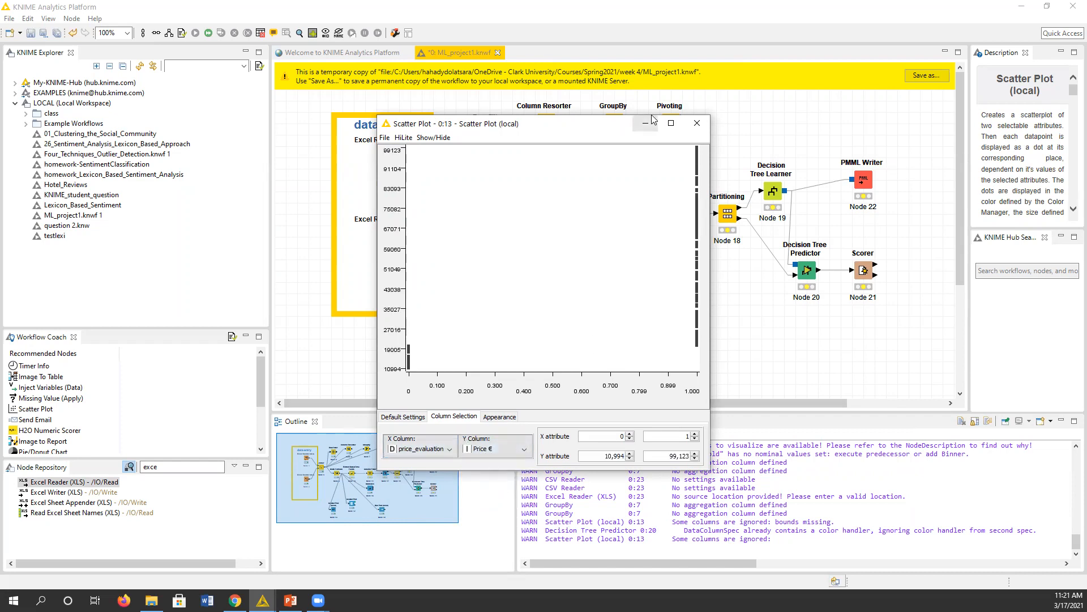
click(696, 123)
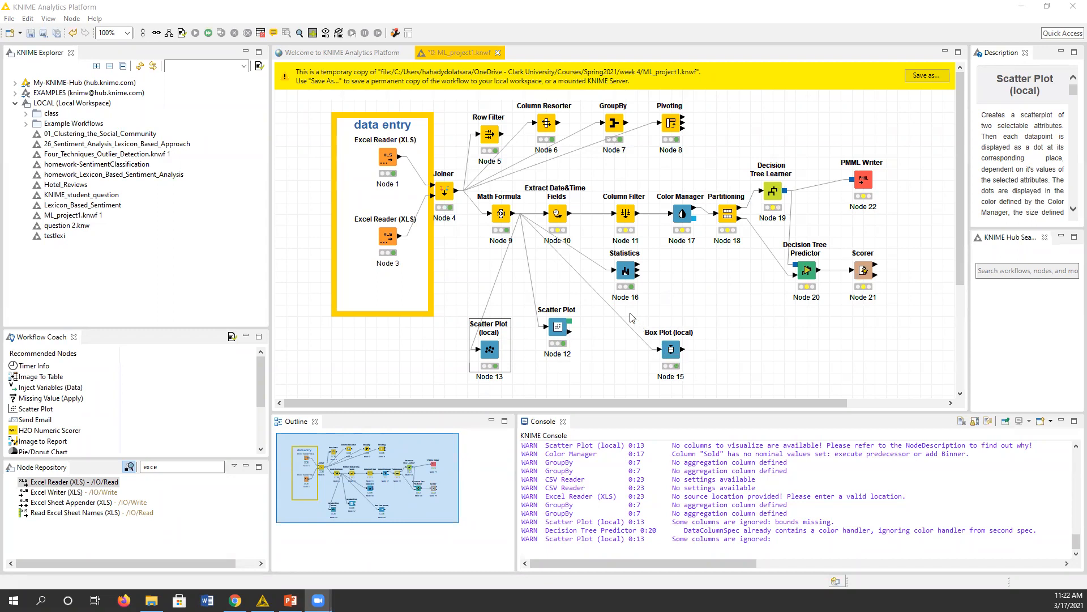
Rearrange the Box Plot (local) and Statistics nodes into a tidy column below the Column Filter node.
drag(675, 349, 630, 349)
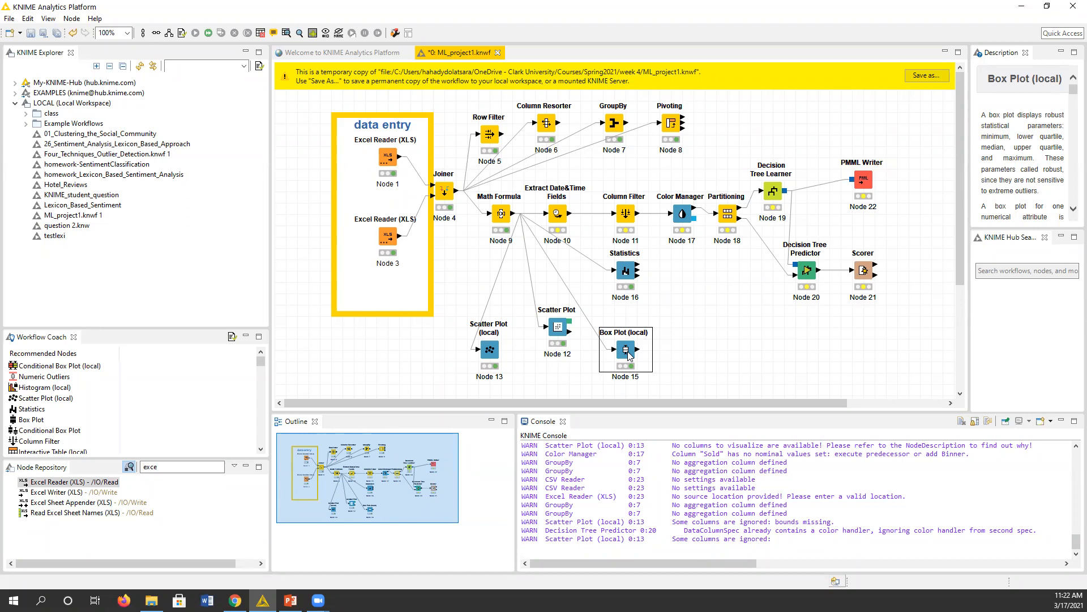
drag(625, 270, 626, 293)
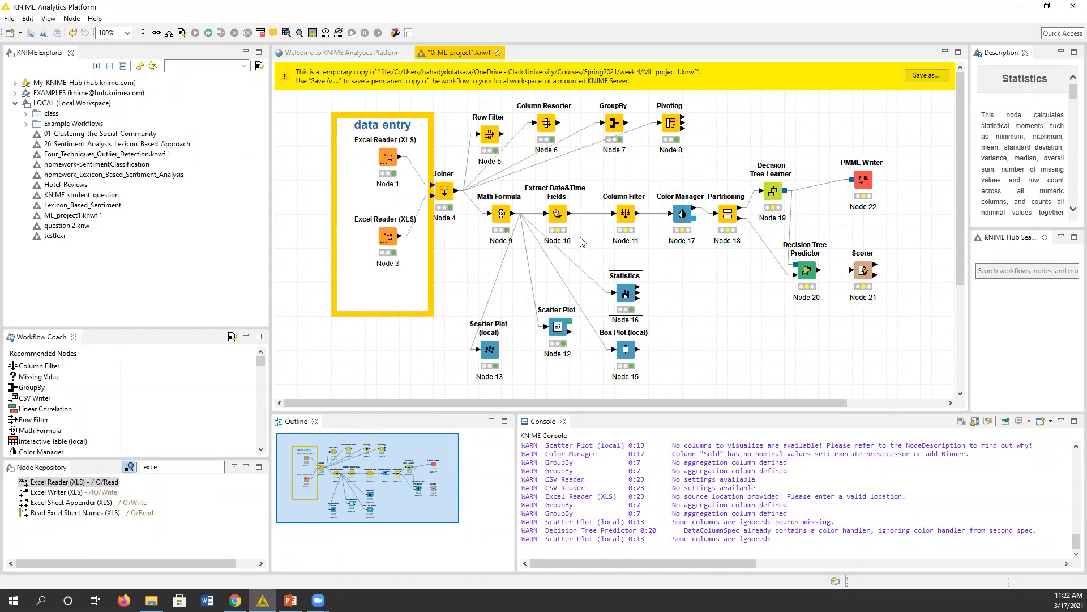
Examine the Math Formula node's output data with the Produced column widened to show full dates, and close the table.
click(504, 215)
right_click(504, 216)
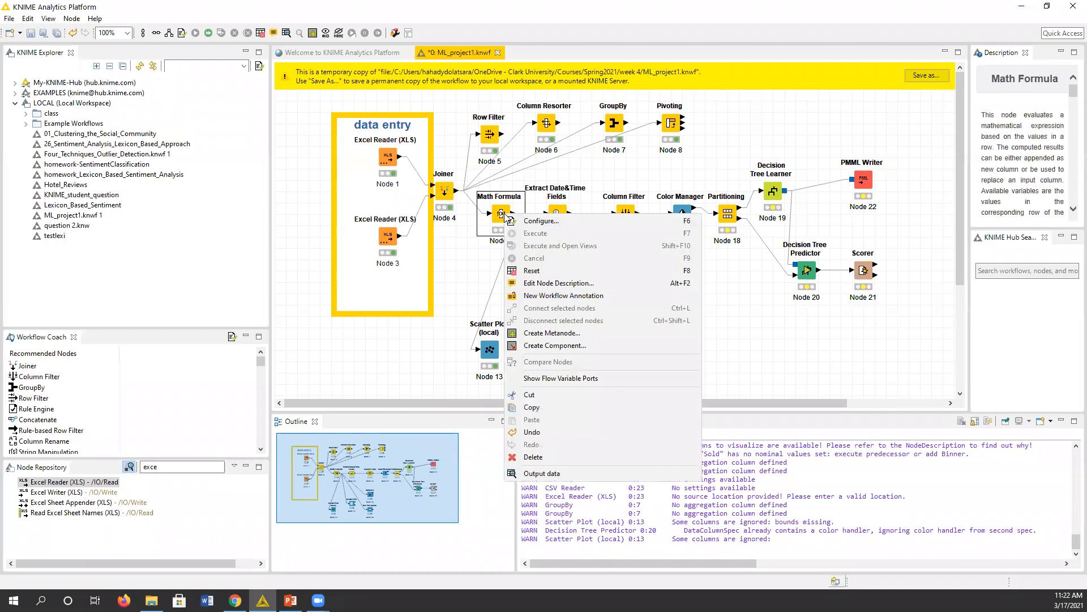
click(562, 475)
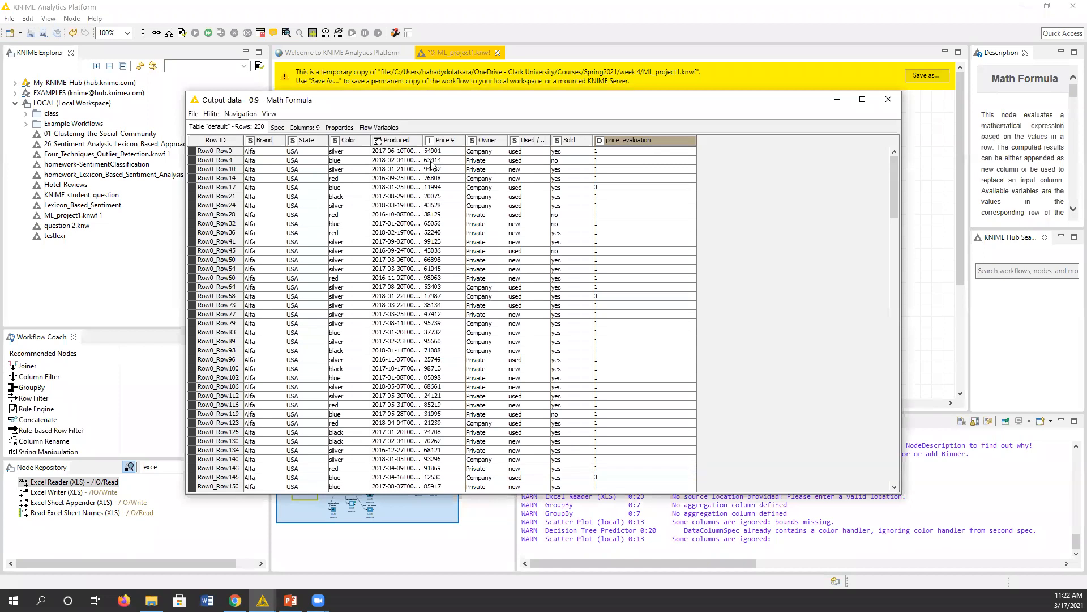
drag(423, 140, 487, 140)
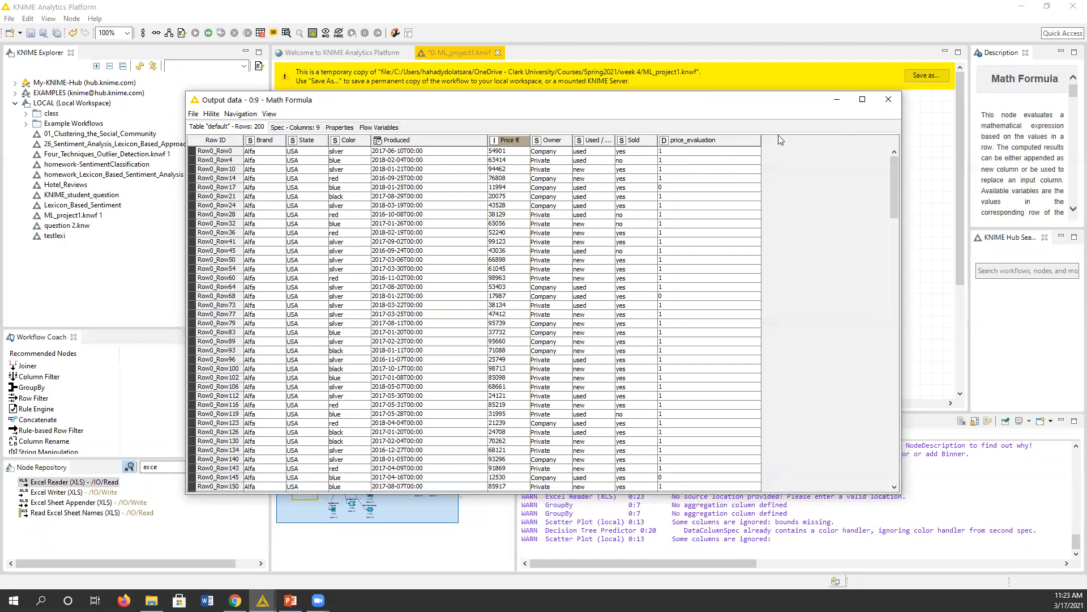
click(888, 100)
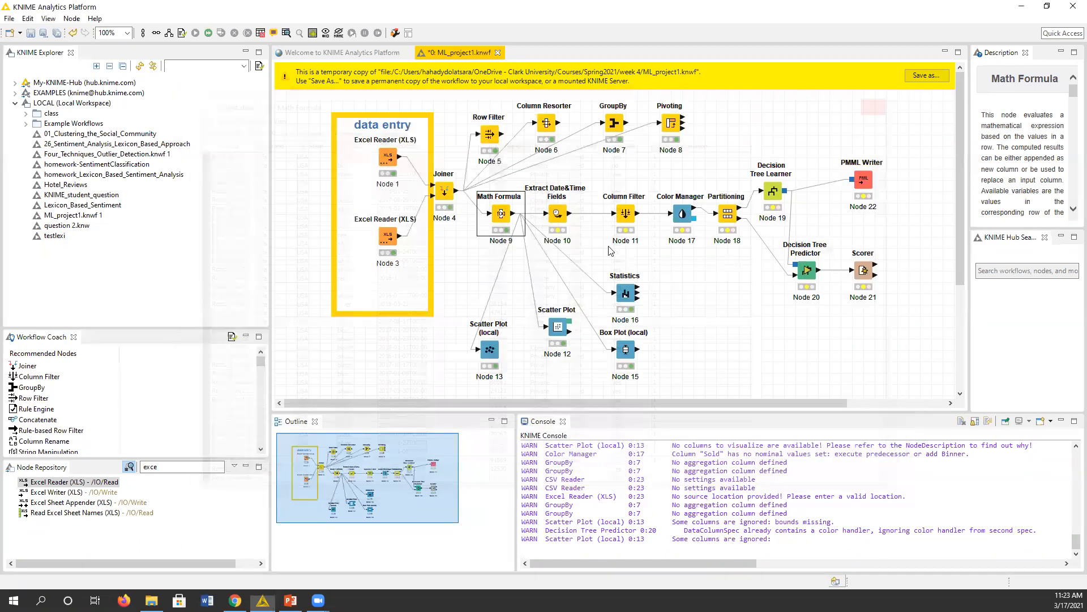
Configure the Extract Date&Time Fields node to use Produced as its date and time column, keeping the Year and Month (name) fields.
double_click(563, 222)
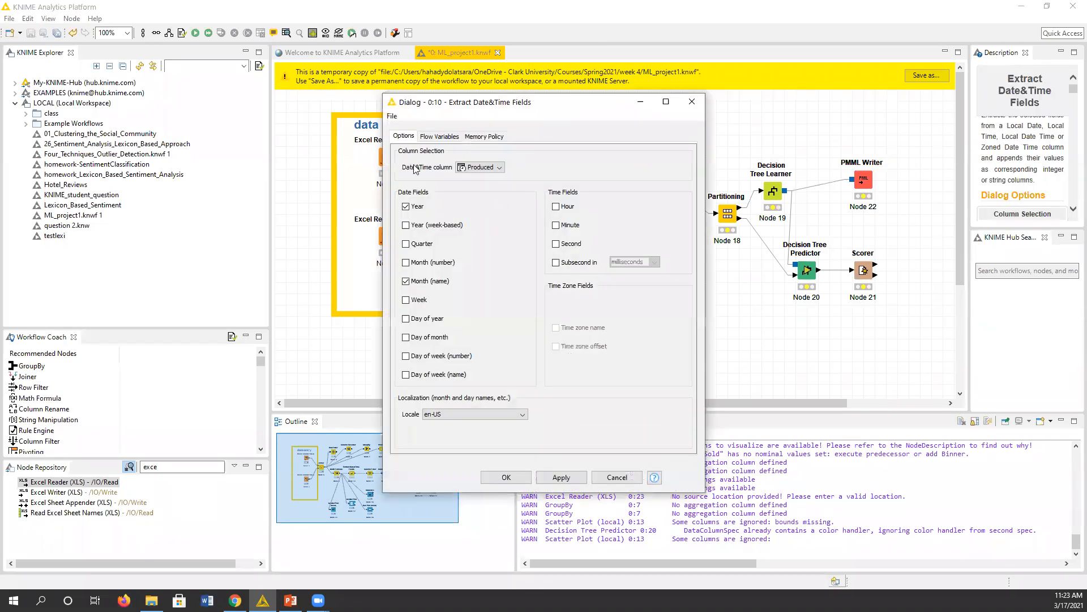
click(479, 167)
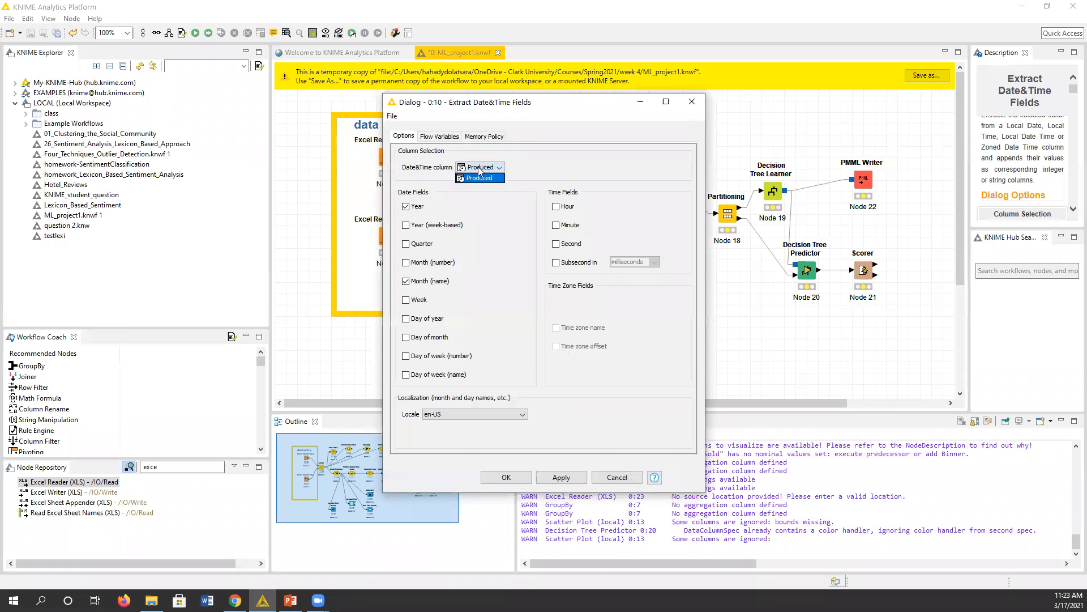
click(481, 179)
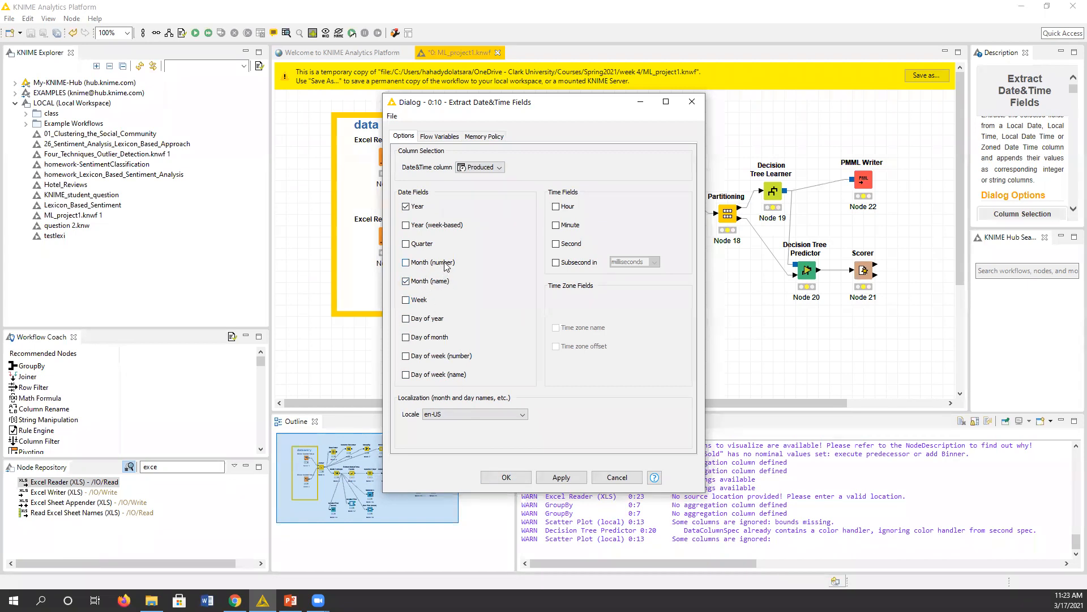
click(507, 477)
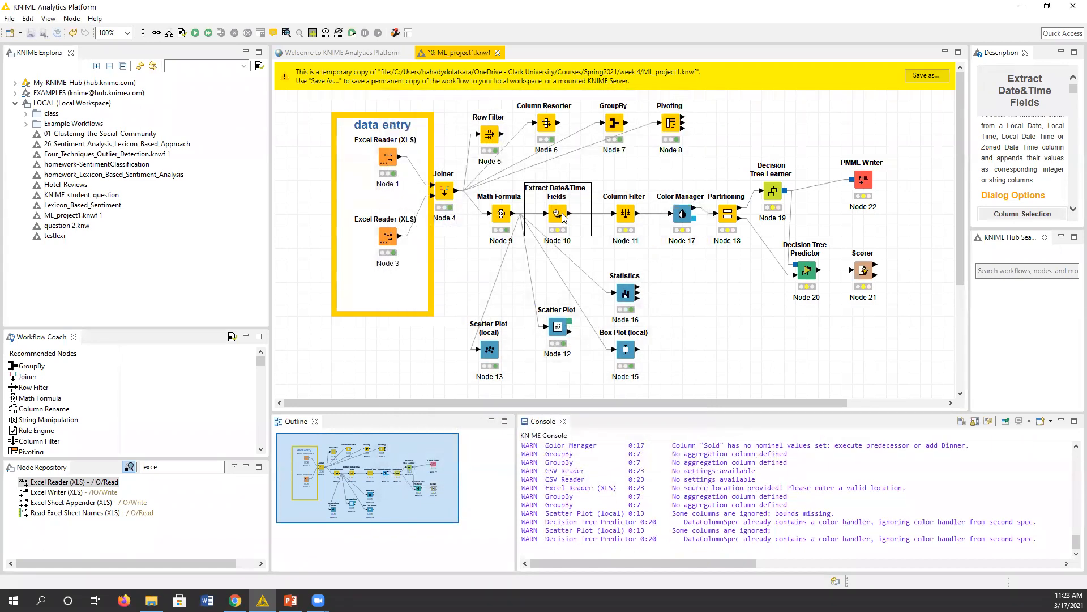
Execute the Extract Date&Time Fields node and examine the Year and Month (name) columns in its output table.
right_click(558, 215)
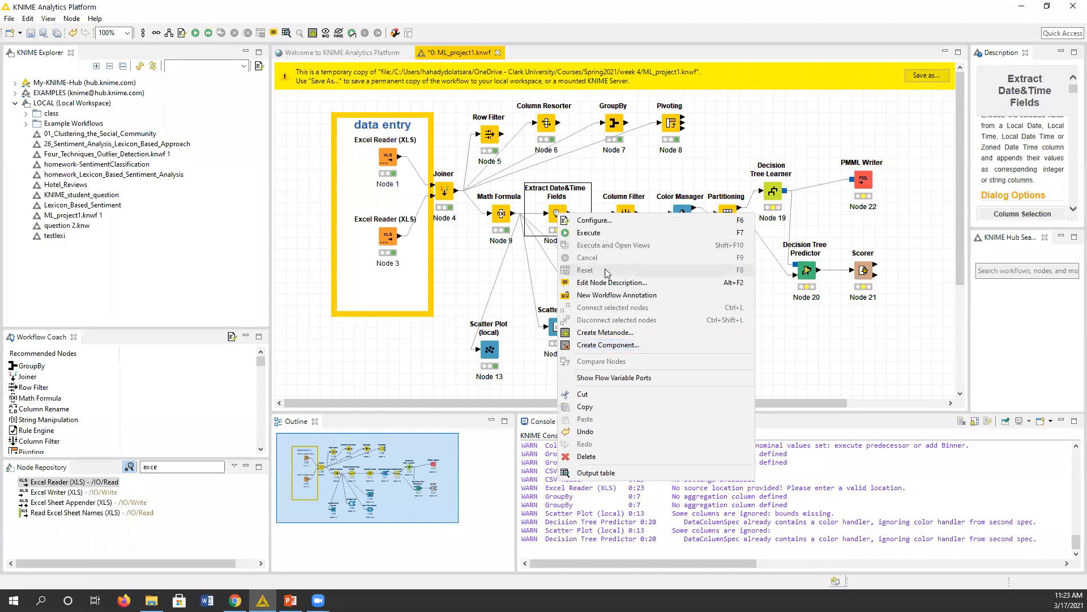
click(590, 233)
right_click(564, 215)
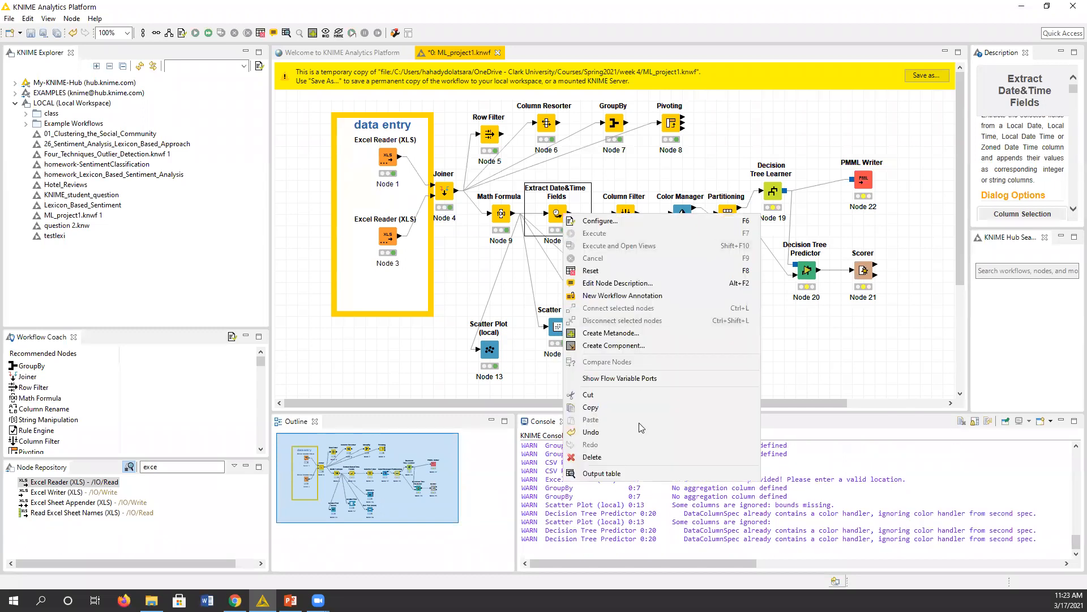
click(628, 476)
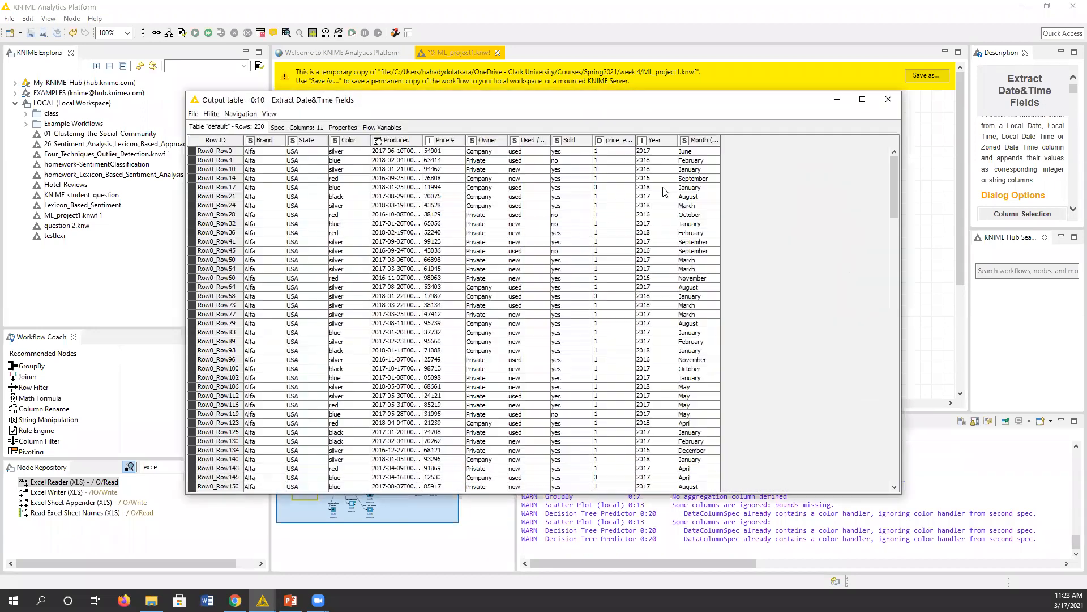
drag(721, 141, 775, 140)
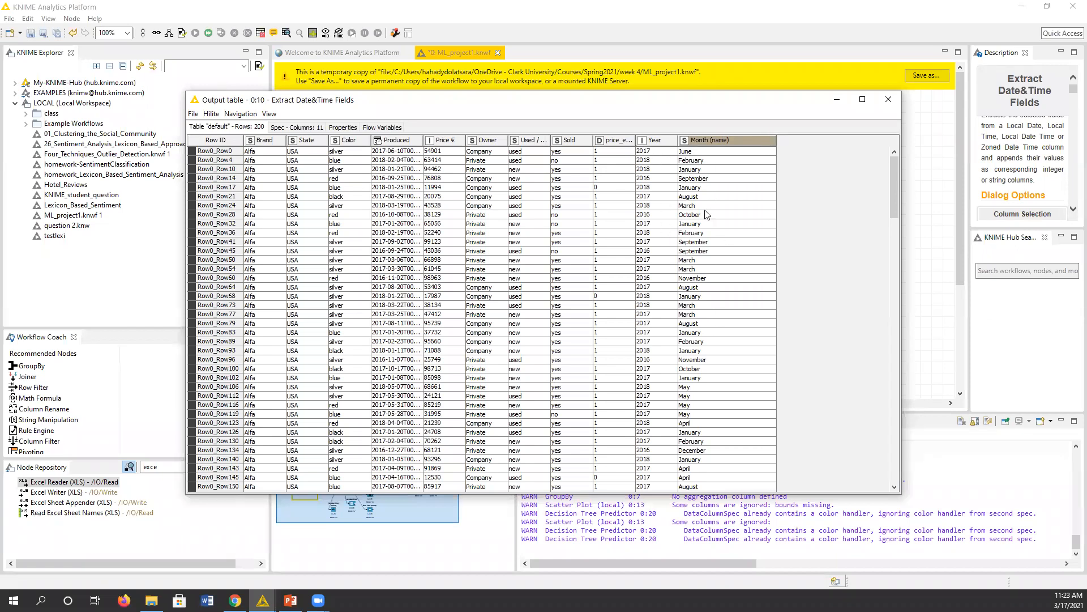
click(888, 99)
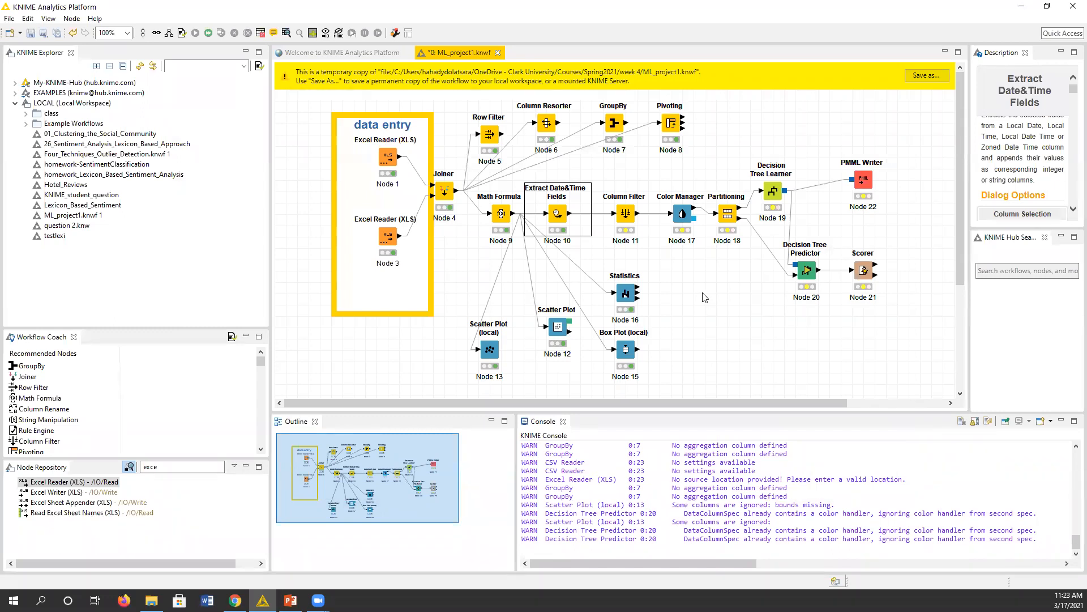
Try excluding the Year column in the Column Filter node's configuration and return it to the included columns.
click(626, 214)
double_click(627, 214)
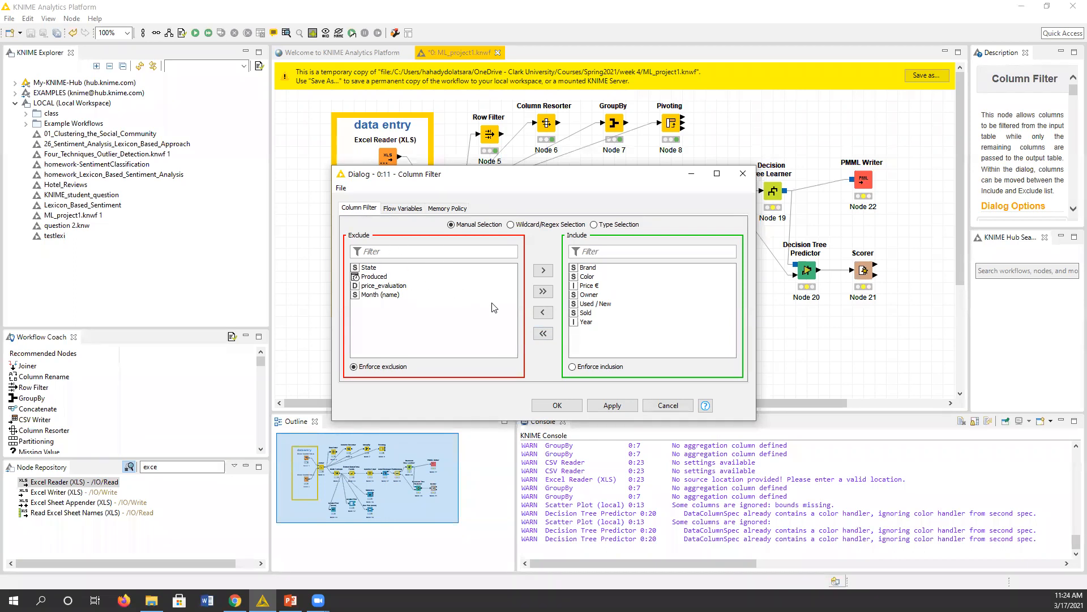
click(591, 323)
click(543, 312)
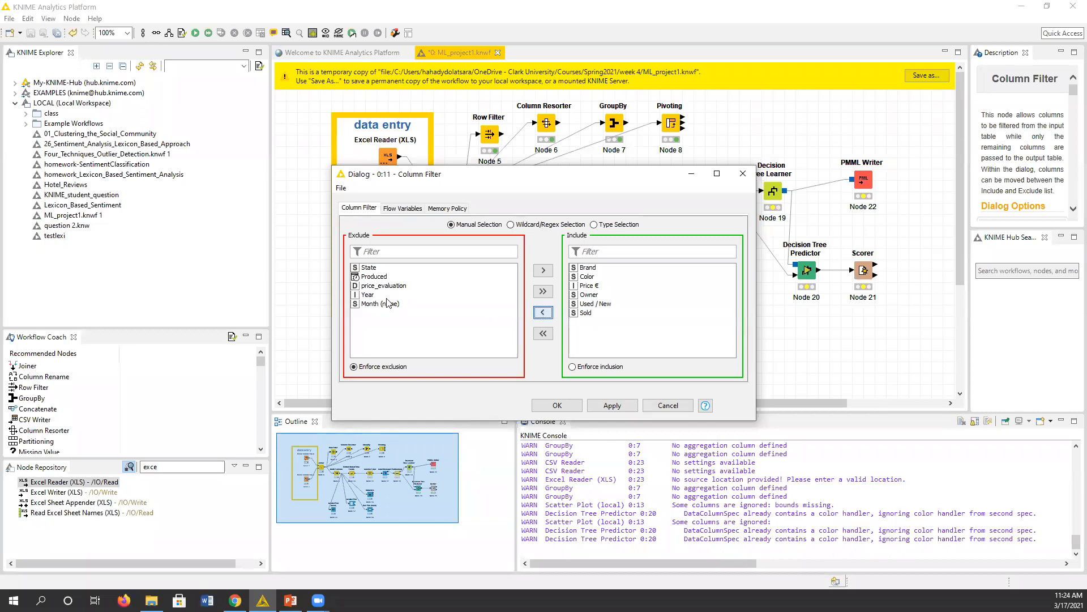
click(369, 296)
click(543, 270)
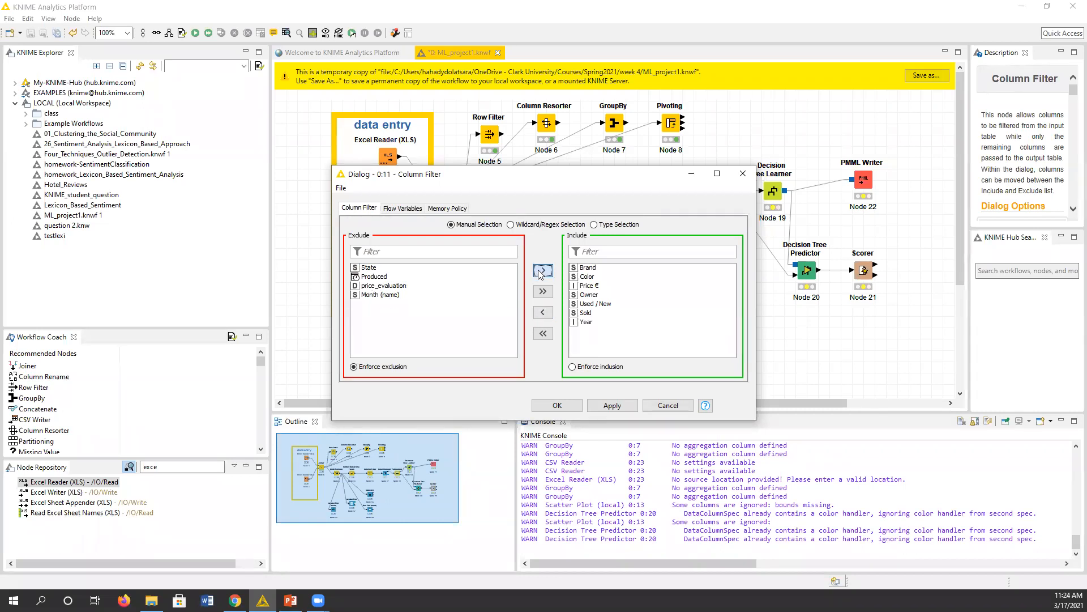
Try including price_evaluation in the Column Filter node, return it to the excluded columns, and accept the configuration.
click(380, 287)
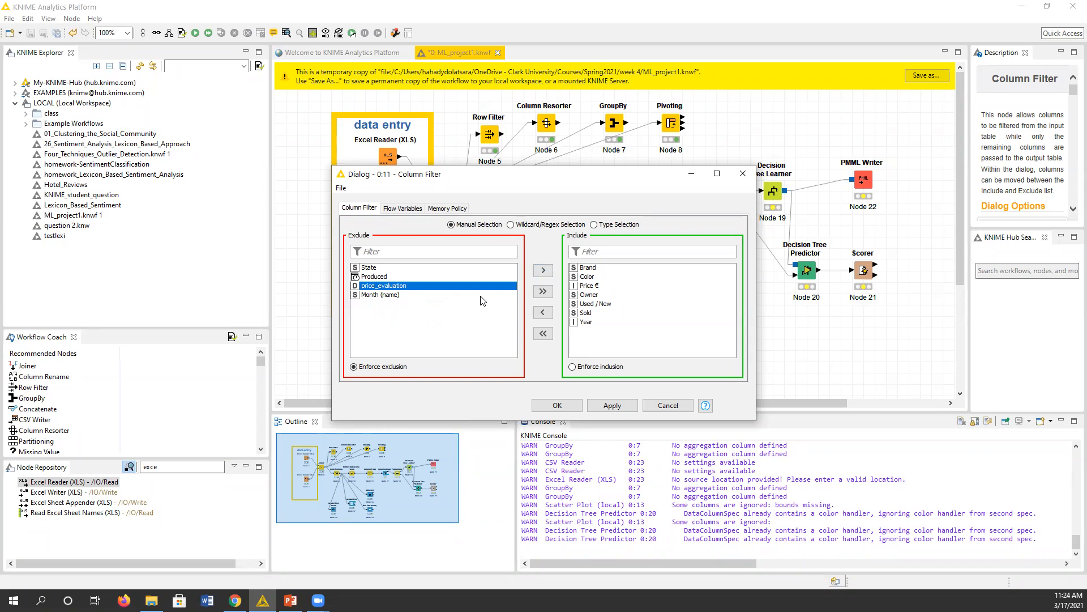
click(544, 272)
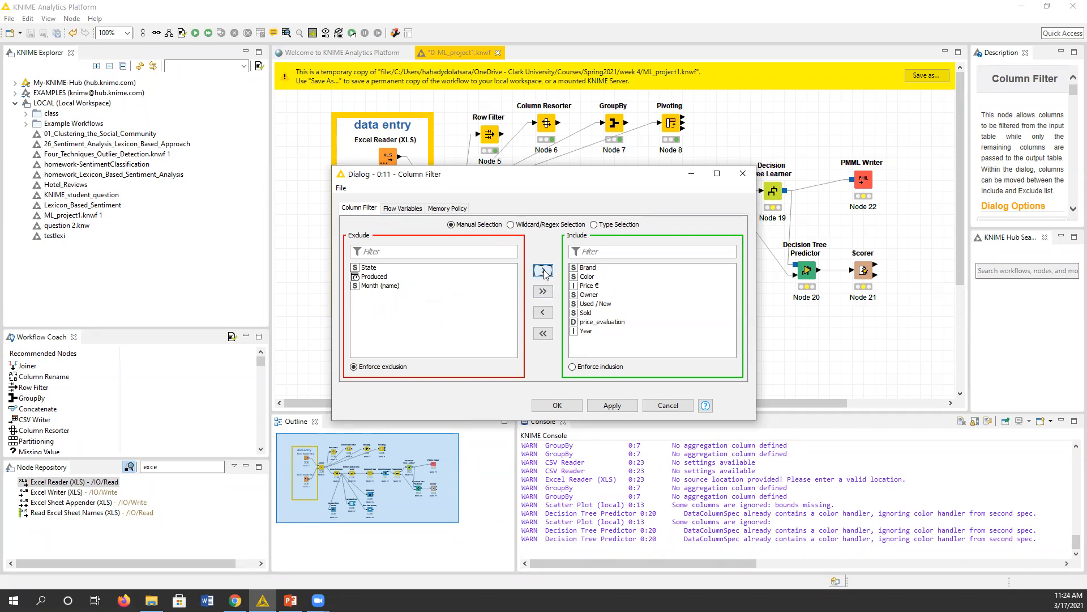
click(616, 322)
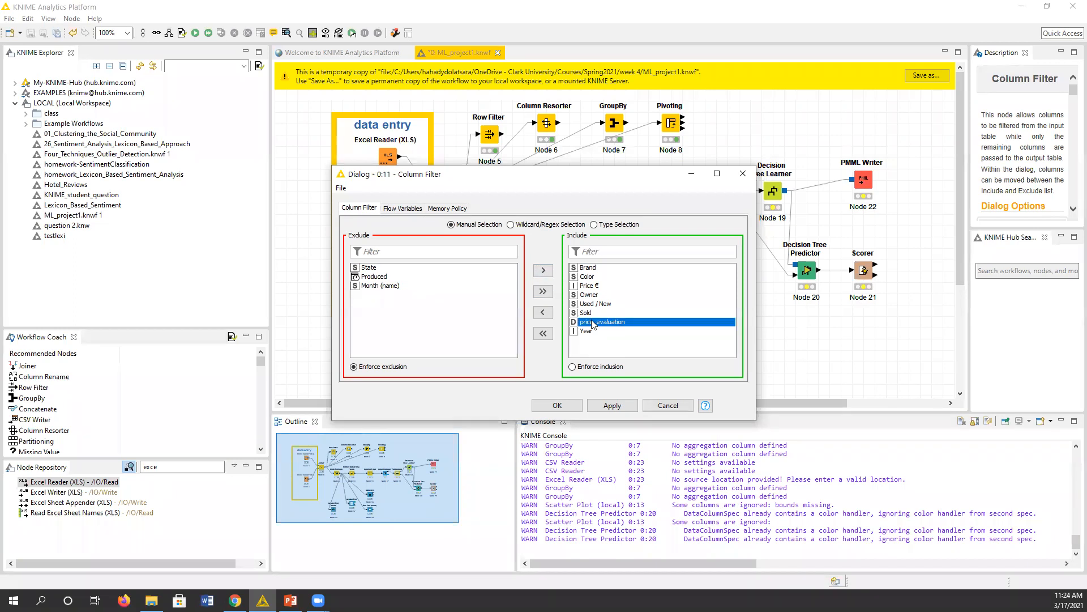
click(543, 312)
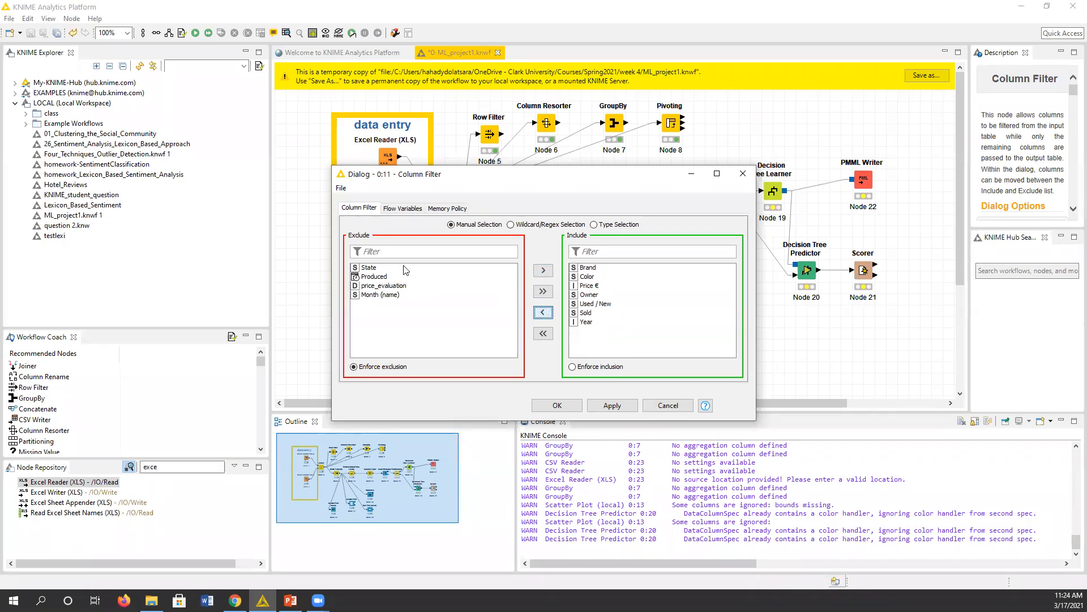
click(566, 406)
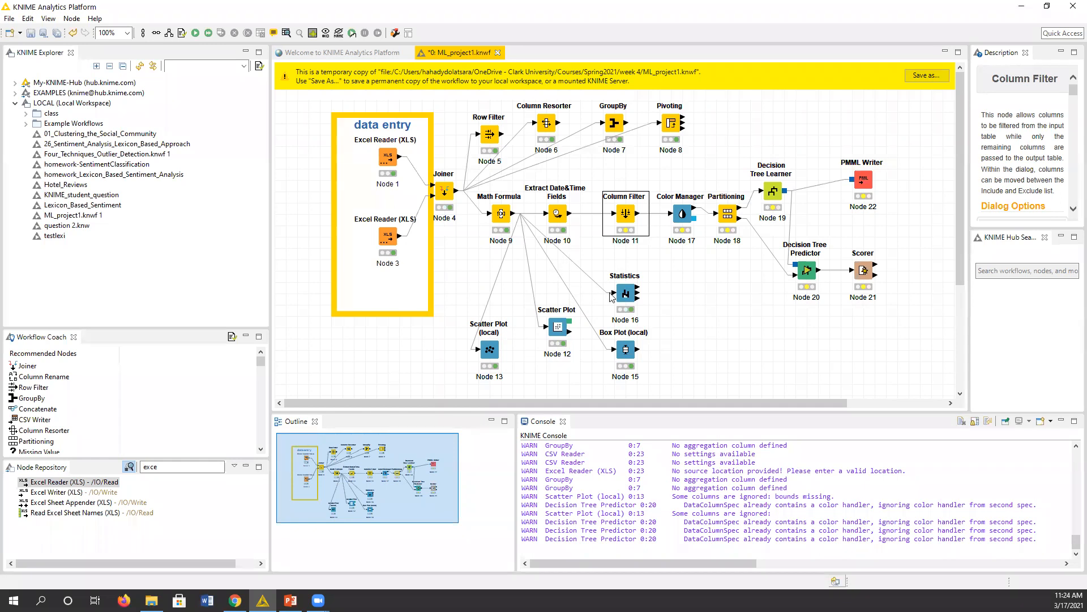
click(557, 331)
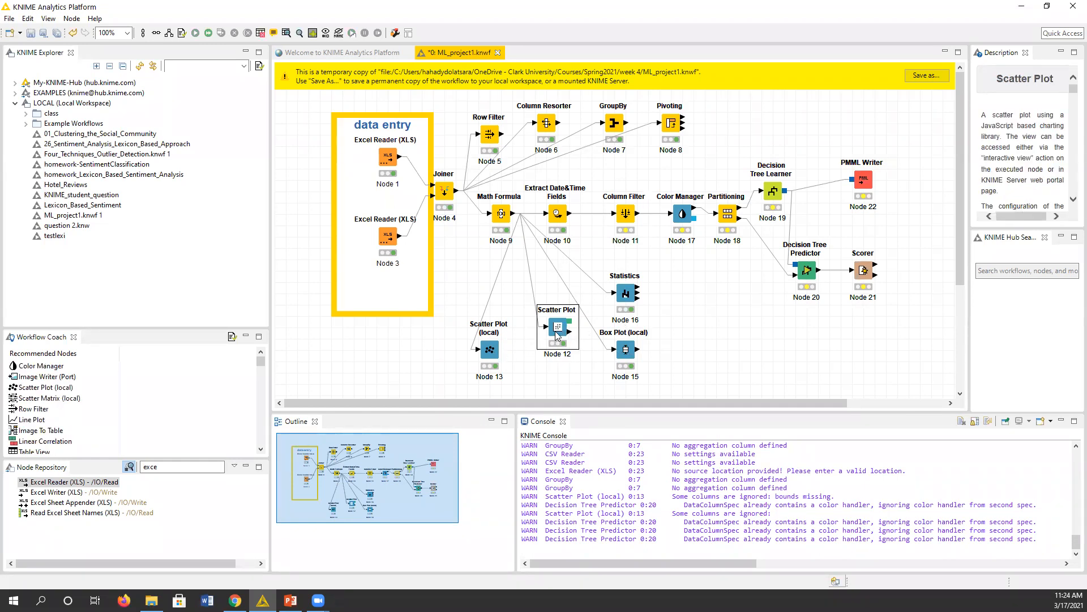
Check the configuration dialogs of the Scatter Plot and Box Plot (local) nodes, leaving their settings as they are.
double_click(557, 333)
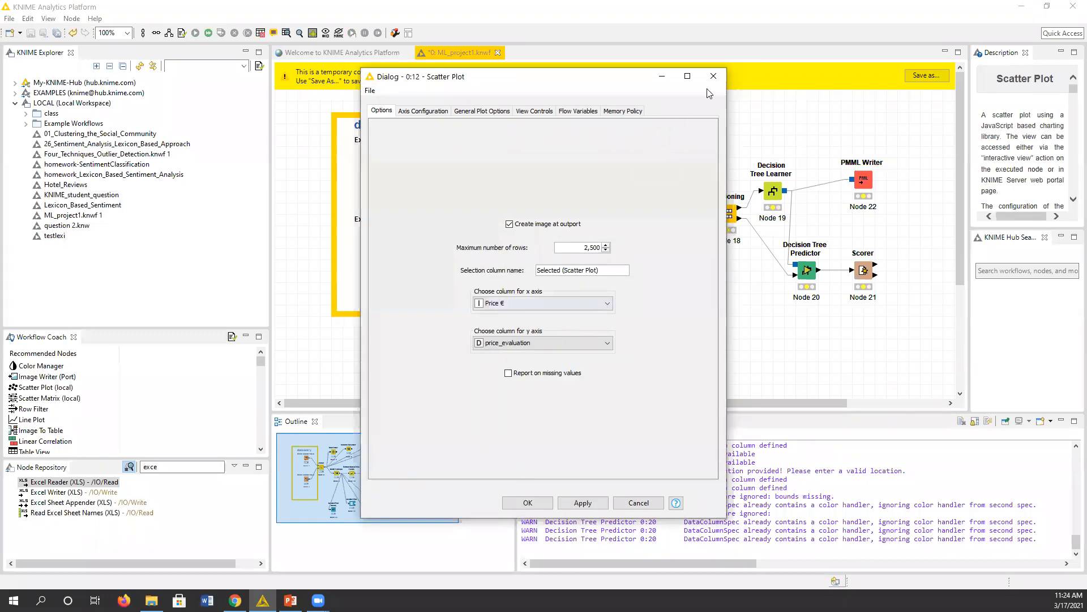
click(713, 76)
double_click(629, 354)
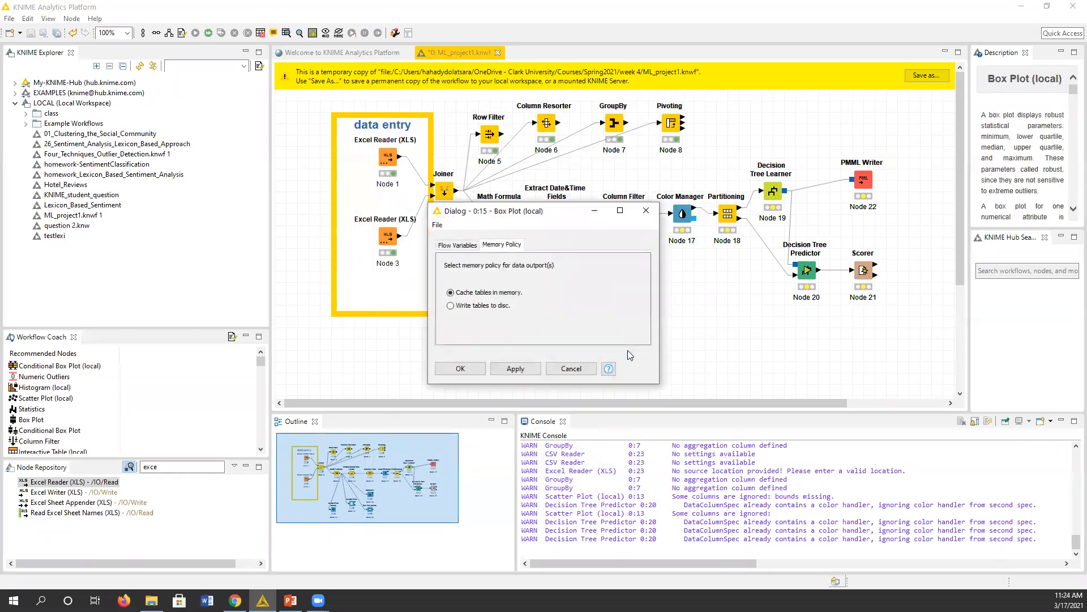
click(571, 369)
View the Box Plot (local) node's plot, exclude price_evaluation so only Price € is plotted, and close the view.
right_click(624, 354)
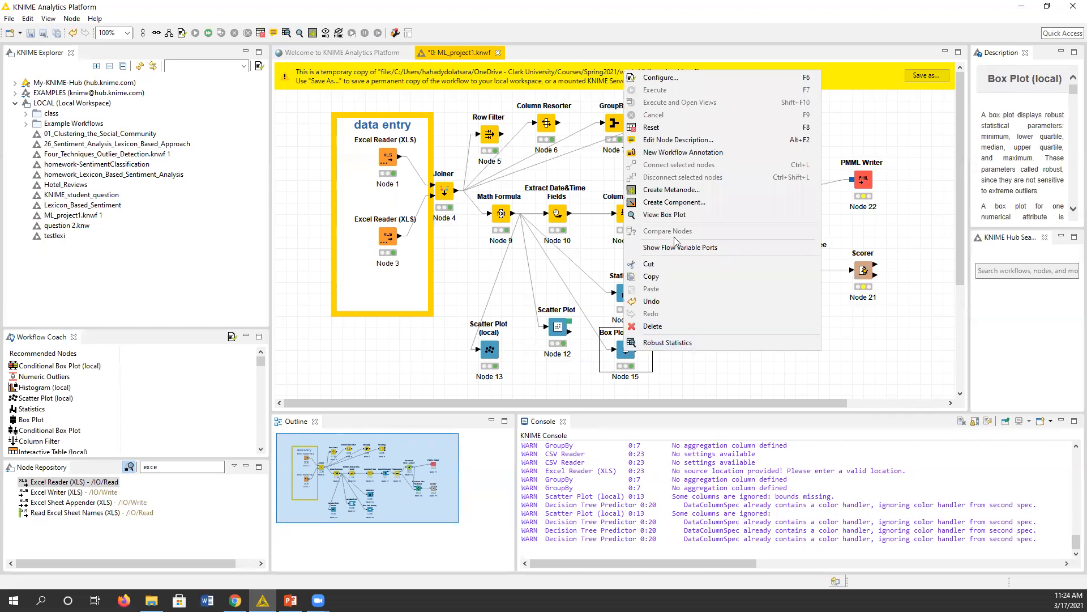
click(667, 214)
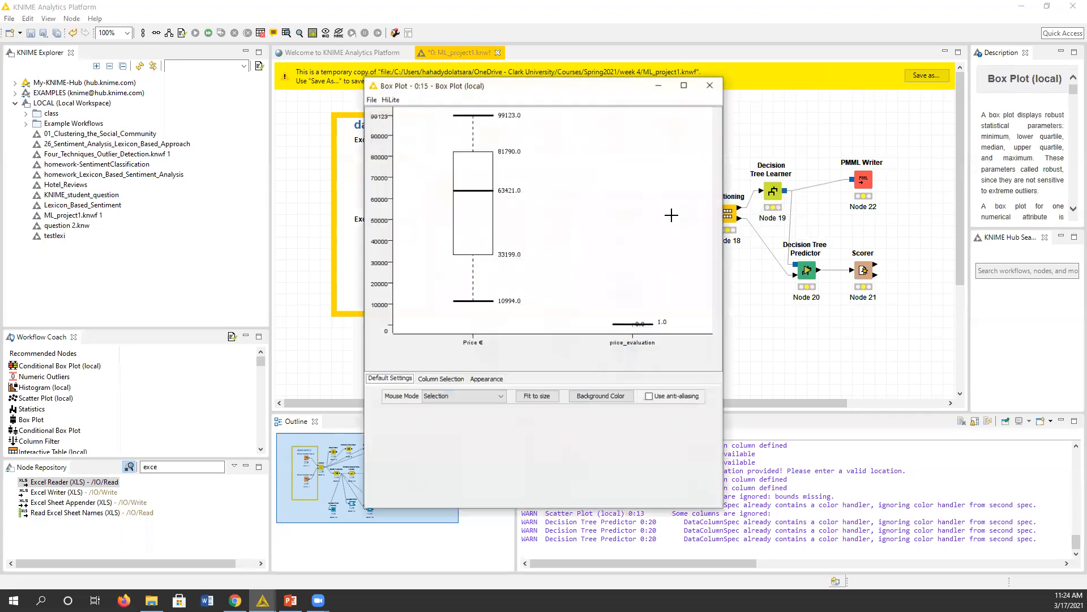
click(453, 380)
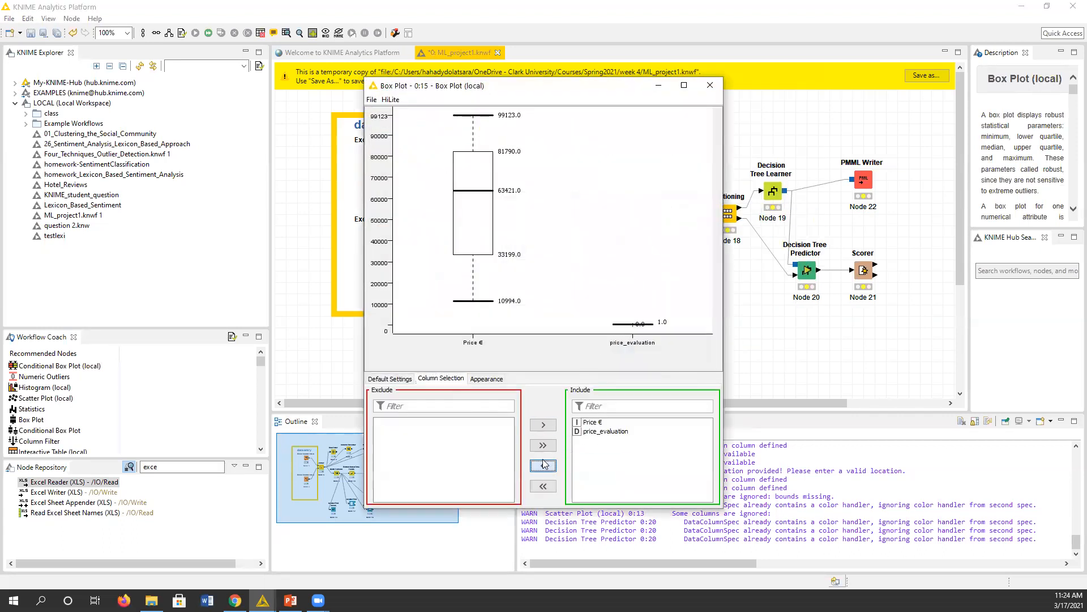
click(583, 431)
click(553, 465)
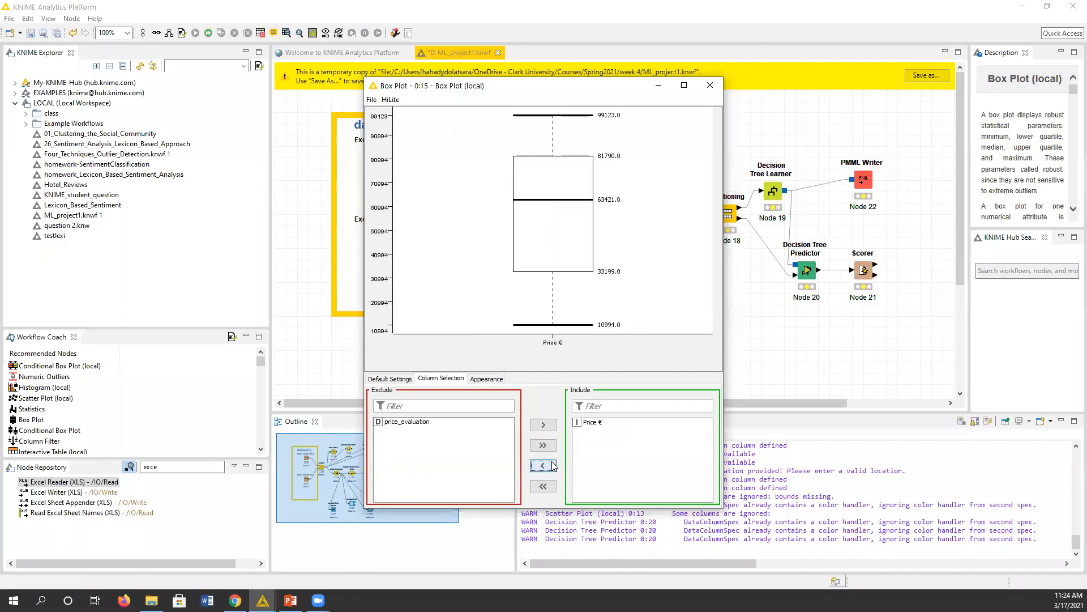
click(710, 85)
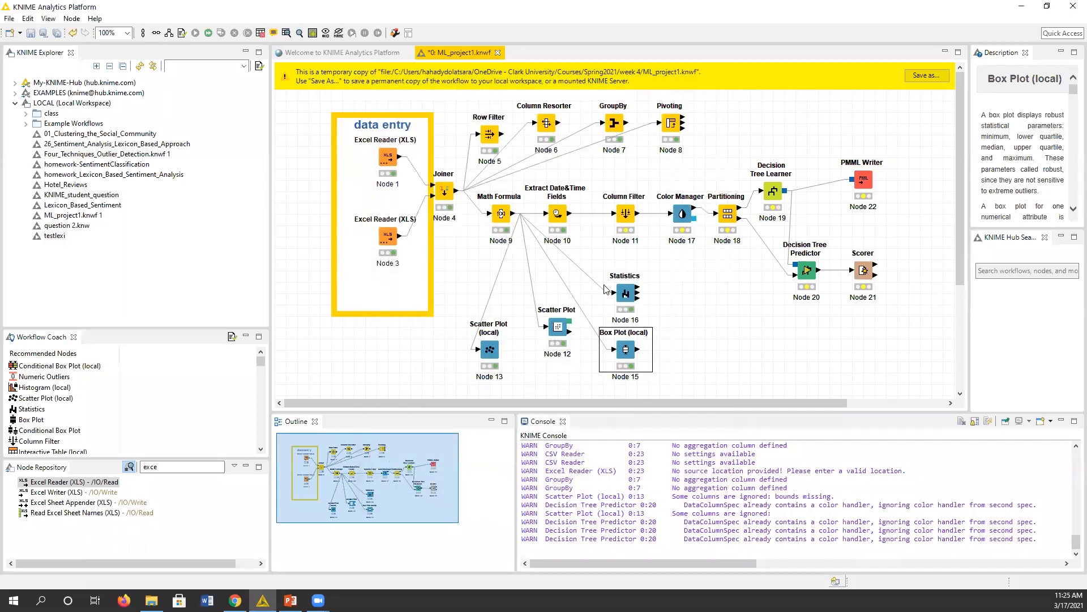
Execute the Column Filter node and accept the Color Manager node's configuration with Sold as the nominal color column.
right_click(629, 214)
click(639, 237)
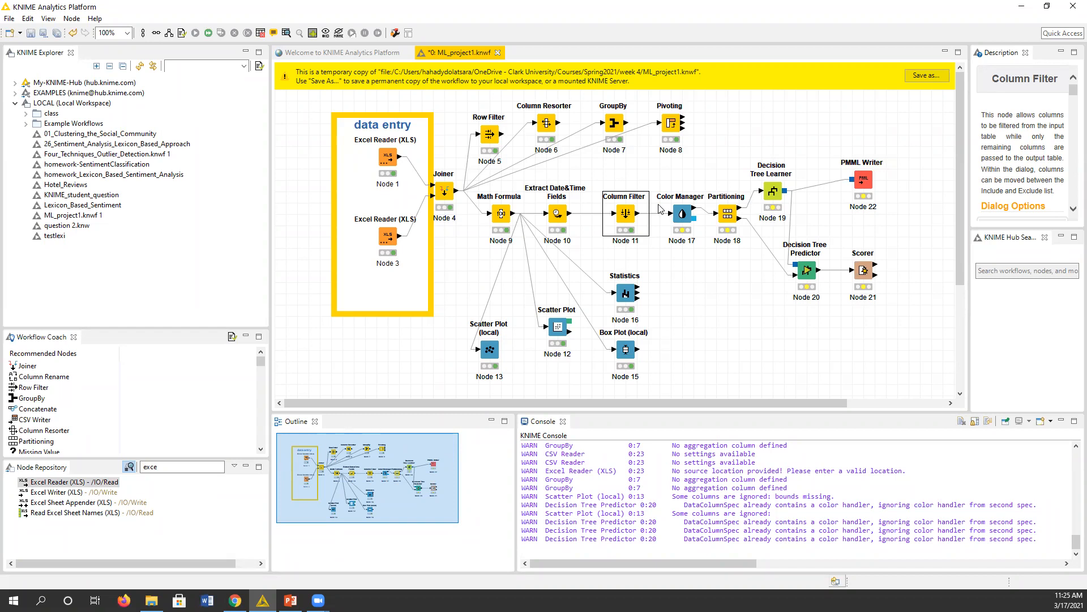
double_click(681, 213)
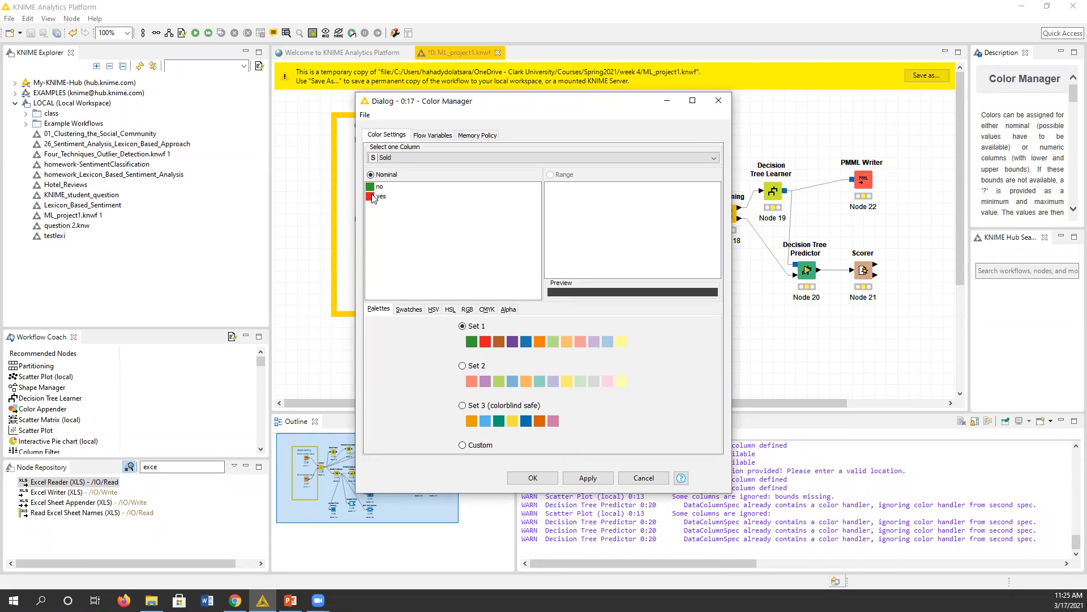
click(533, 477)
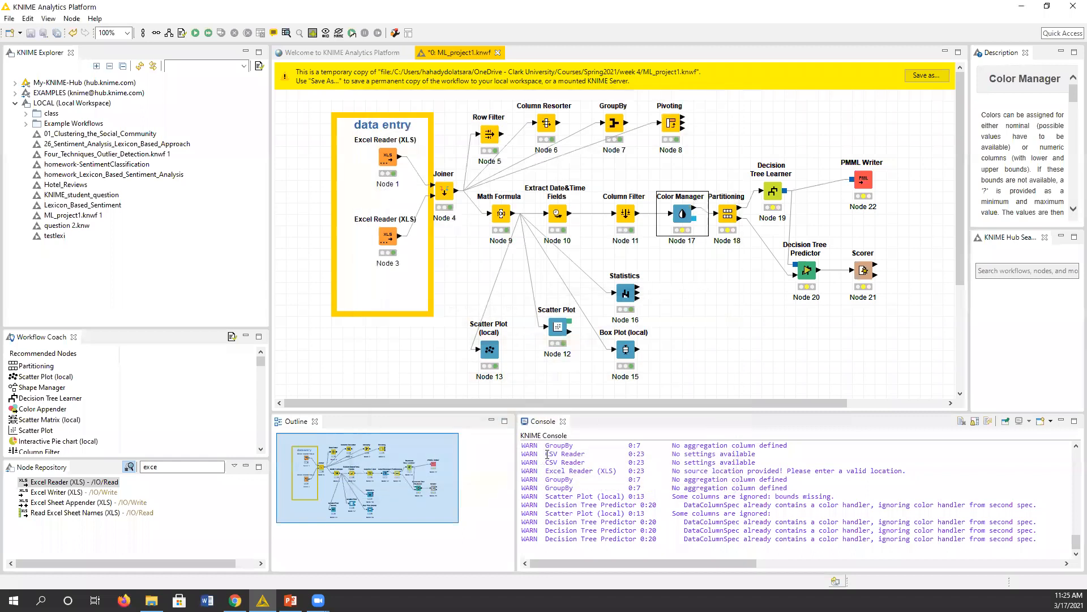
Execute the Color Manager node and examine how its output table colors the rows by the Sold values.
right_click(677, 220)
click(700, 235)
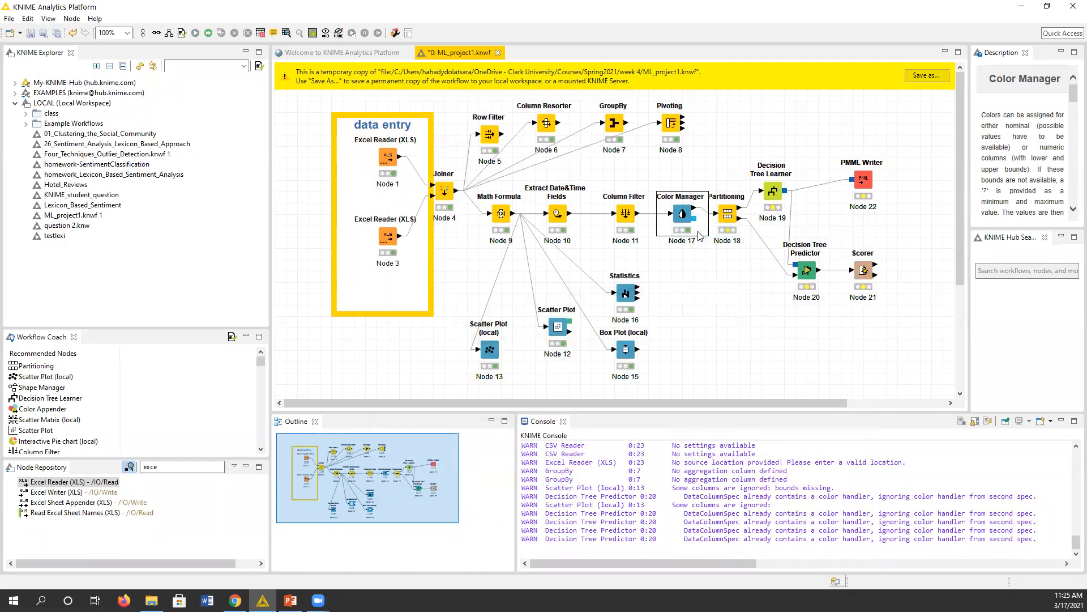
right_click(683, 214)
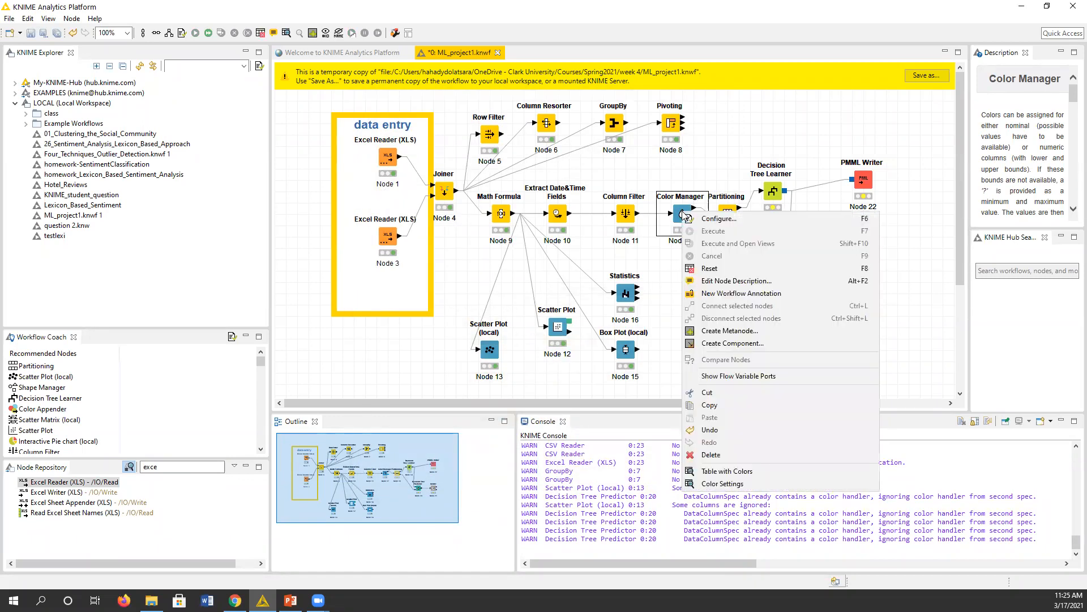
click(752, 470)
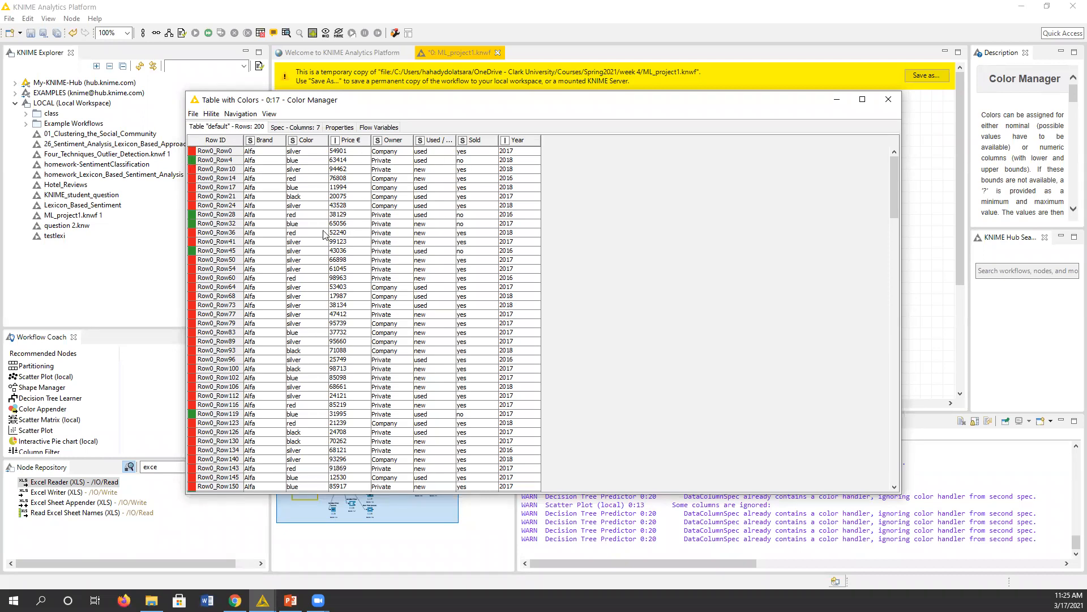
click(888, 99)
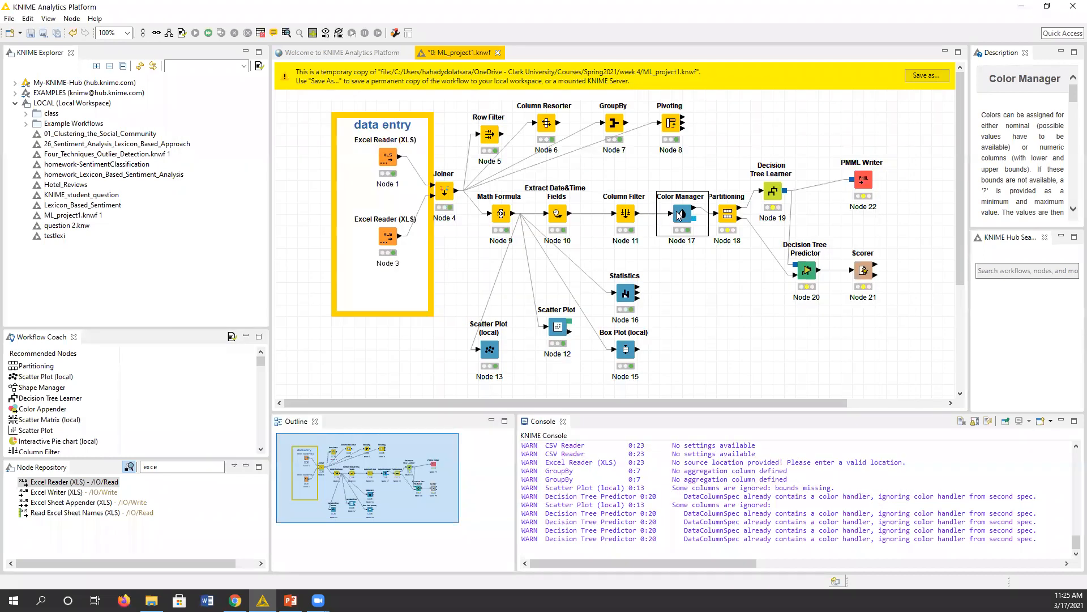
Set the Color Manager node to use the Color column, assigning a black swatch to black and a blue swatch to blue.
double_click(682, 217)
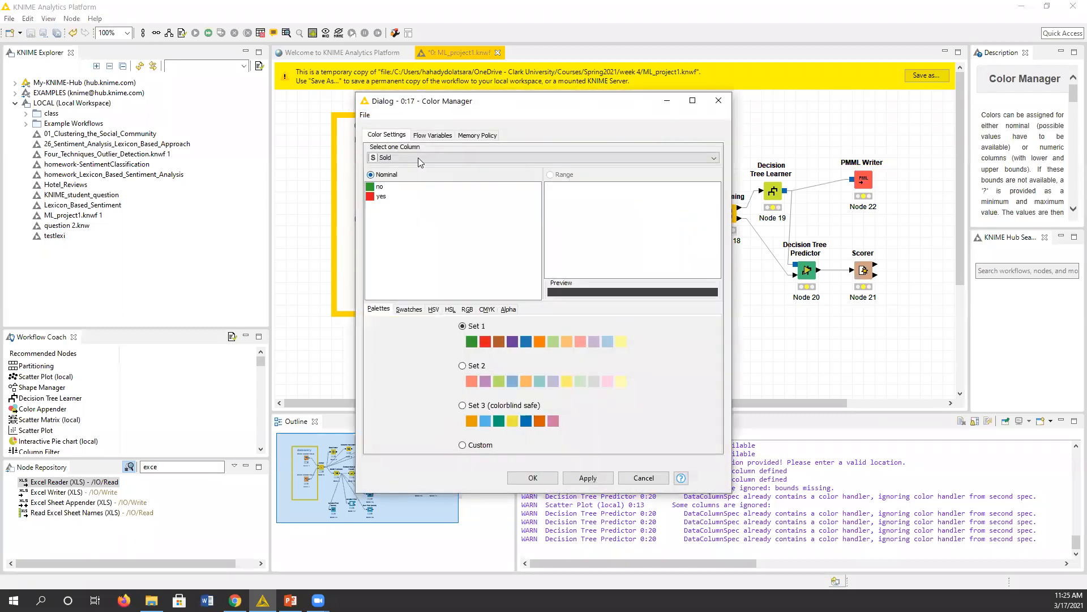
click(419, 156)
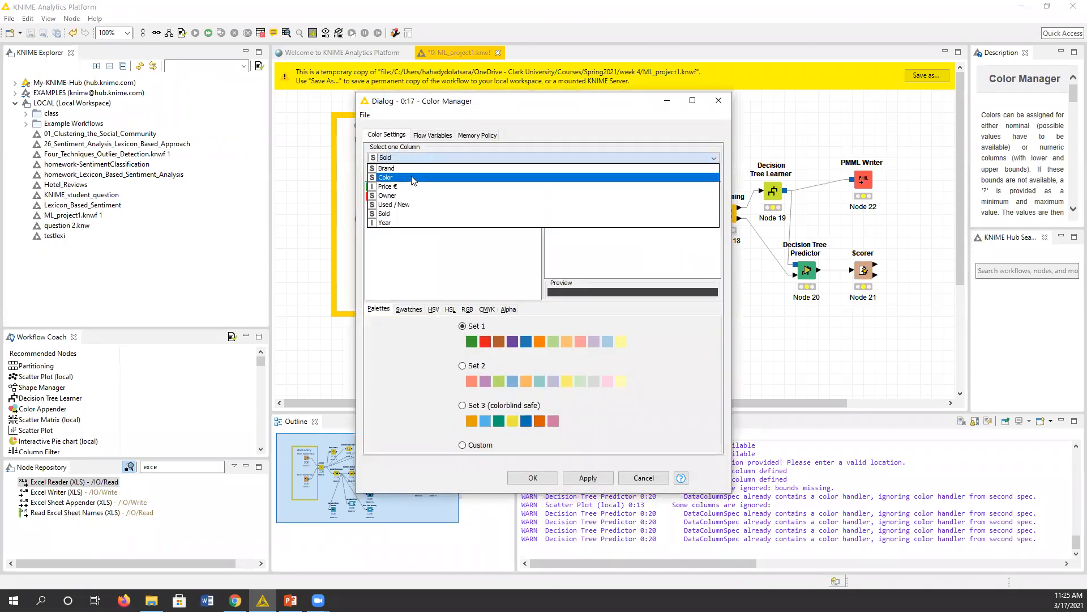
click(413, 180)
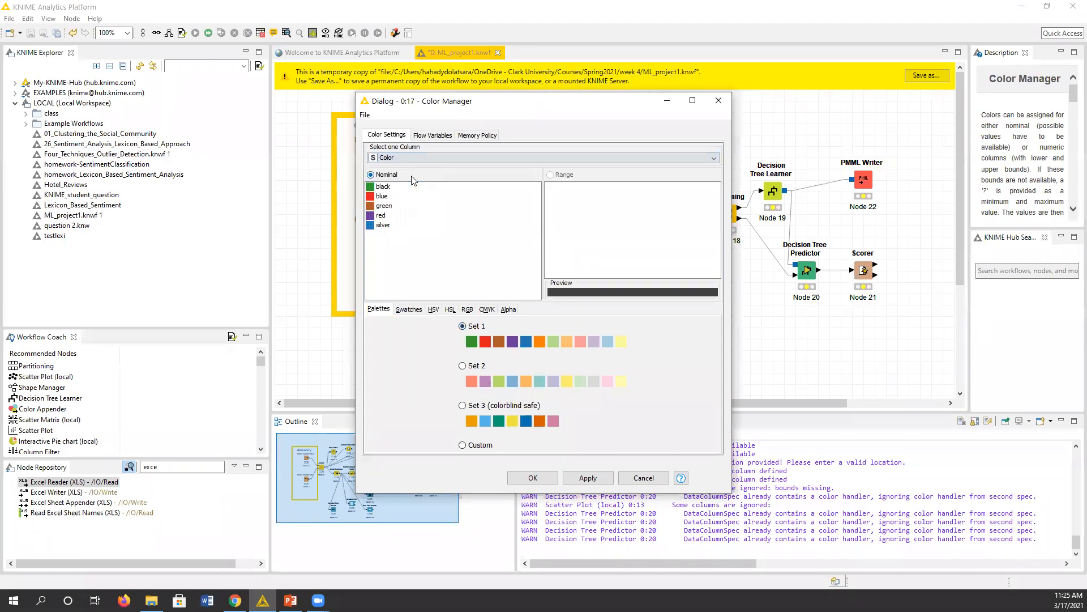
click(373, 189)
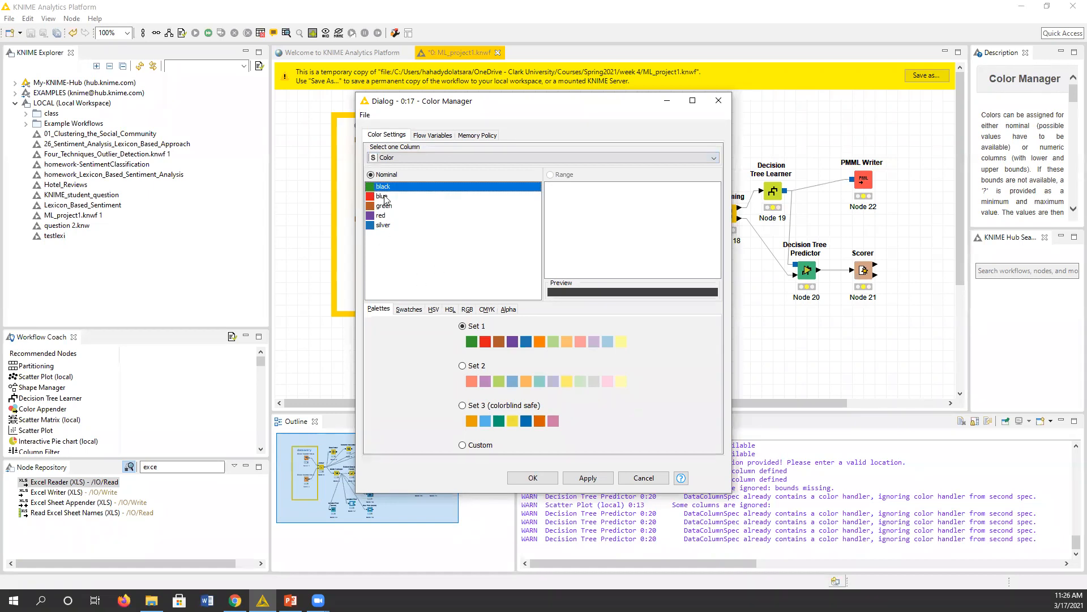
click(404, 310)
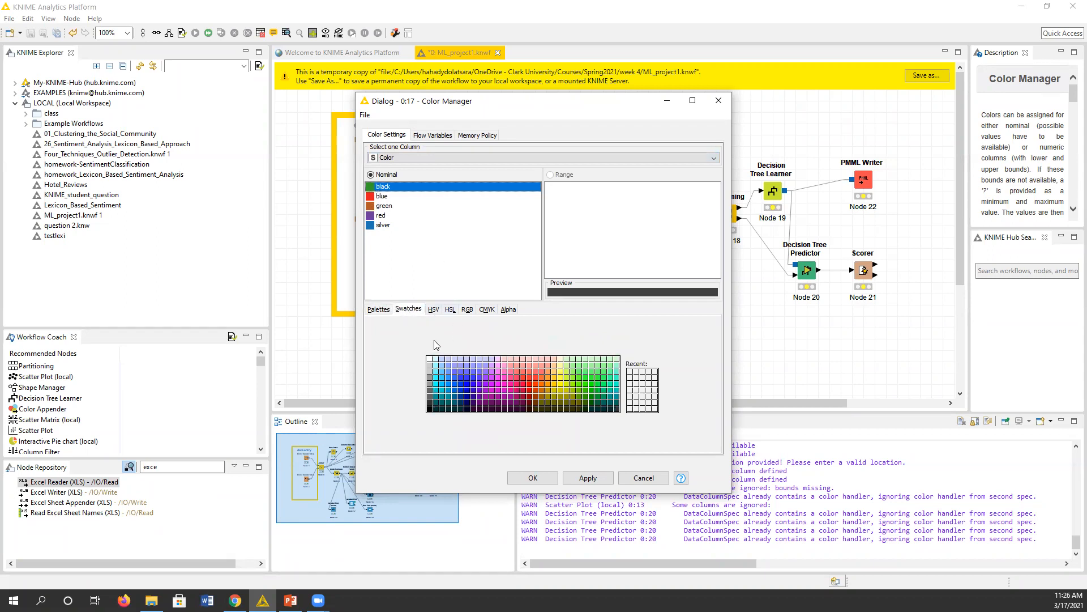
click(430, 408)
click(397, 196)
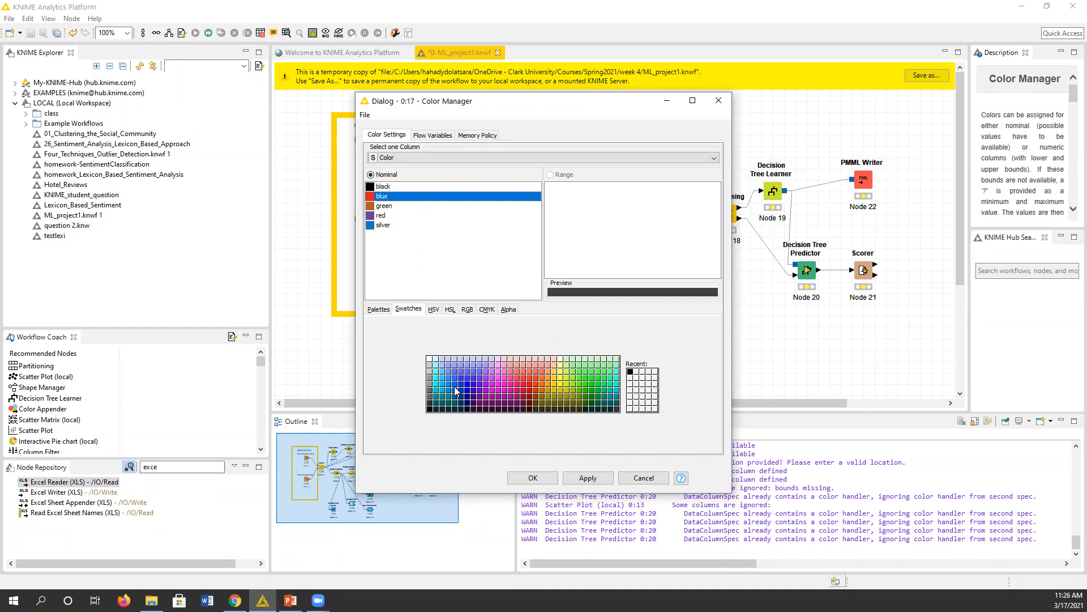
click(461, 379)
Assign a green swatch to green, a red swatch to red and a white swatch to silver, and accept the Color Manager configuration.
click(381, 205)
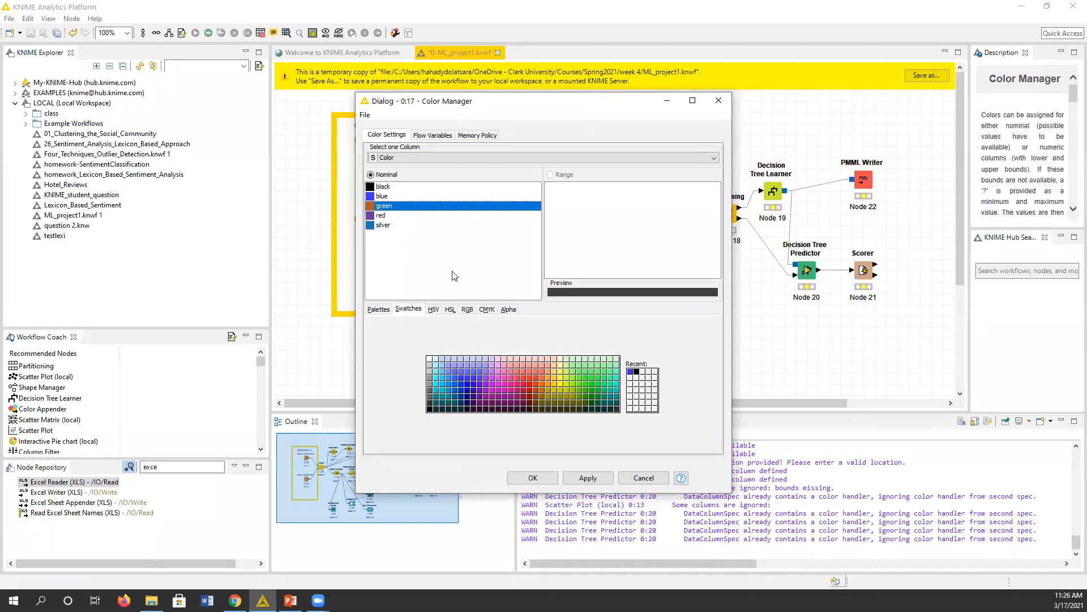
click(599, 378)
click(382, 218)
click(523, 384)
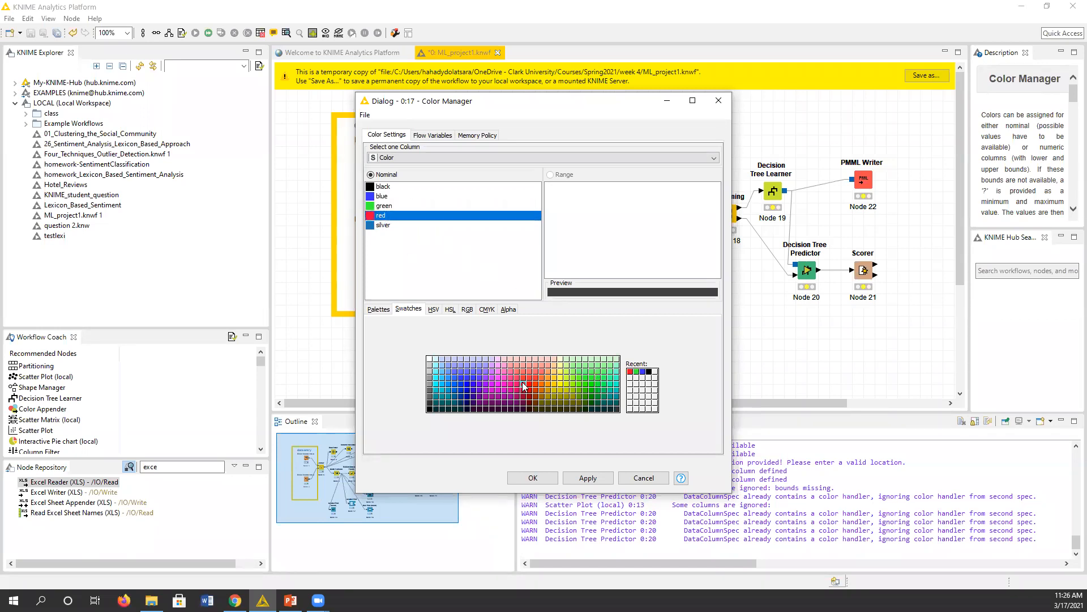
click(377, 225)
click(430, 367)
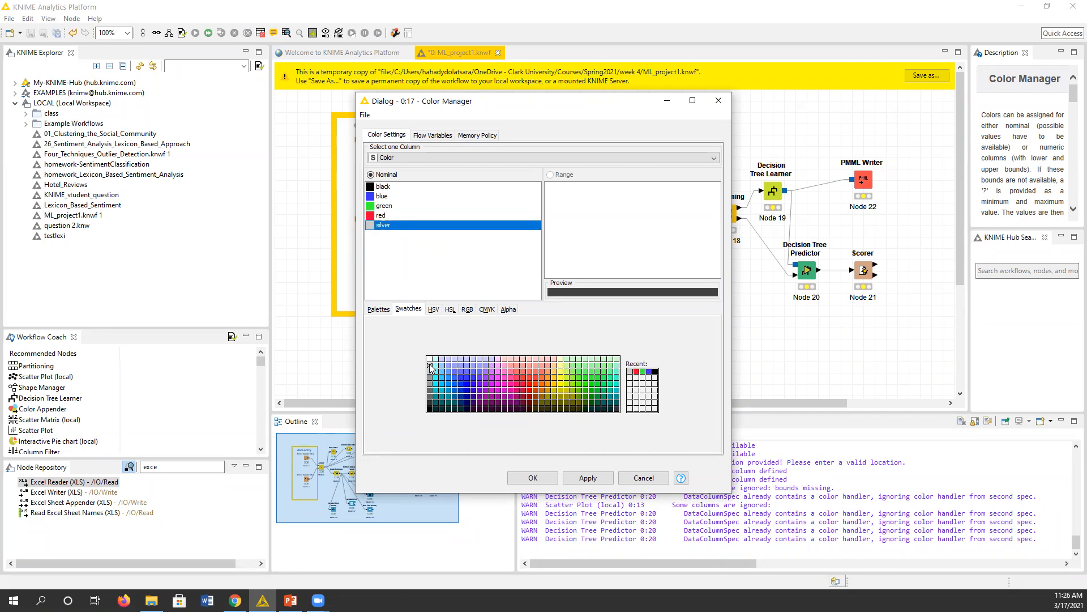
click(430, 359)
click(533, 478)
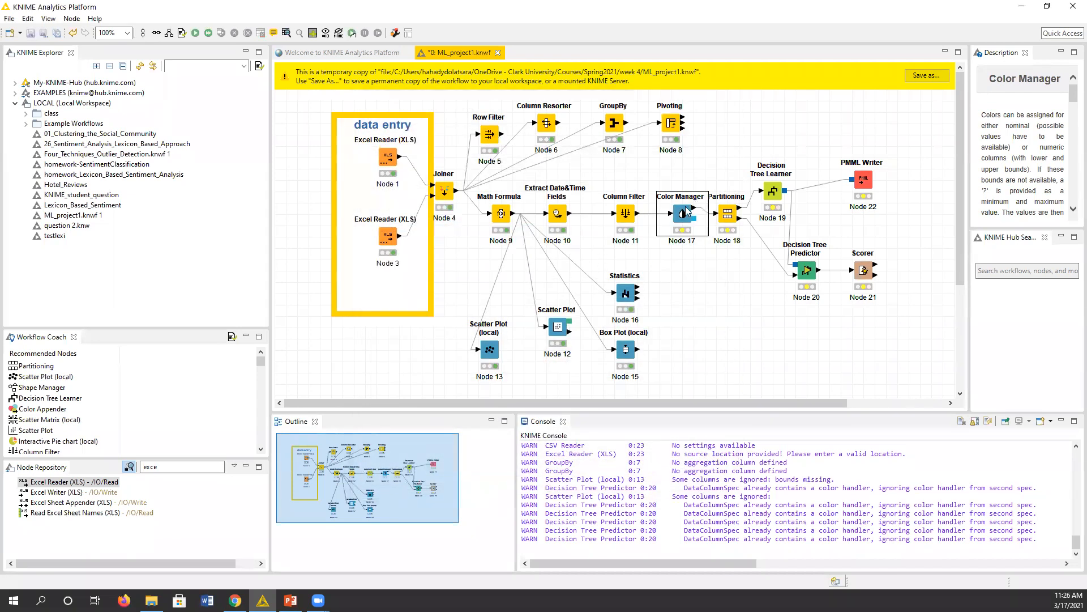
Execute the Color Manager node and examine the row colors against the Color column throughout its output table.
right_click(687, 213)
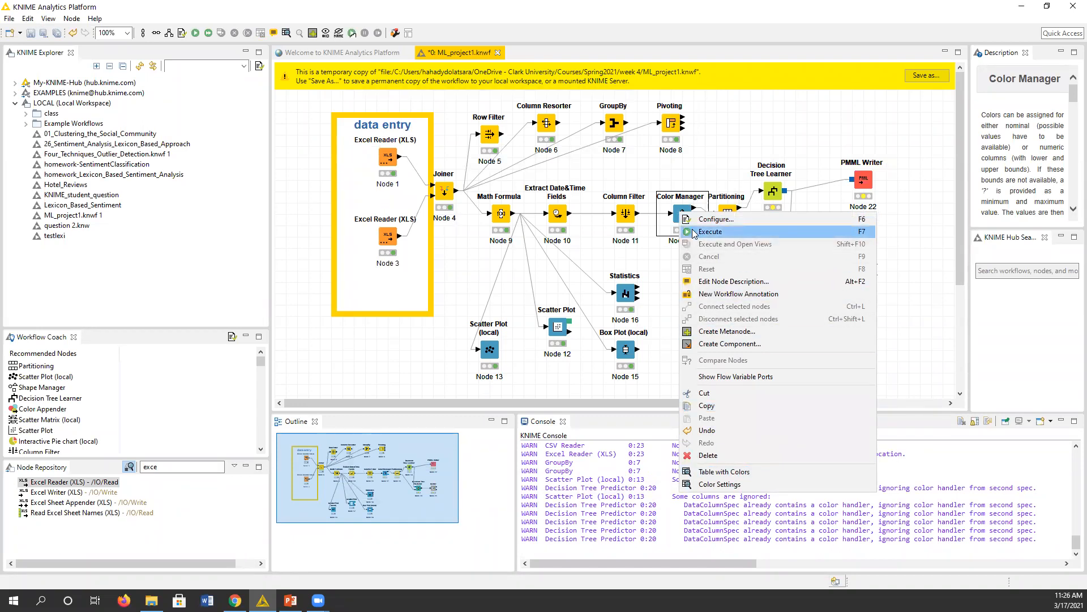
click(710, 232)
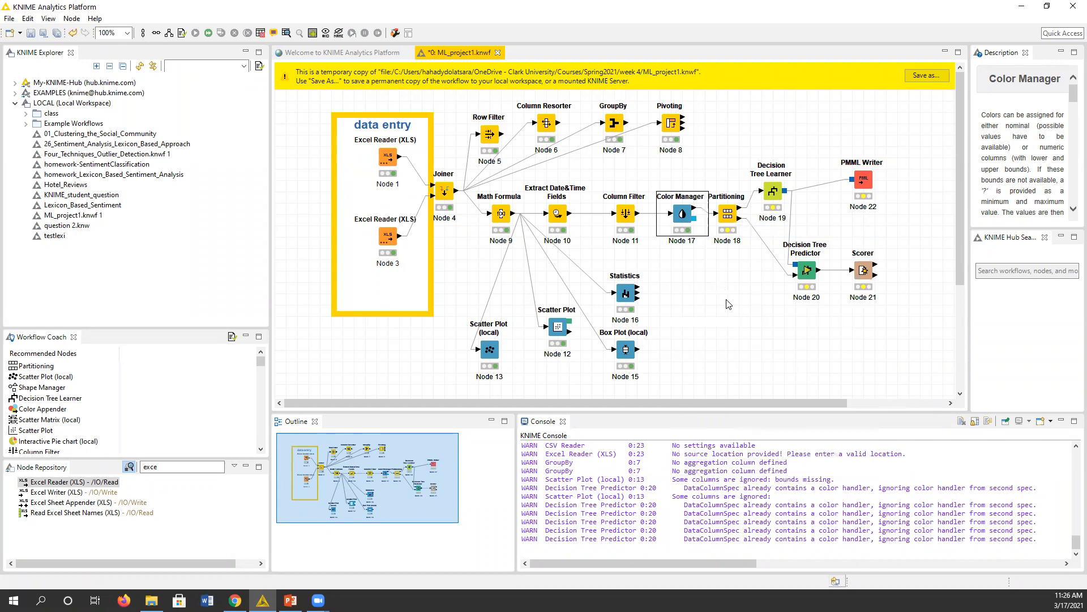
right_click(683, 211)
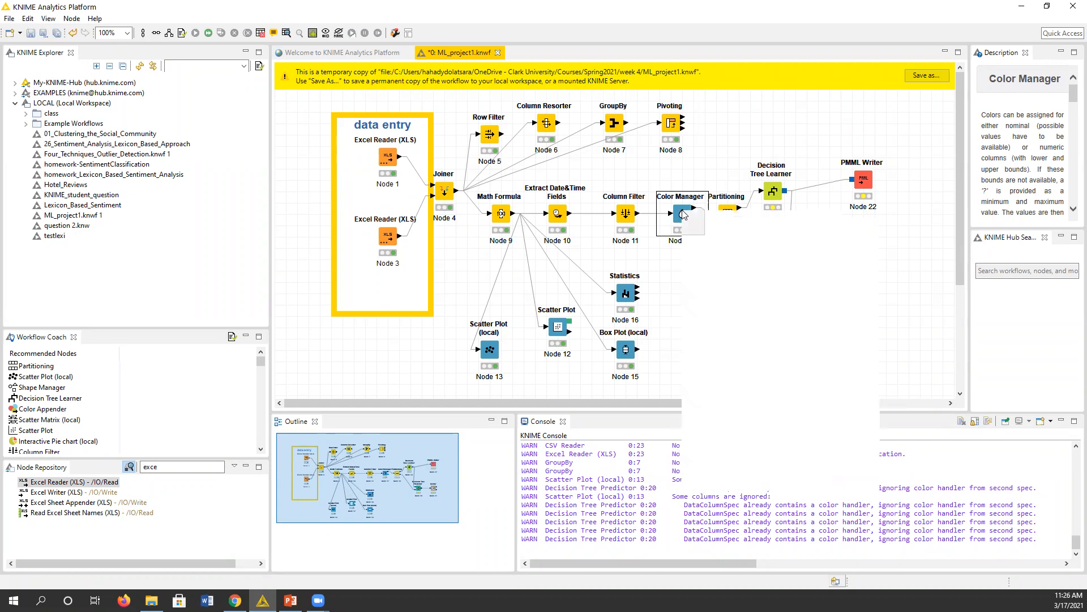
click(736, 470)
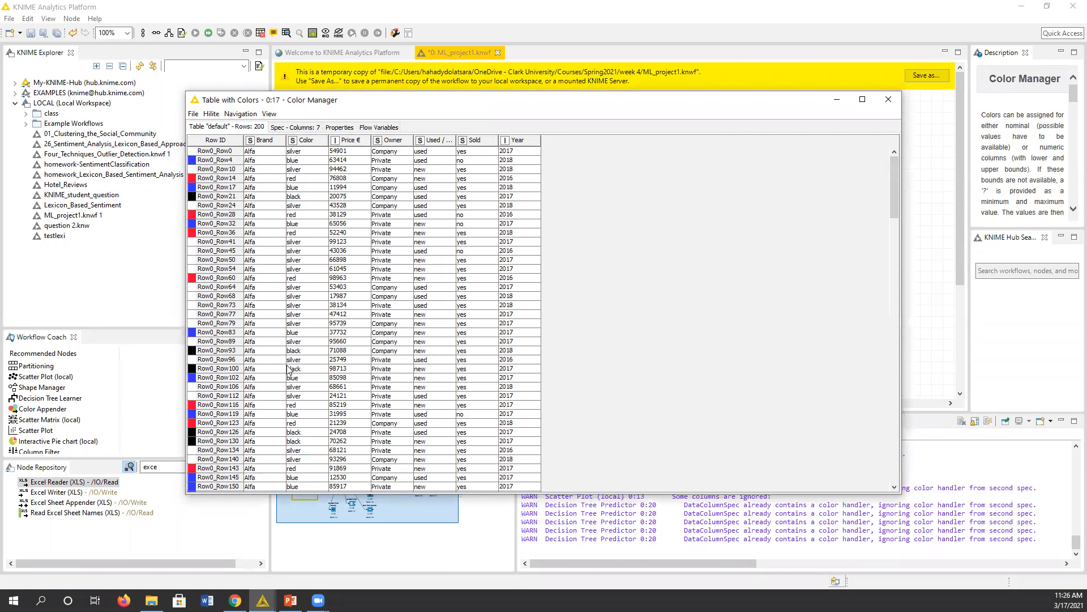
scroll(309, 387, down, 20)
scroll(308, 387, down, 12)
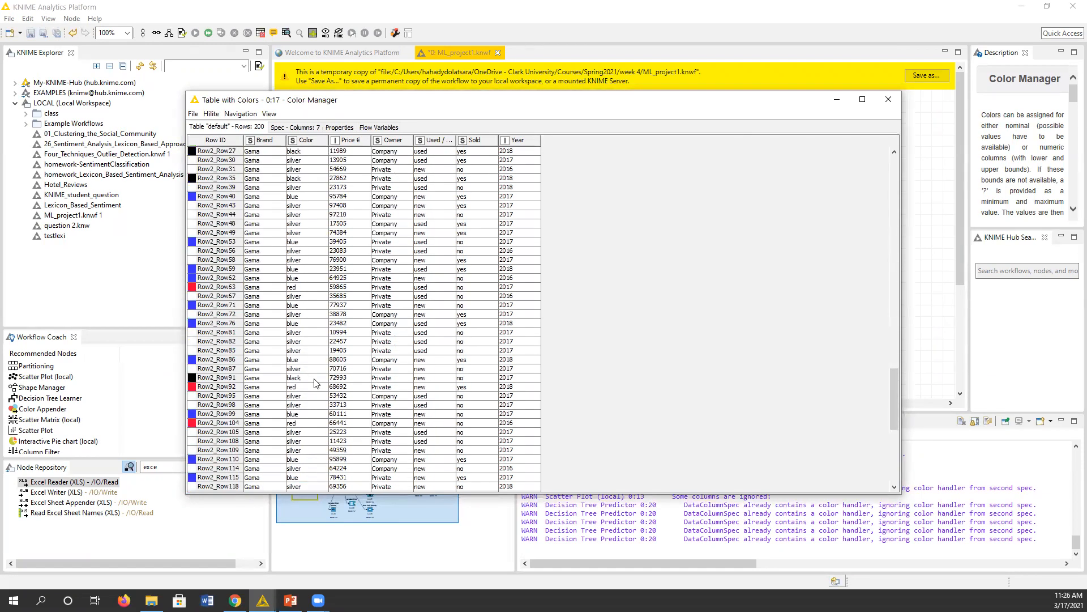
scroll(239, 334, down, 19)
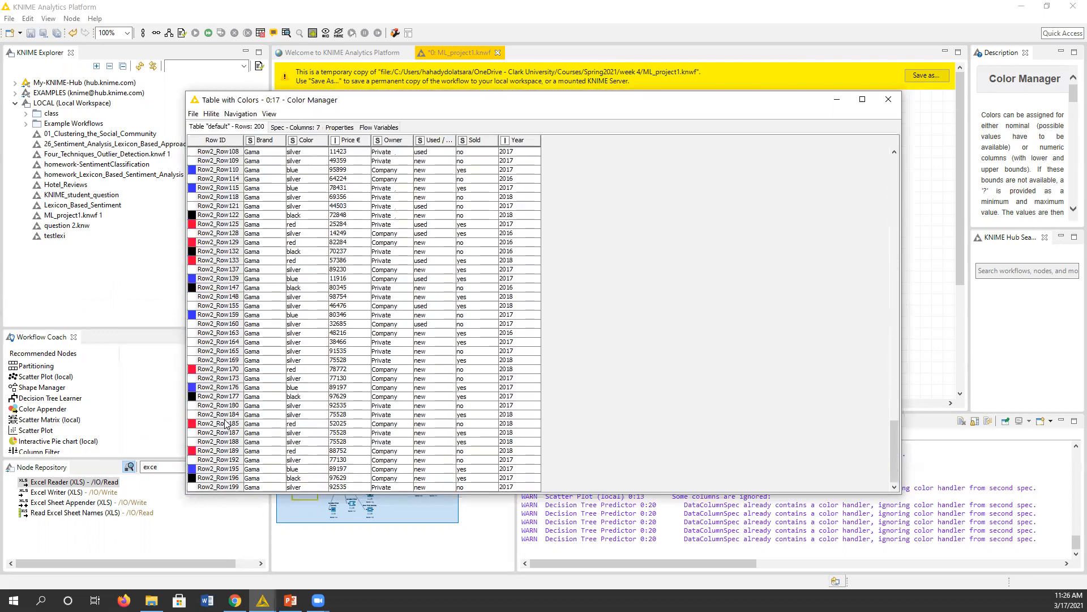
scroll(227, 423, up, 20)
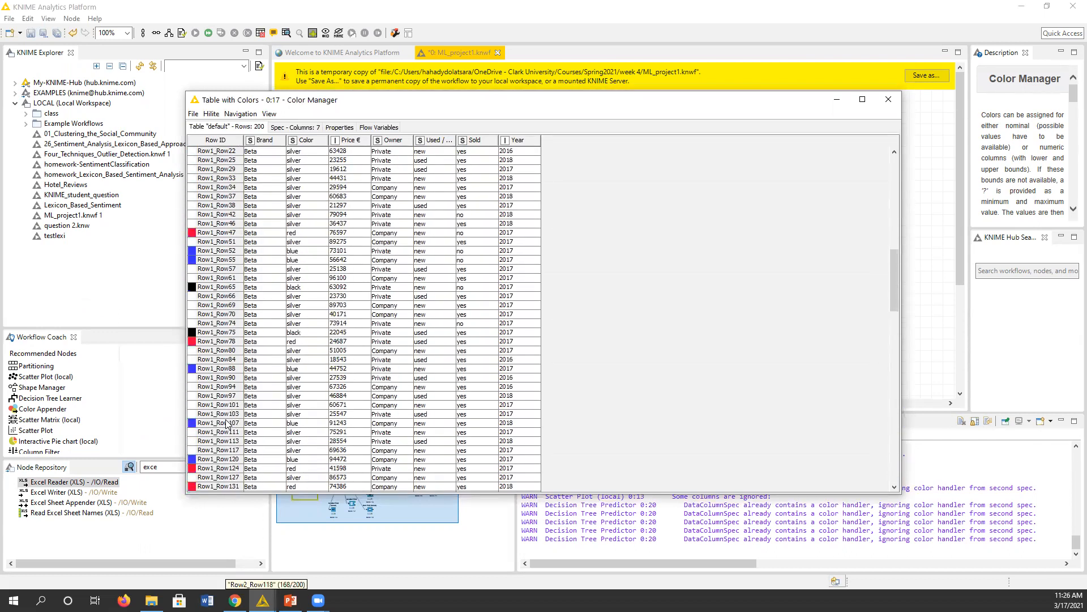
scroll(229, 423, down, 13)
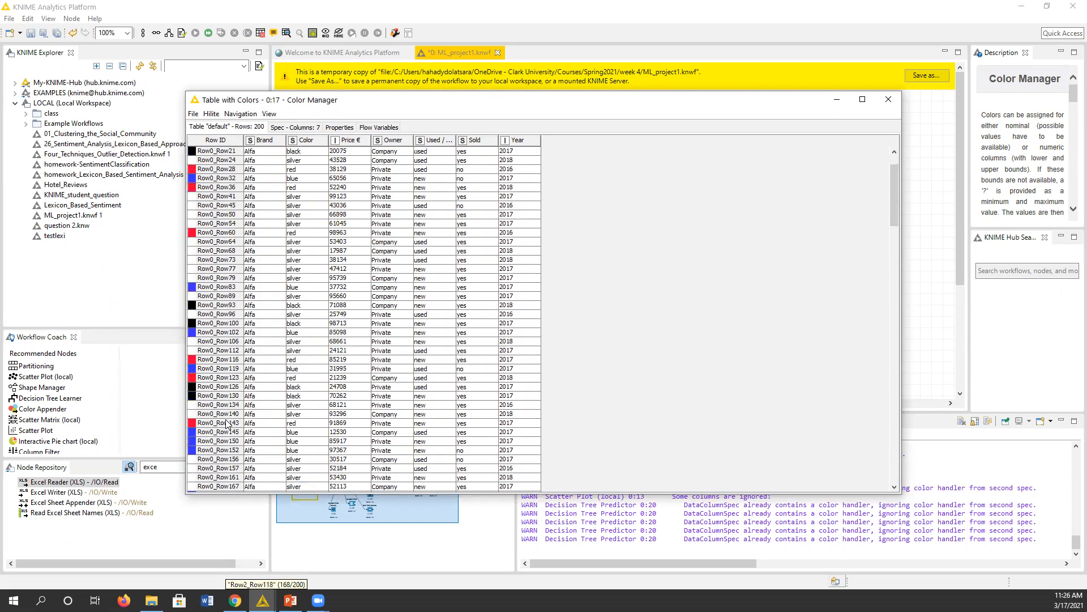
scroll(229, 419, down, 12)
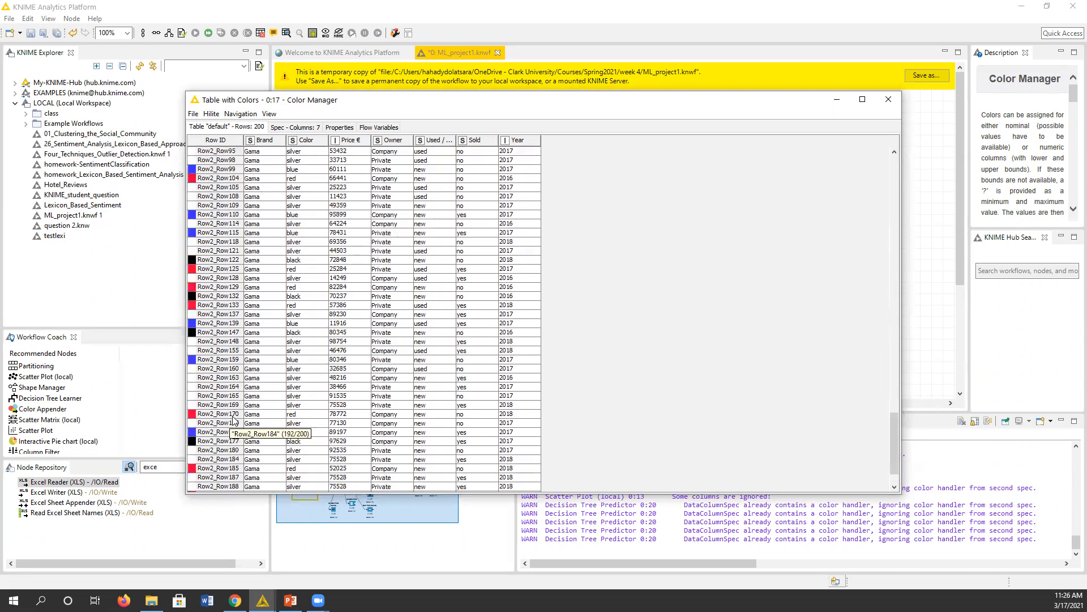
scroll(691, 332, up, 20)
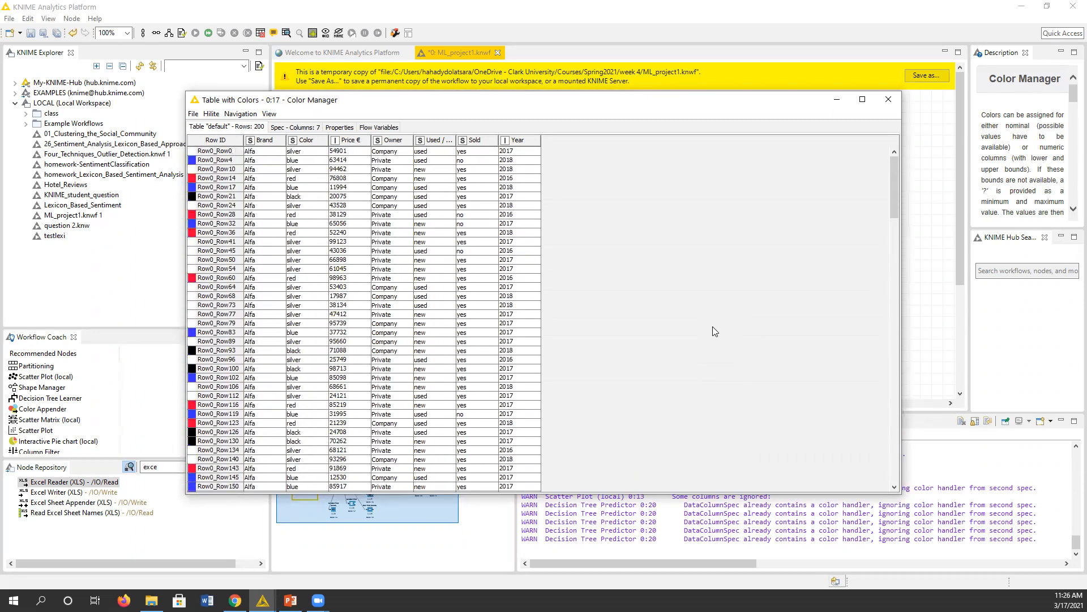
click(888, 100)
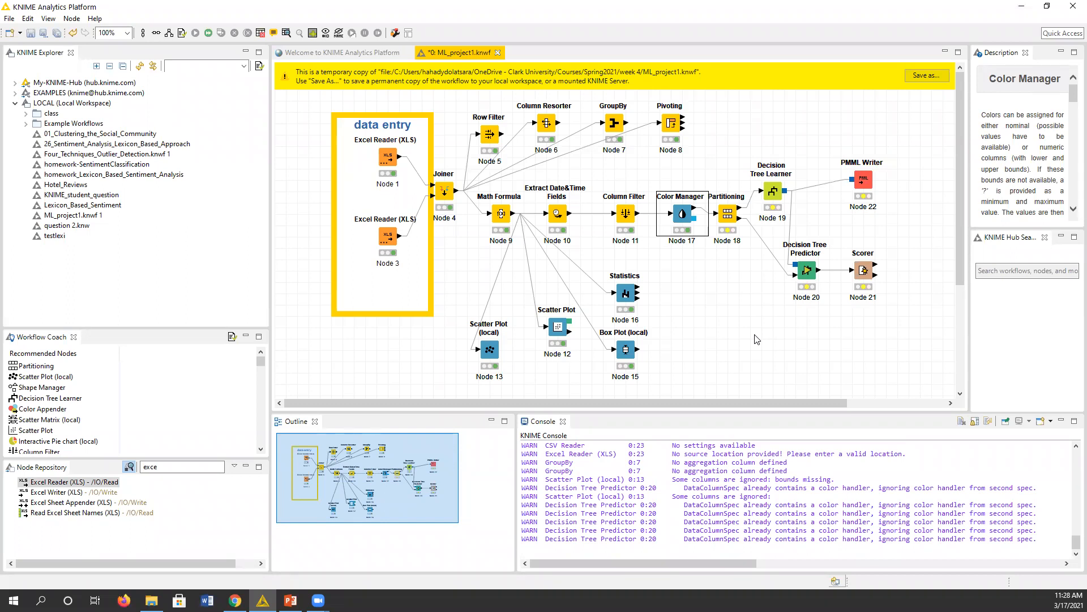
Accept the Partitioning node configuration with a relative first partition of 80% drawn randomly, and execute the node.
double_click(728, 213)
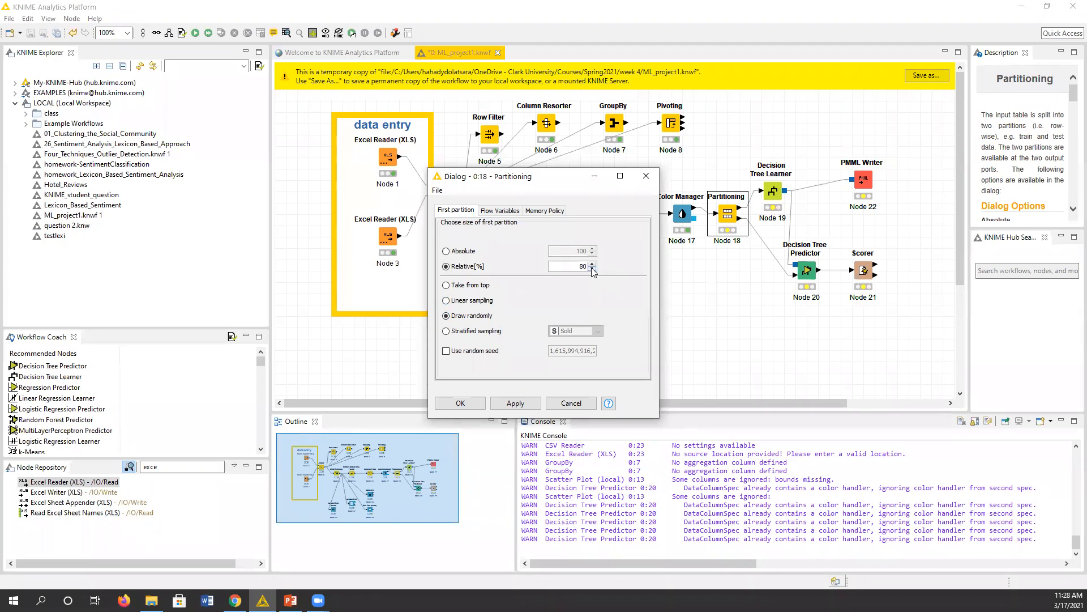
click(475, 407)
right_click(726, 215)
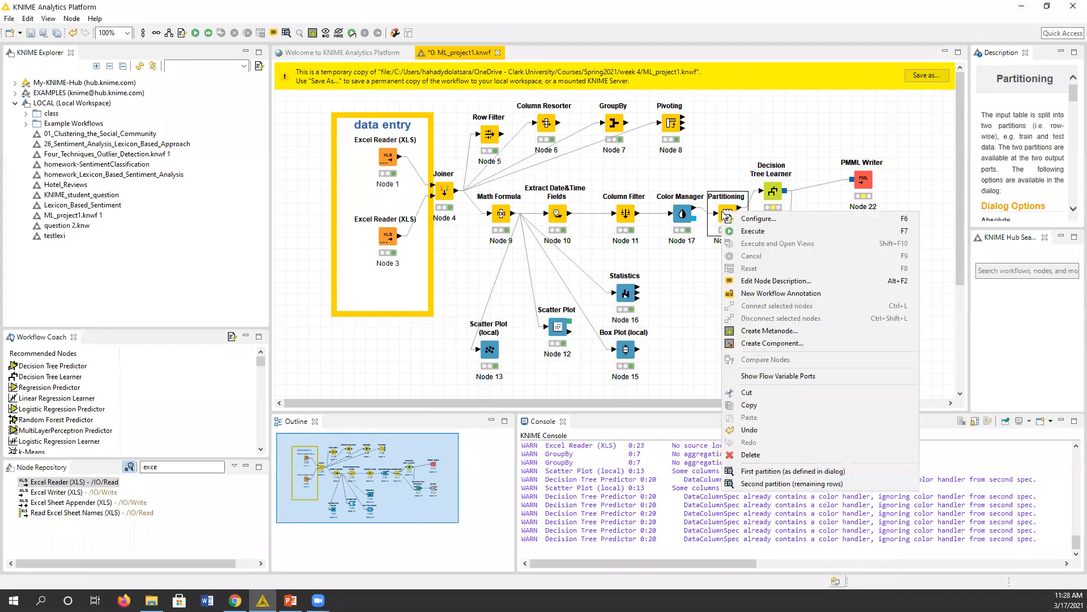
click(758, 232)
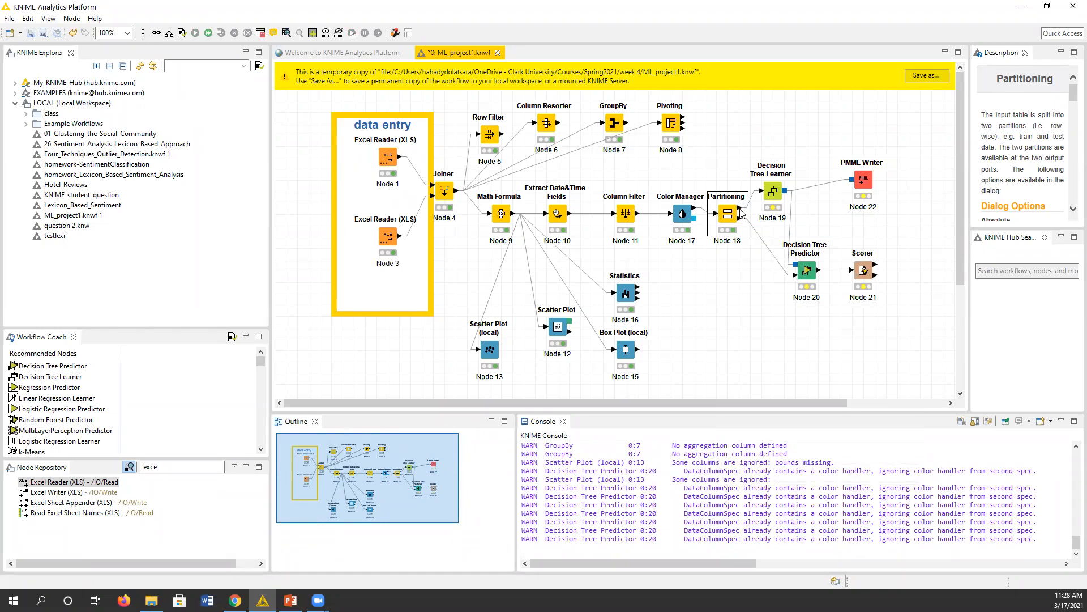
Keep Sold as the class column of the Decision Tree Learner with Gini index and no pruning, and execute the node.
mouse_move(742, 210)
double_click(774, 192)
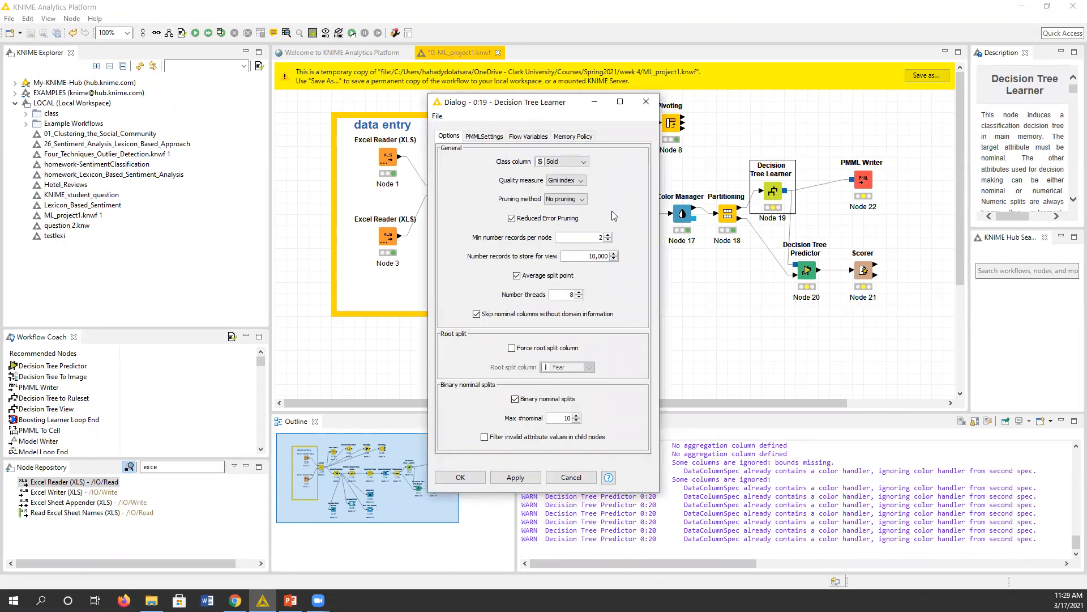
click(571, 164)
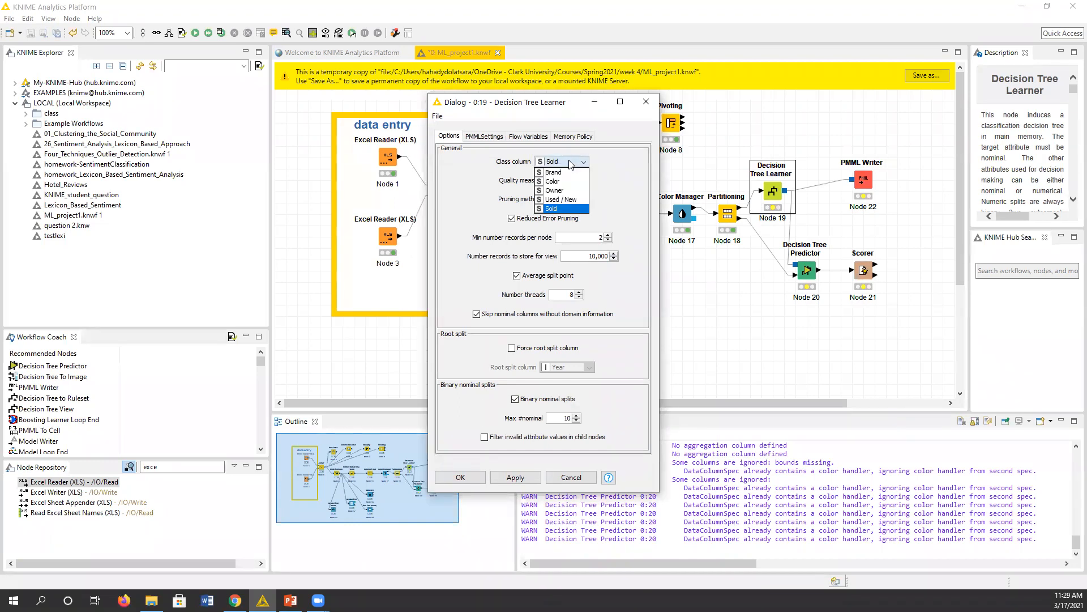
click(610, 166)
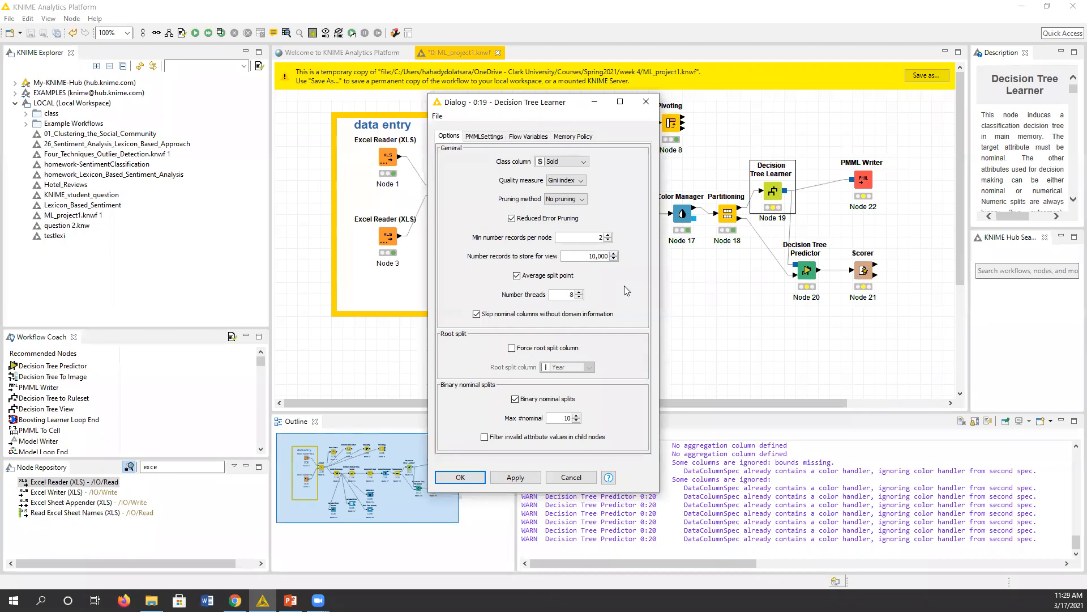
click(474, 477)
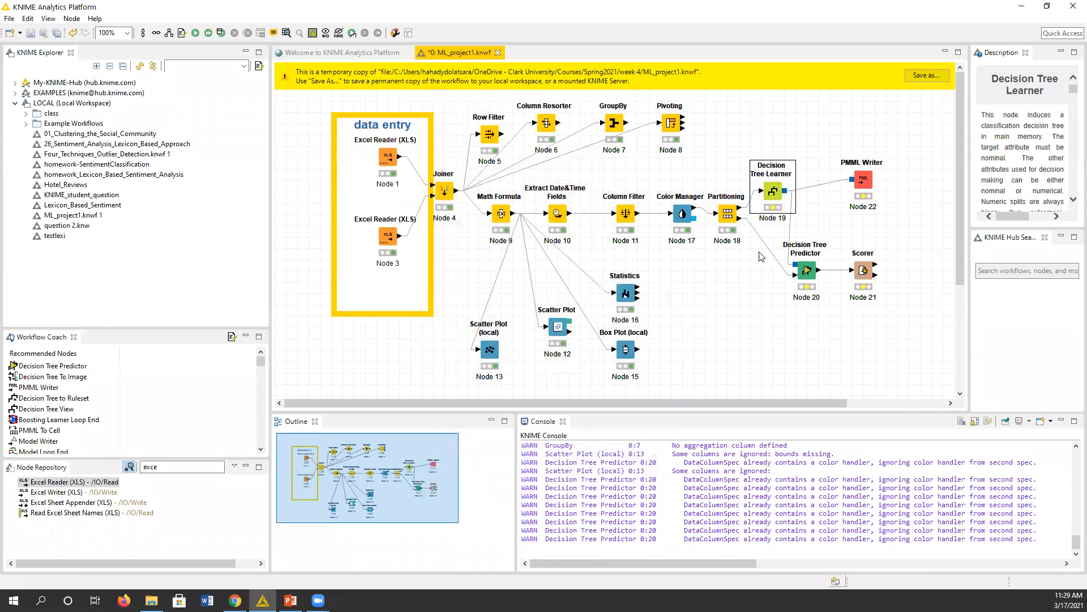
right_click(769, 196)
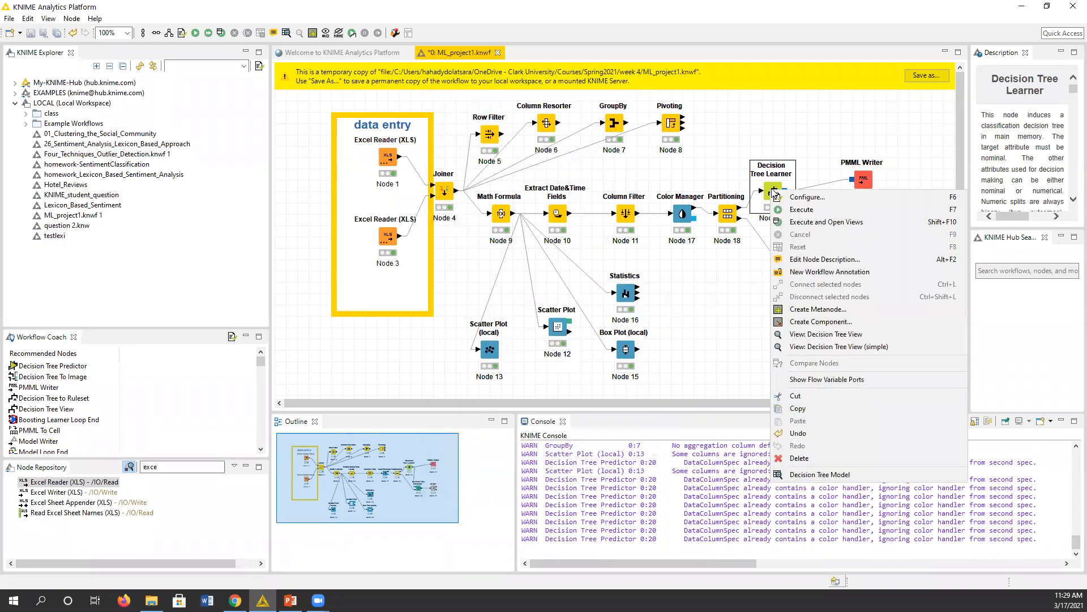
click(802, 209)
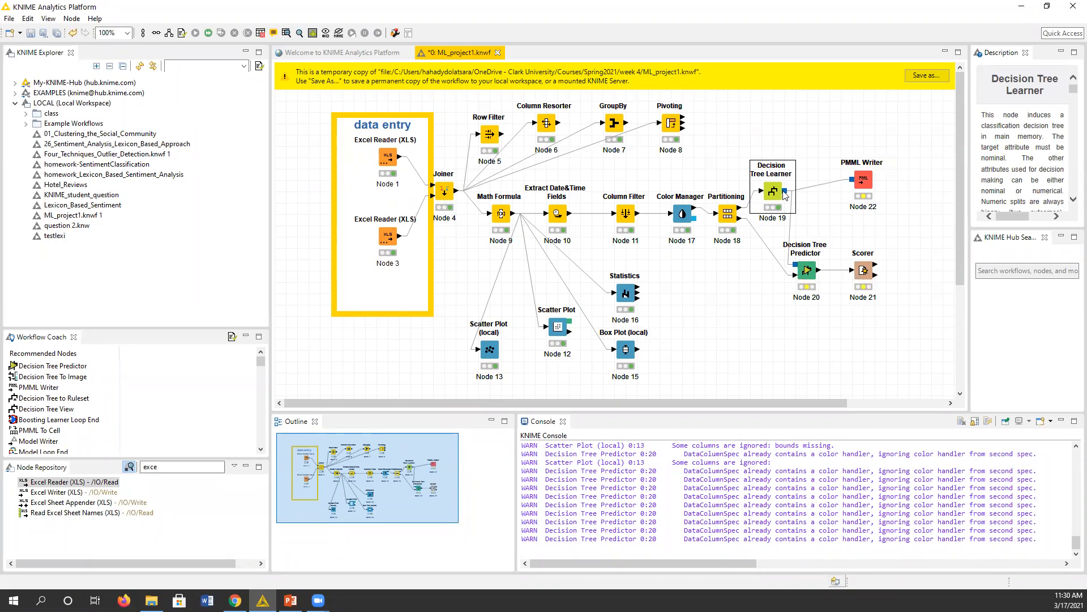
Execute the Decision Tree Predictor node and open its Classified Data table.
right_click(810, 272)
click(830, 286)
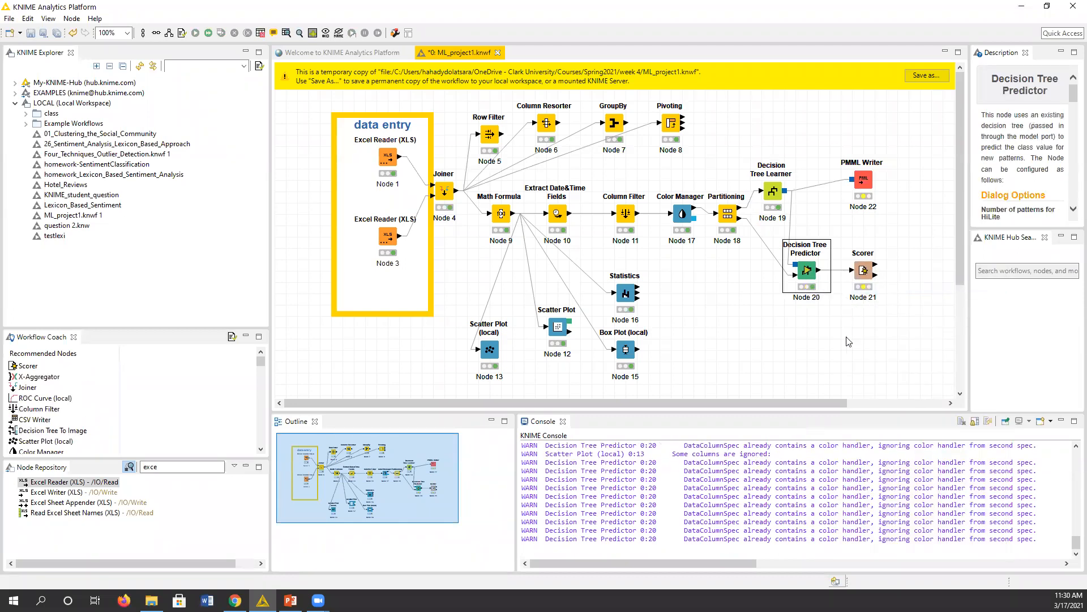
right_click(810, 270)
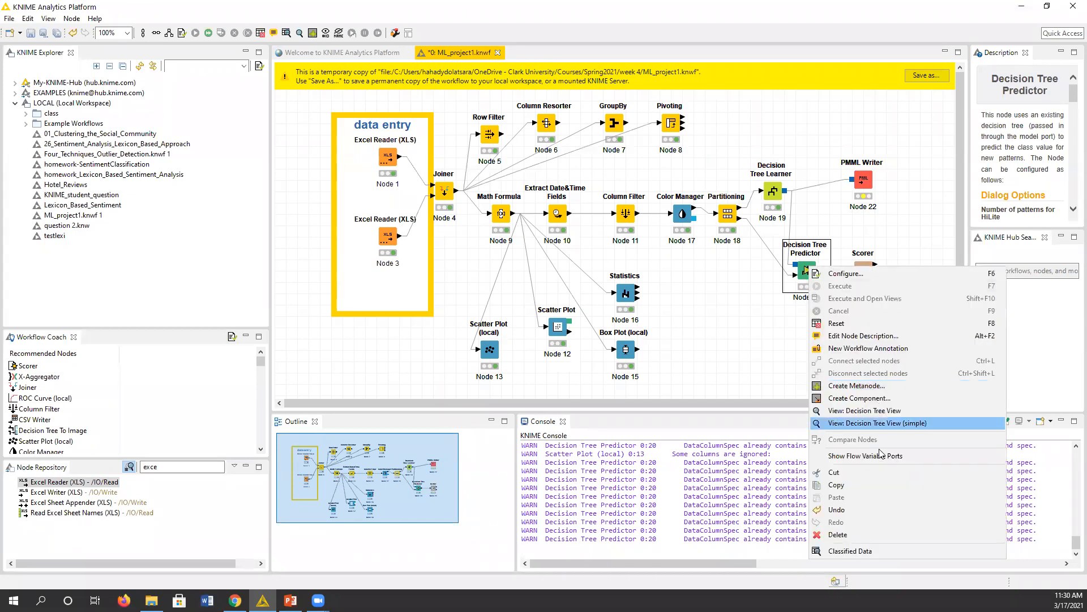
click(882, 550)
click(786, 532)
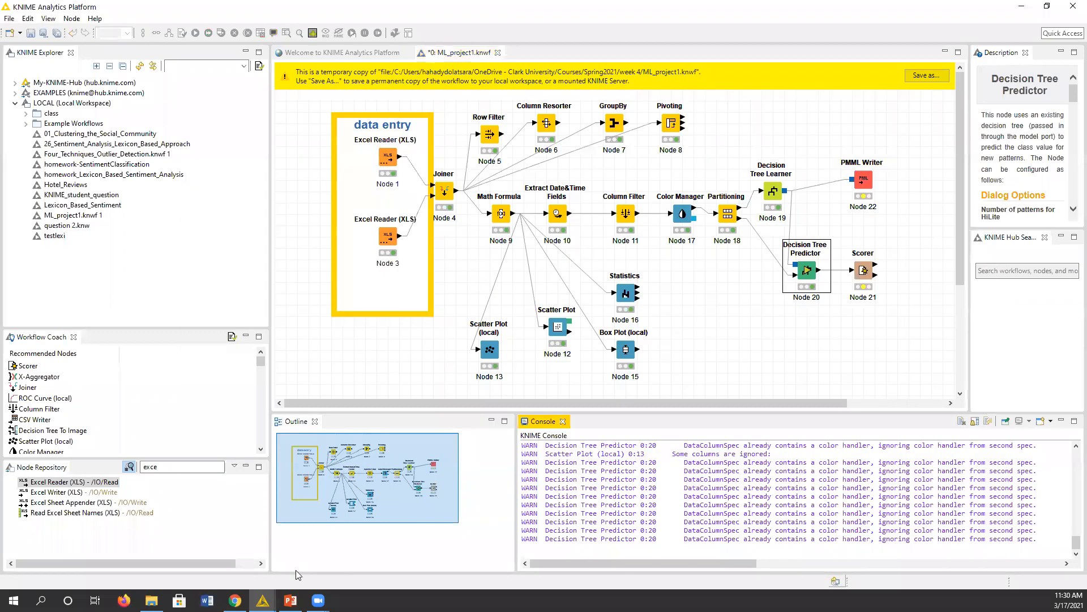
right_click(810, 269)
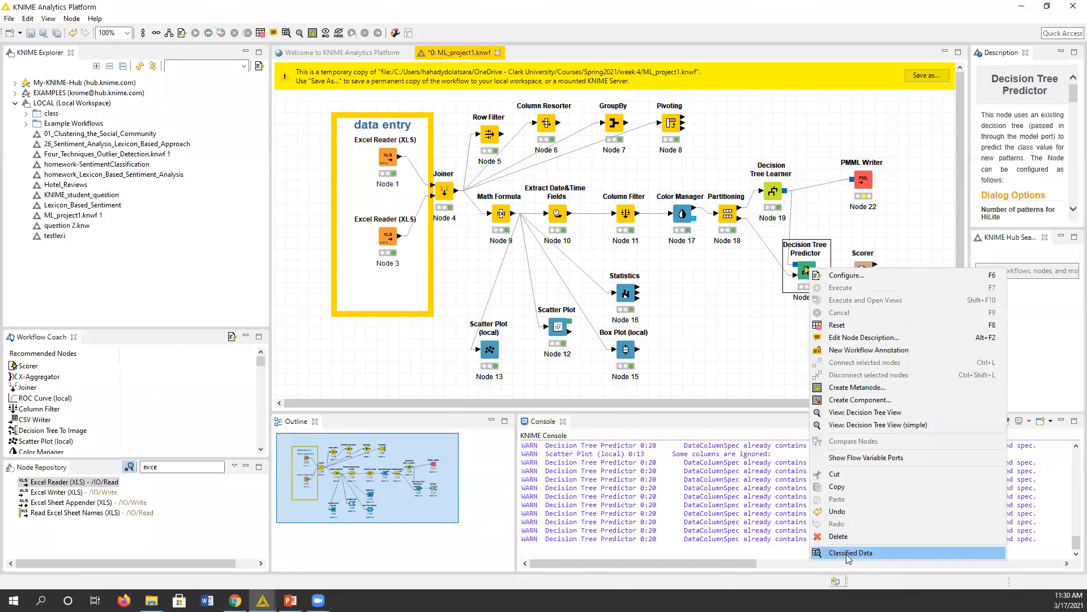
click(849, 552)
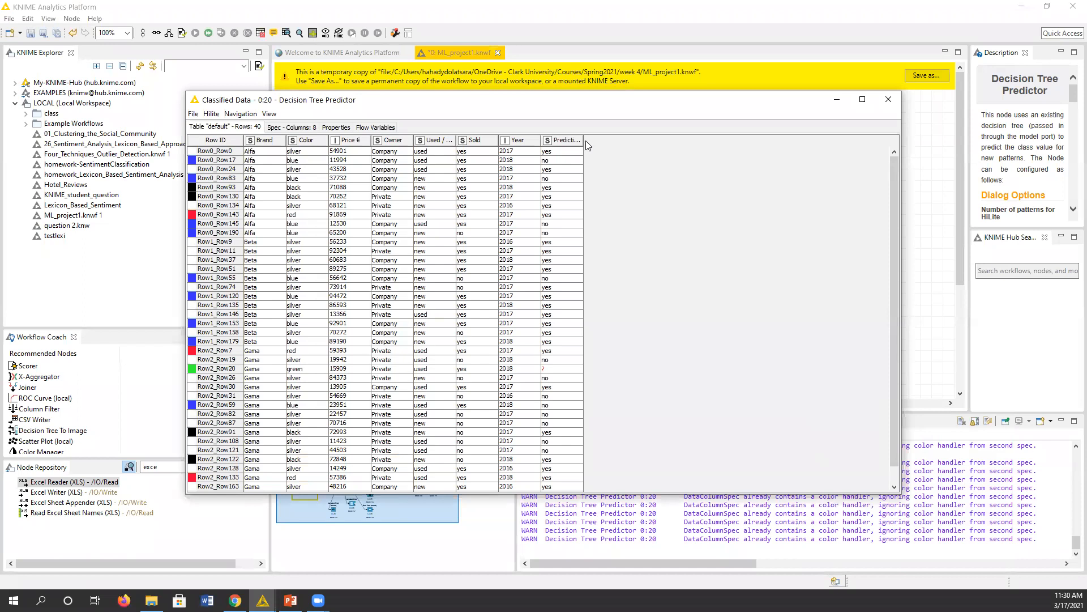
Widen the Prediction (Sold) and Sold columns, compare their values row by row across the first records, and close the Classified Data table.
drag(583, 140, 662, 139)
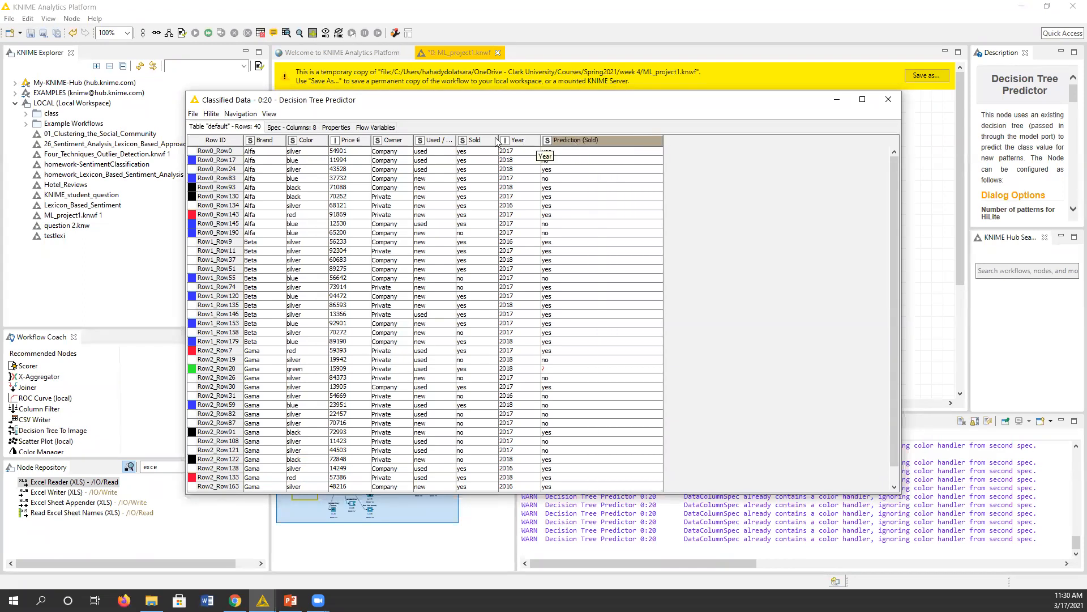
drag(497, 139, 548, 140)
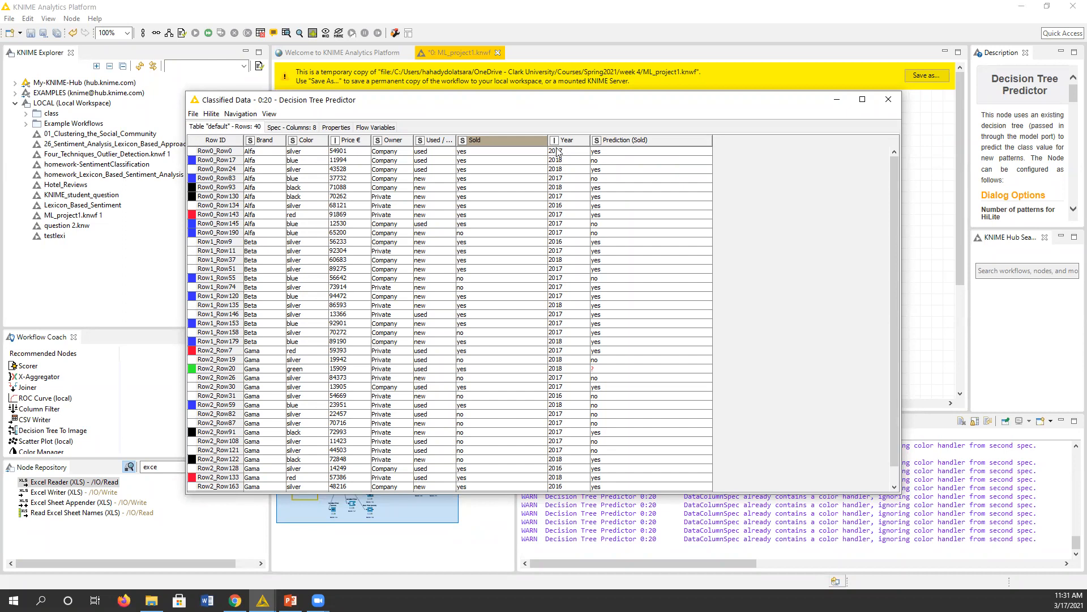
click(465, 153)
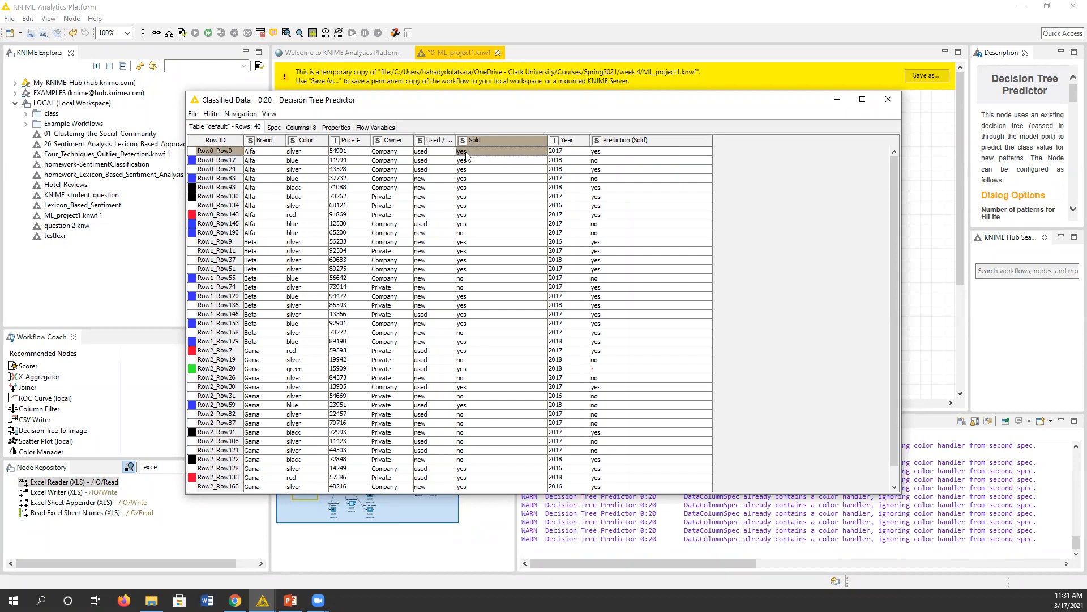
click(610, 152)
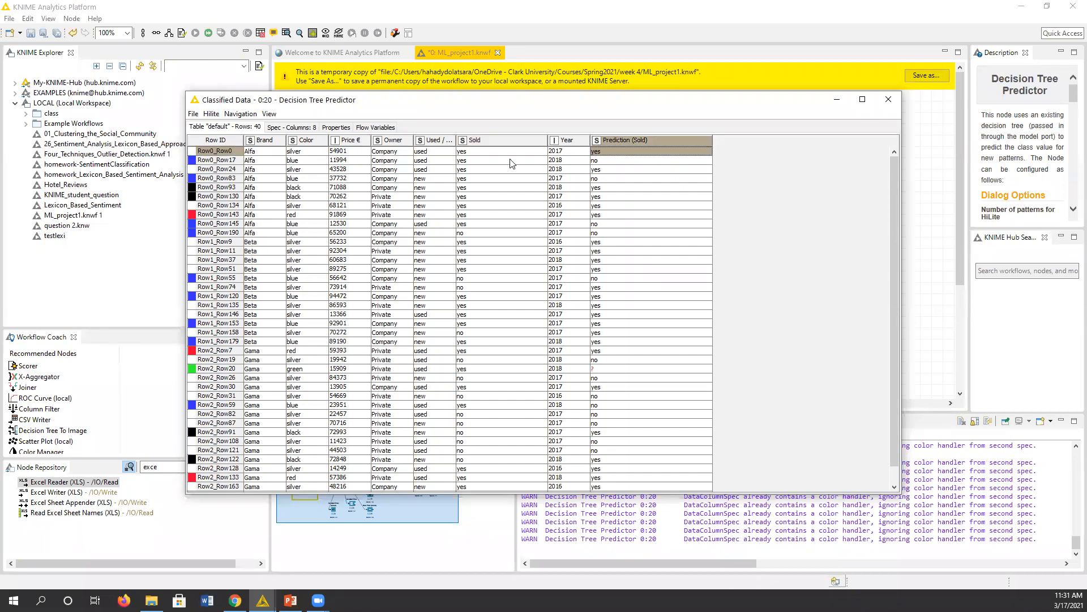
click(492, 160)
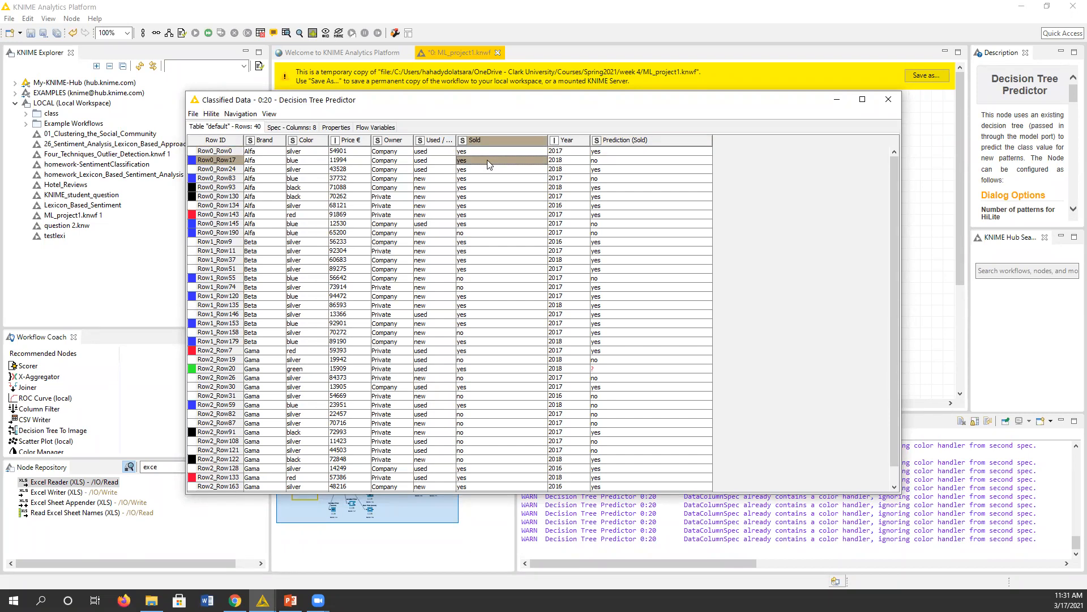
click(604, 161)
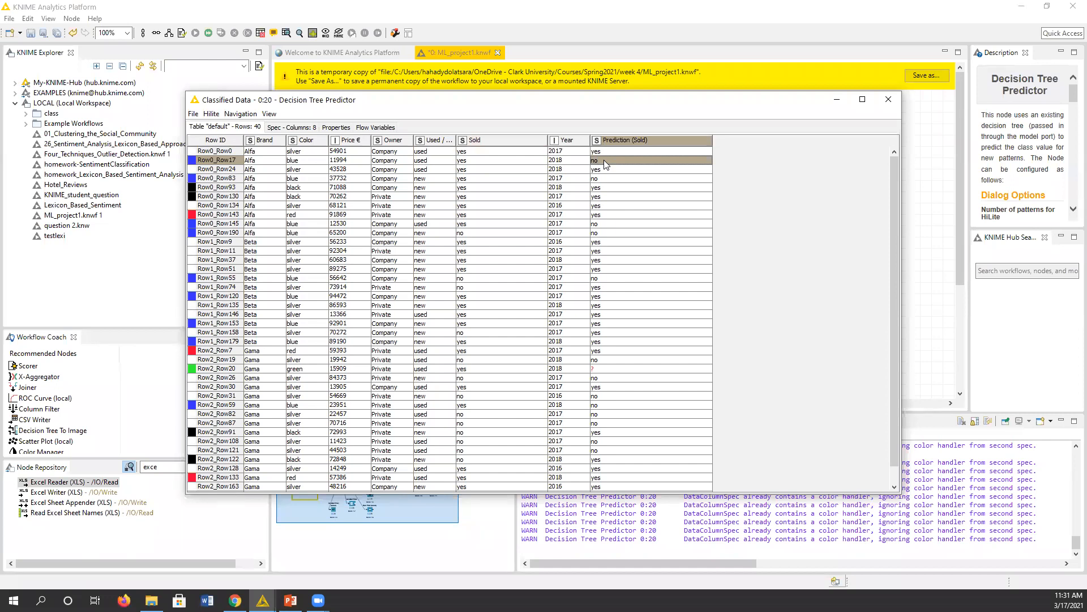
click(488, 171)
drag(491, 176, 610, 169)
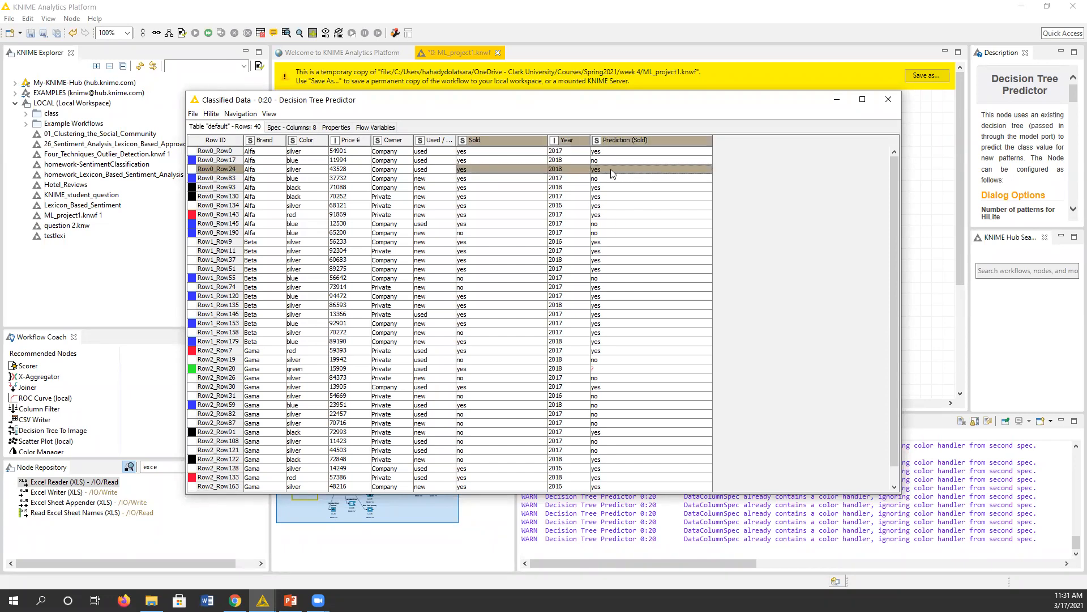
click(463, 178)
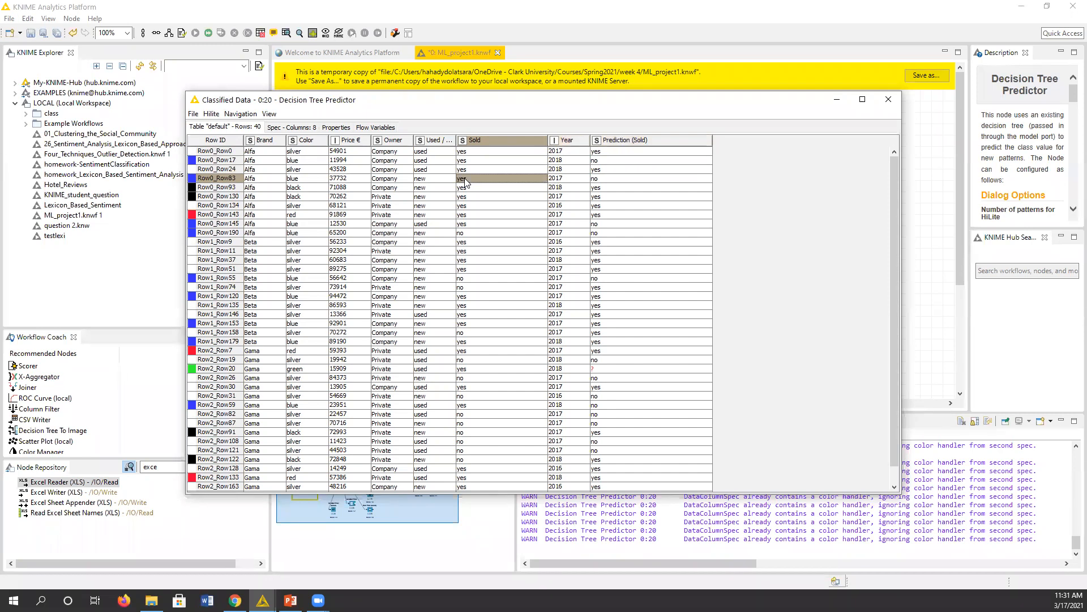
drag(465, 182, 605, 186)
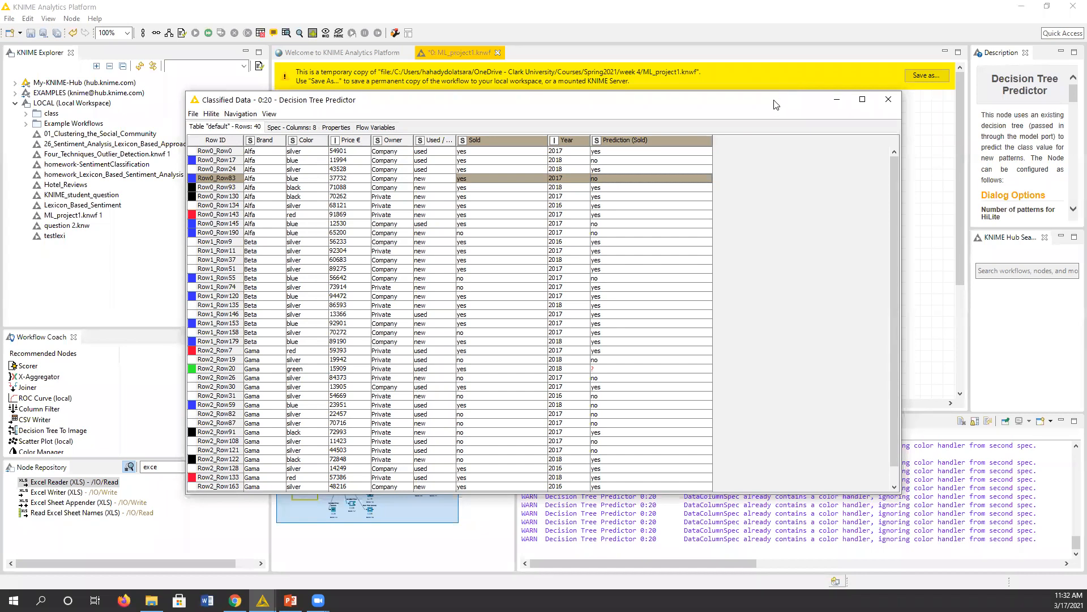
drag(775, 105, 847, 327)
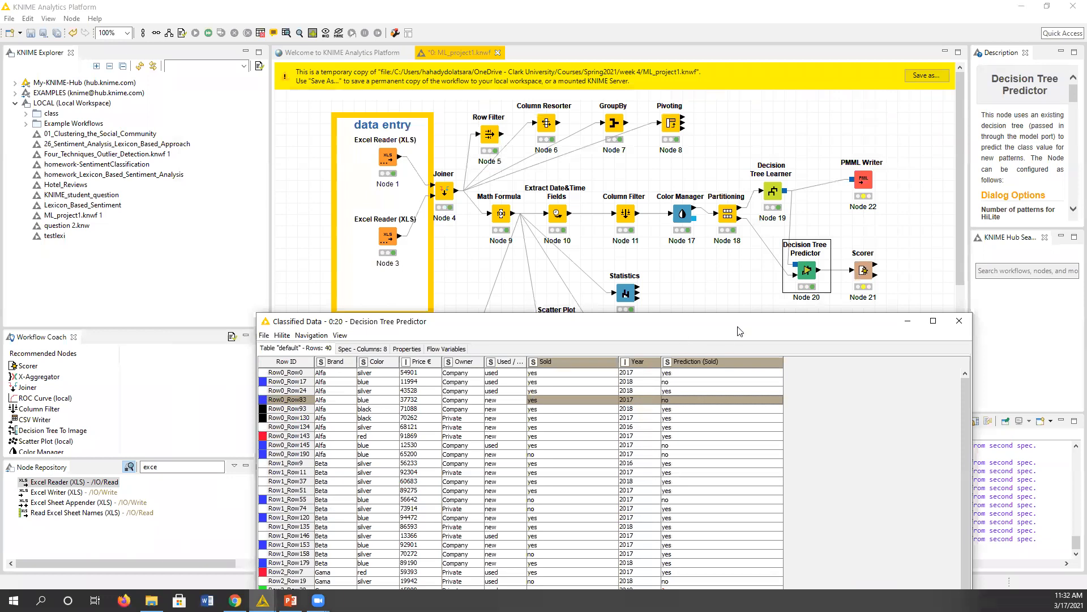
drag(733, 321, 697, 157)
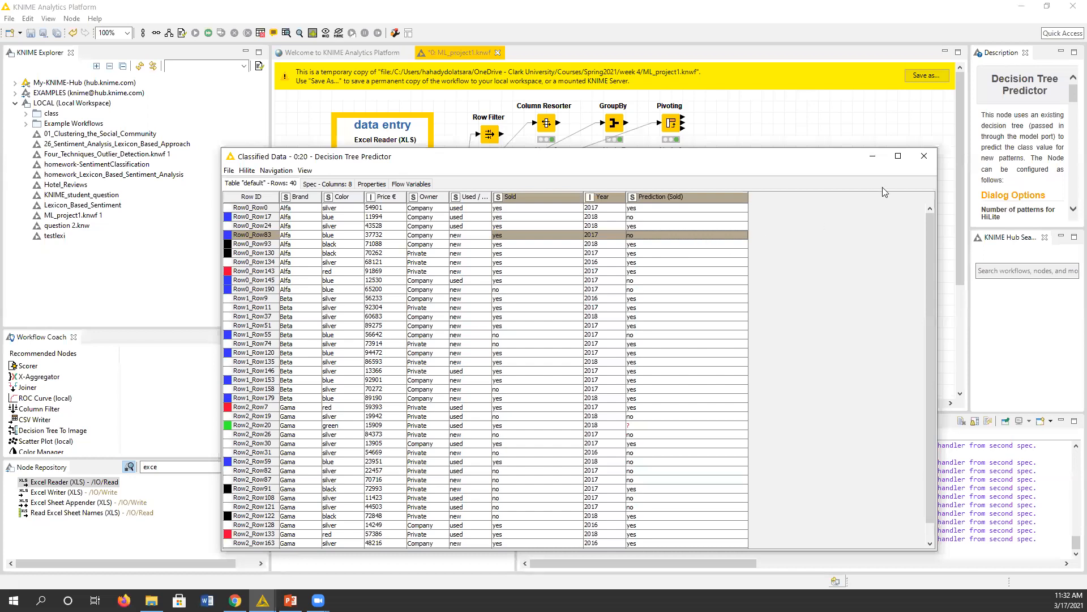
click(924, 154)
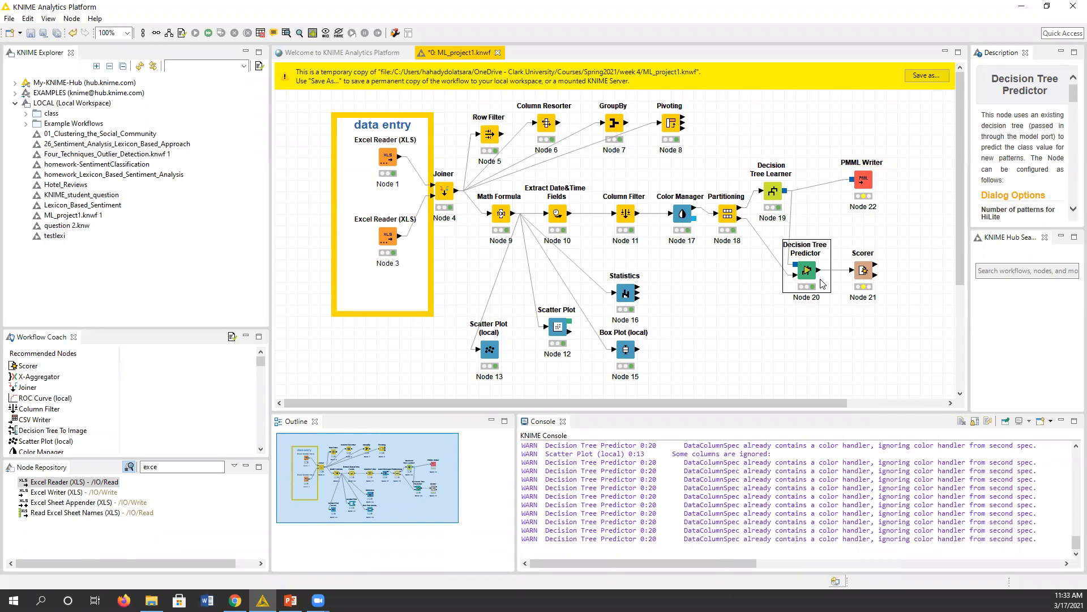
Accept the Scorer configuration comparing Sold with Prediction (Sold) and ignoring missing values, and execute the node.
double_click(862, 270)
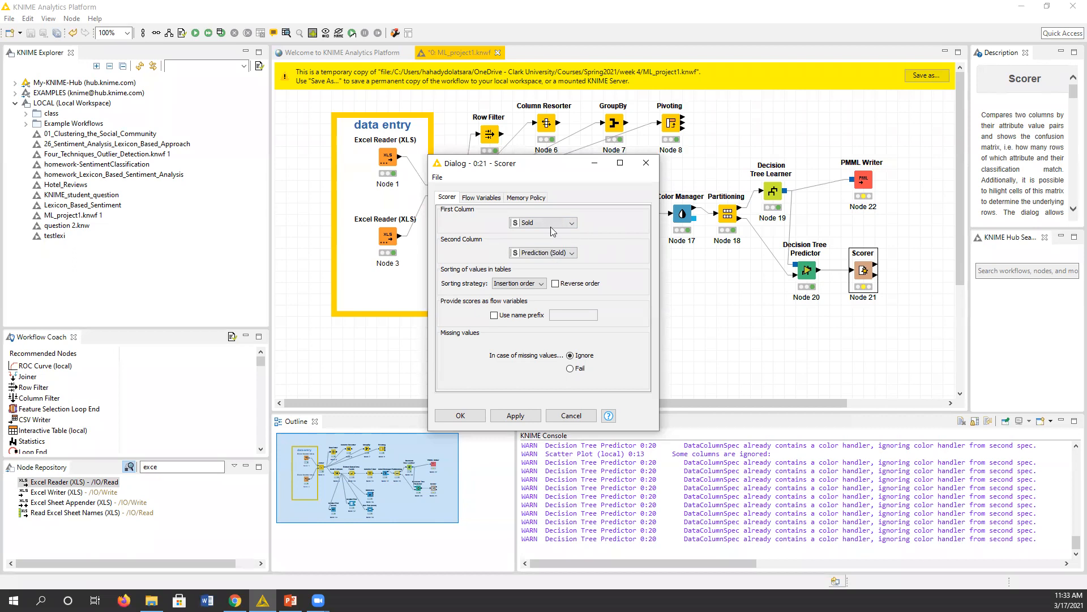
click(460, 416)
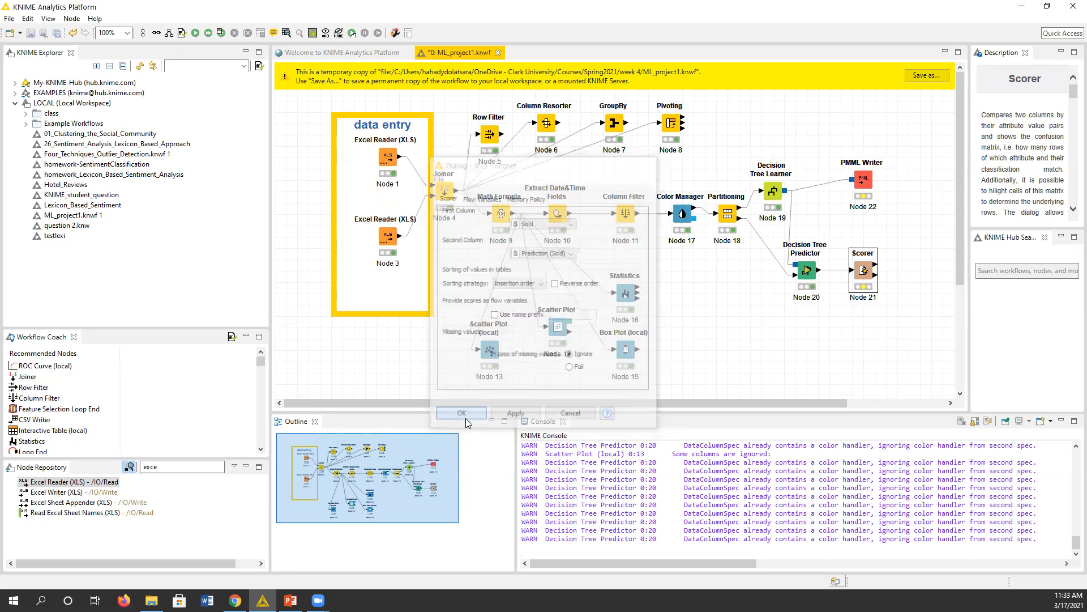
right_click(868, 273)
click(904, 292)
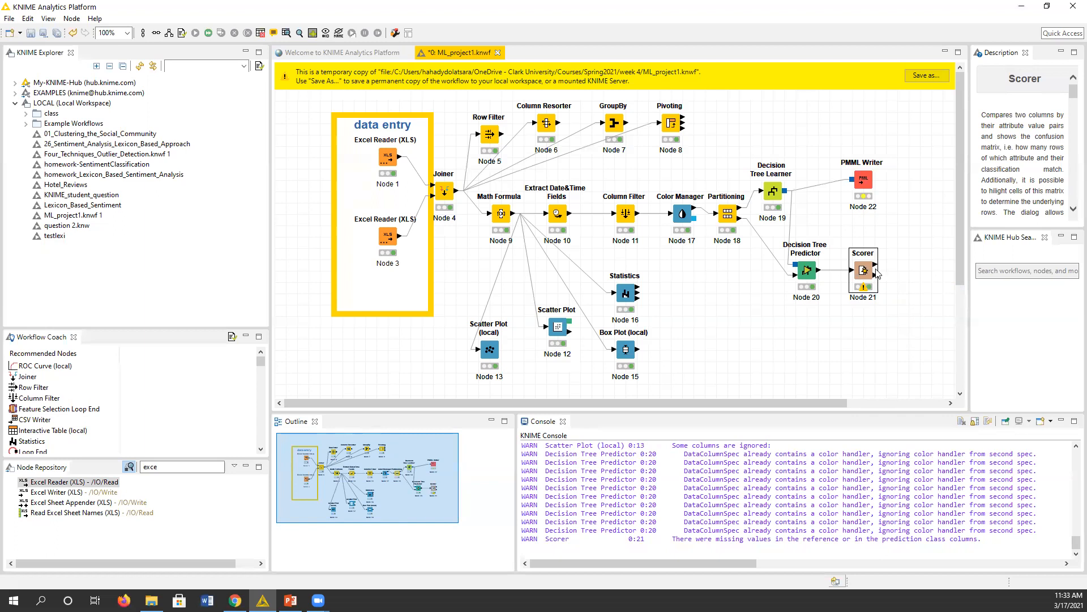
Examine the Scorer's confusion matrix of yes and no predictions, including its column specification, properties and flow variables.
mouse_move(865, 291)
right_click(866, 271)
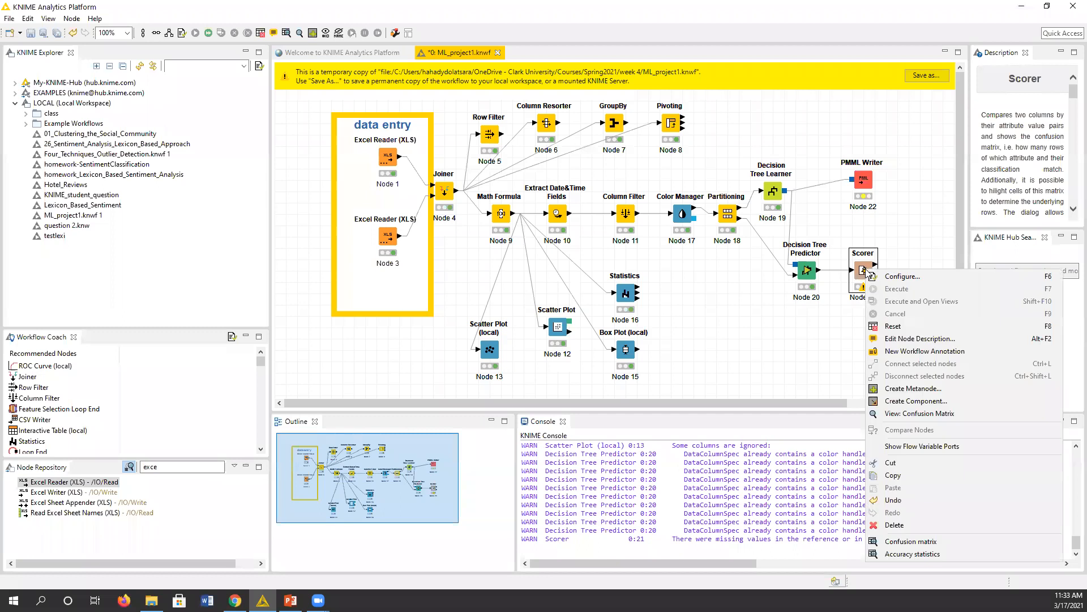
click(933, 541)
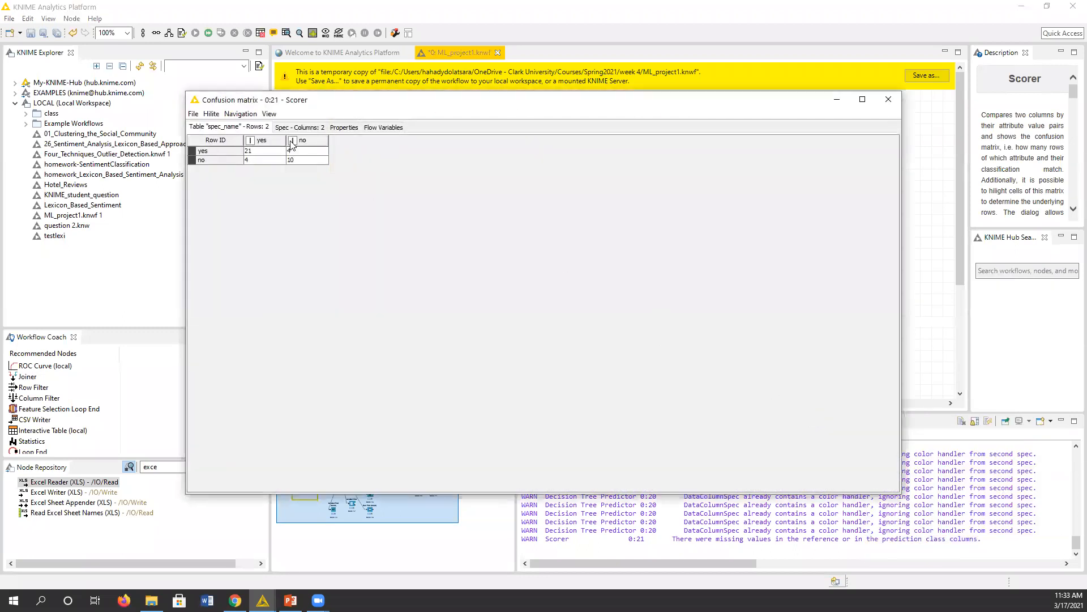
click(888, 99)
right_click(868, 270)
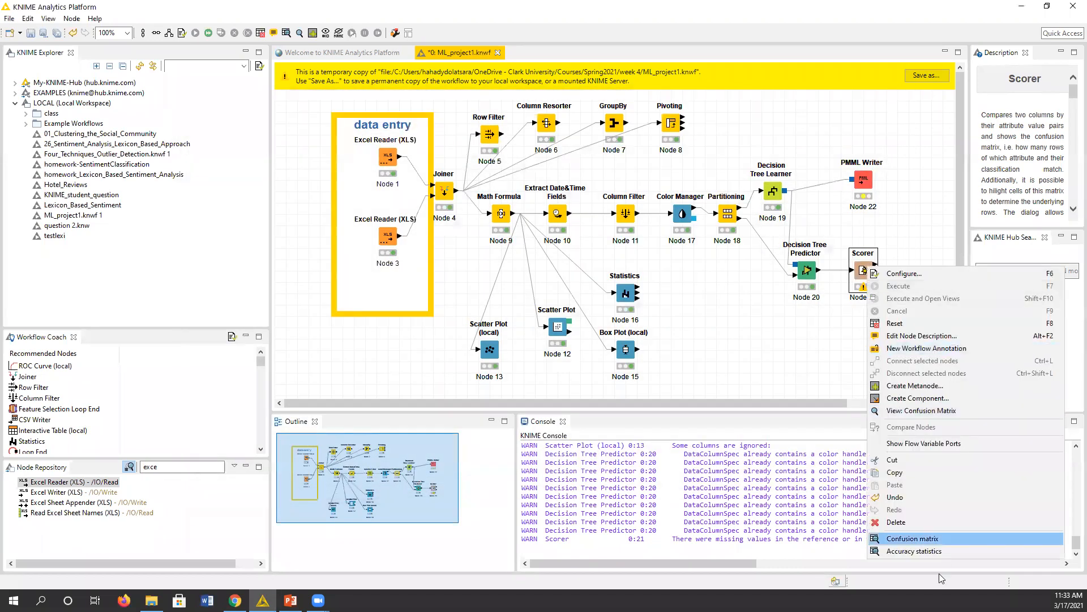
click(934, 541)
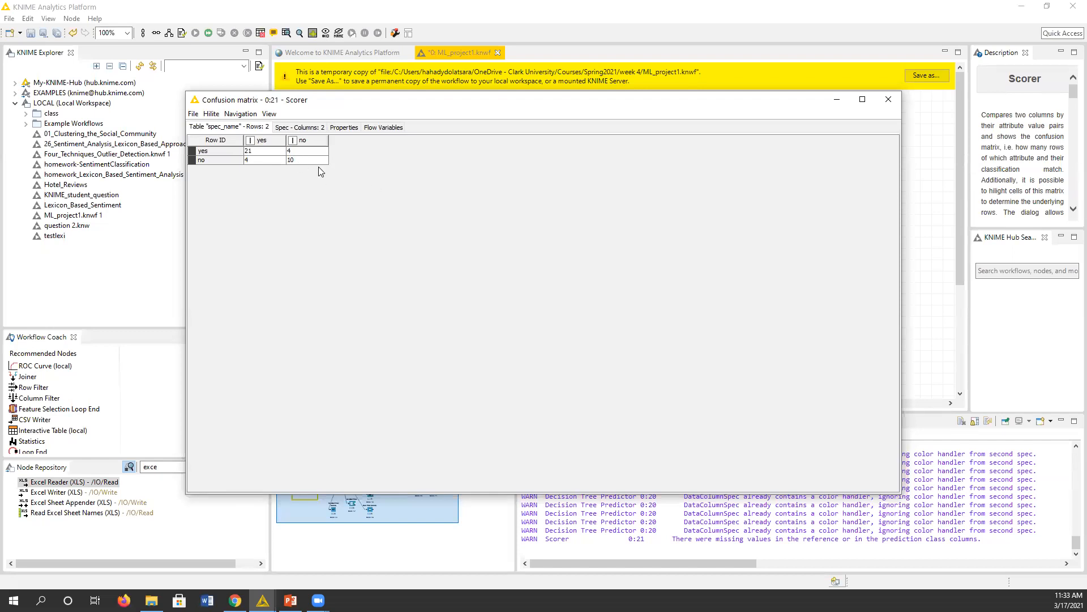
click(307, 128)
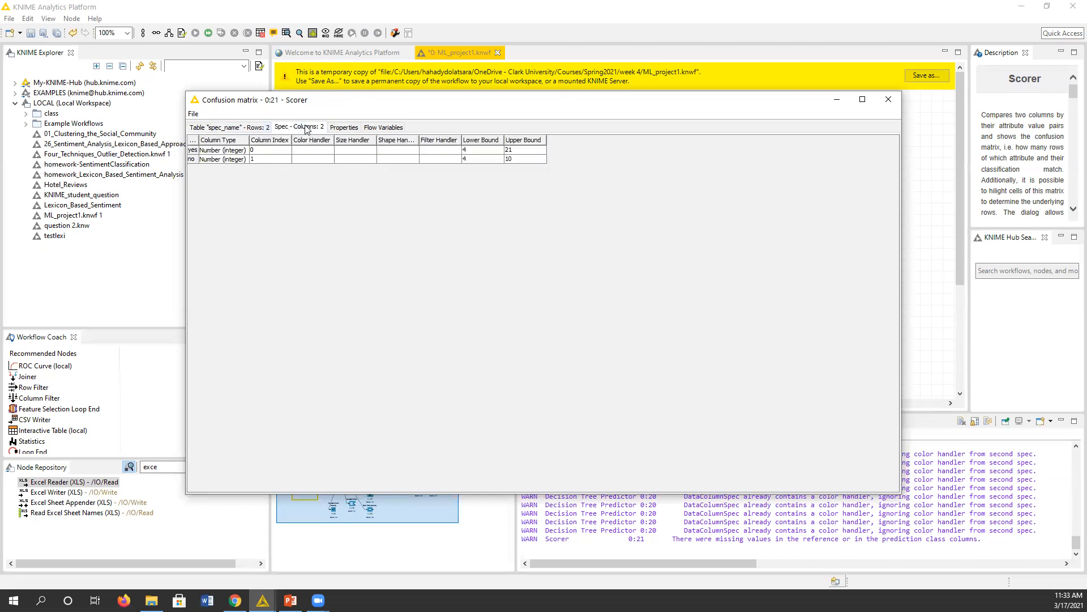
click(352, 128)
click(373, 128)
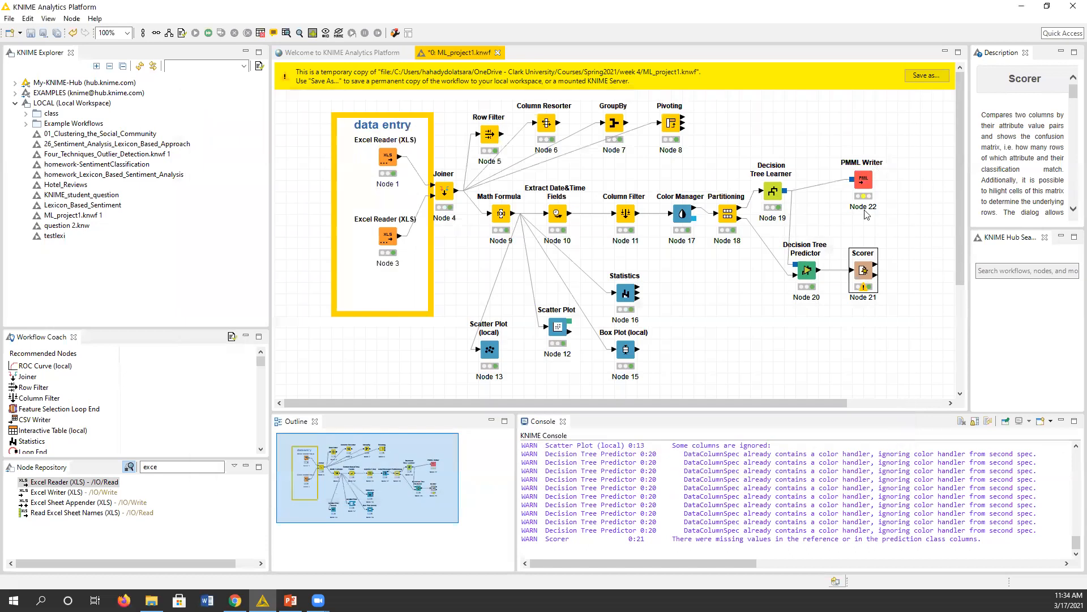
Search the node repository for svm, add an SVM Learner above the Decision Tree Learner, and connect Partitioning's first output to it.
click(889, 100)
click(166, 464)
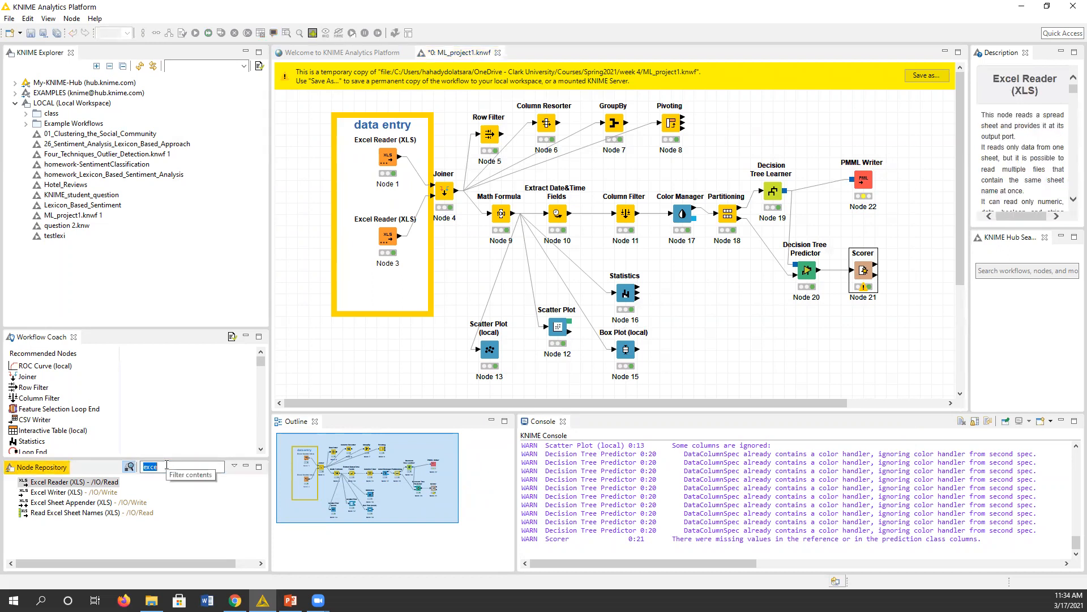
key(BackSpace)
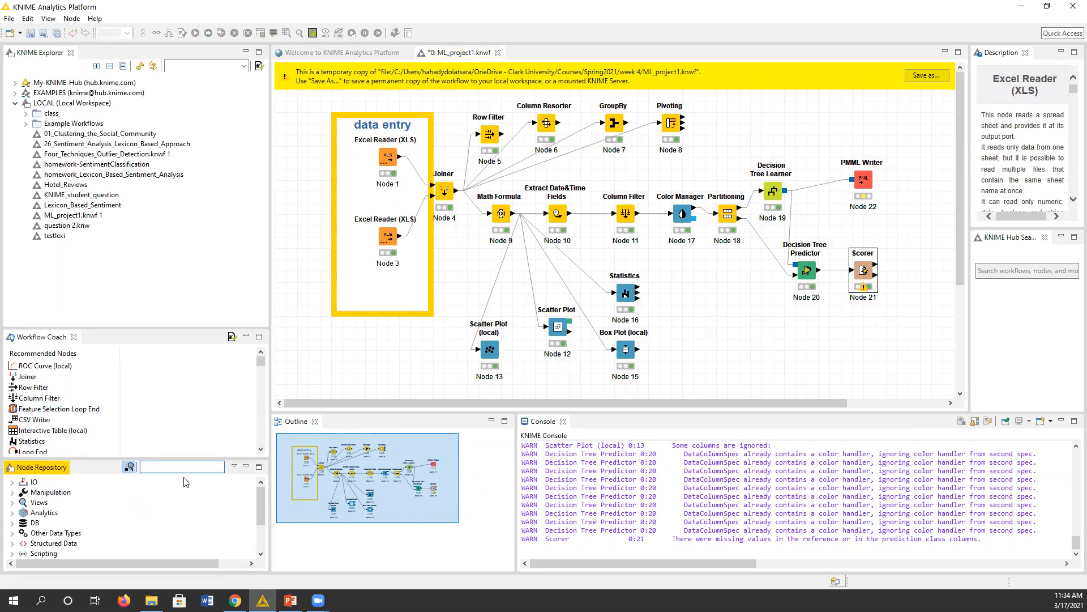
text(svm)
drag(43, 482, 795, 118)
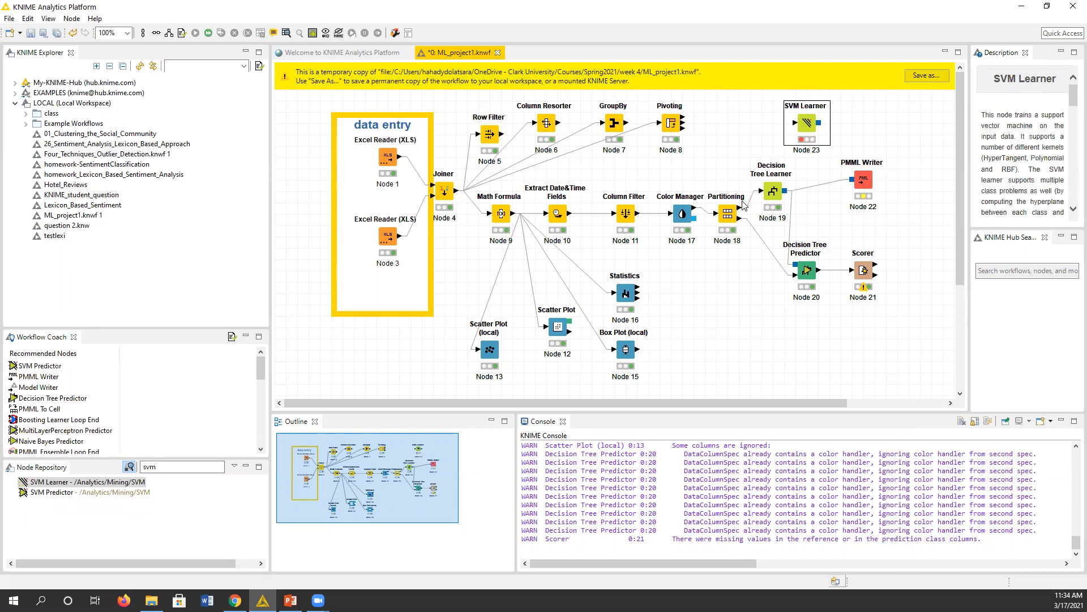
drag(741, 208, 795, 123)
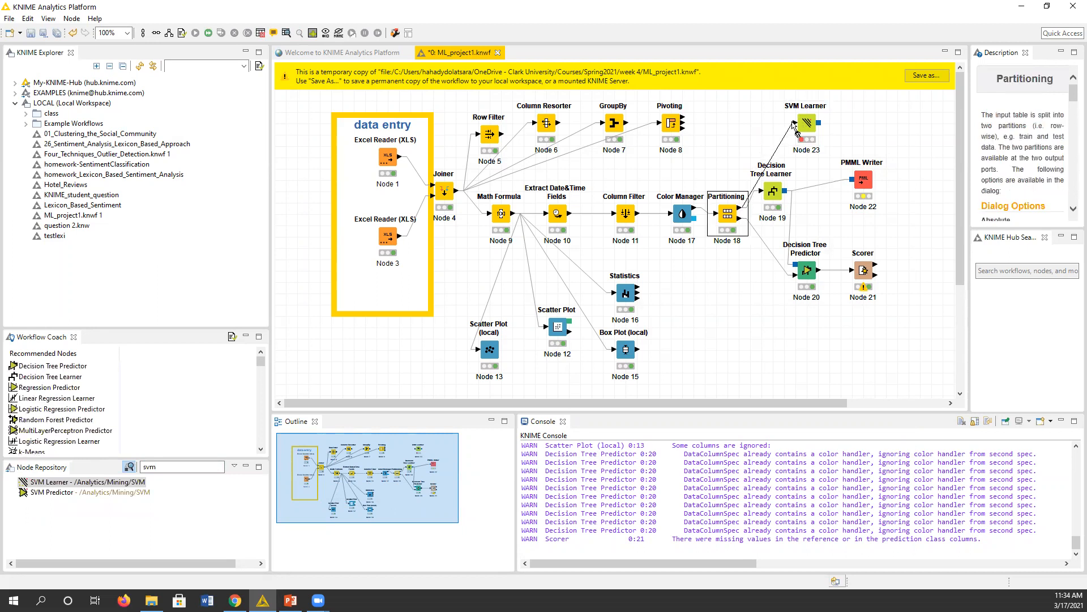
Configure the SVM Learner with Sold as class column and a polynomial kernel, and execute the node.
click(805, 127)
double_click(805, 127)
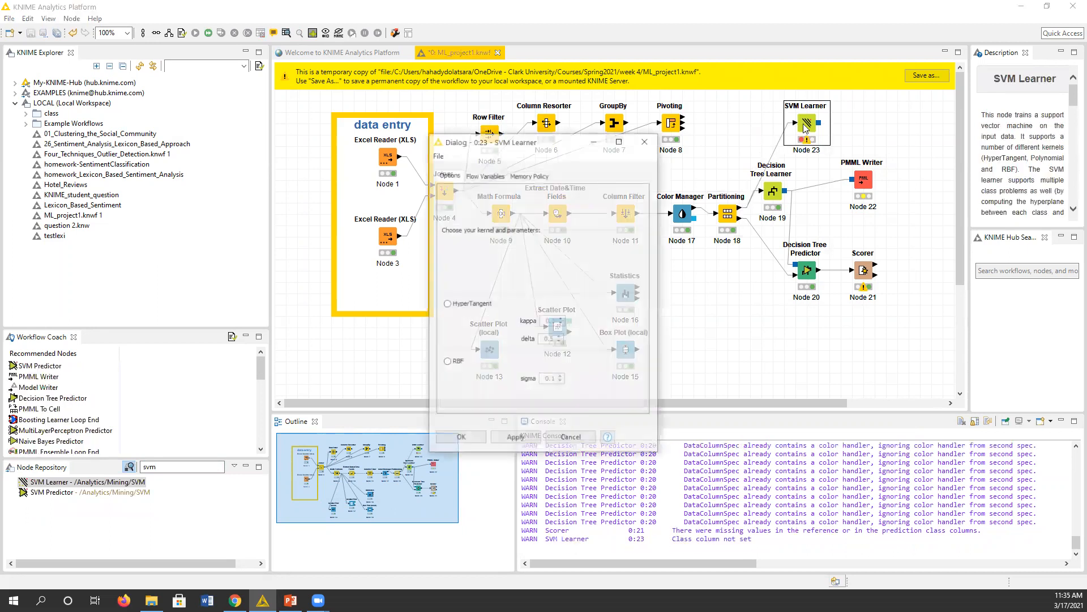
click(472, 443)
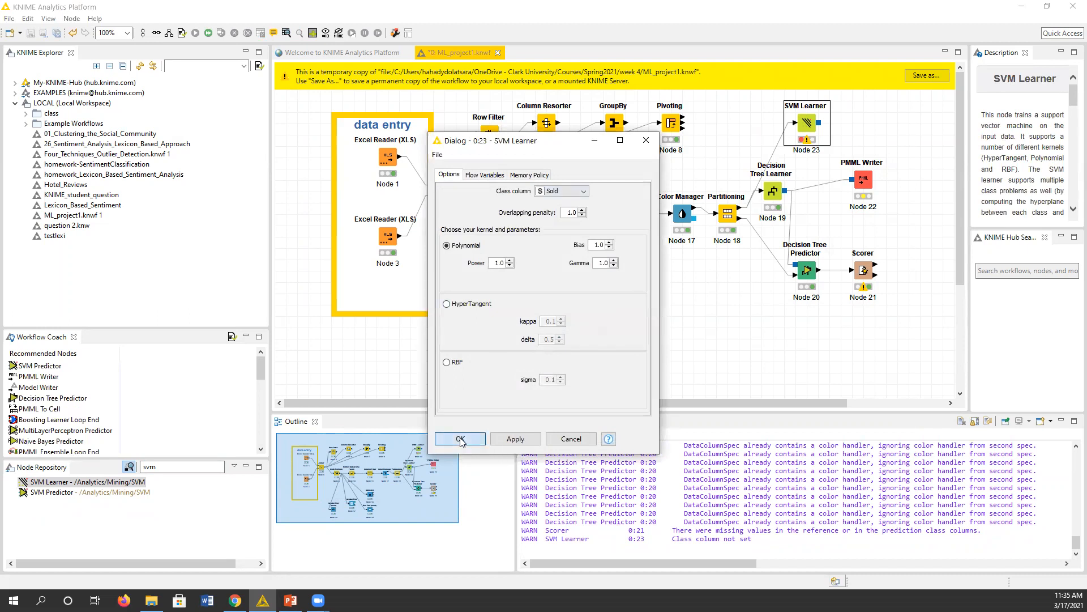
right_click(807, 124)
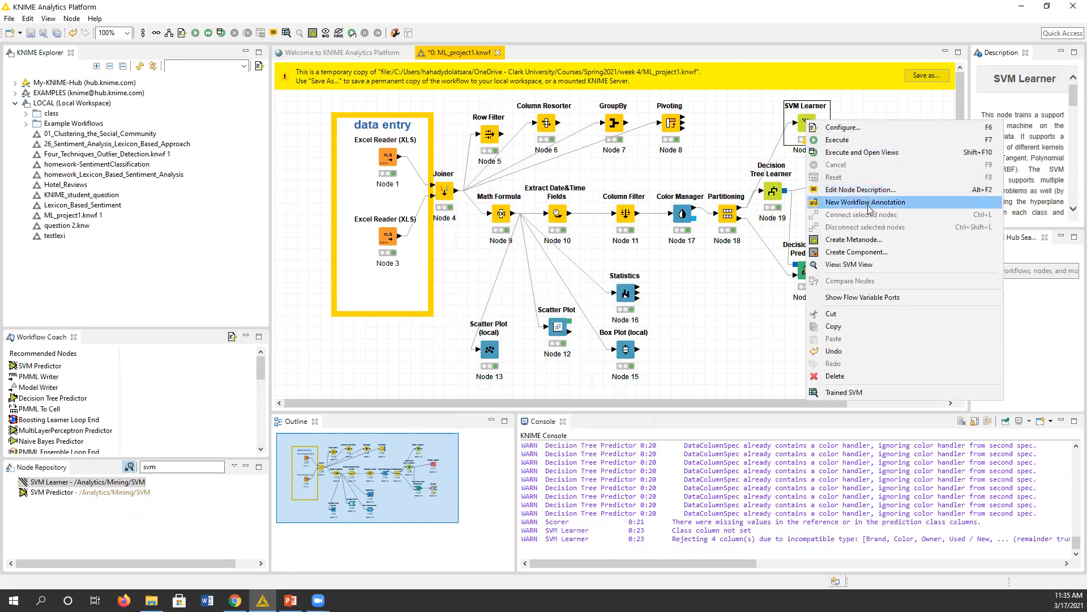
click(838, 140)
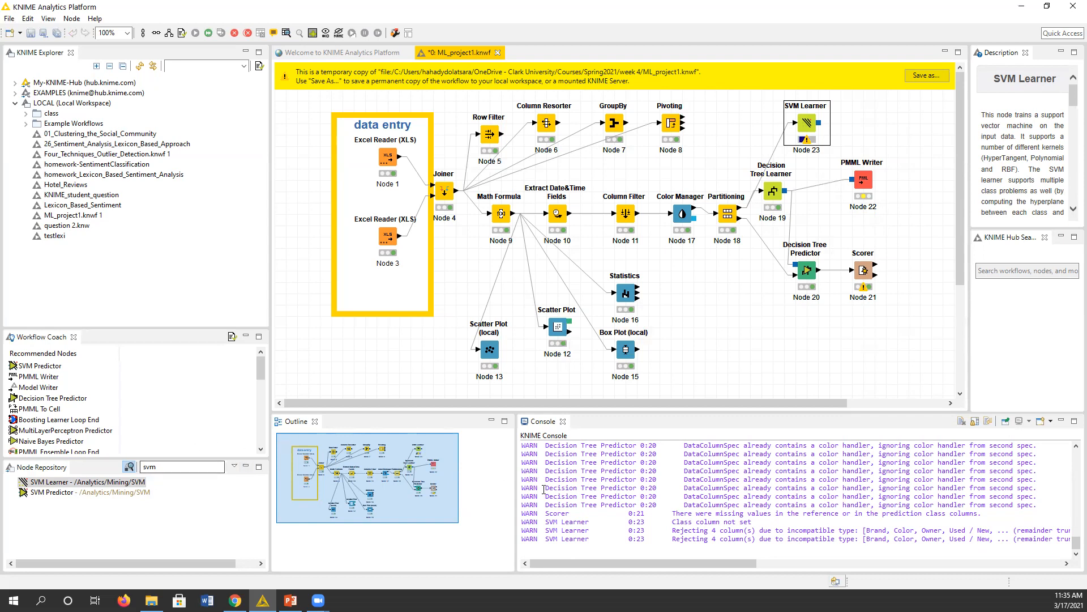
Switch to the Week 4 PowerPoint deck and review the support vector machines, neural networks and decision tree entries on the Classification Techniques slide.
click(291, 600)
scroll(97, 377, up, 15)
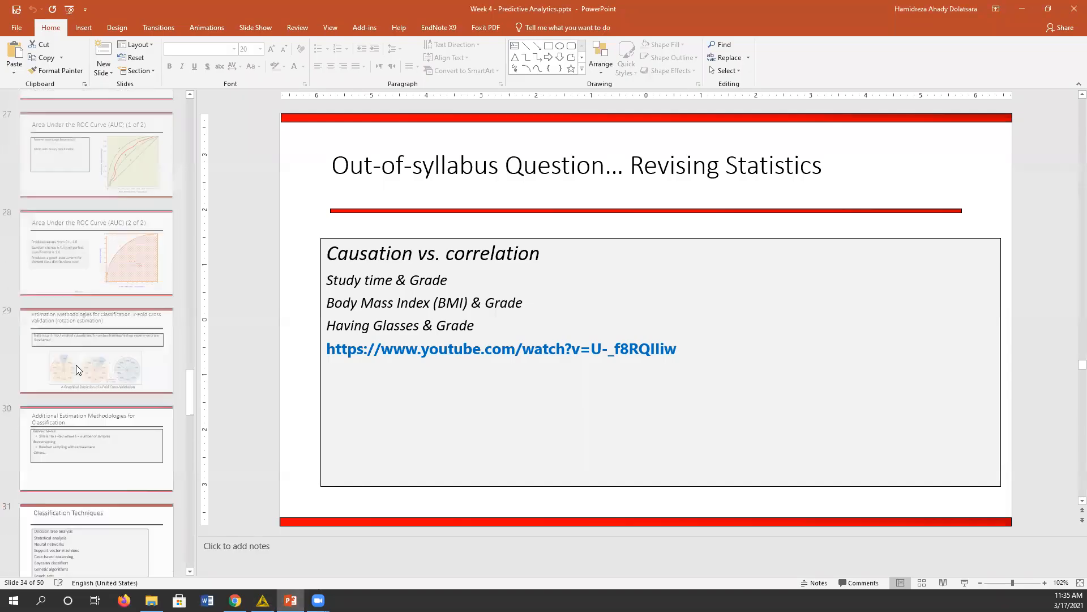
scroll(87, 367, up, 8)
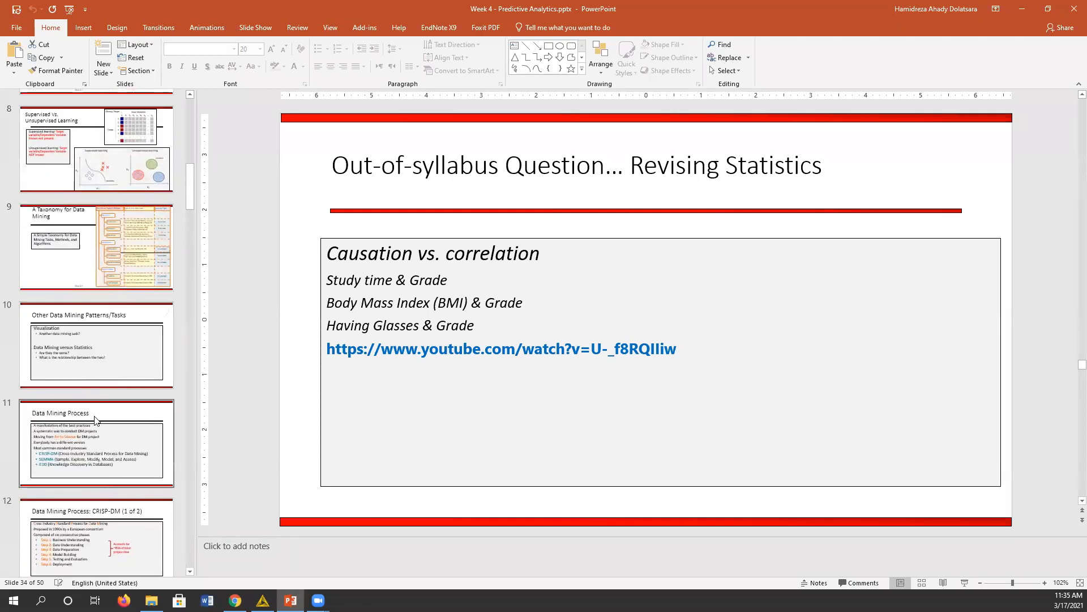
scroll(90, 396, down, 9)
scroll(95, 417, down, 7)
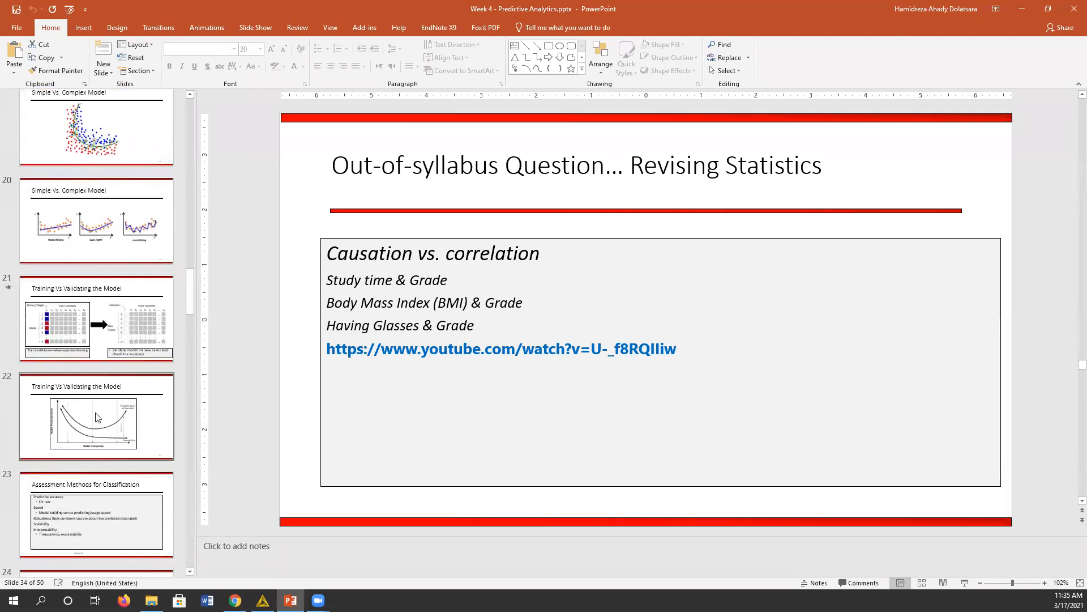
scroll(101, 417, down, 5)
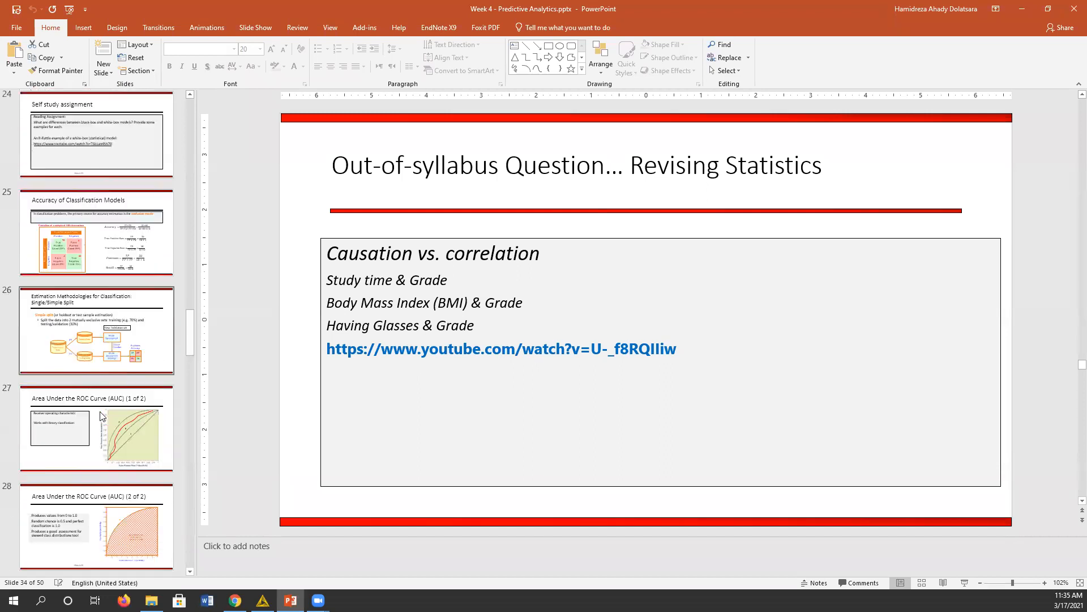
scroll(103, 459, down, 1)
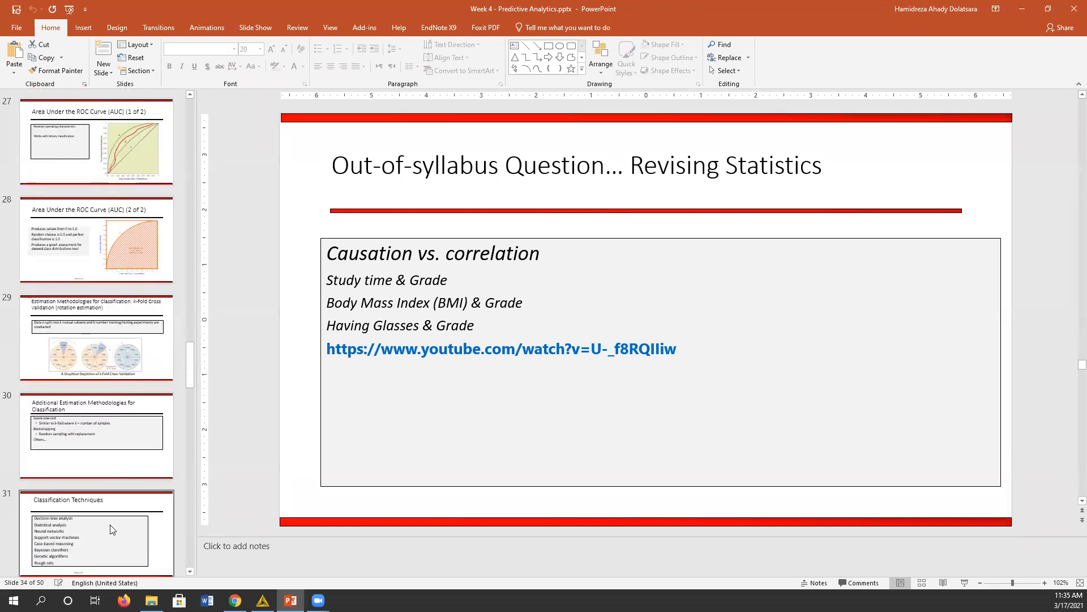
click(103, 459)
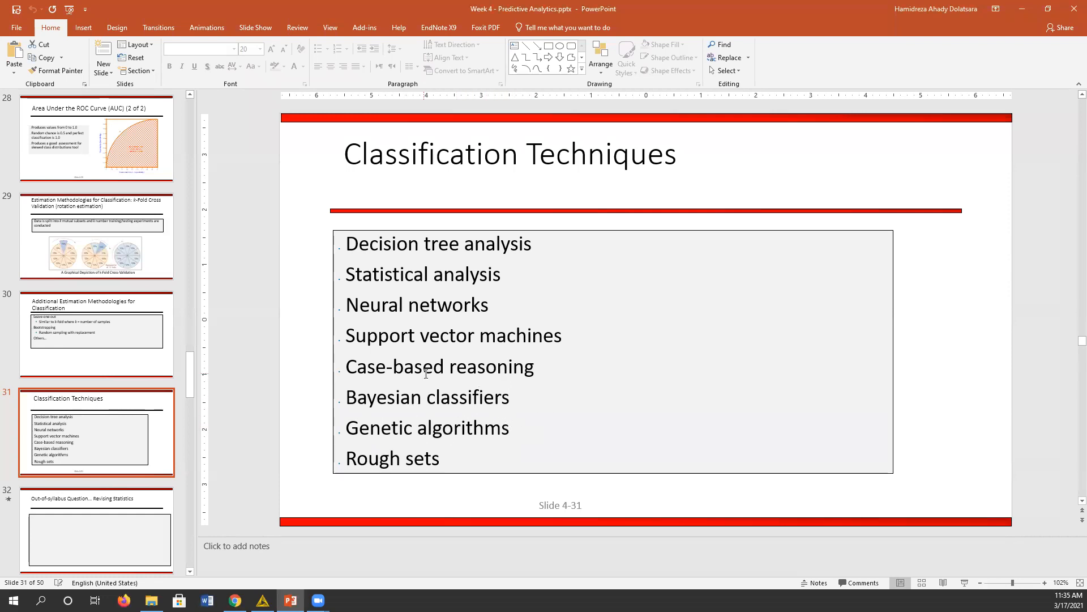
drag(346, 336, 496, 335)
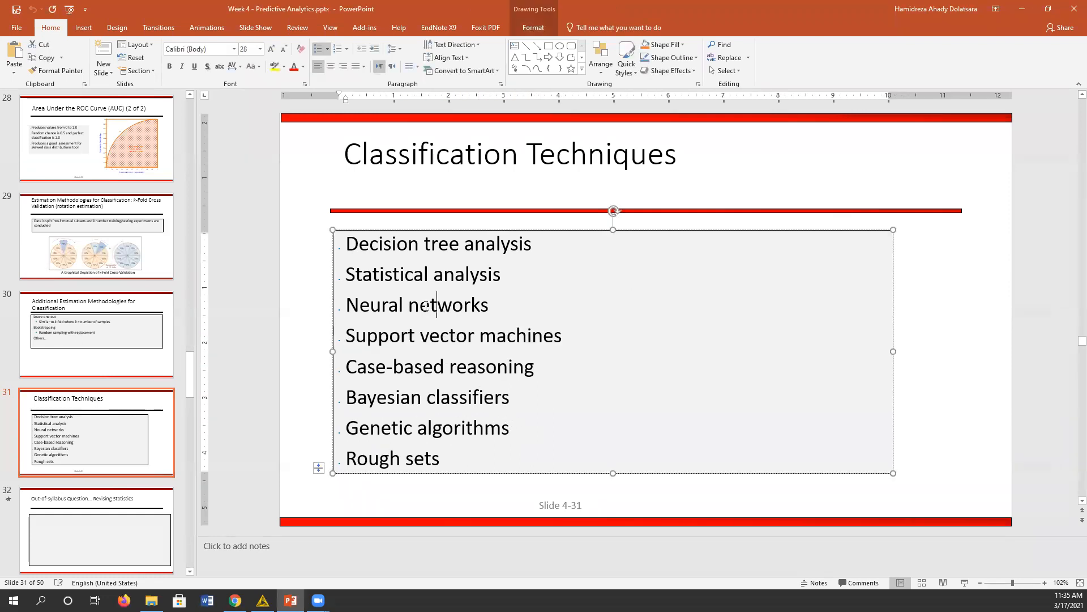
drag(346, 305, 492, 305)
drag(532, 244, 347, 243)
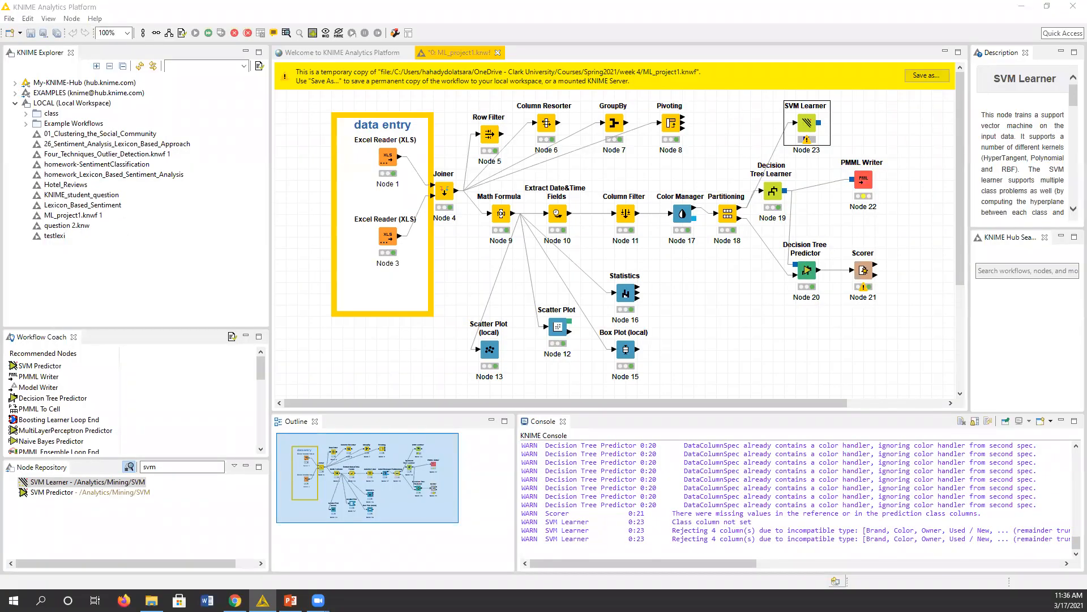
Return to KNIME and set the PMML Writer's output location to car_sale.pmml in the Downloads folder.
double_click(862, 181)
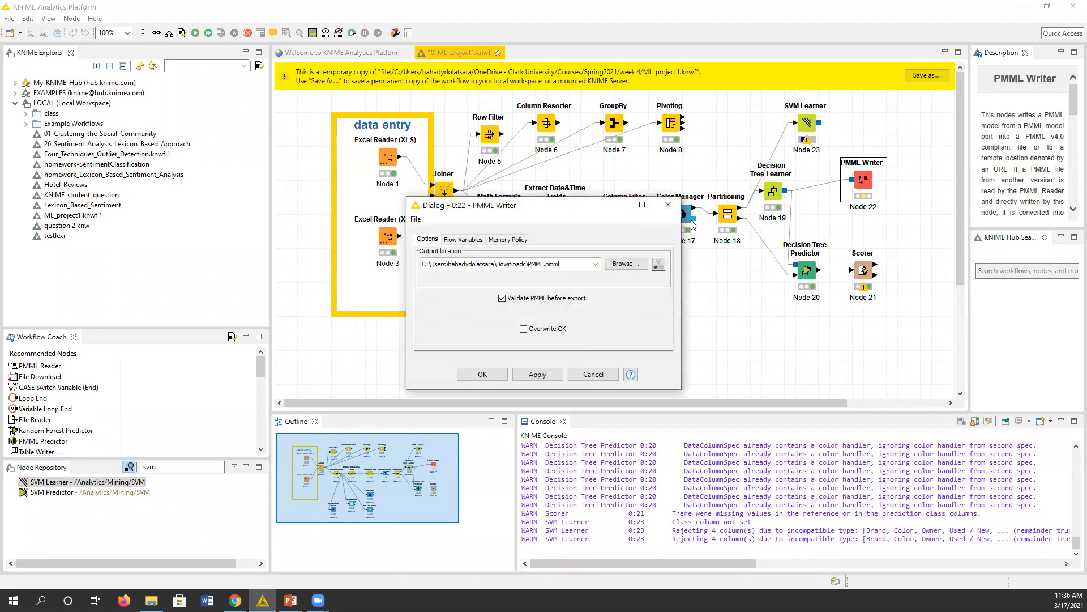
click(668, 204)
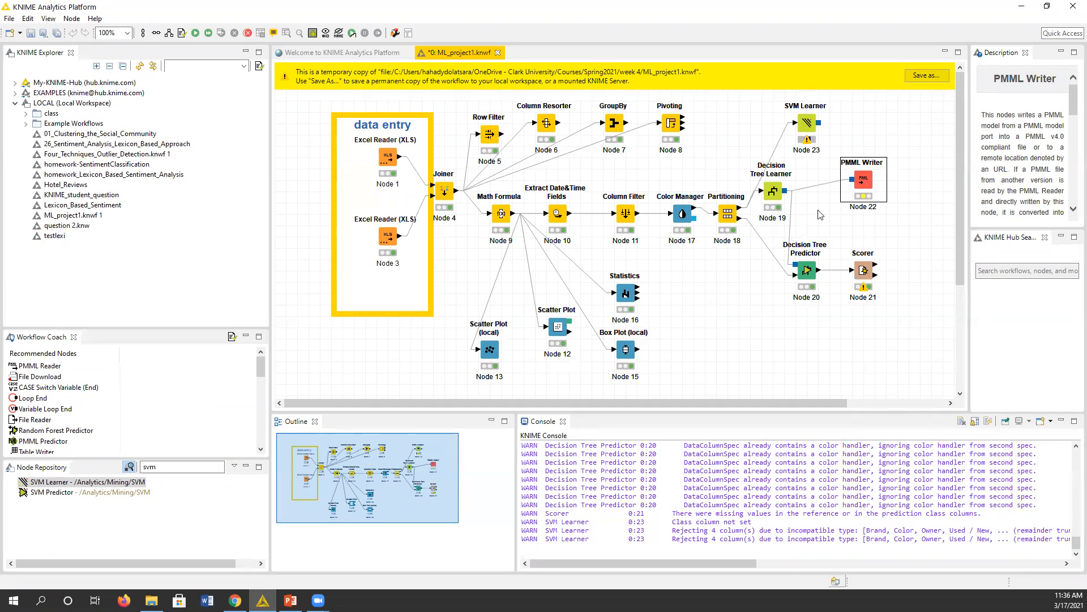
double_click(868, 181)
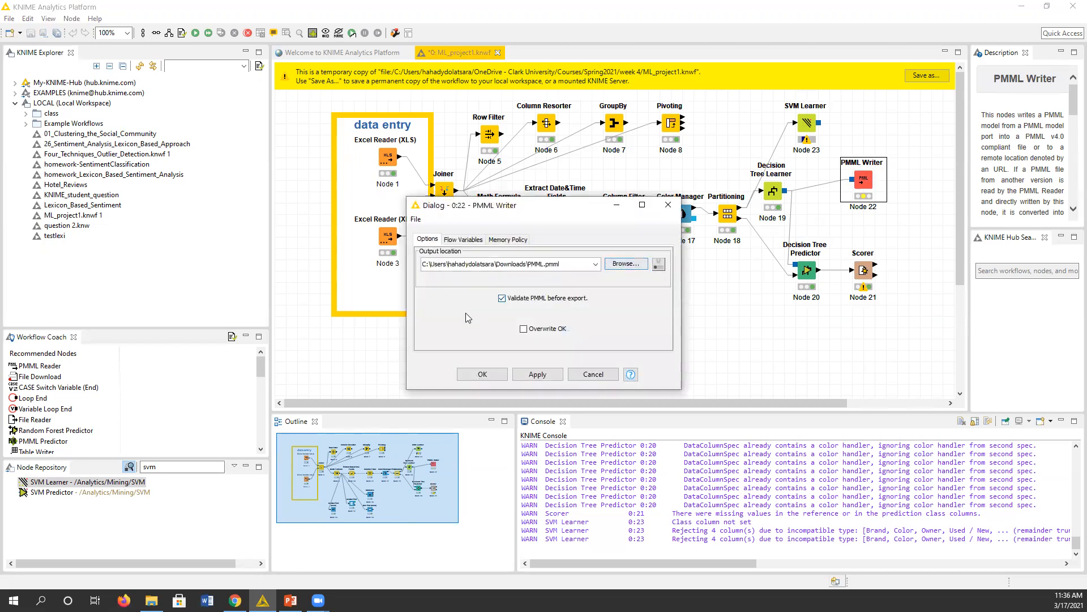
click(625, 265)
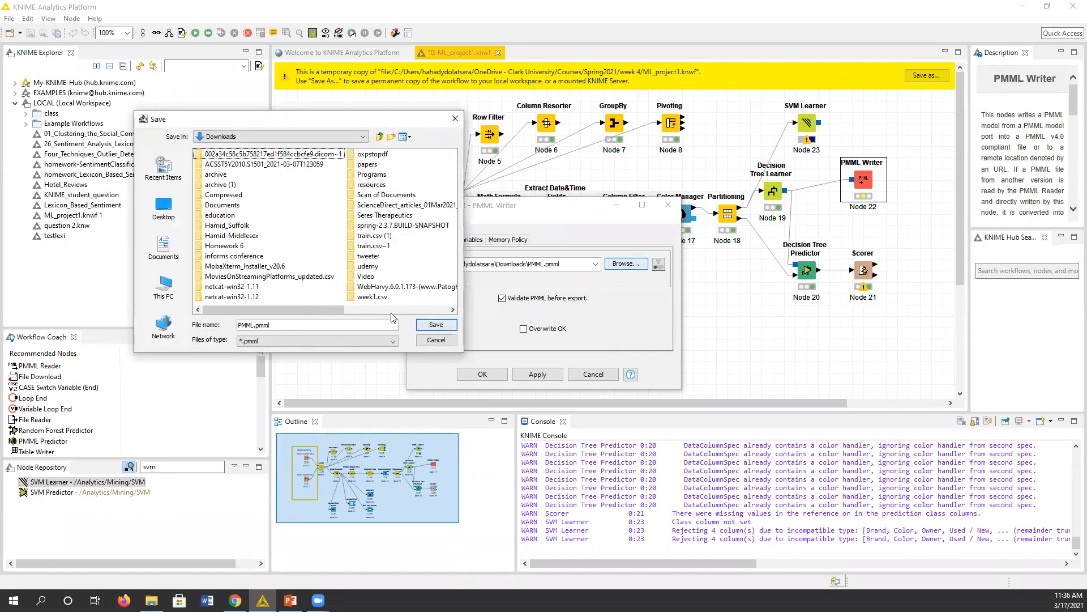
scroll(392, 311, right, 5)
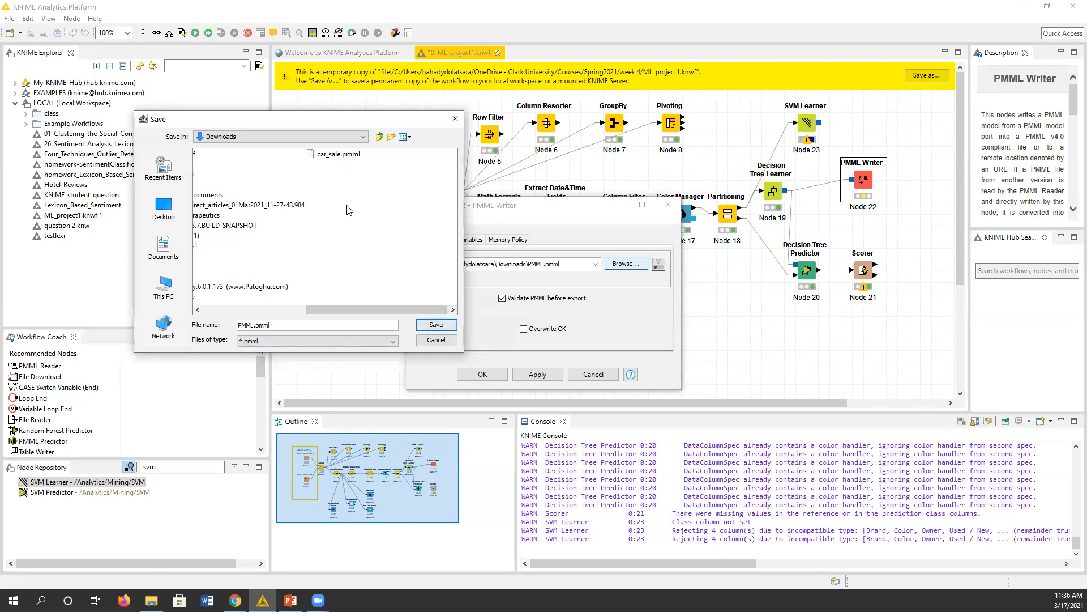
click(351, 155)
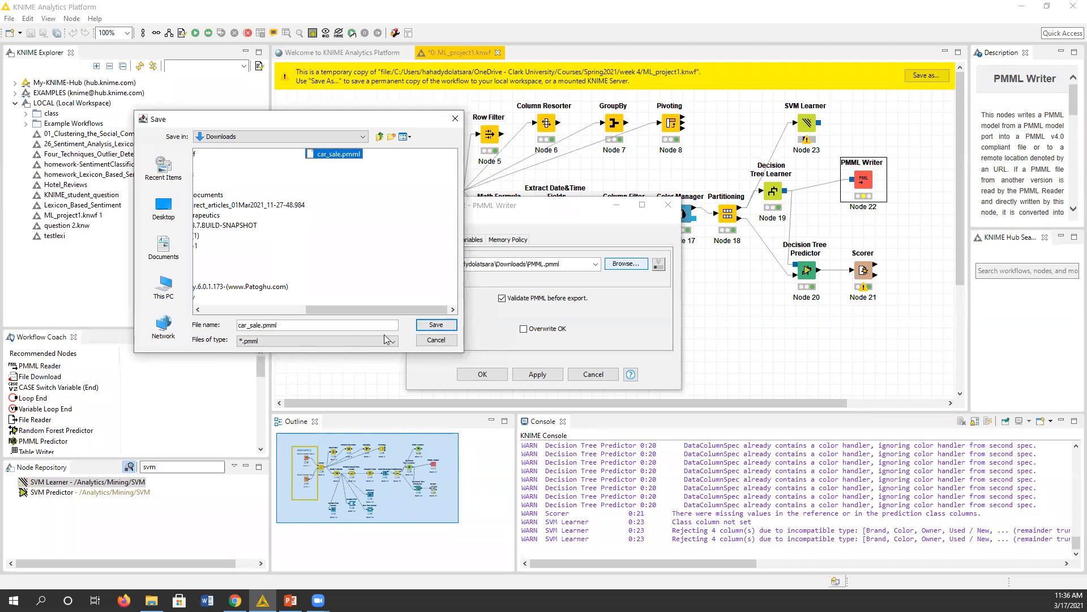
click(436, 324)
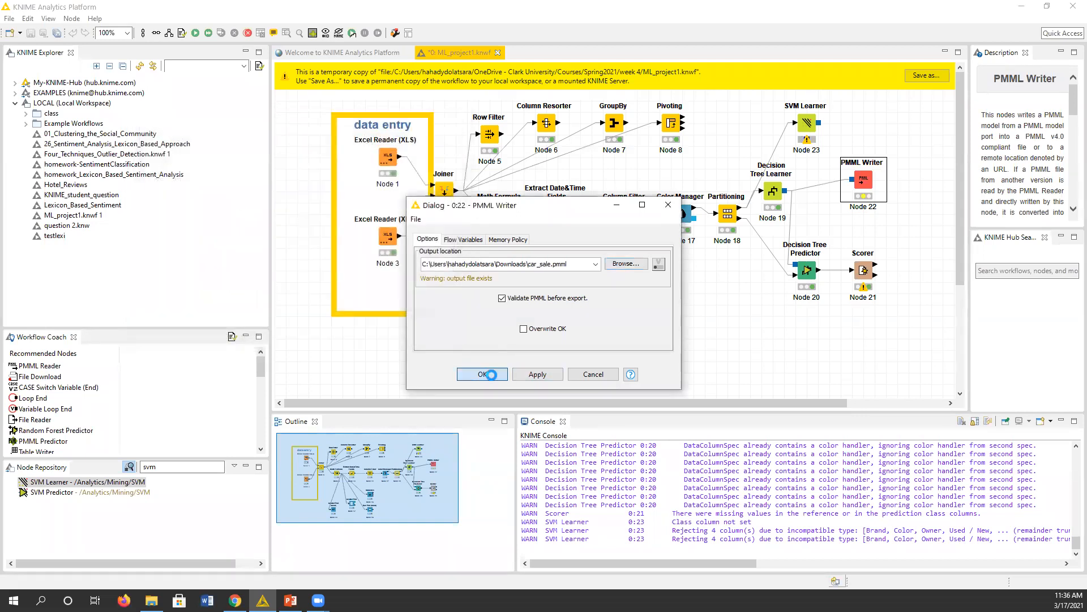
click(483, 374)
mouse_move(868, 198)
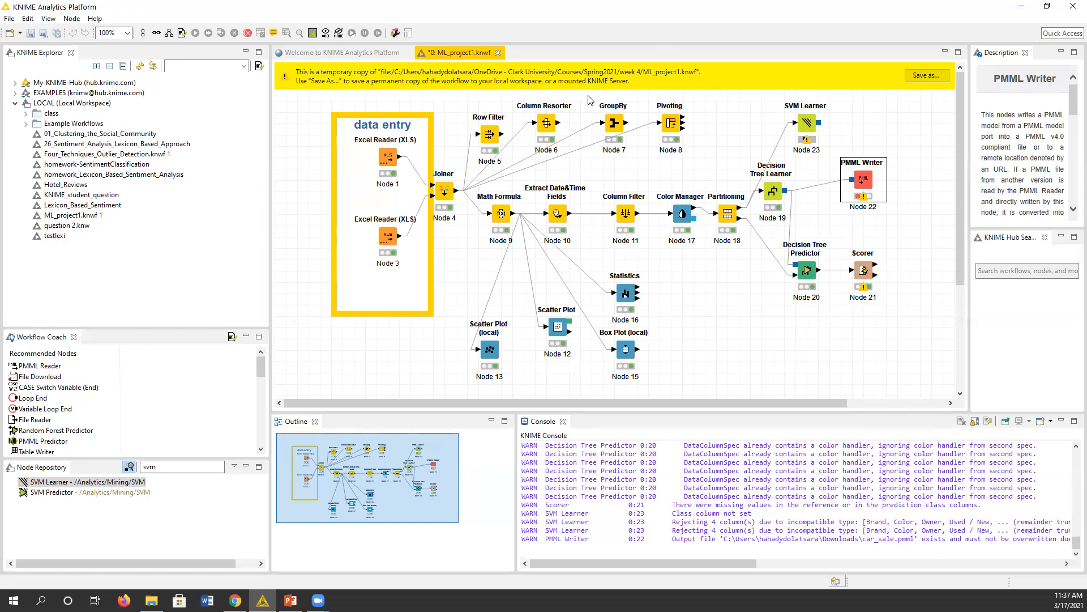
Close the ML_project1 workflow and open PMML_car_predict.knwf from the week 4 folder.
click(496, 53)
click(596, 306)
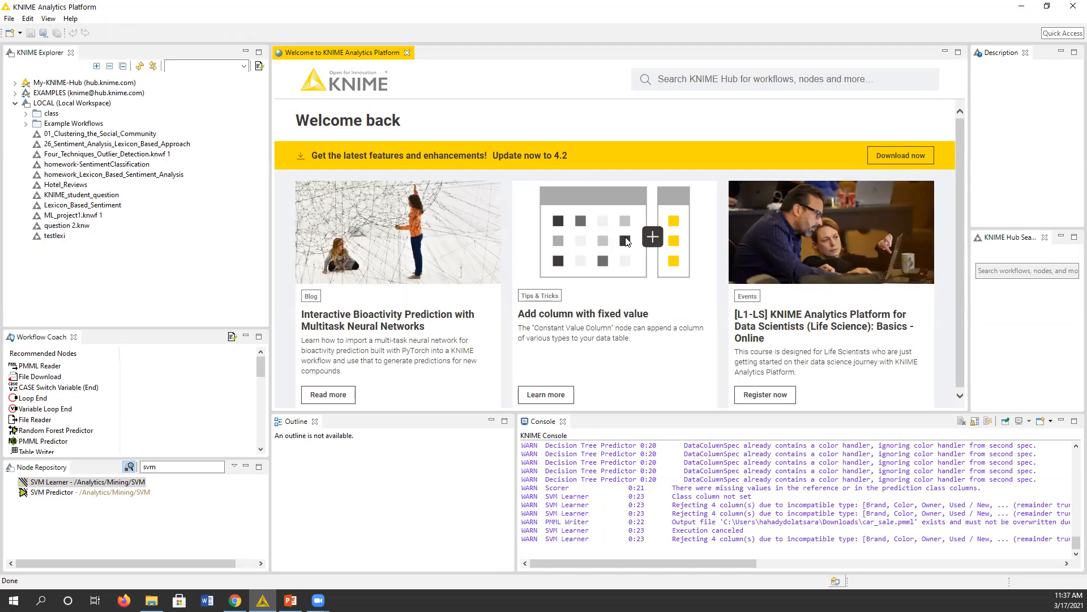
click(151, 600)
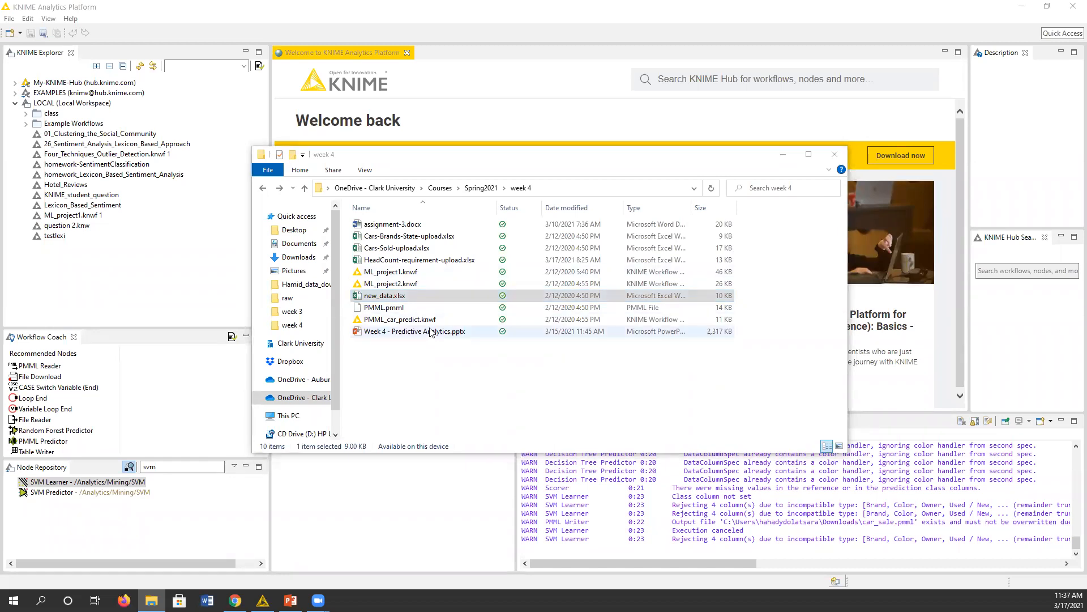
click(421, 320)
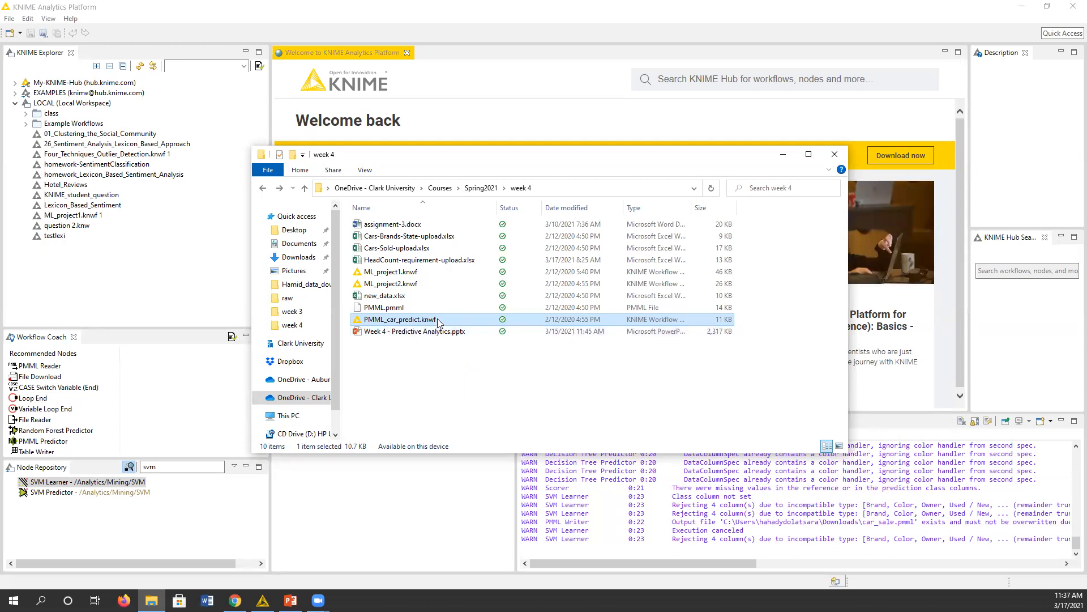
double_click(422, 319)
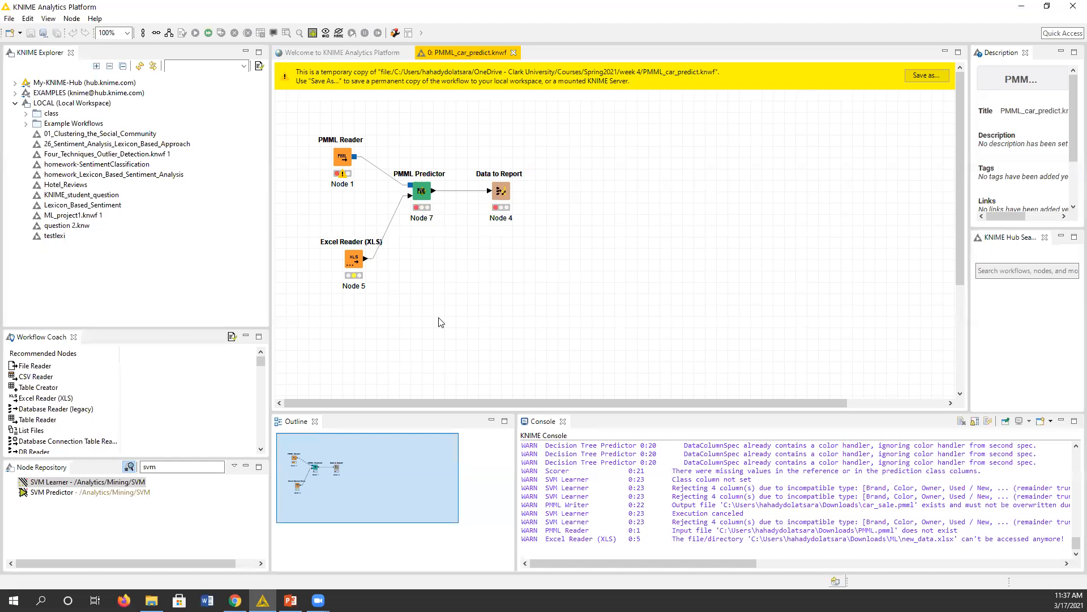
Set the PMML Reader's input location to car_sale.pmml in the Downloads folder.
double_click(343, 158)
click(618, 270)
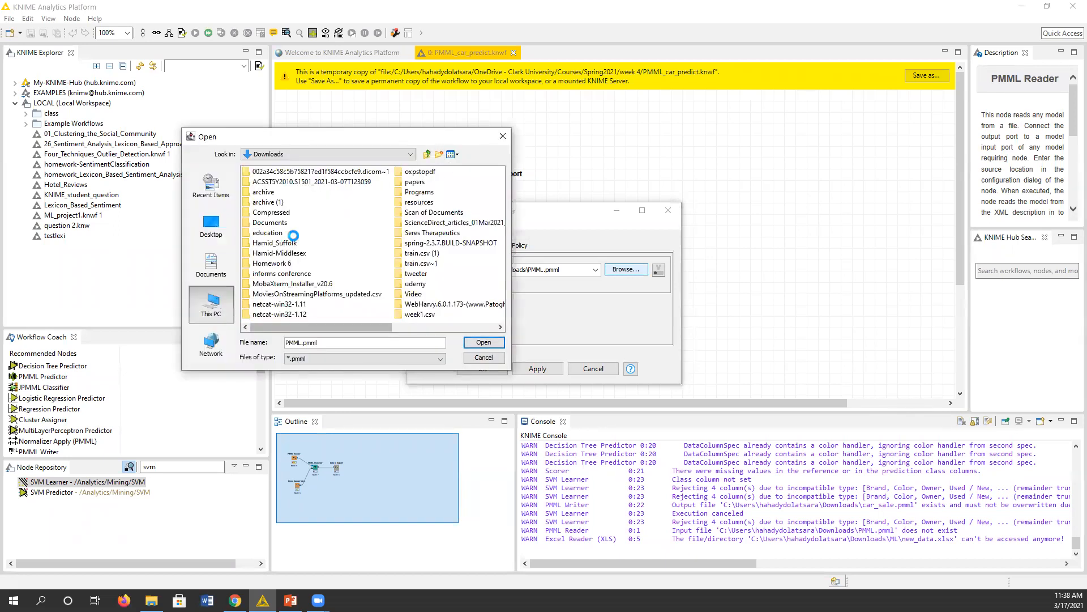
double_click(275, 202)
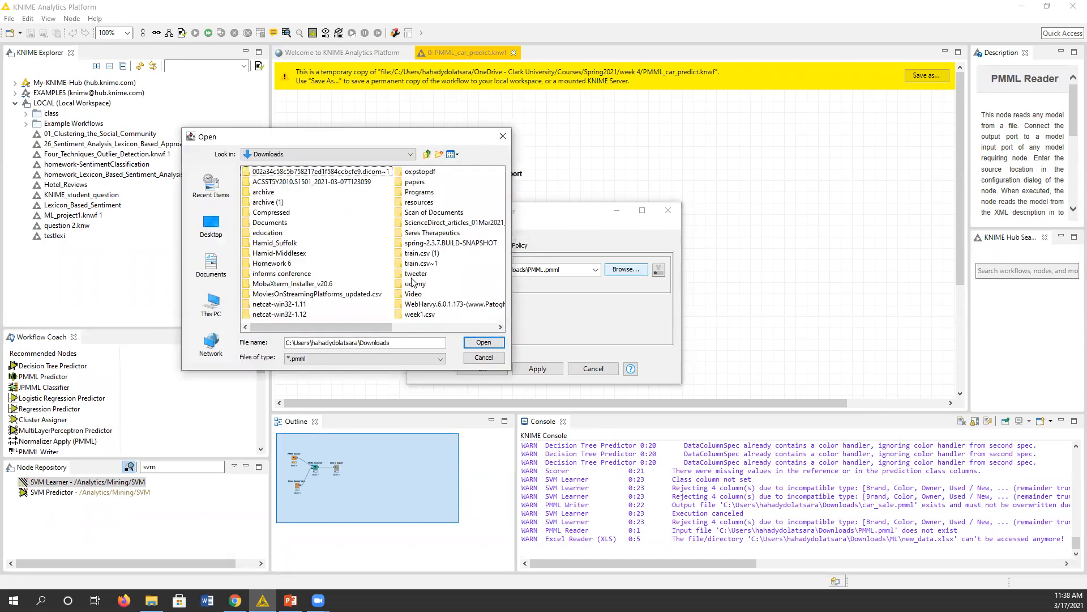
scroll(413, 281, right, 5)
double_click(381, 172)
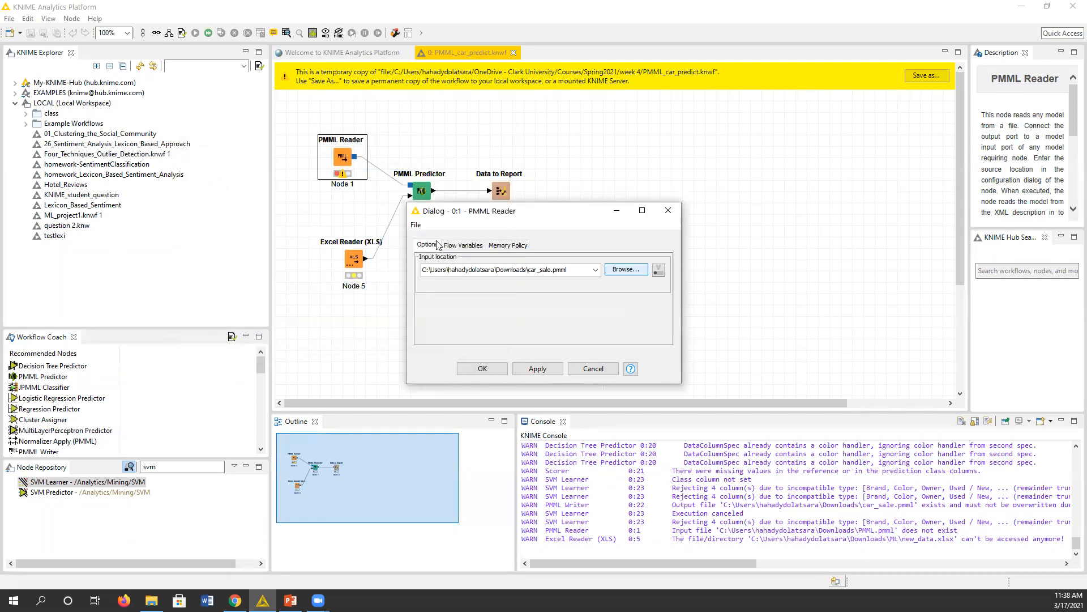
click(482, 369)
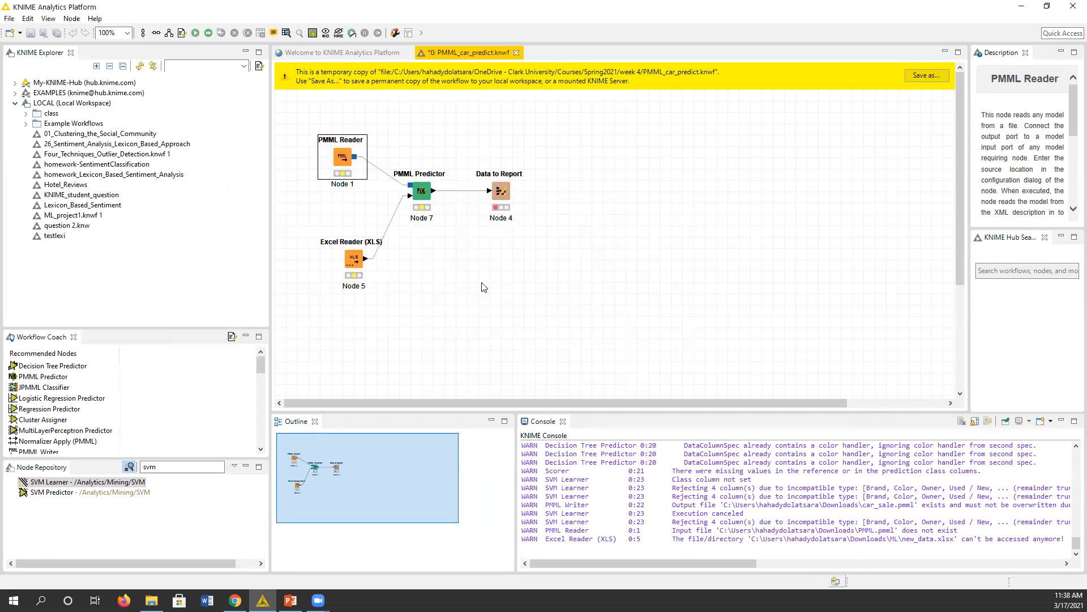
Set the Excel Reader's input file to new_data.xlsx in the Downloads folder.
double_click(353, 263)
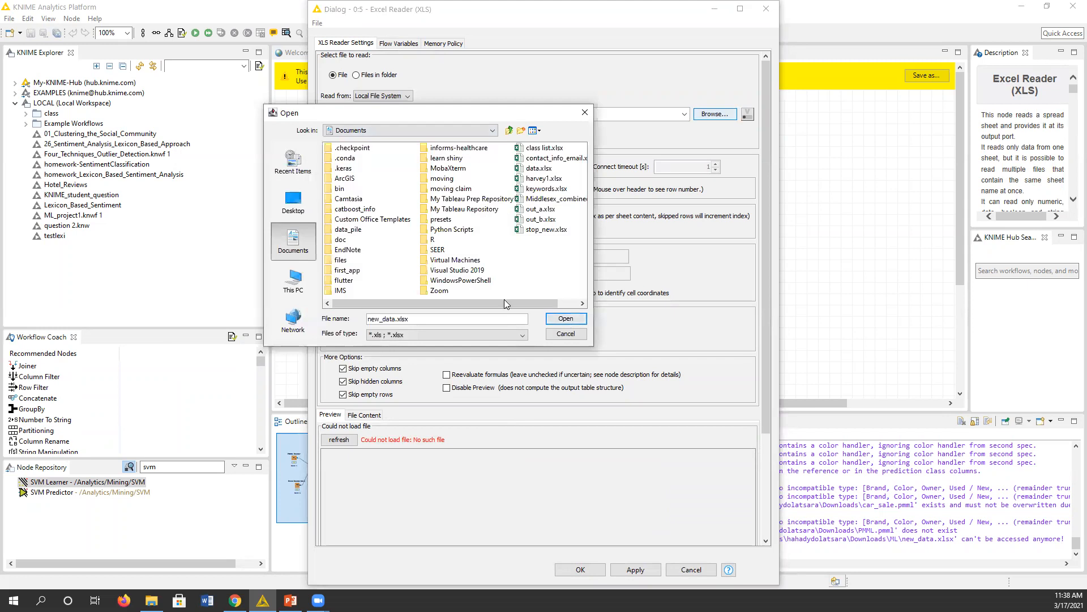
click(293, 278)
click(354, 179)
double_click(354, 179)
scroll(530, 252, down, 5)
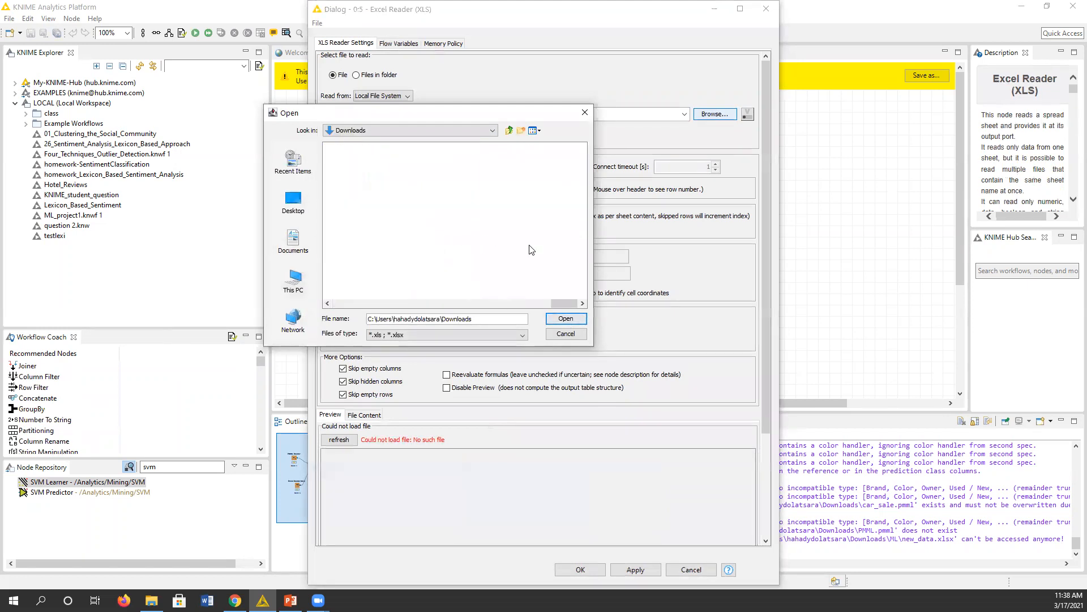
double_click(348, 148)
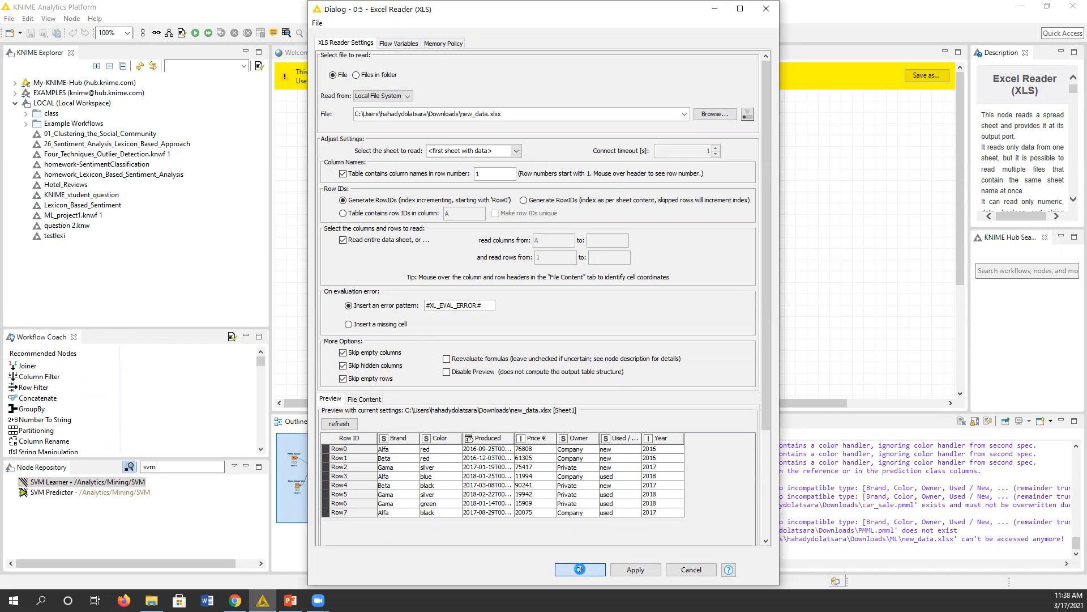
click(580, 569)
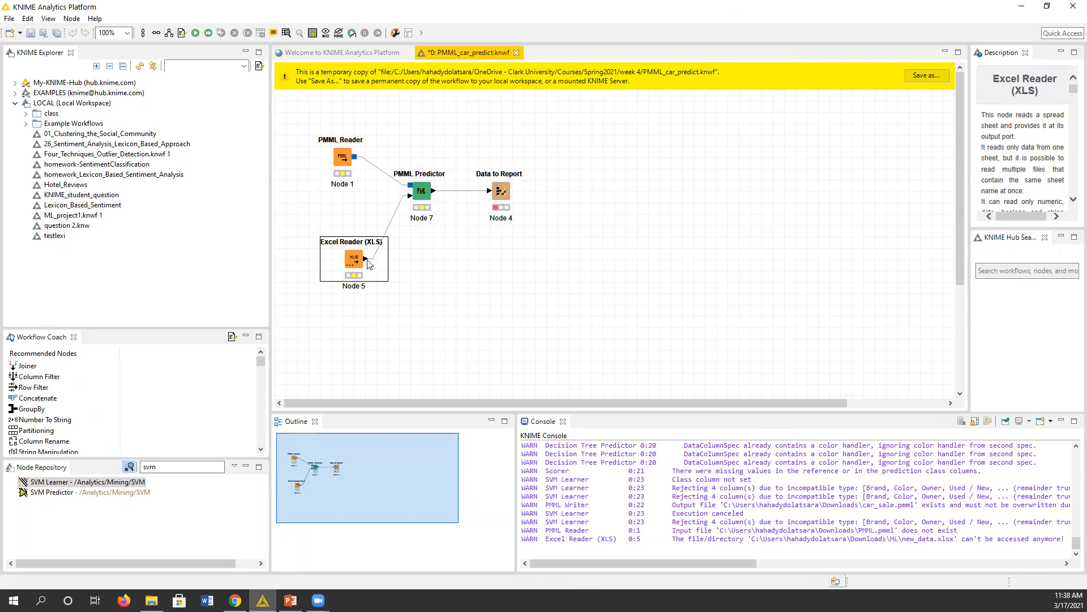
Review the PMML Predictor's prediction options, flow variables and memory policy without changing them.
double_click(421, 191)
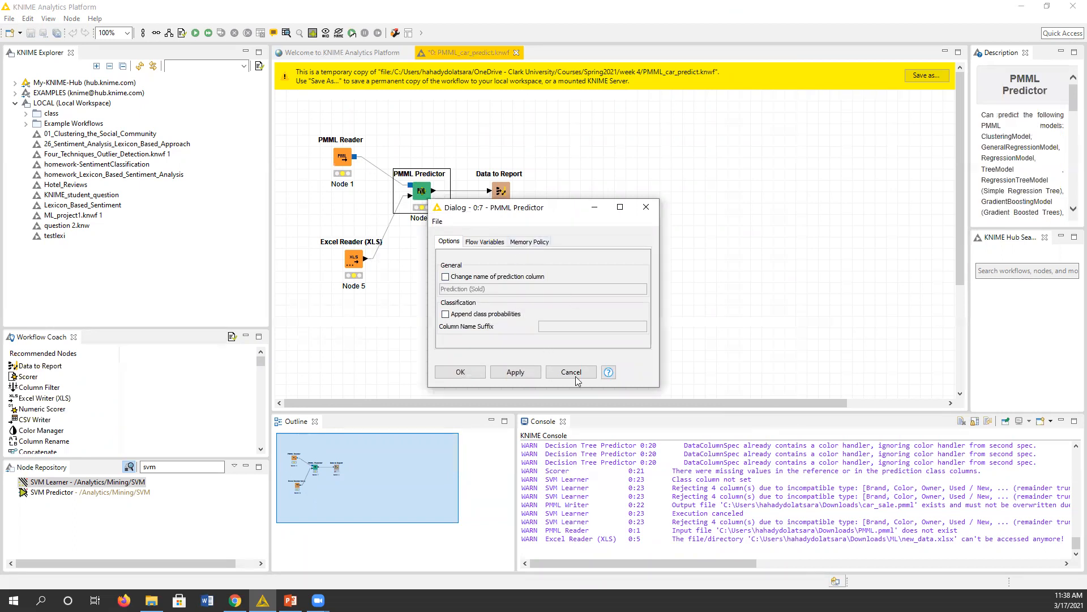
click(485, 242)
click(530, 243)
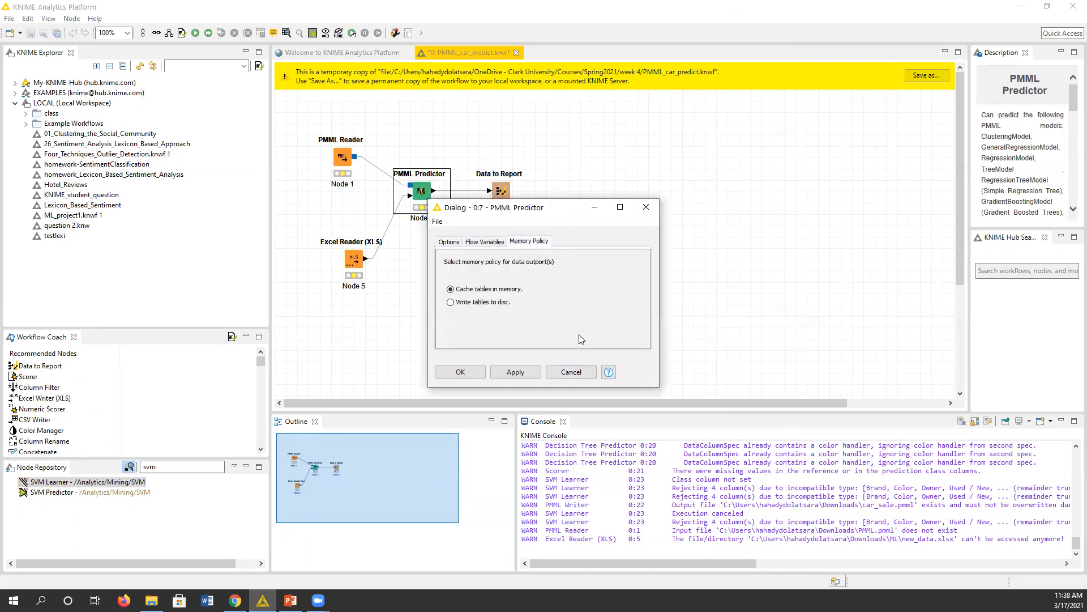
click(571, 372)
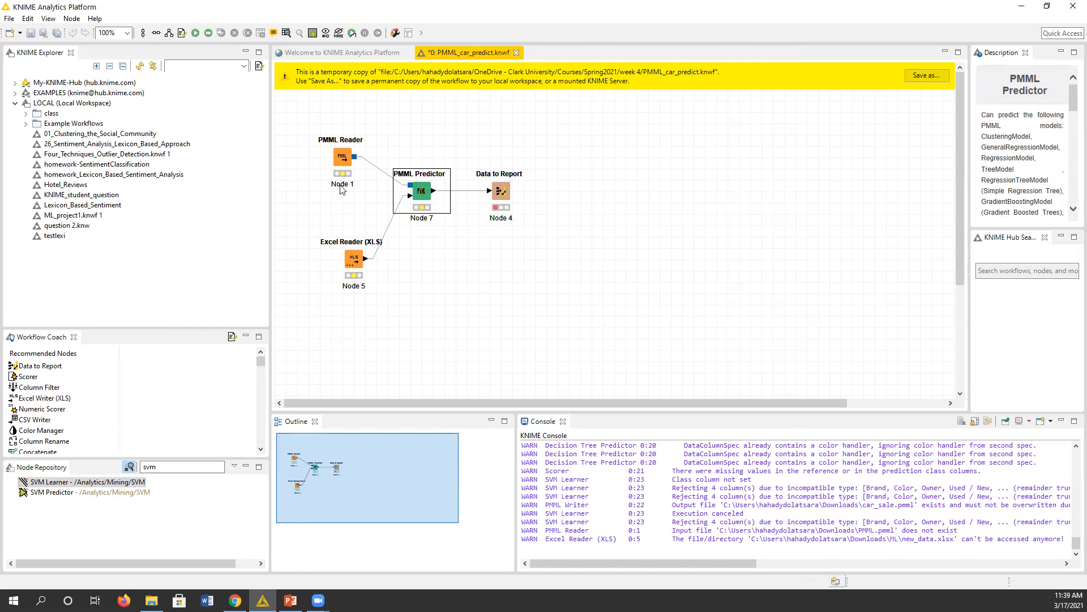
Execute the PMML Predictor node on the new car data.
right_click(425, 194)
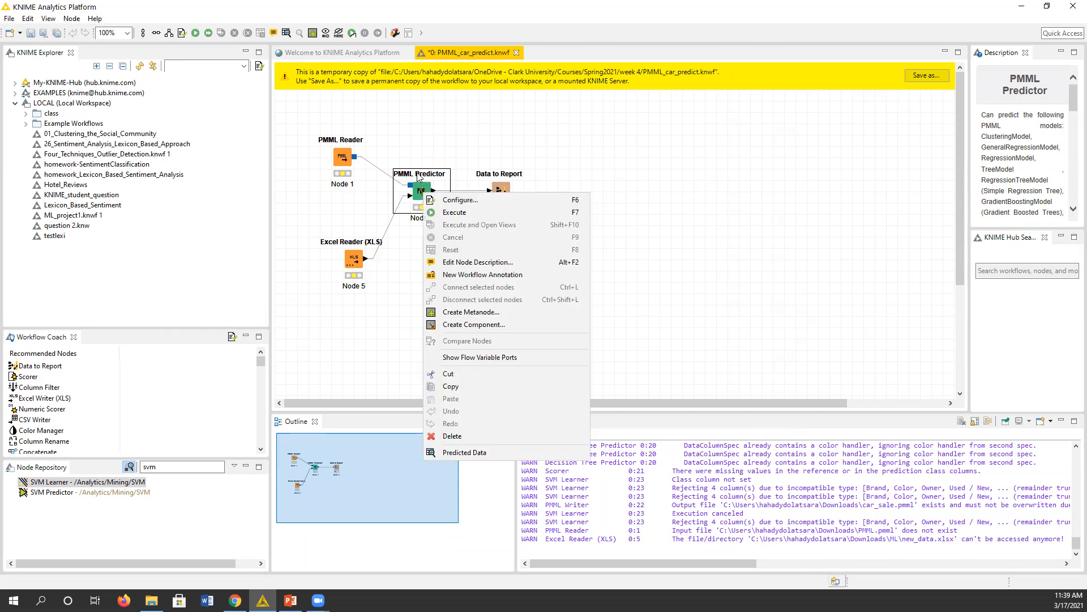
click(456, 213)
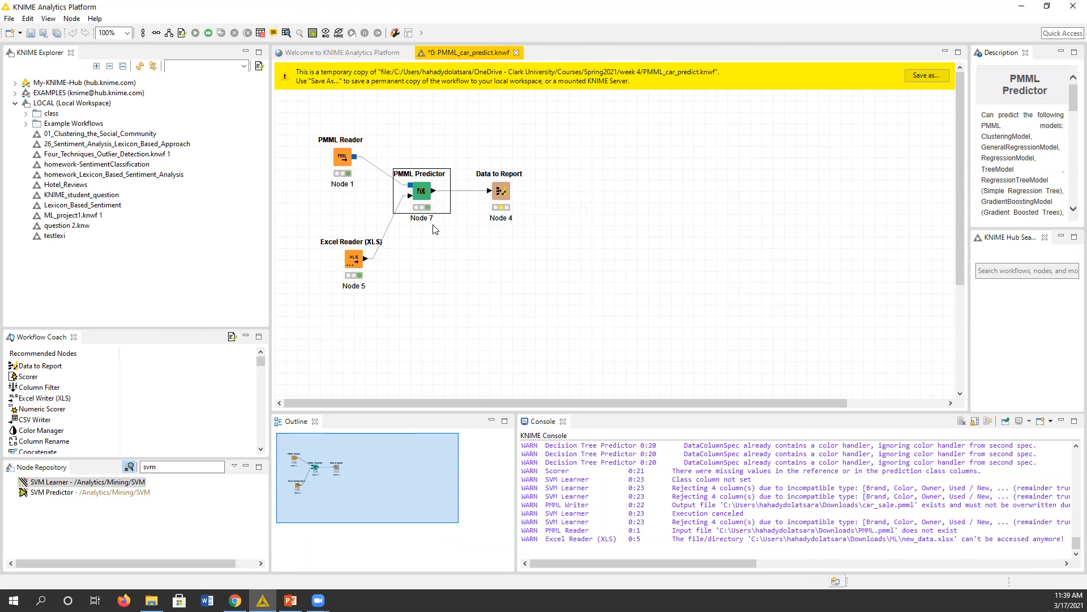
right_click(420, 193)
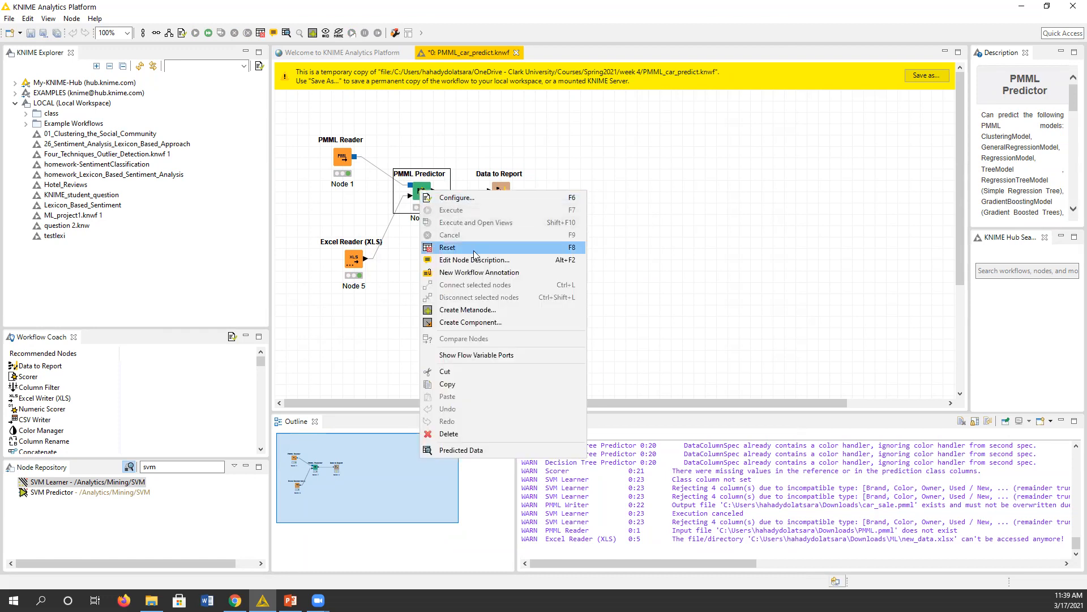
click(392, 305)
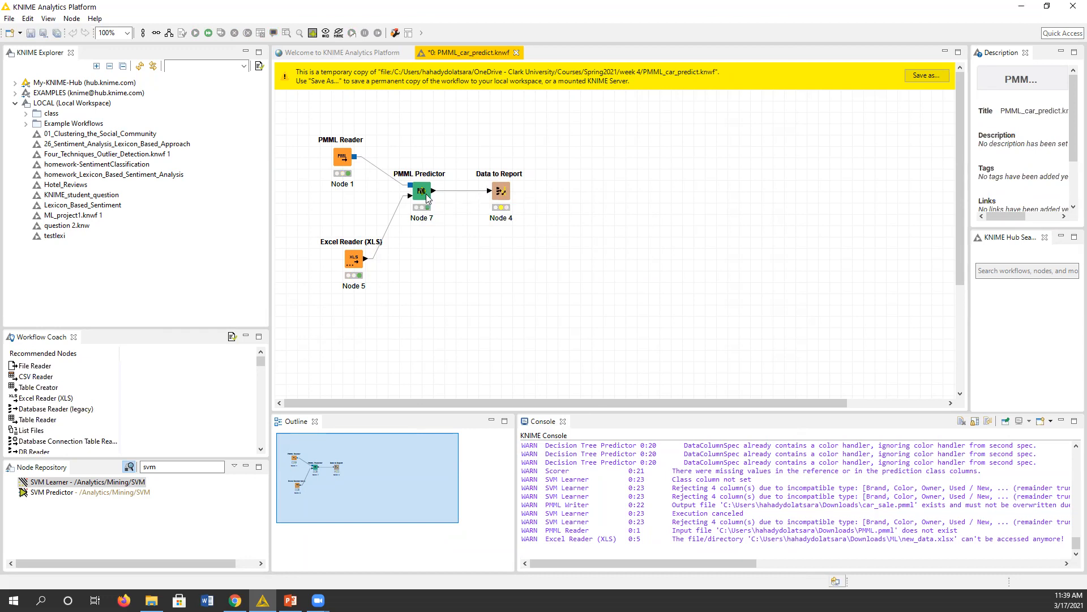
Check the Data to Report node's rendering options and execute the node with its existing settings.
double_click(506, 195)
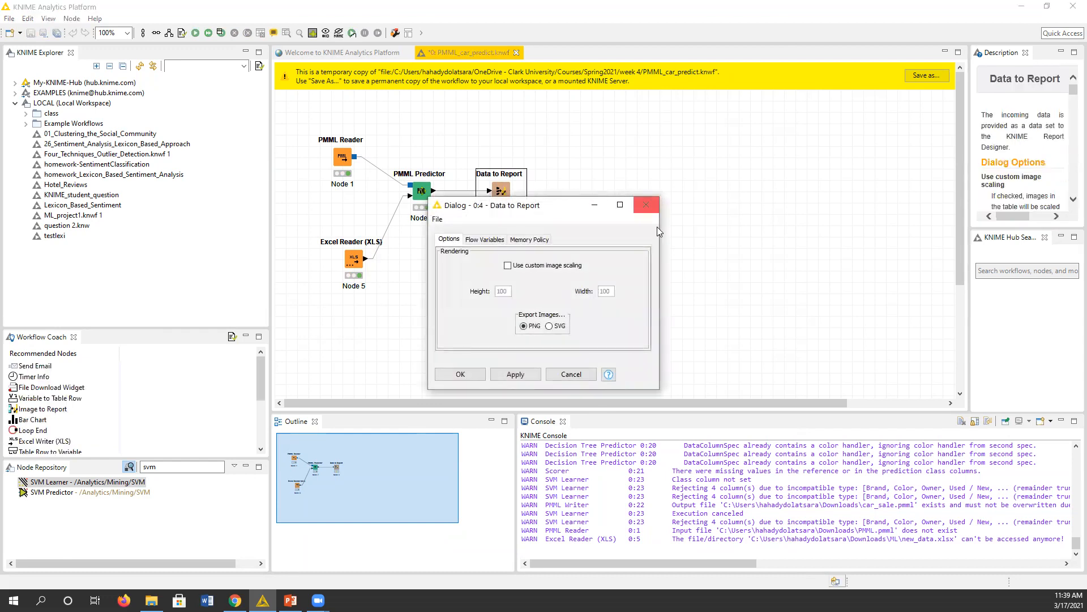
click(646, 205)
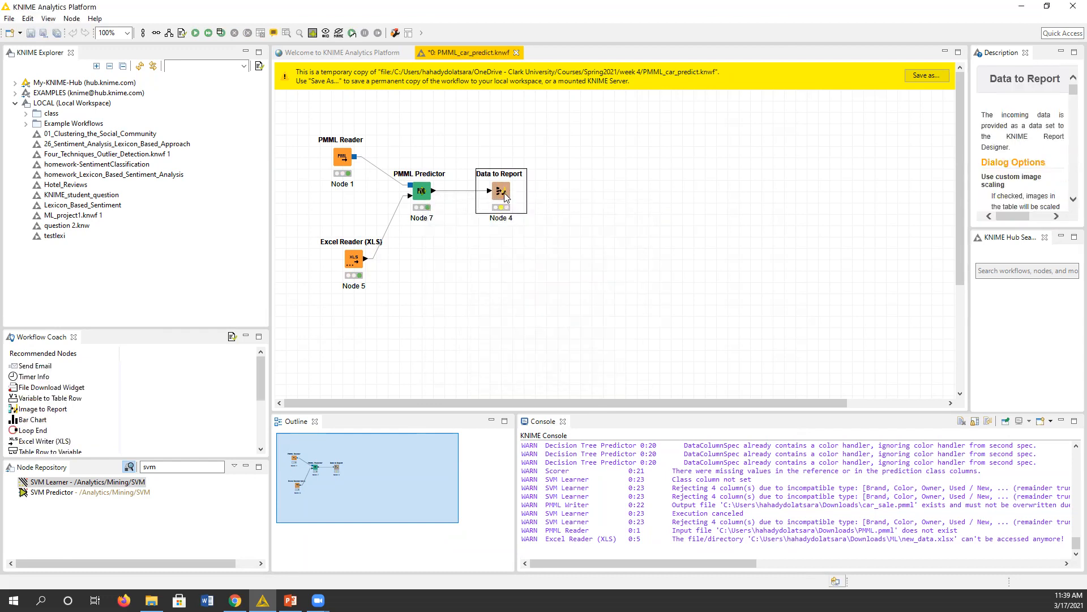
right_click(504, 195)
click(537, 214)
right_click(501, 190)
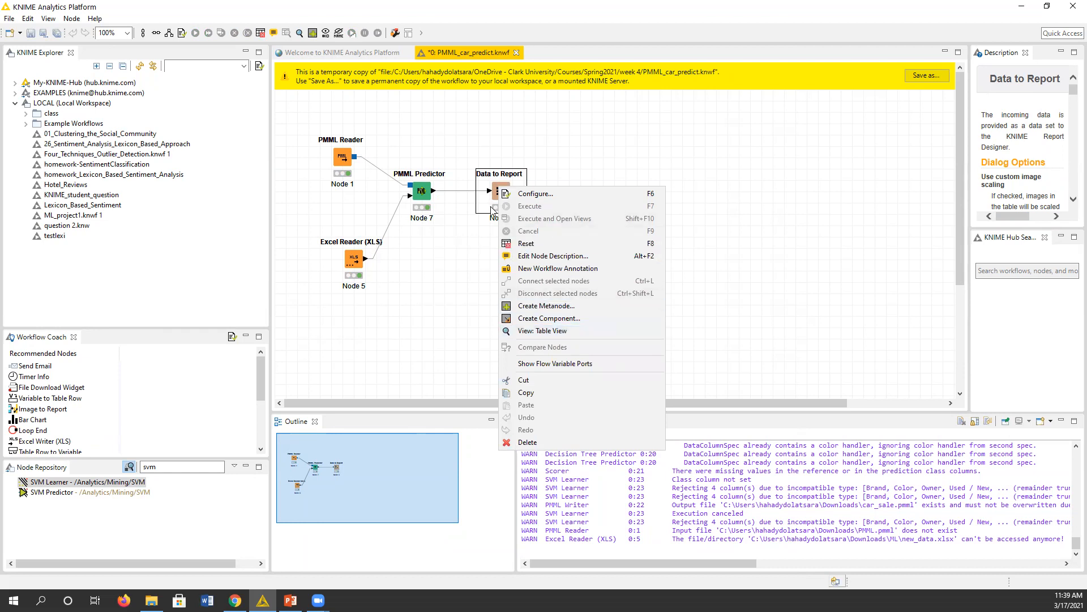
click(449, 235)
View the Data to Report table, widen its Prediction (Sold) column to examine the predictions, and close the table.
right_click(496, 192)
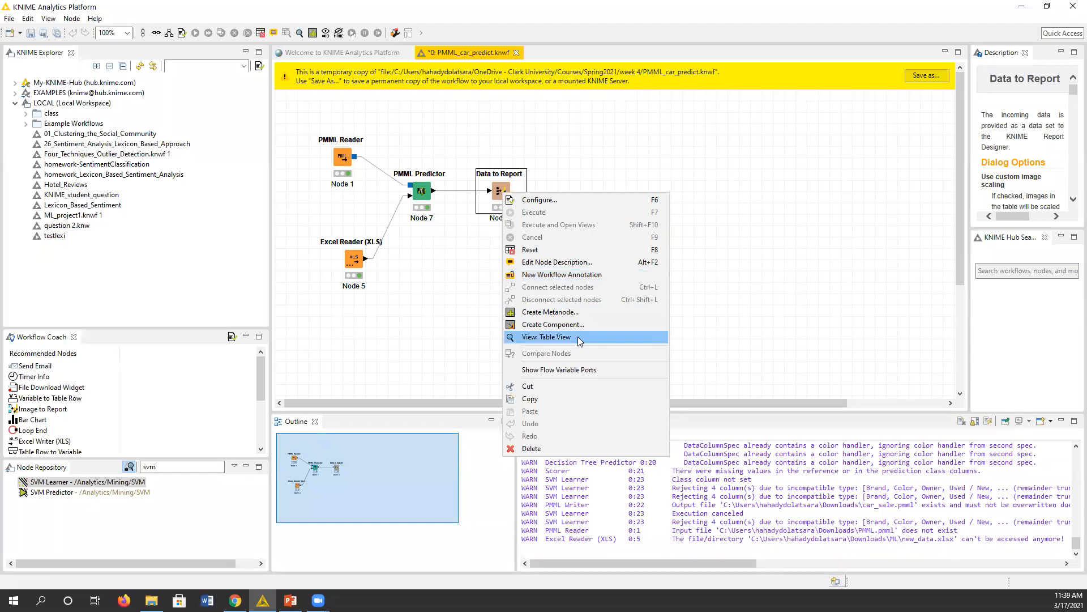
click(580, 338)
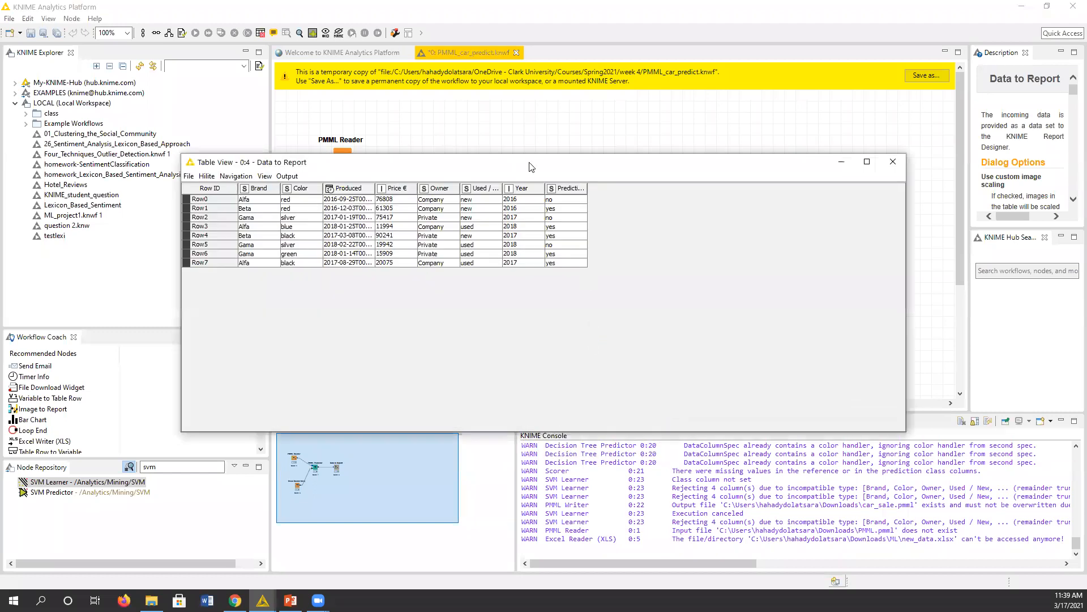
drag(529, 167, 593, 264)
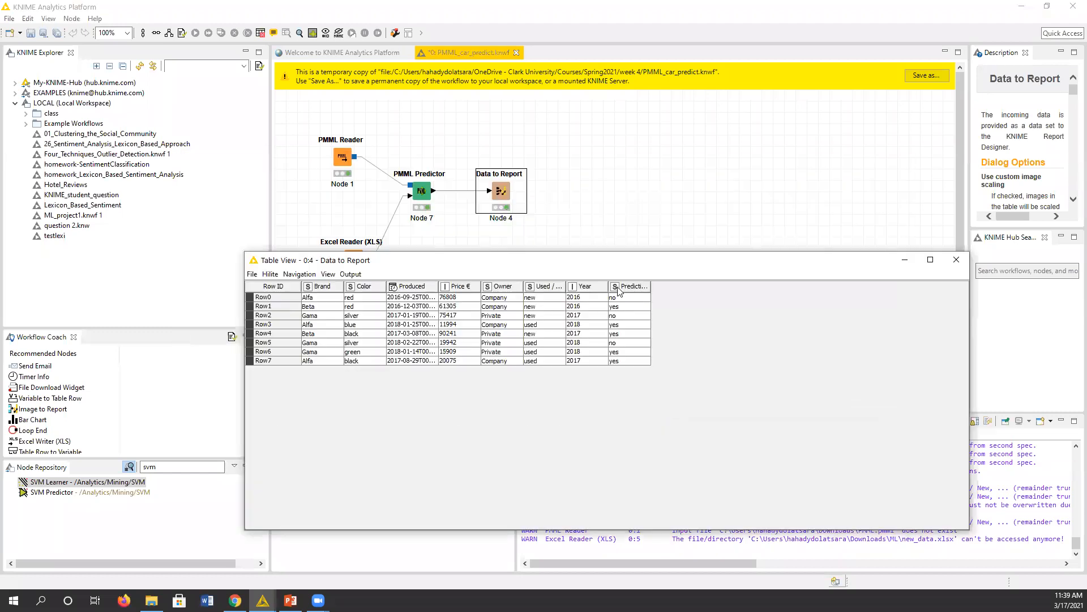
double_click(650, 285)
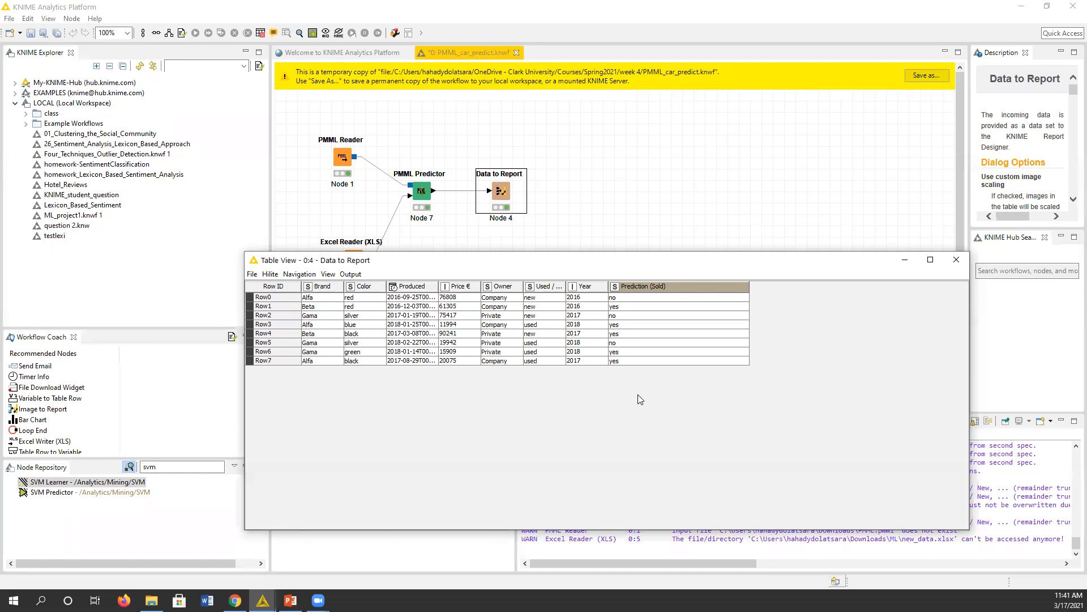
click(956, 260)
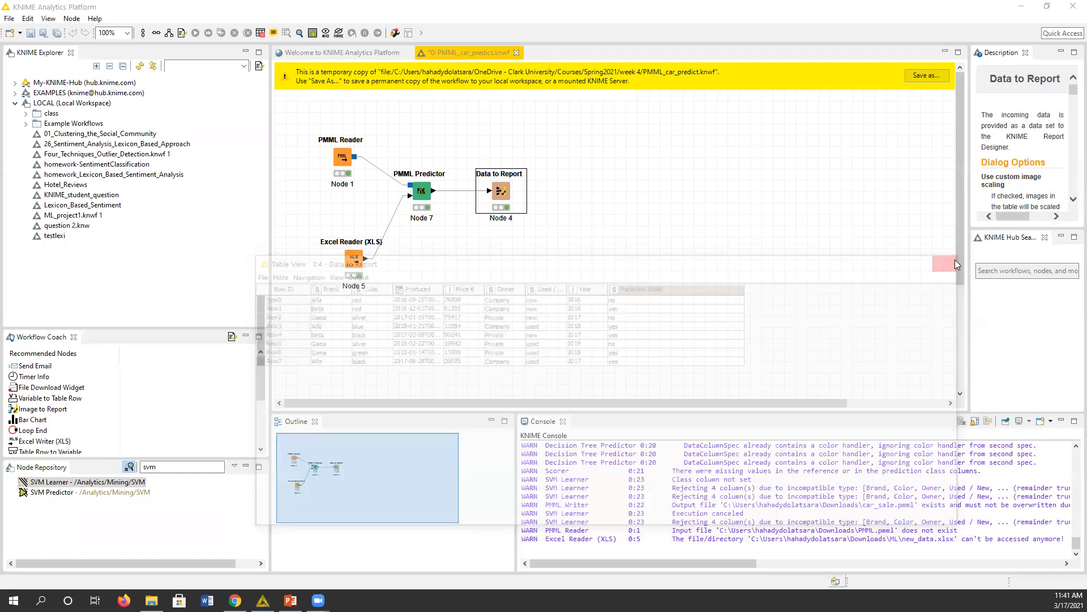
Try adding and configuring a Scorer node beside the Data to Report node, and delete it from the workflow.
click(177, 467)
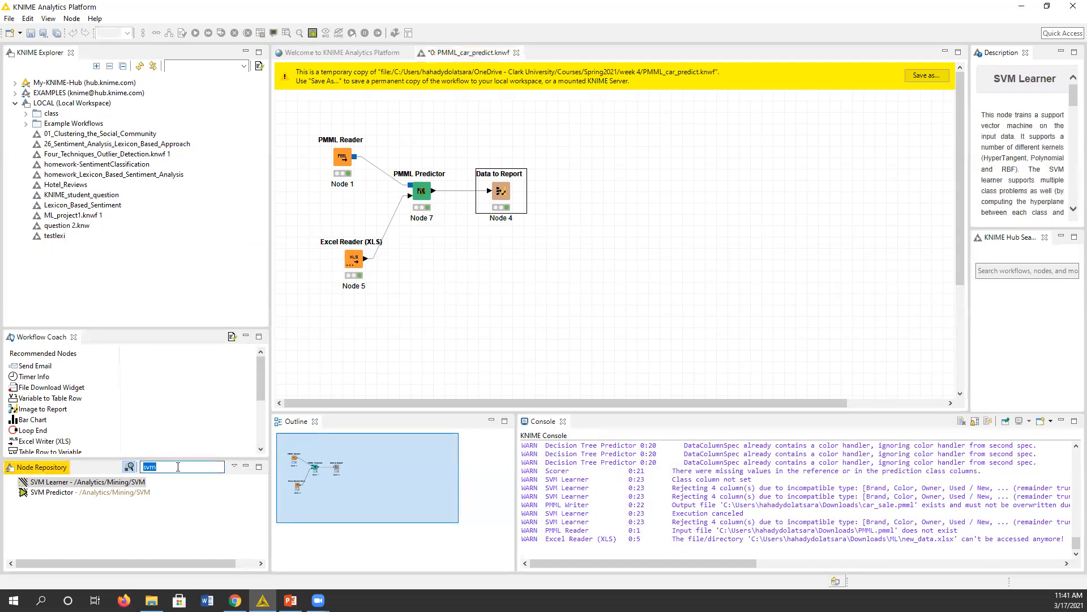
text(scorer)
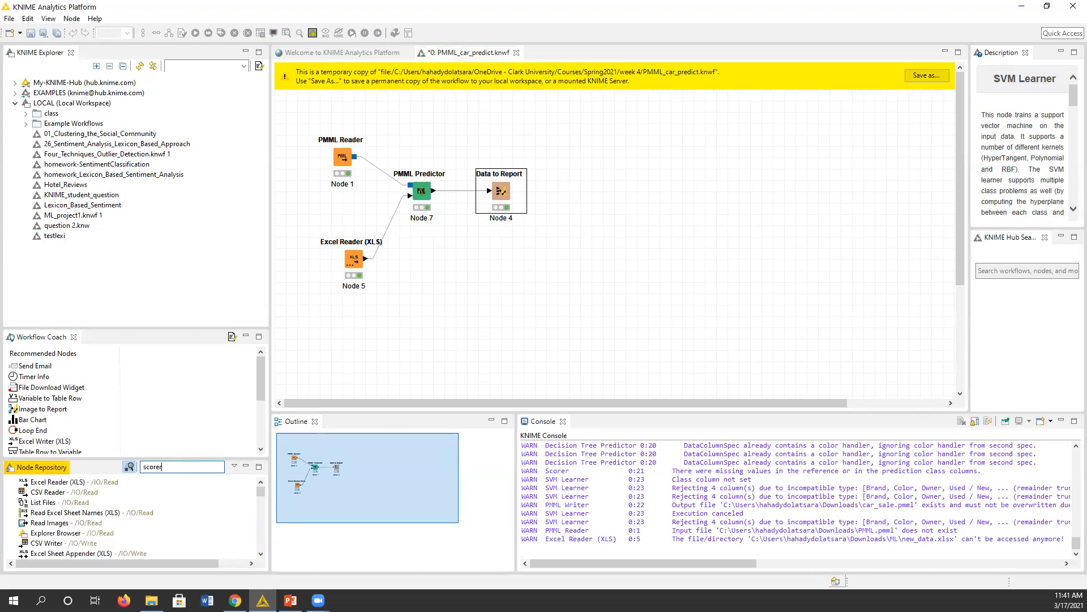
drag(48, 482, 580, 185)
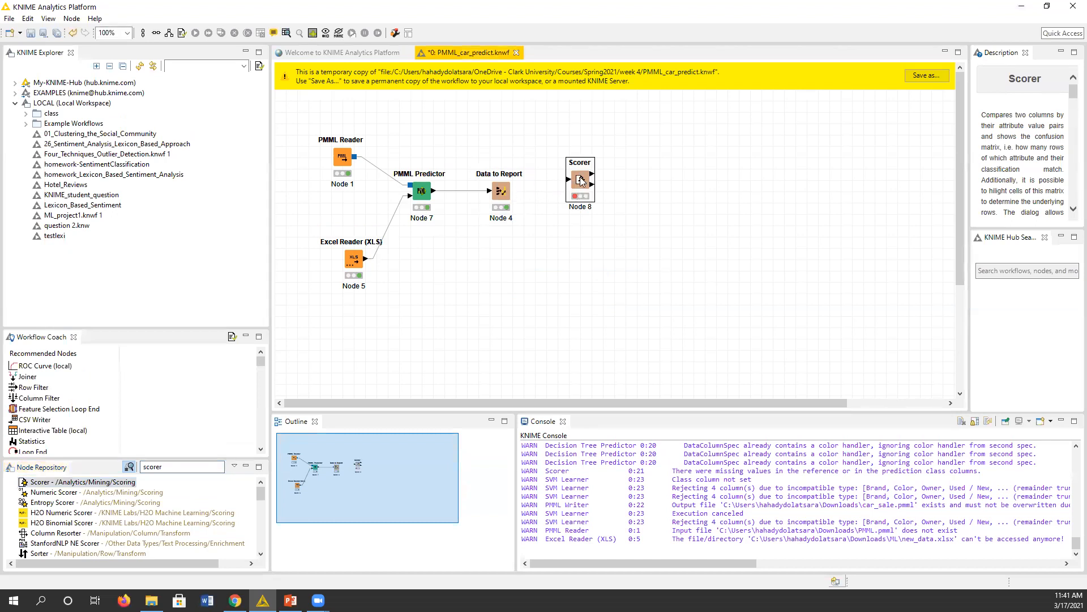
drag(583, 181, 572, 203)
double_click(572, 204)
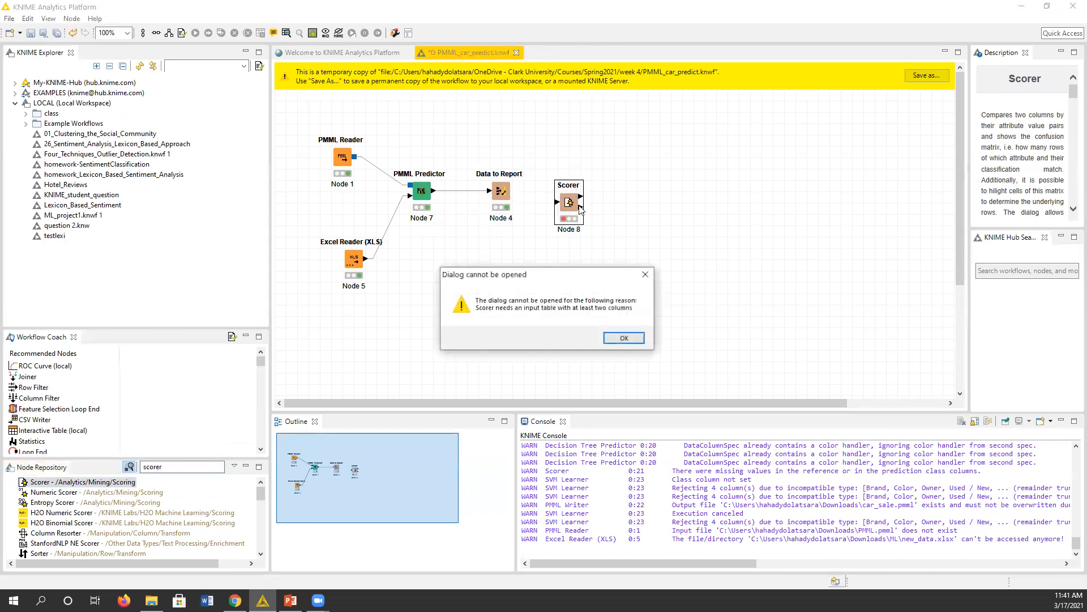
click(624, 341)
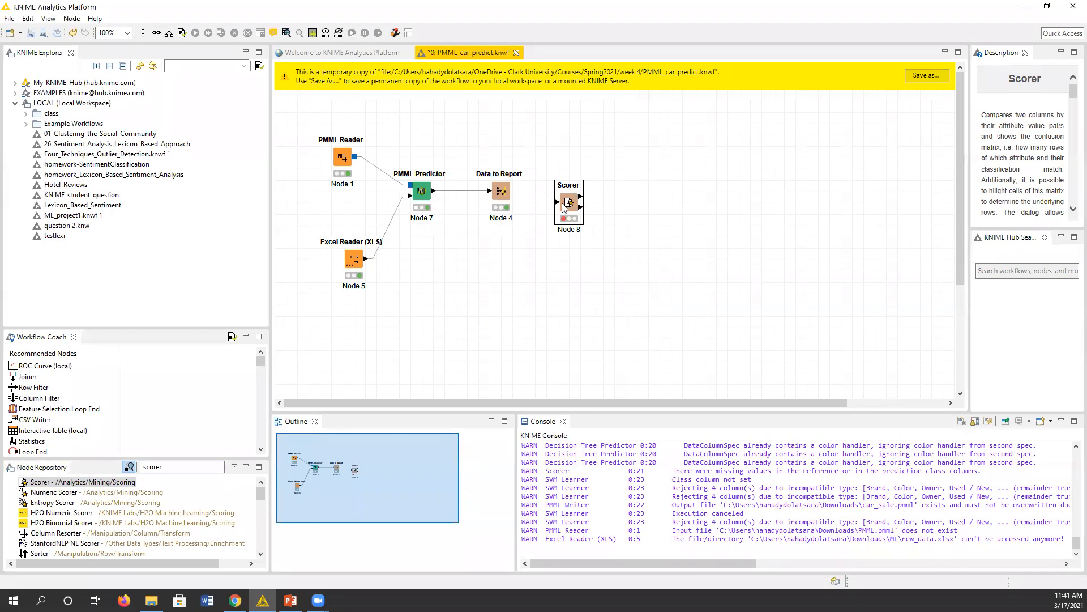
key(Delete)
click(600, 308)
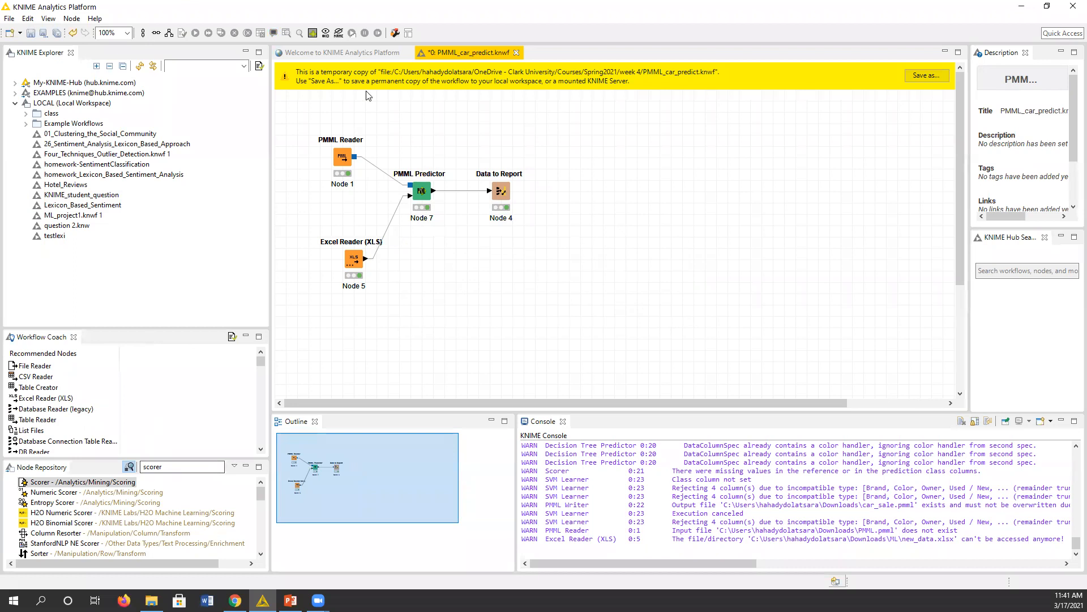
Open the ML_project1.knwf workflow from the week 4 folder.
click(151, 600)
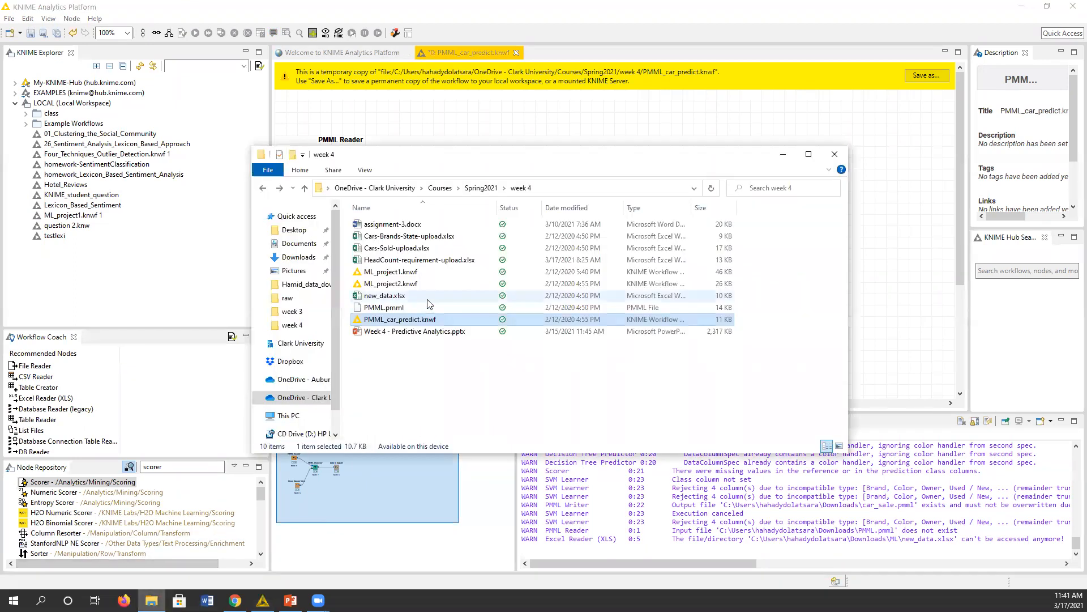
click(403, 272)
double_click(403, 272)
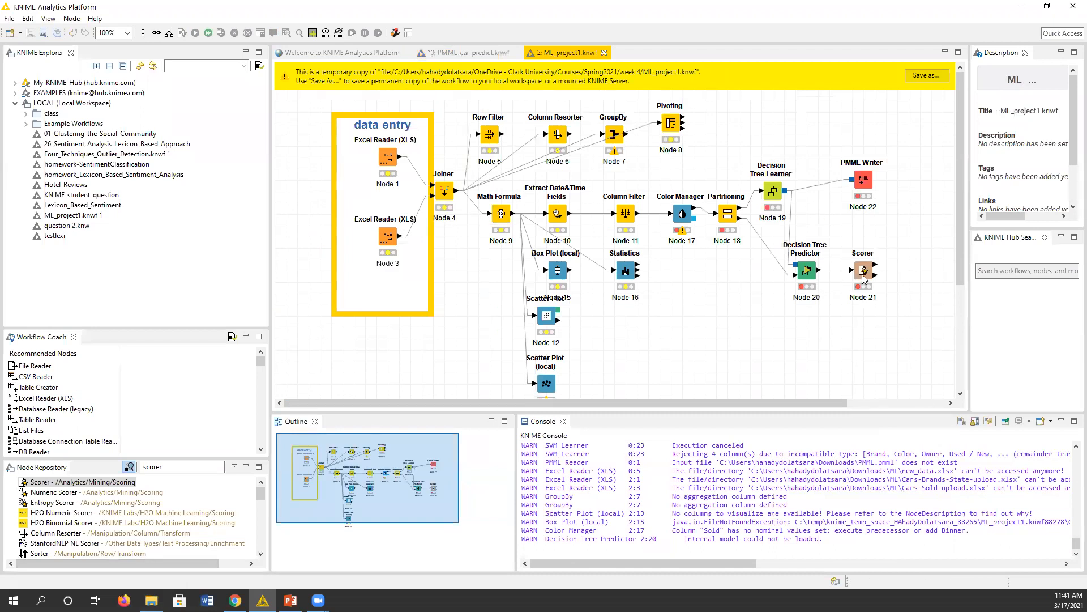
Try to configure and execute the Scorer node connected to the Decision Tree Predictor in ML_project1.
double_click(863, 278)
click(633, 338)
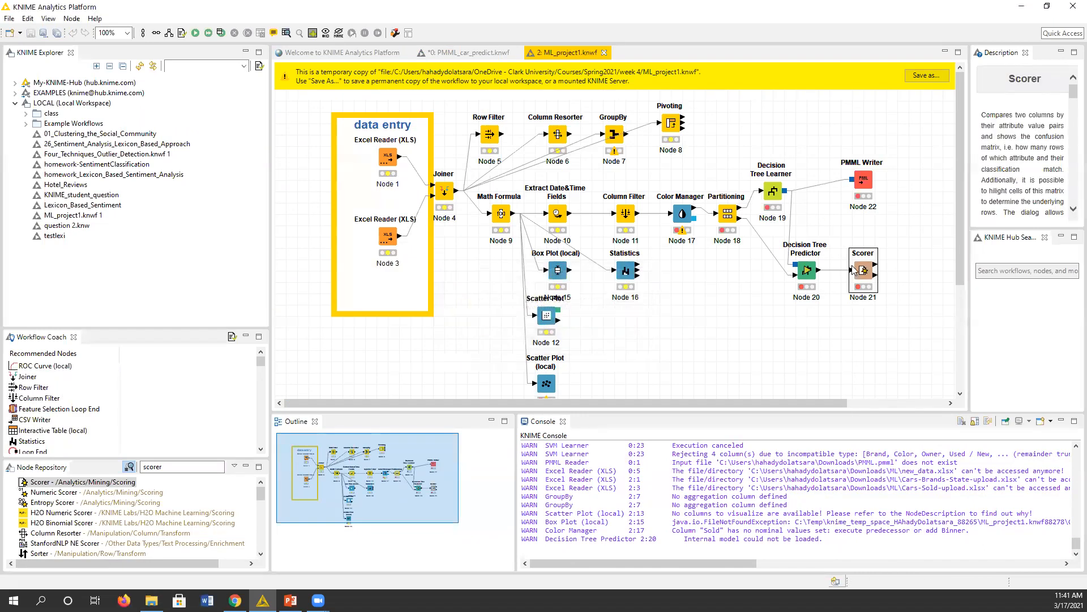
right_click(863, 269)
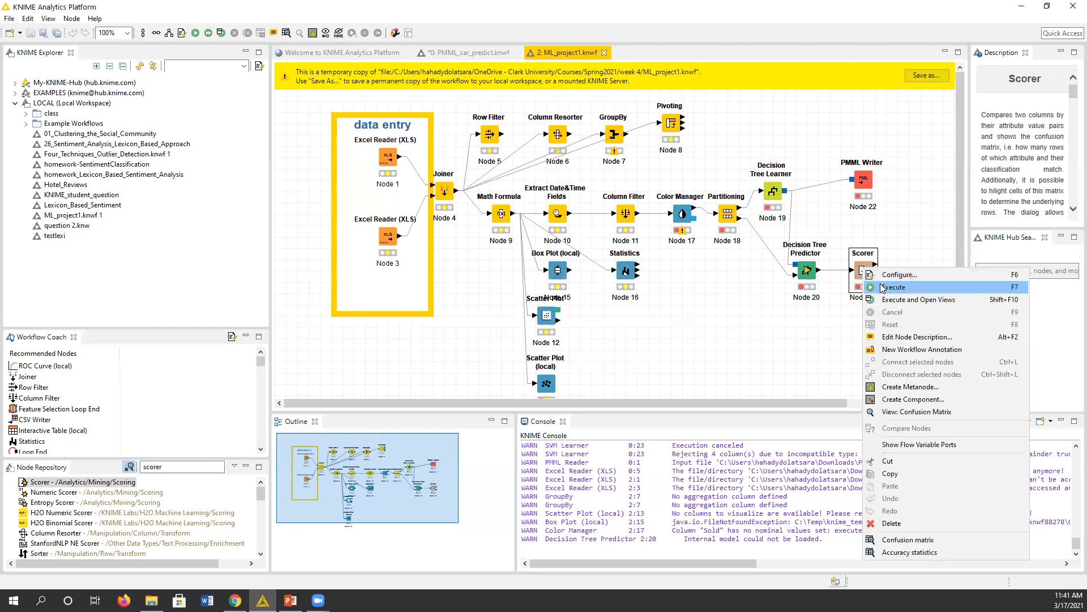
click(884, 275)
click(633, 338)
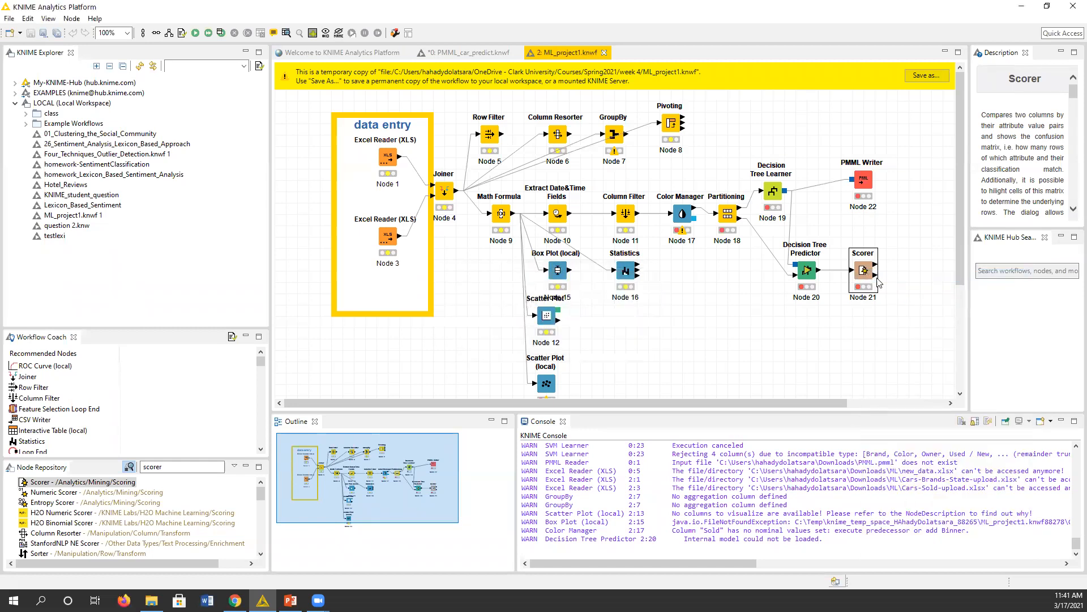
right_click(857, 272)
click(895, 291)
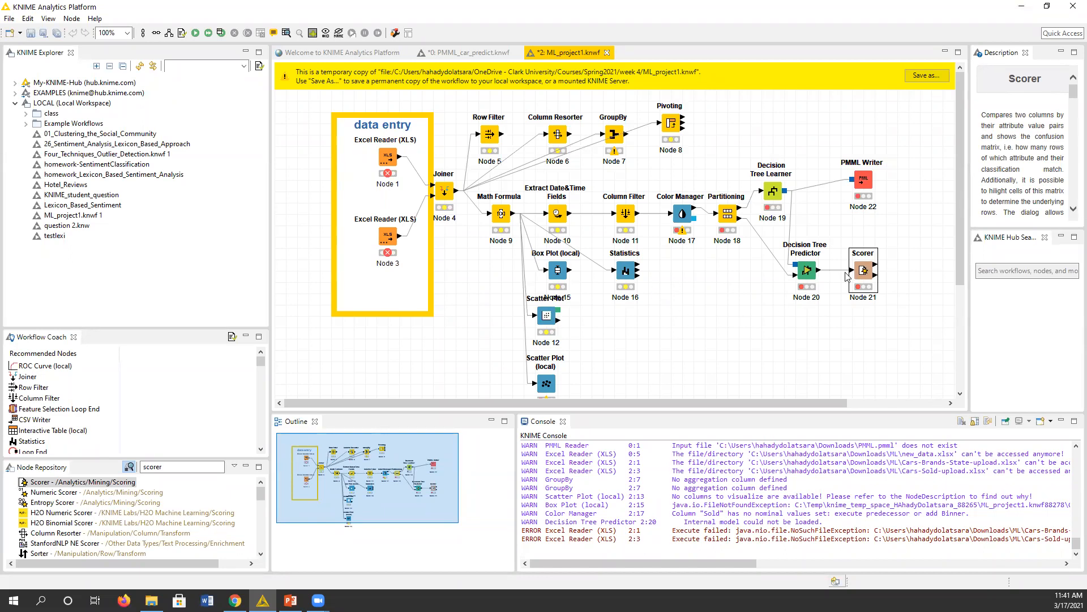
Return to the PMML_car_predict workflow and open the Data to Report node's table view of the predictions.
click(456, 53)
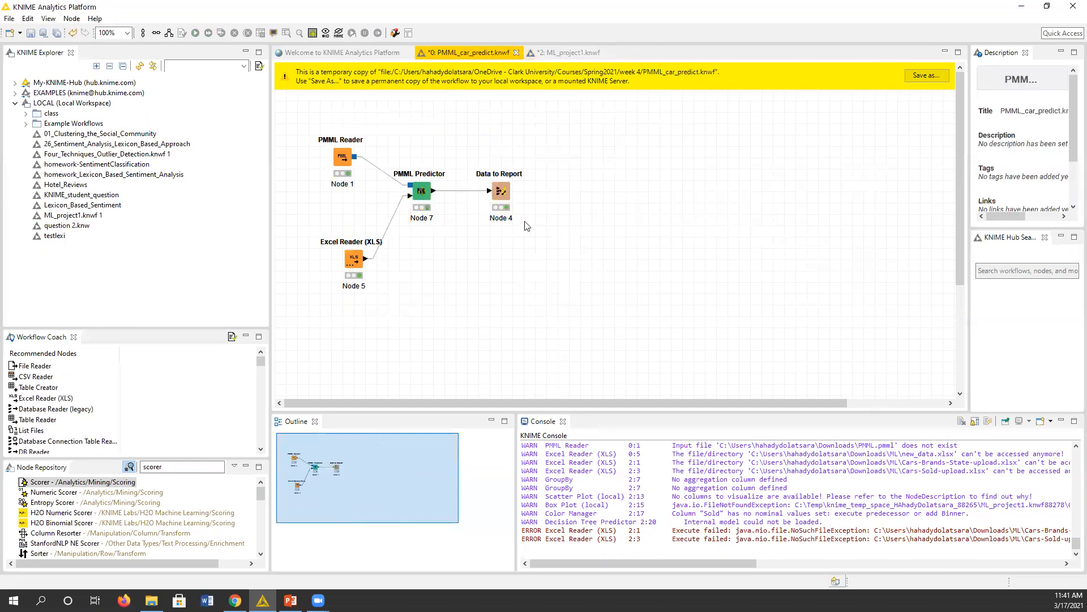
double_click(501, 187)
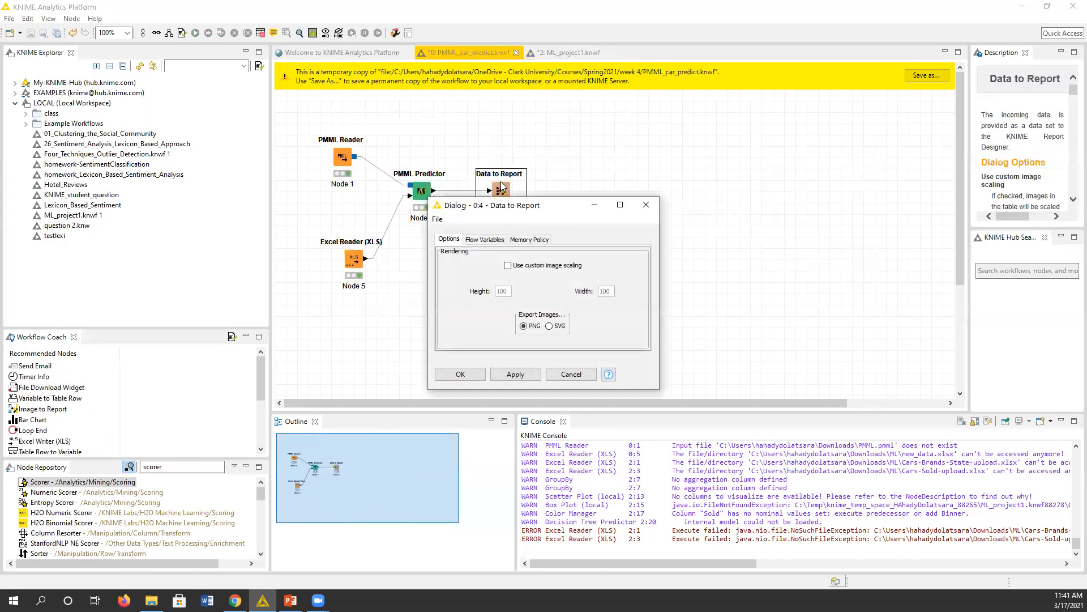
click(646, 205)
right_click(502, 195)
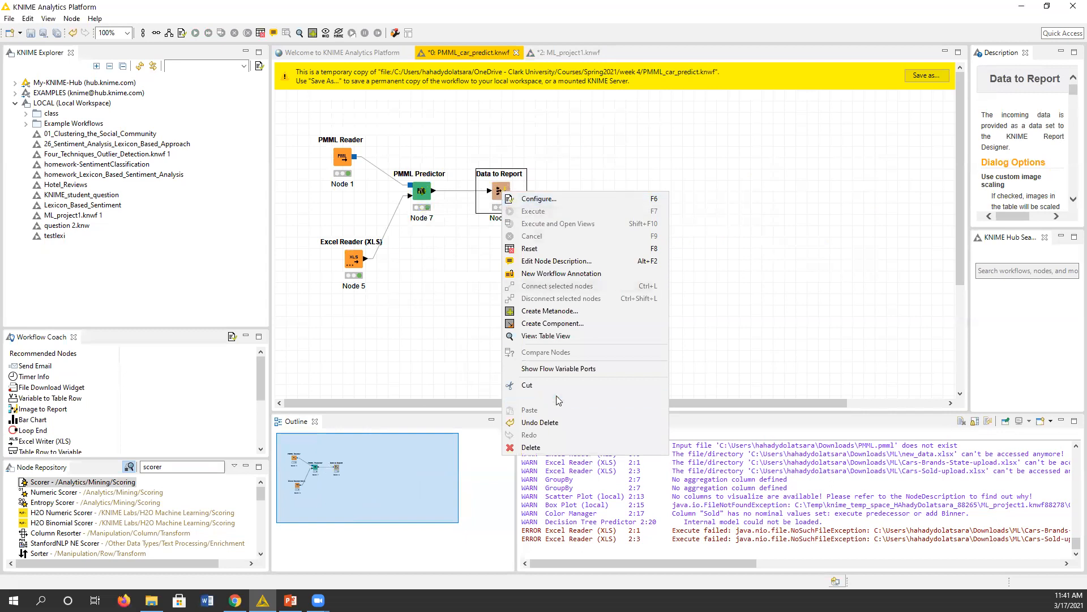
click(548, 336)
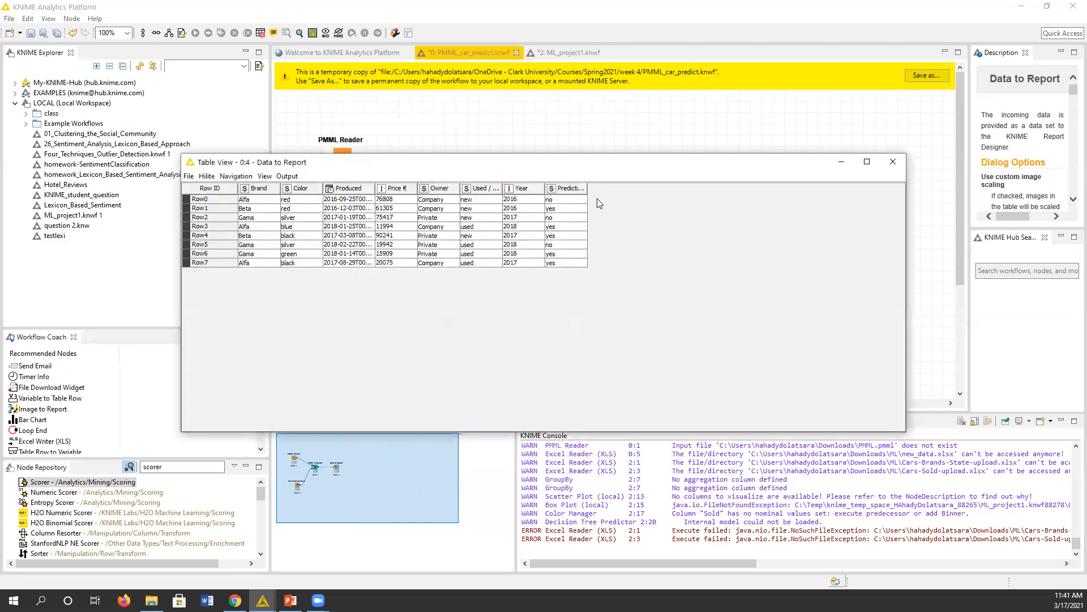
Widen the Prediction (Sold) column in the Data to Report table view to read its full header, and close the view.
drag(587, 187, 641, 187)
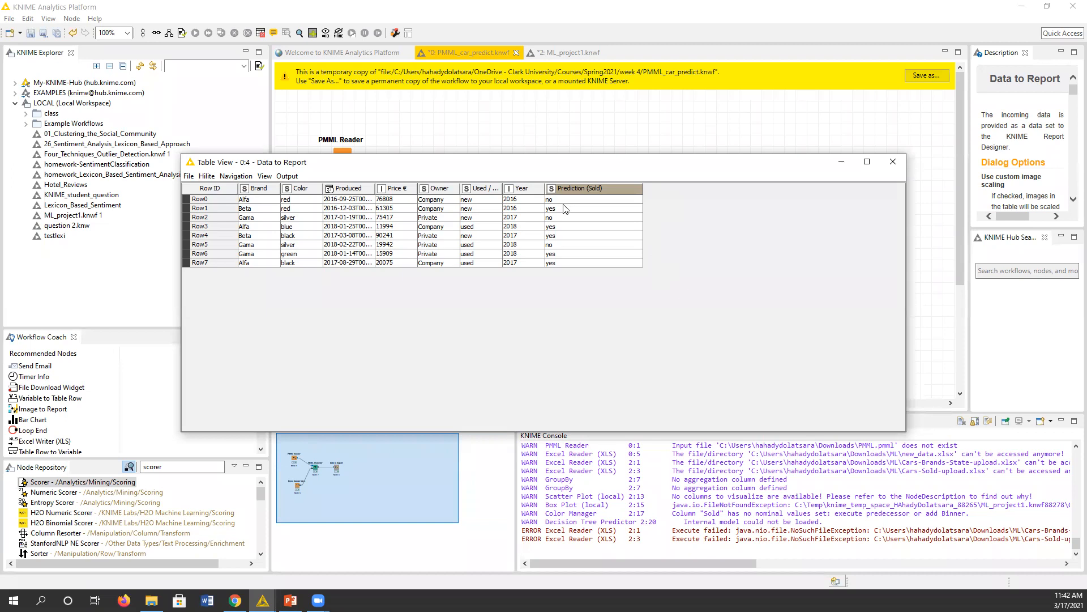
drag(641, 187, 621, 187)
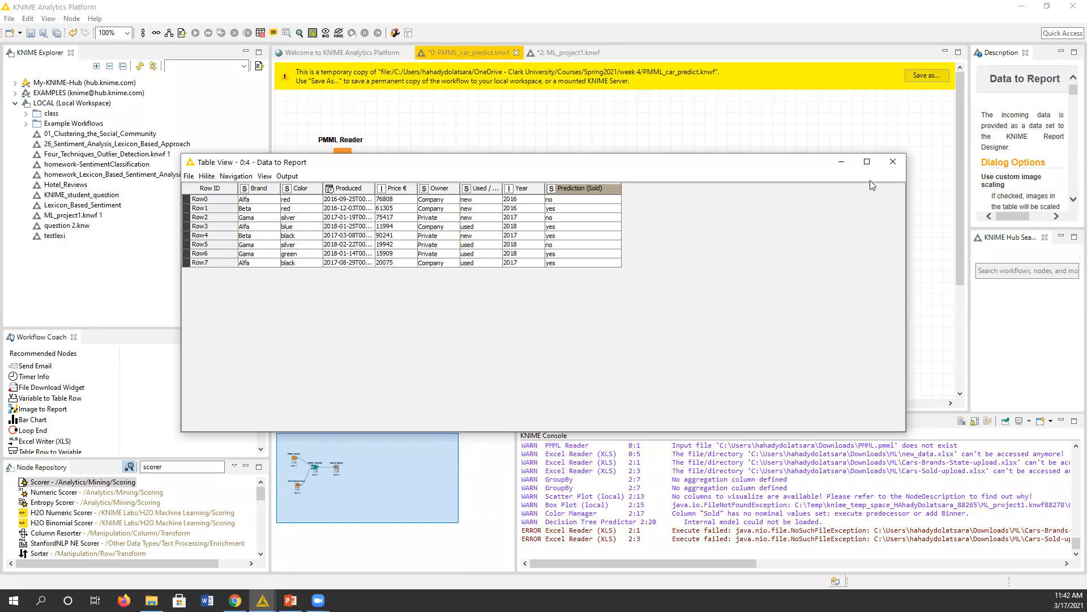
click(893, 161)
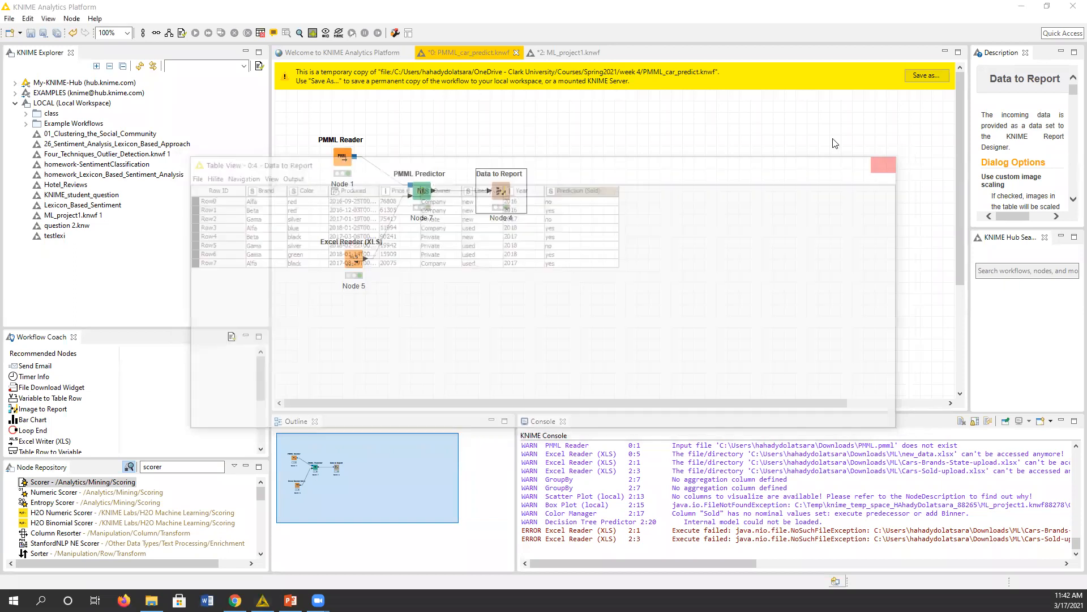
In the ML_project1 workflow, point the upper Excel Reader (Node 1) to Cars-Brands-State-upload.xlsx in the Downloads folder.
click(572, 56)
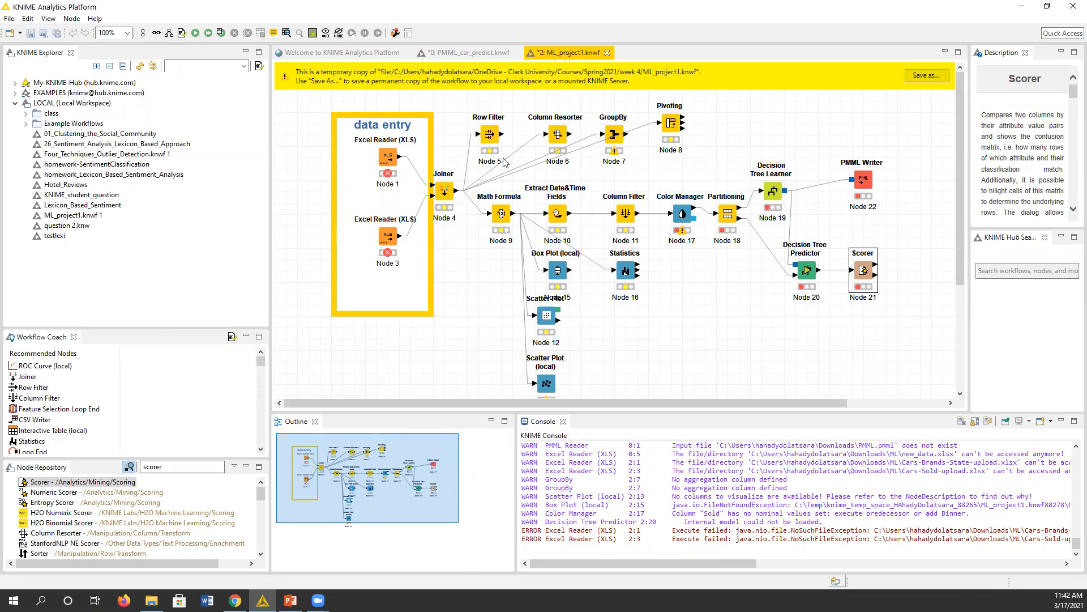
double_click(388, 157)
click(705, 115)
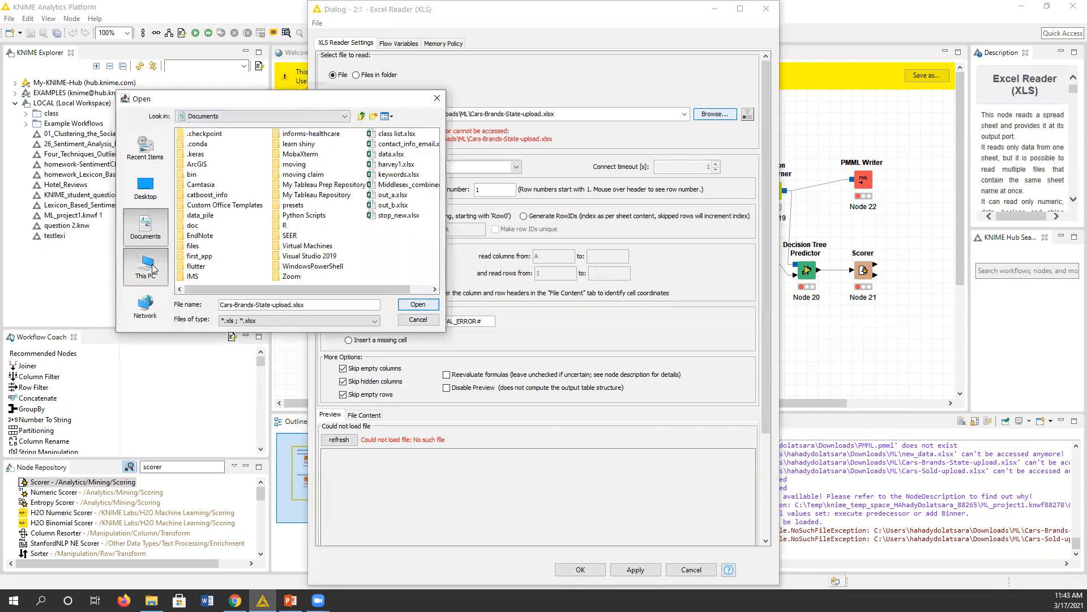
click(145, 267)
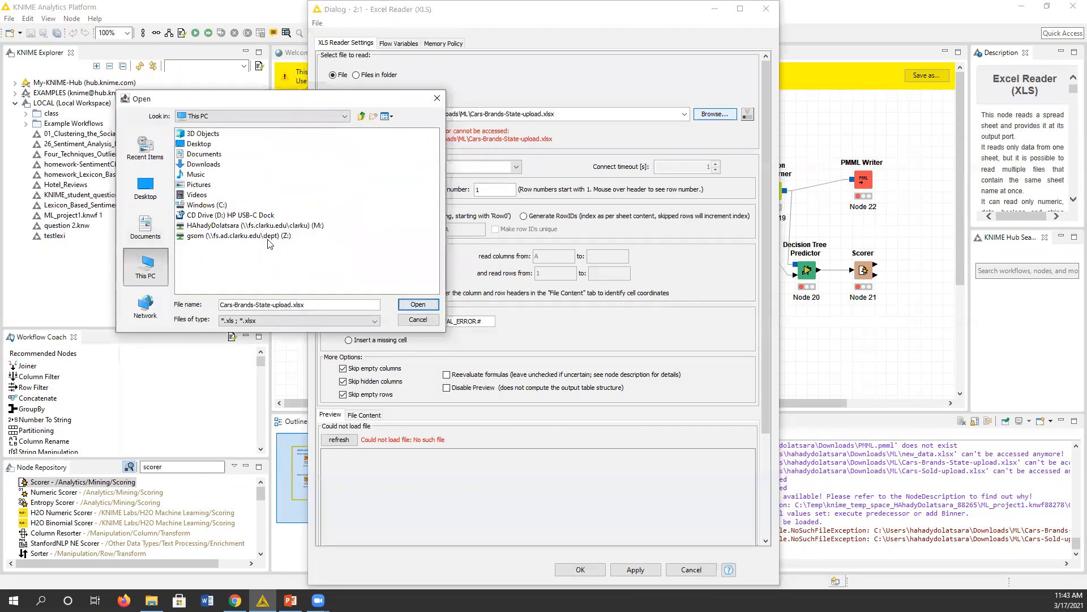
click(211, 164)
double_click(211, 165)
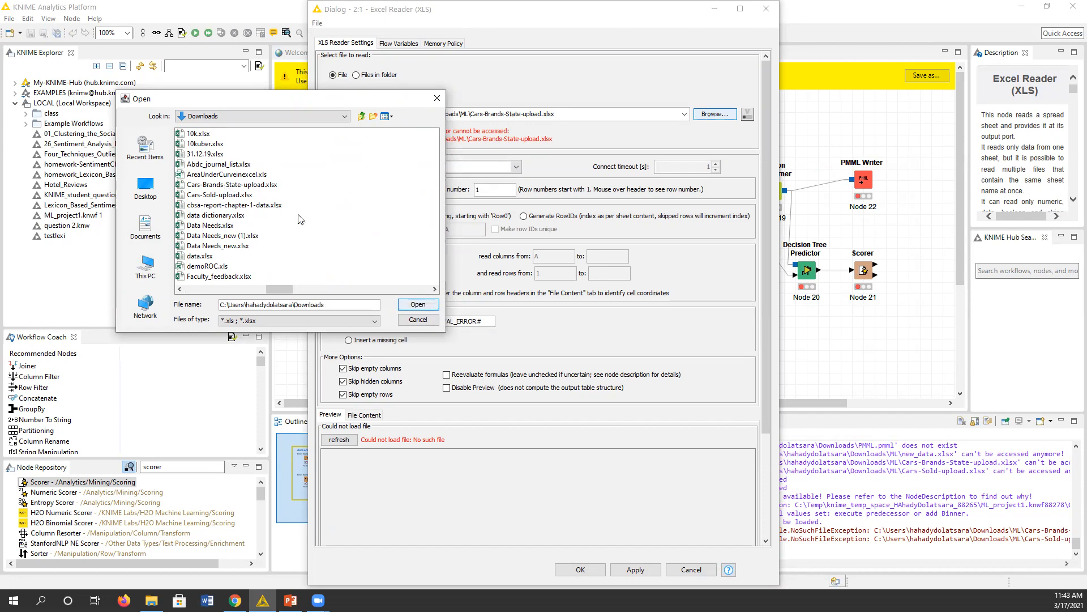
double_click(273, 191)
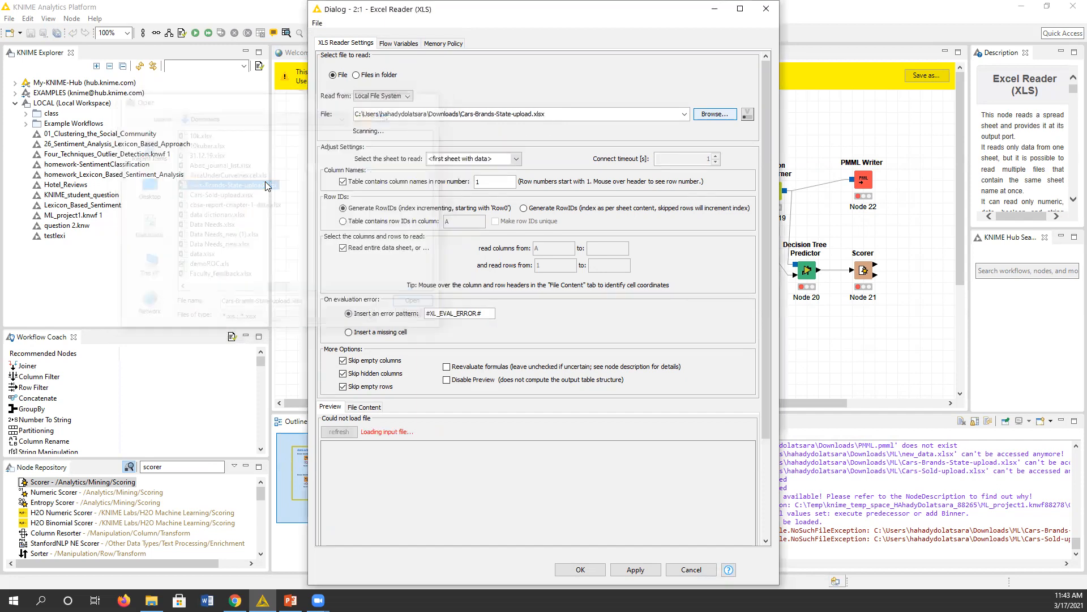
click(580, 569)
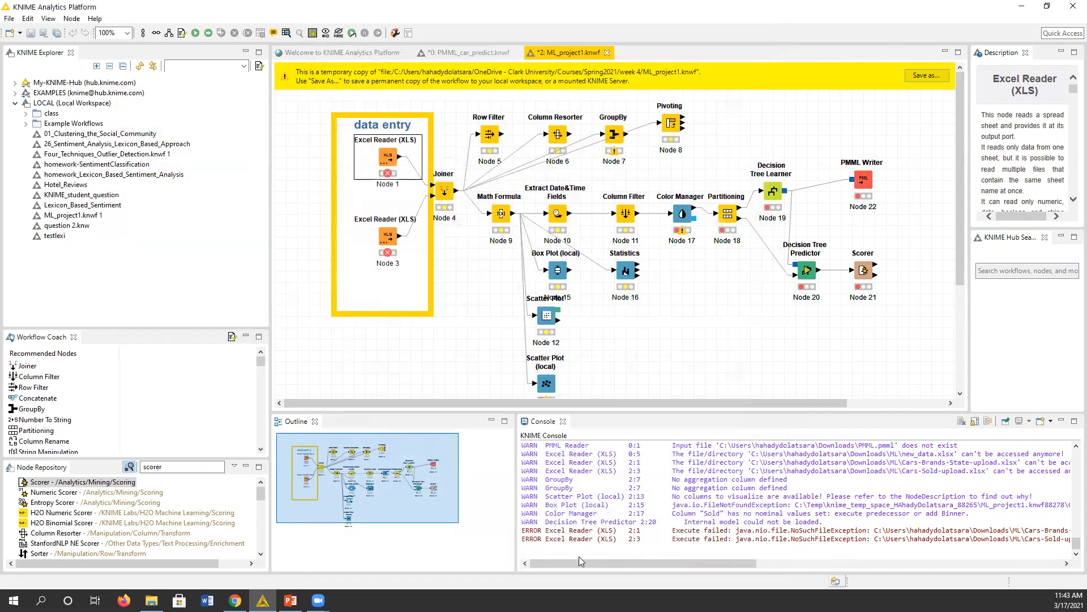
Point the lower Excel Reader (Node 3) to Cars-Sold-upload.xlsx in the Downloads folder.
double_click(388, 236)
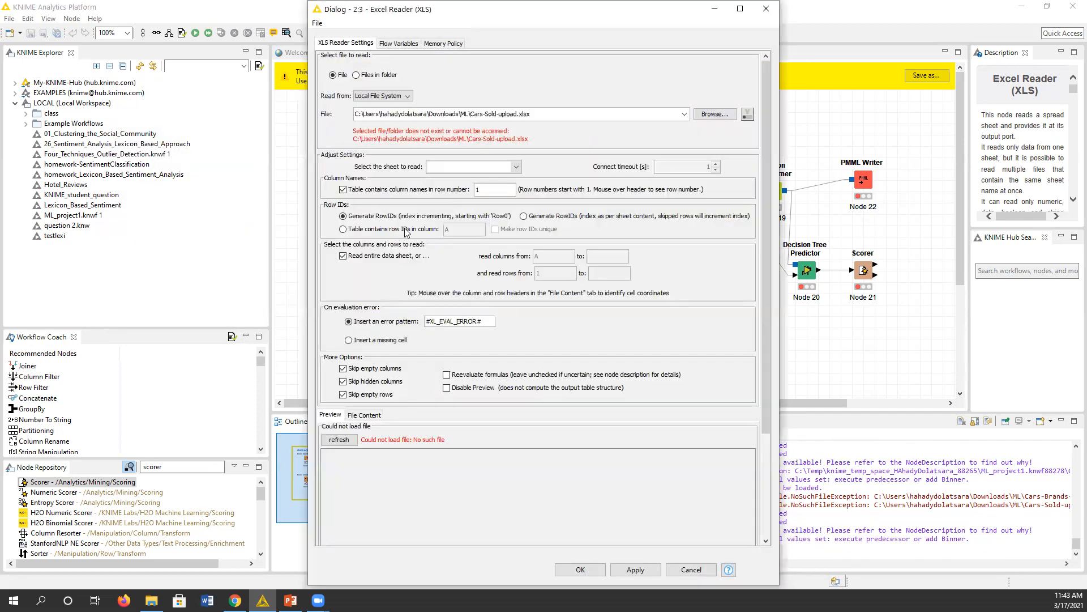
click(731, 116)
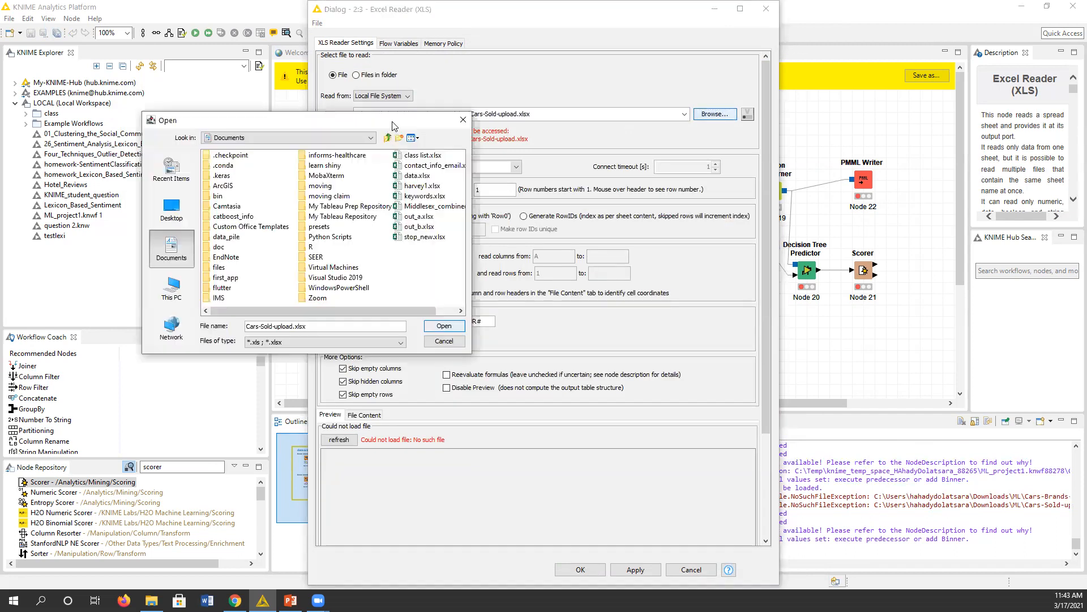
click(183, 285)
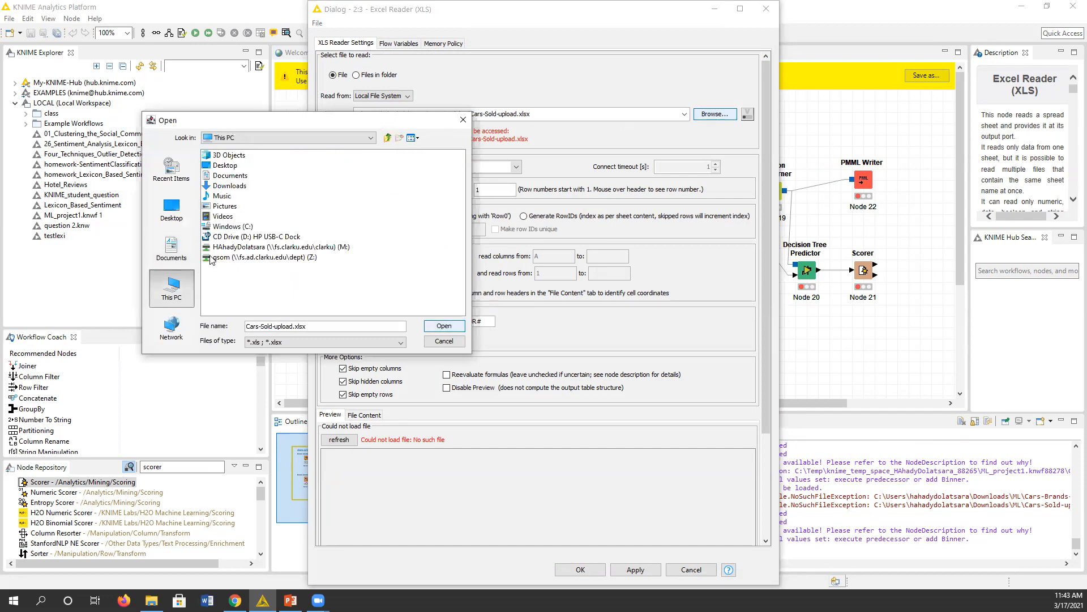
double_click(232, 185)
scroll(354, 289, down, 6)
scroll(354, 288, up, 3)
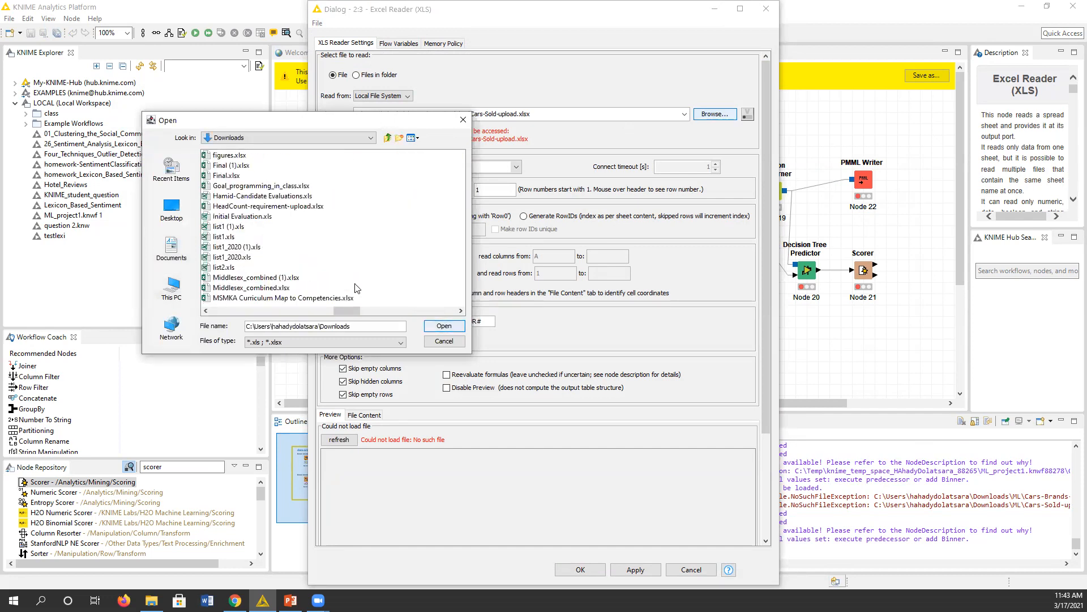
click(266, 220)
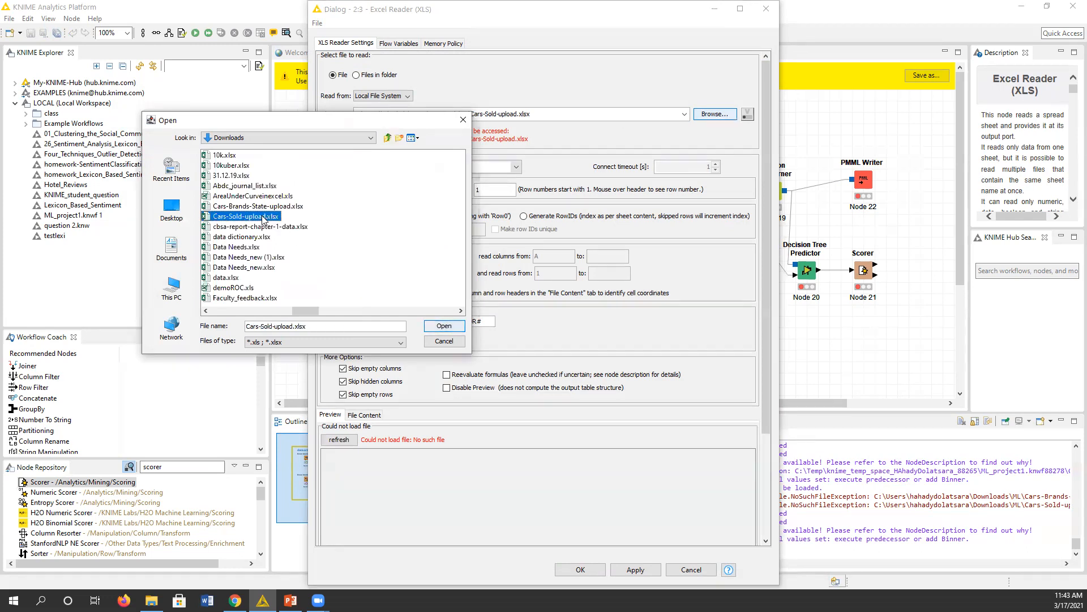
click(444, 326)
click(580, 569)
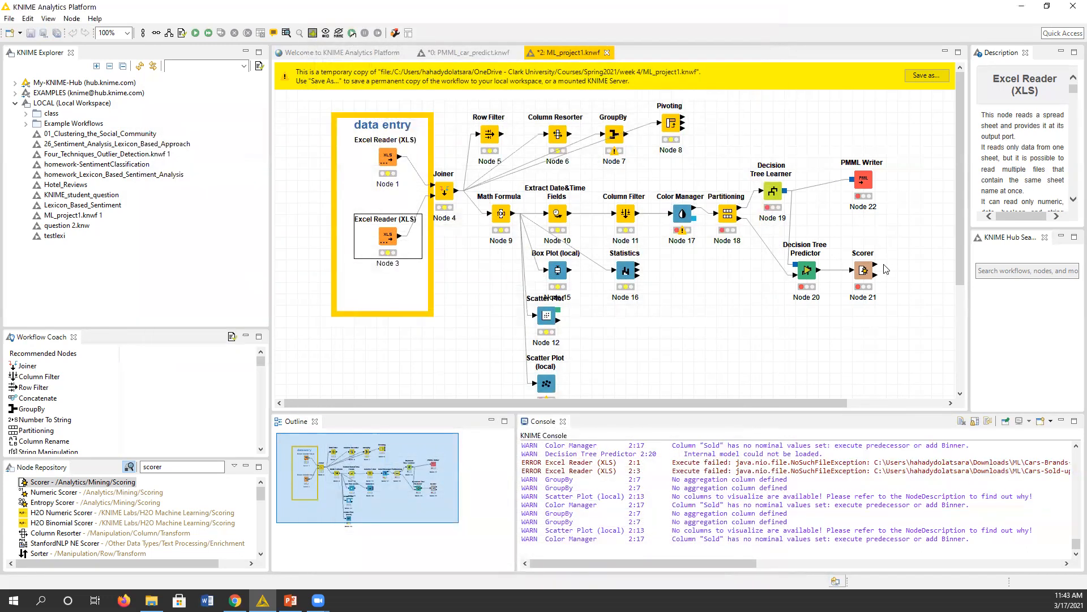
Execute the Scorer node in ML_project1 and review its confusion matrix and column settings.
right_click(866, 270)
click(900, 292)
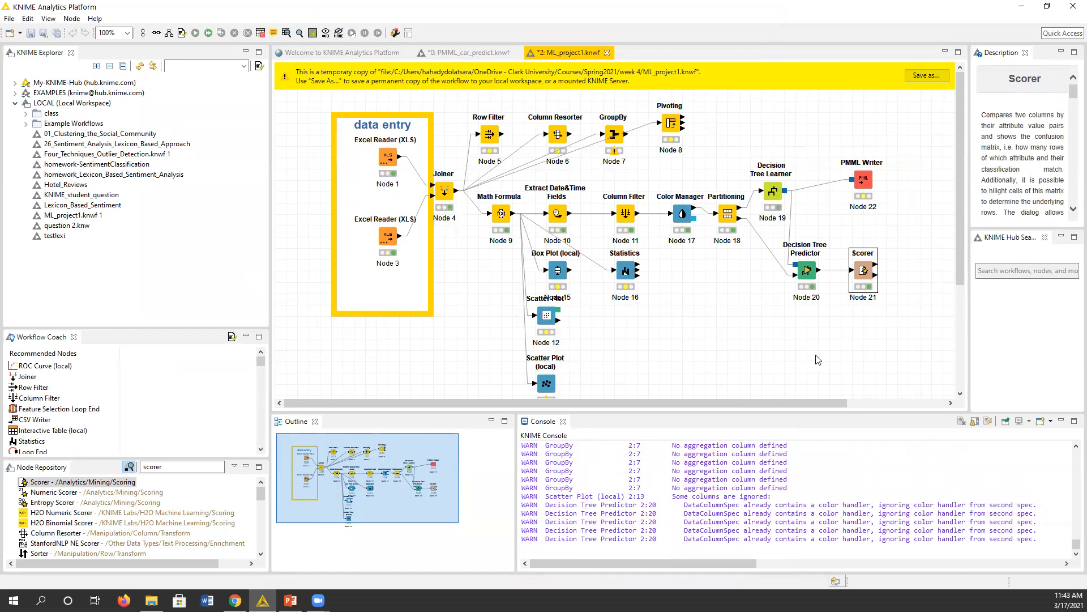
right_click(870, 267)
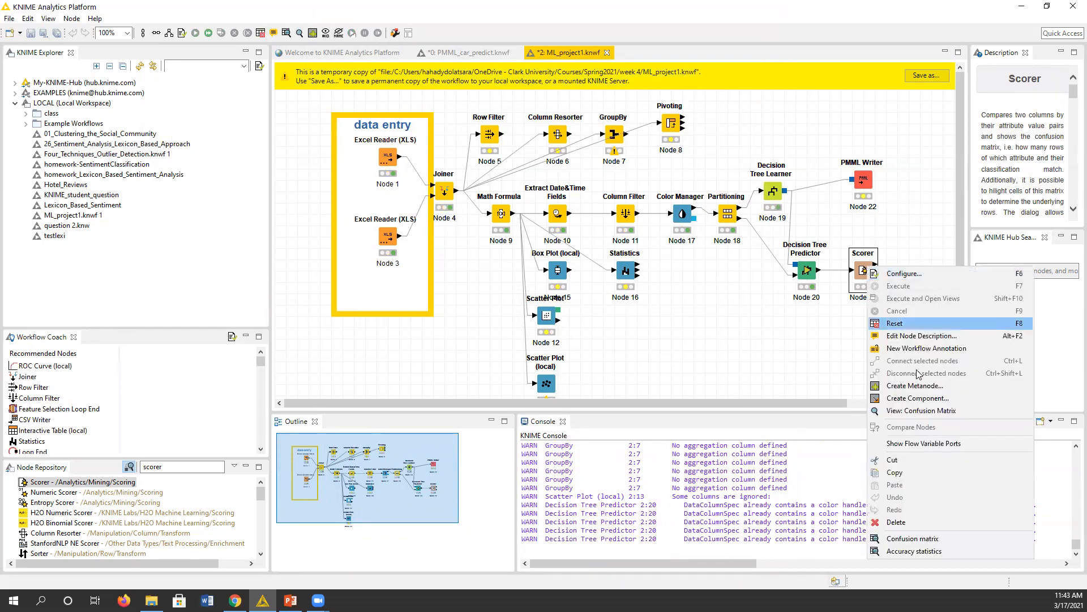
click(919, 412)
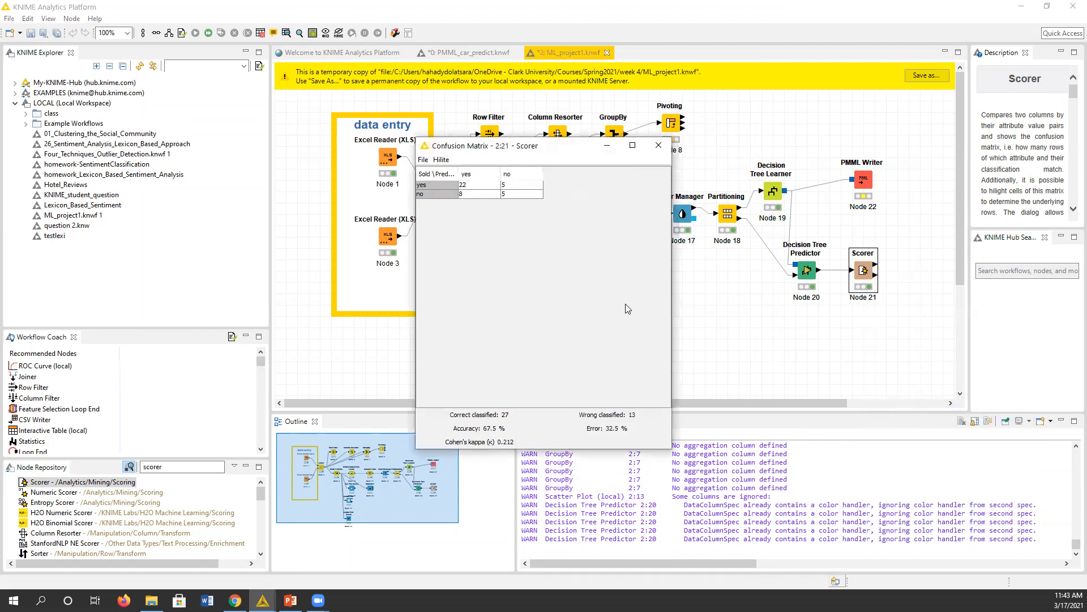
click(658, 145)
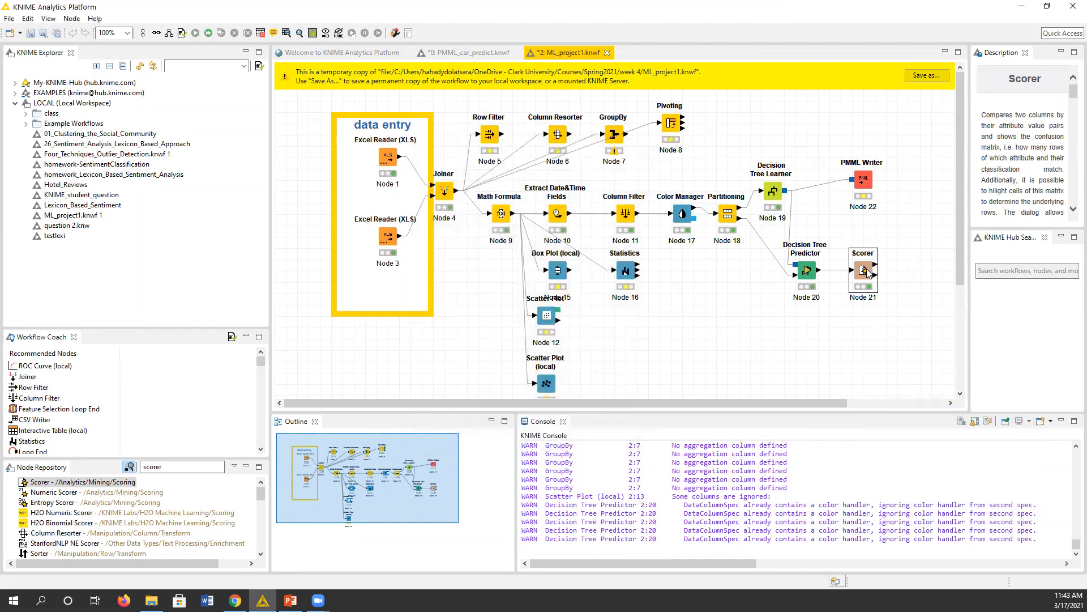
double_click(868, 273)
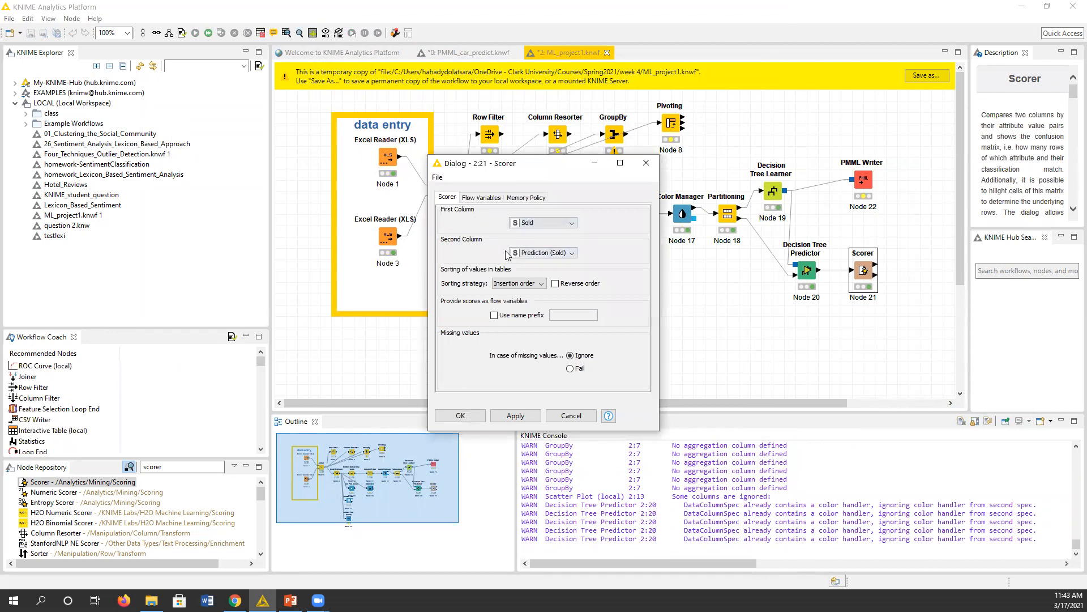
click(563, 417)
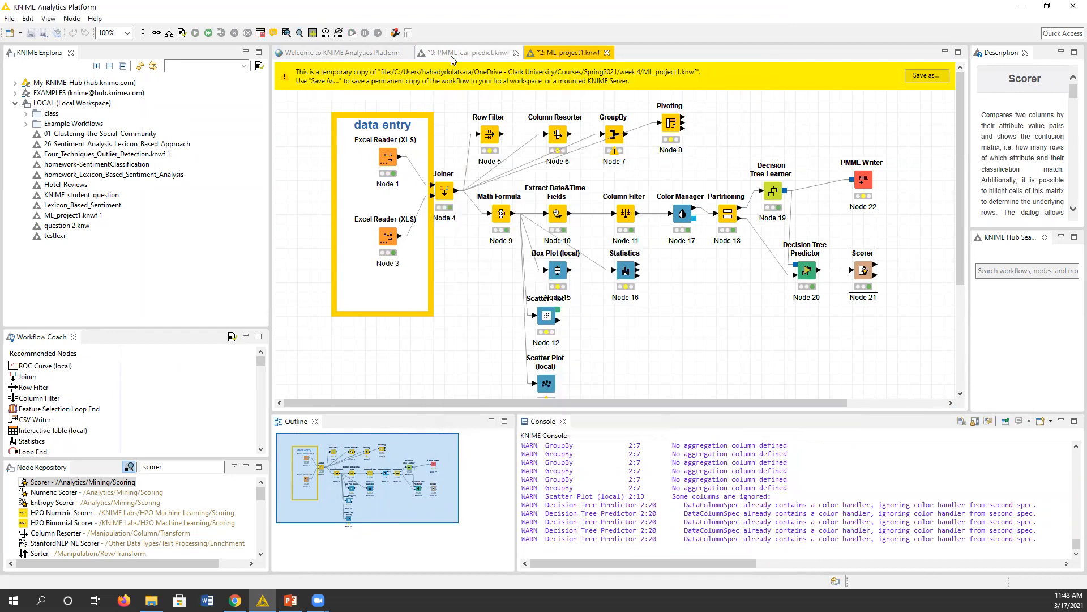
Return to the PMML_car_predict workflow and review the Data to Report node's prediction table once more.
click(451, 55)
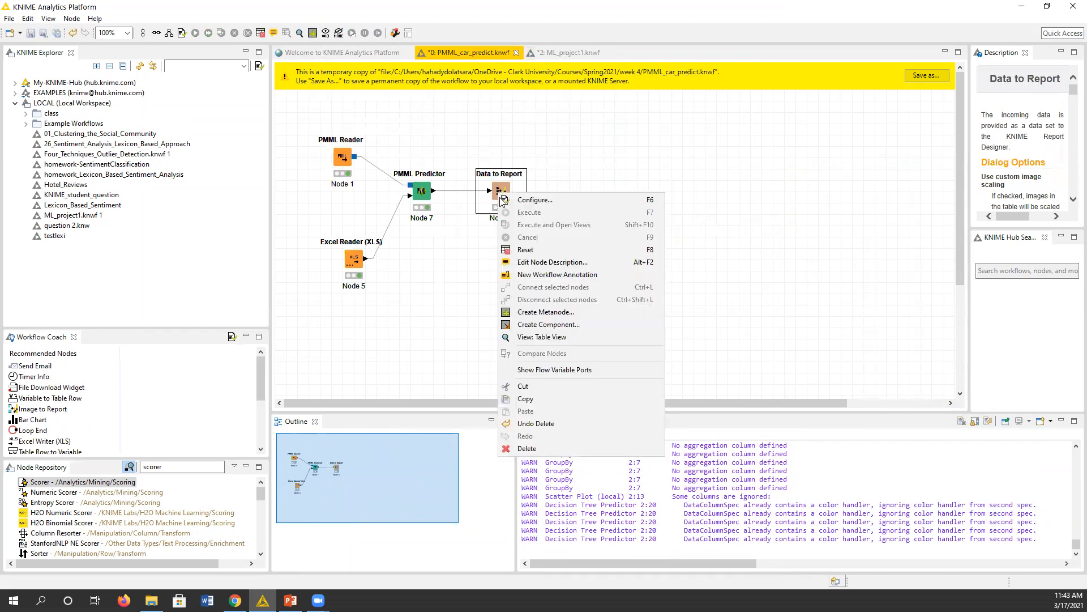
click(542, 337)
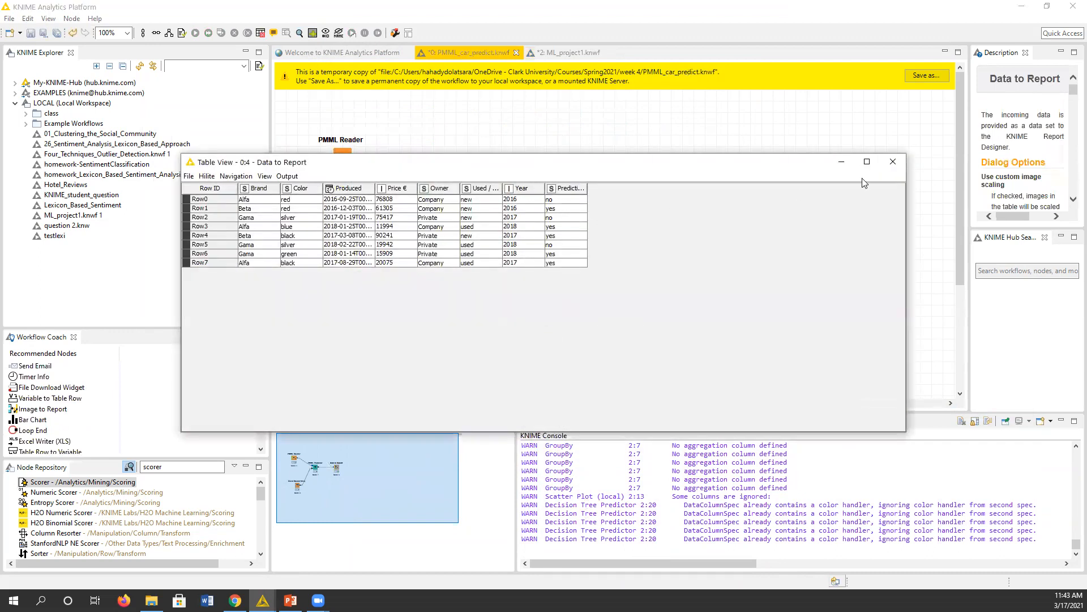
click(890, 163)
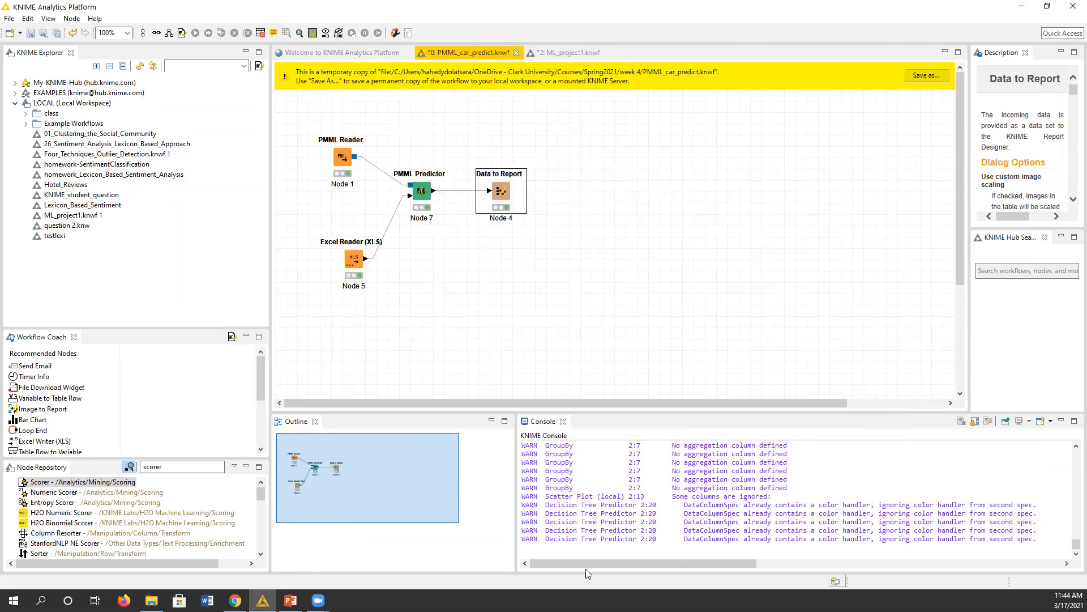